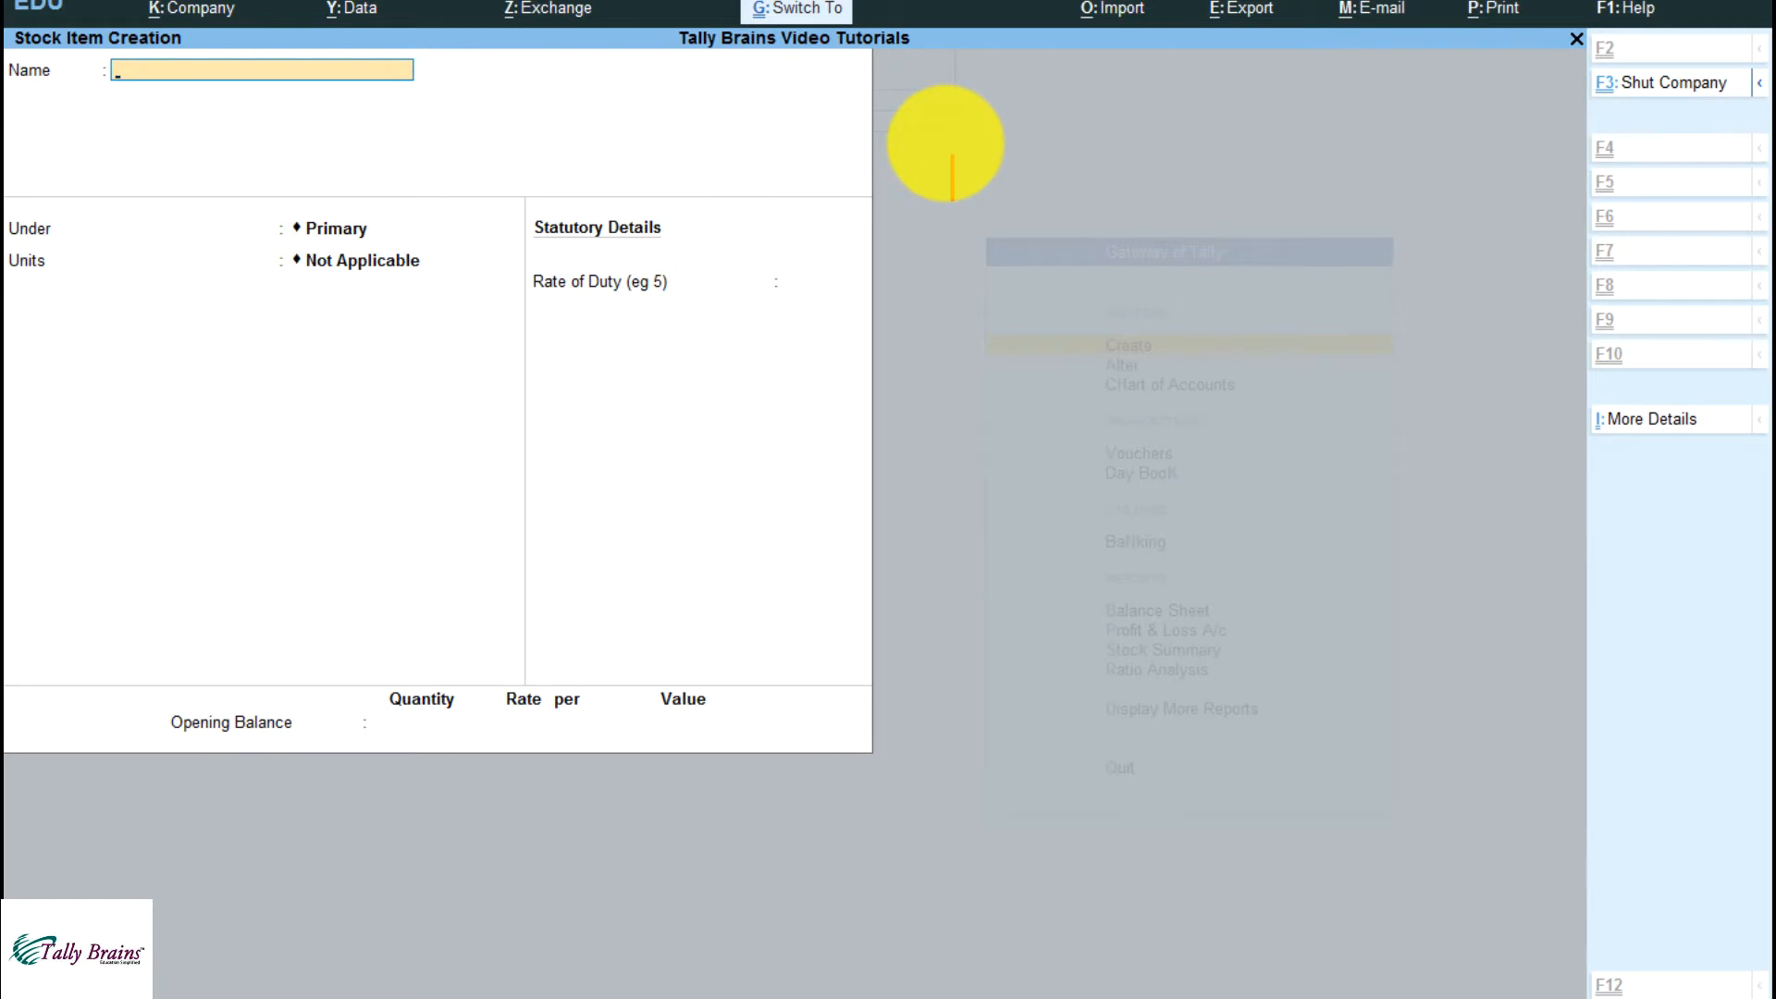
pyautogui.write('Electronics shop -')
pyautogui.press('Return')
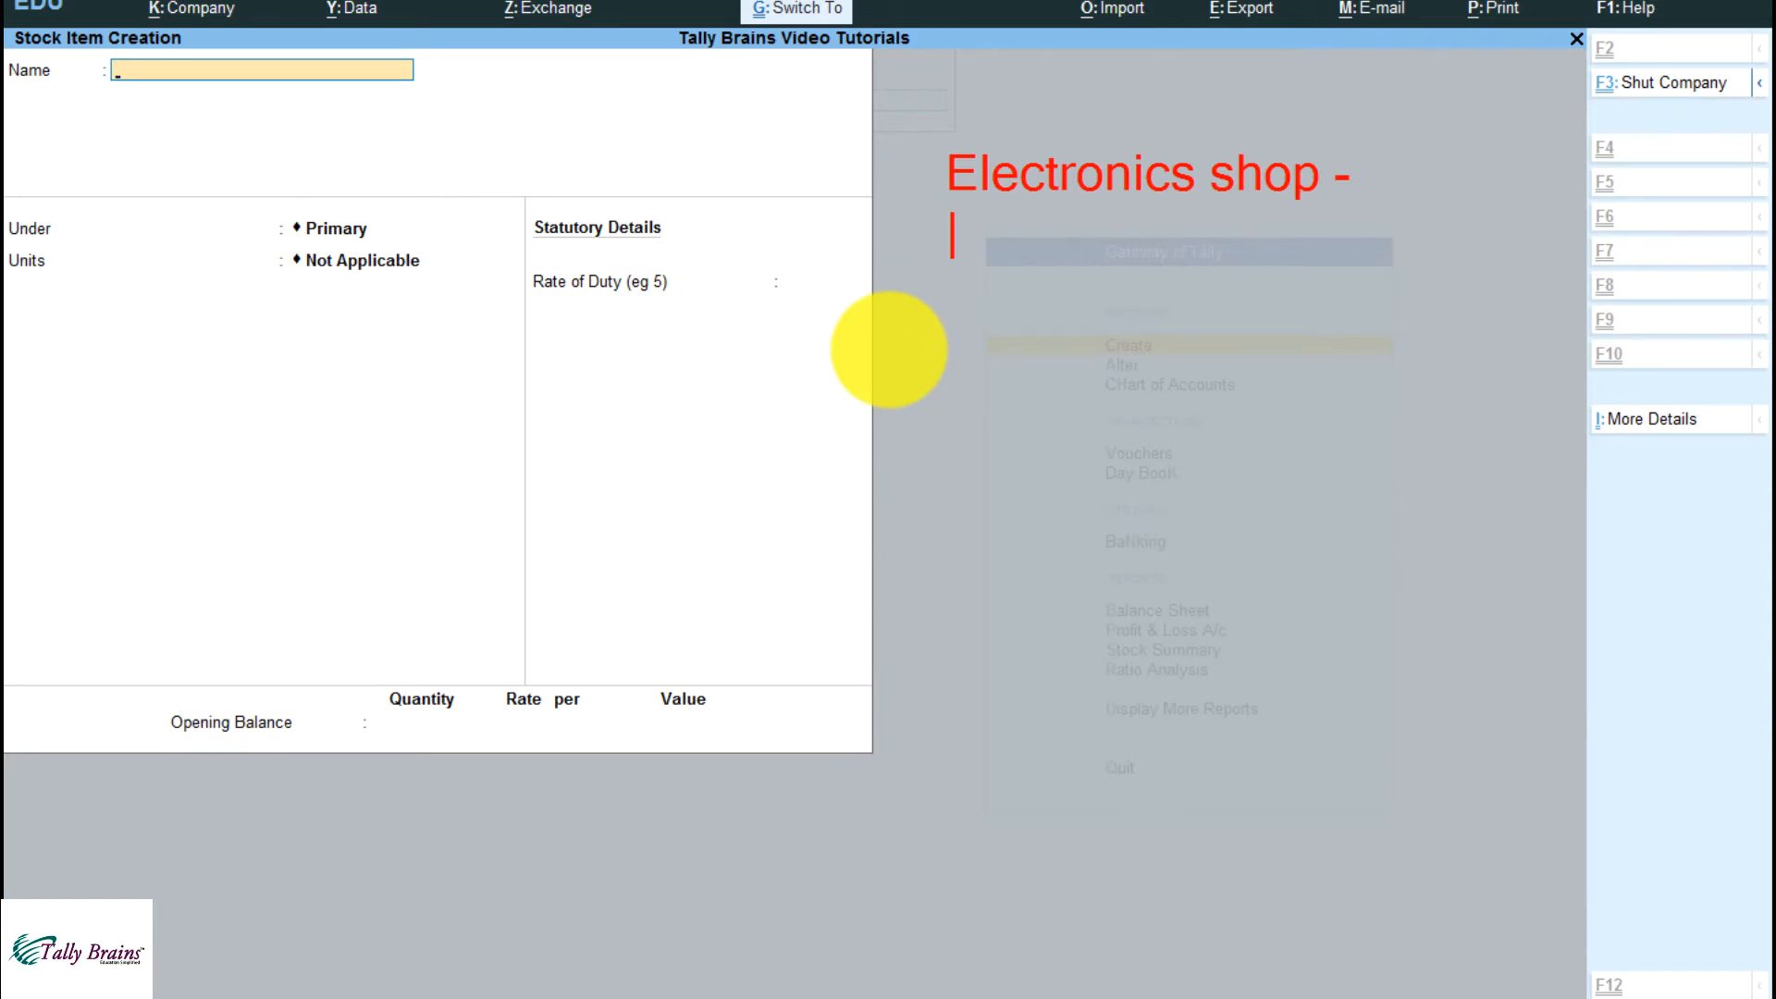
pyautogui.write('Freeze')
pyautogui.press('Return')
pyautogui.write('TV')
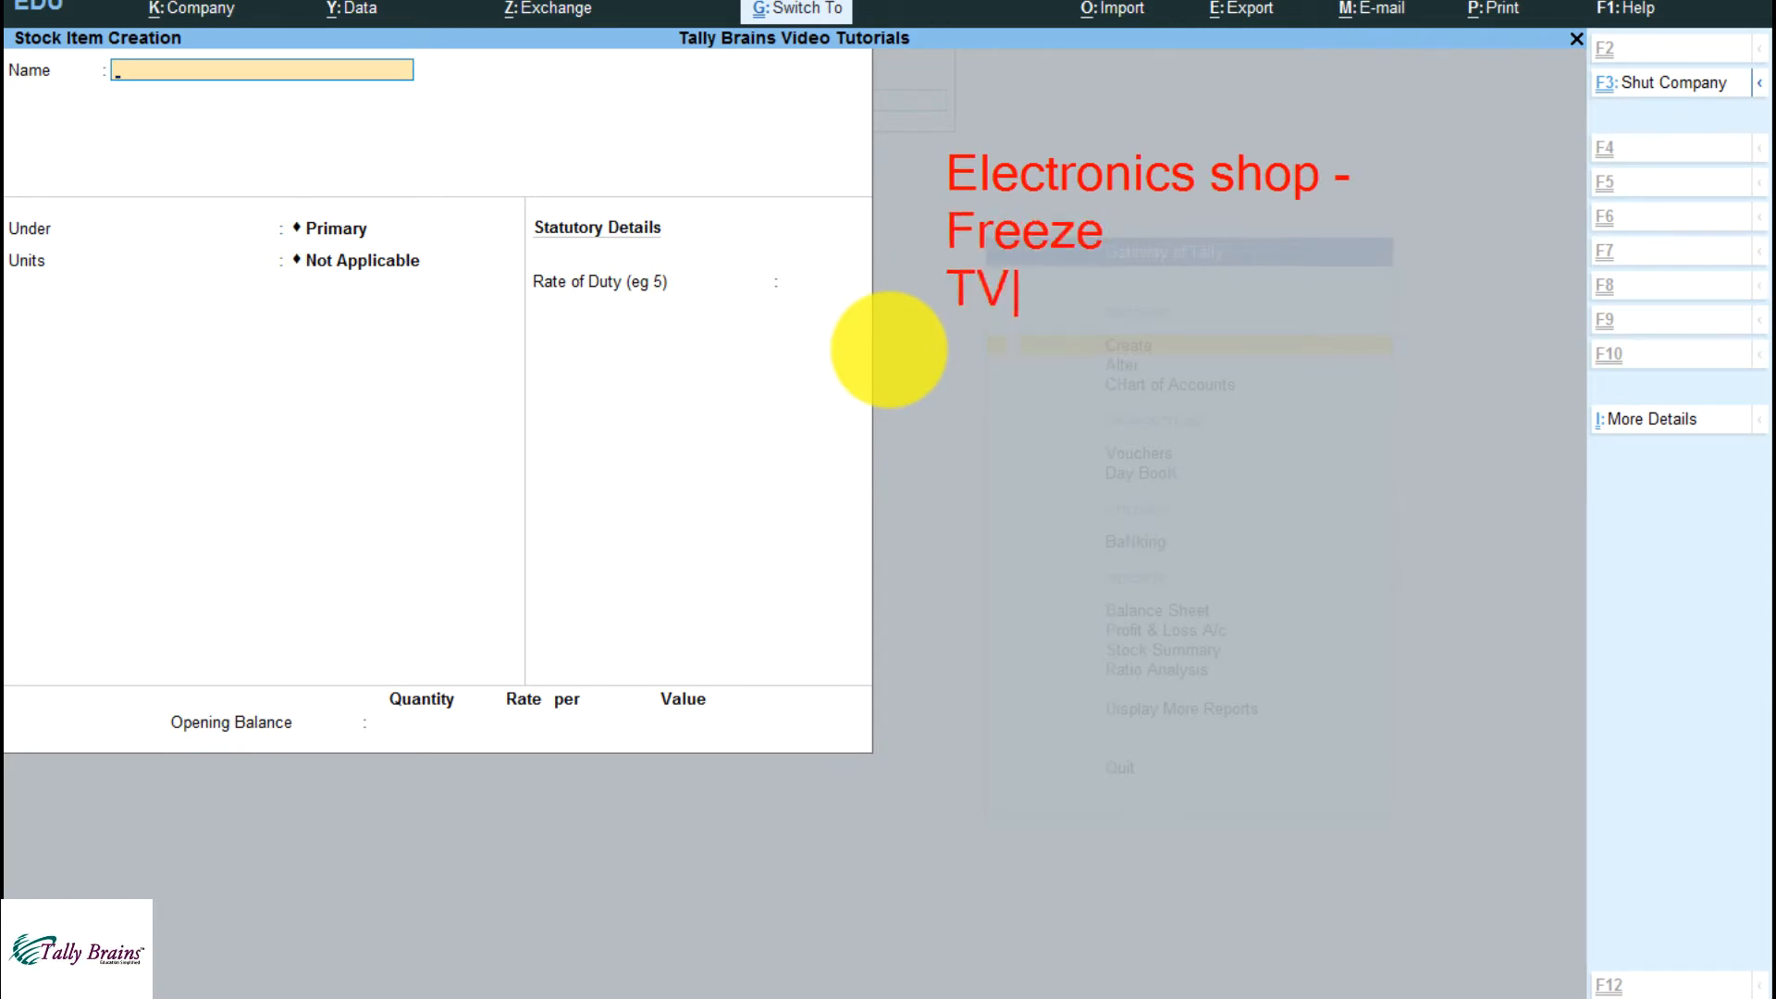
pyautogui.write(' etc.')
pyautogui.press('Return')
pyautogui.press('Return')
pyautogui.write('2 fans')
pyautogui.press('Return')
pyautogui.write('1fan use')
pyautogui.press('Return')
pyautogui.write('2nd sold')
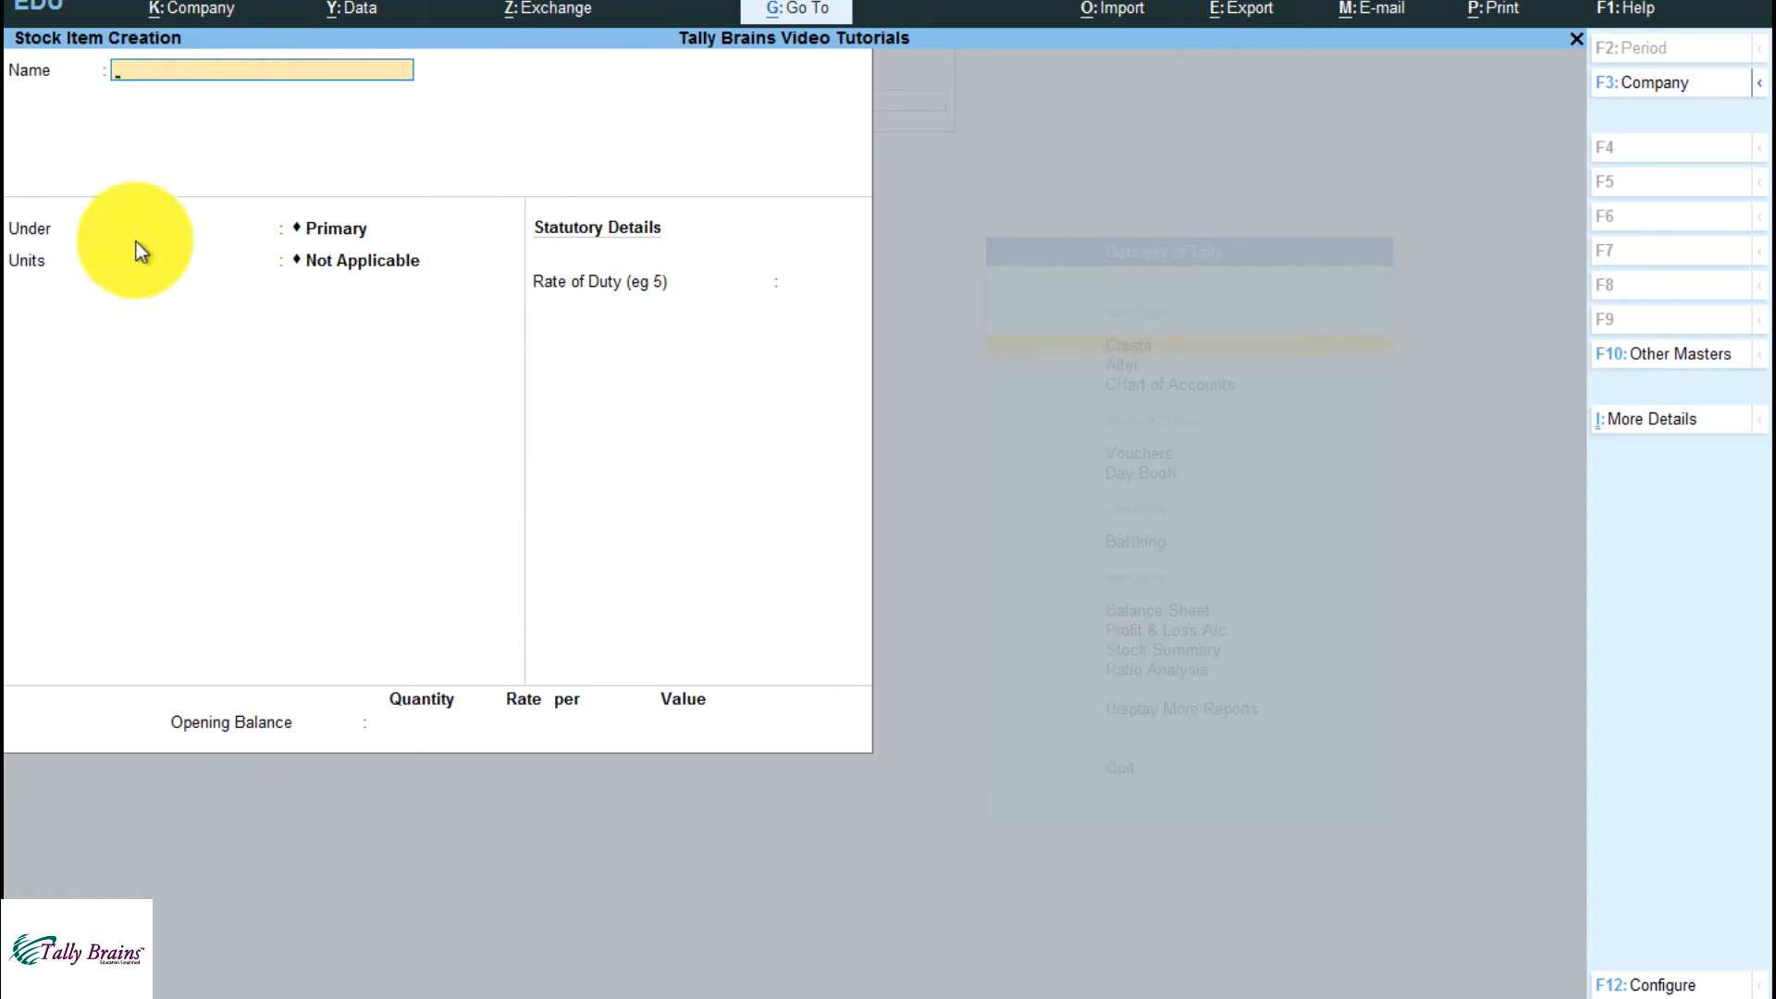
pyautogui.click(1679, 984)
pyautogui.press('space')
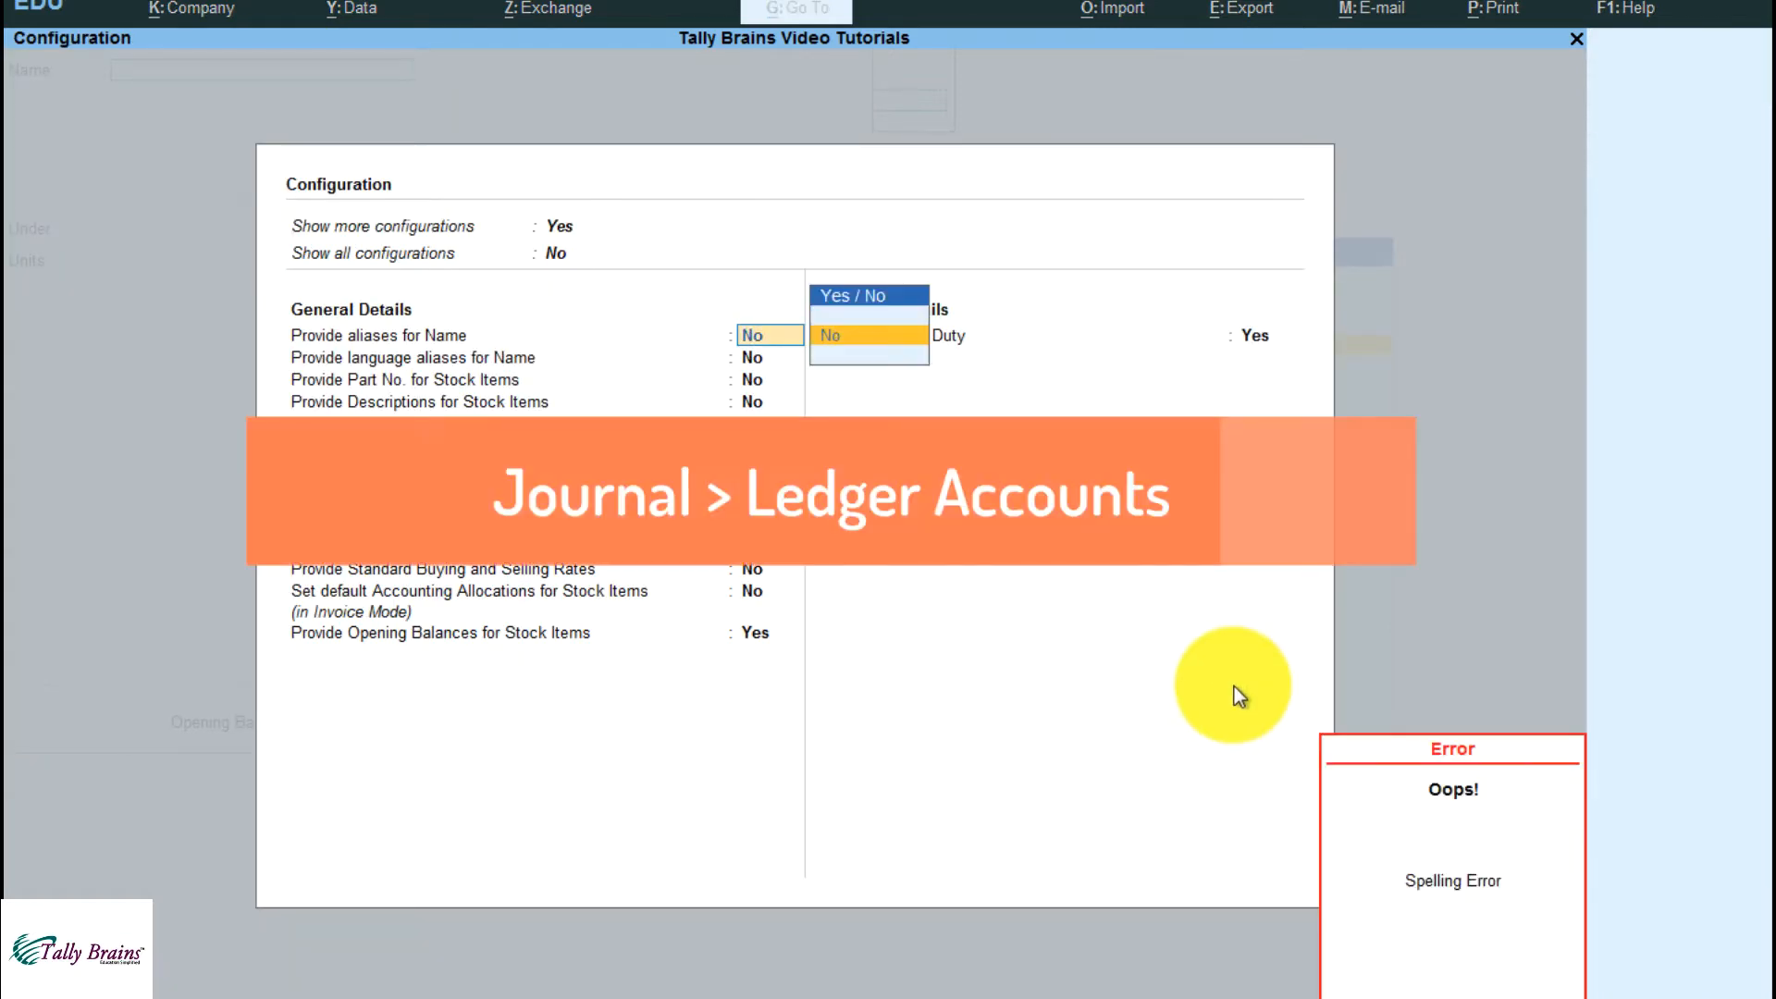
pyautogui.press('BackSpace')
pyautogui.press('BackSpace')
pyautogui.press('Escape')
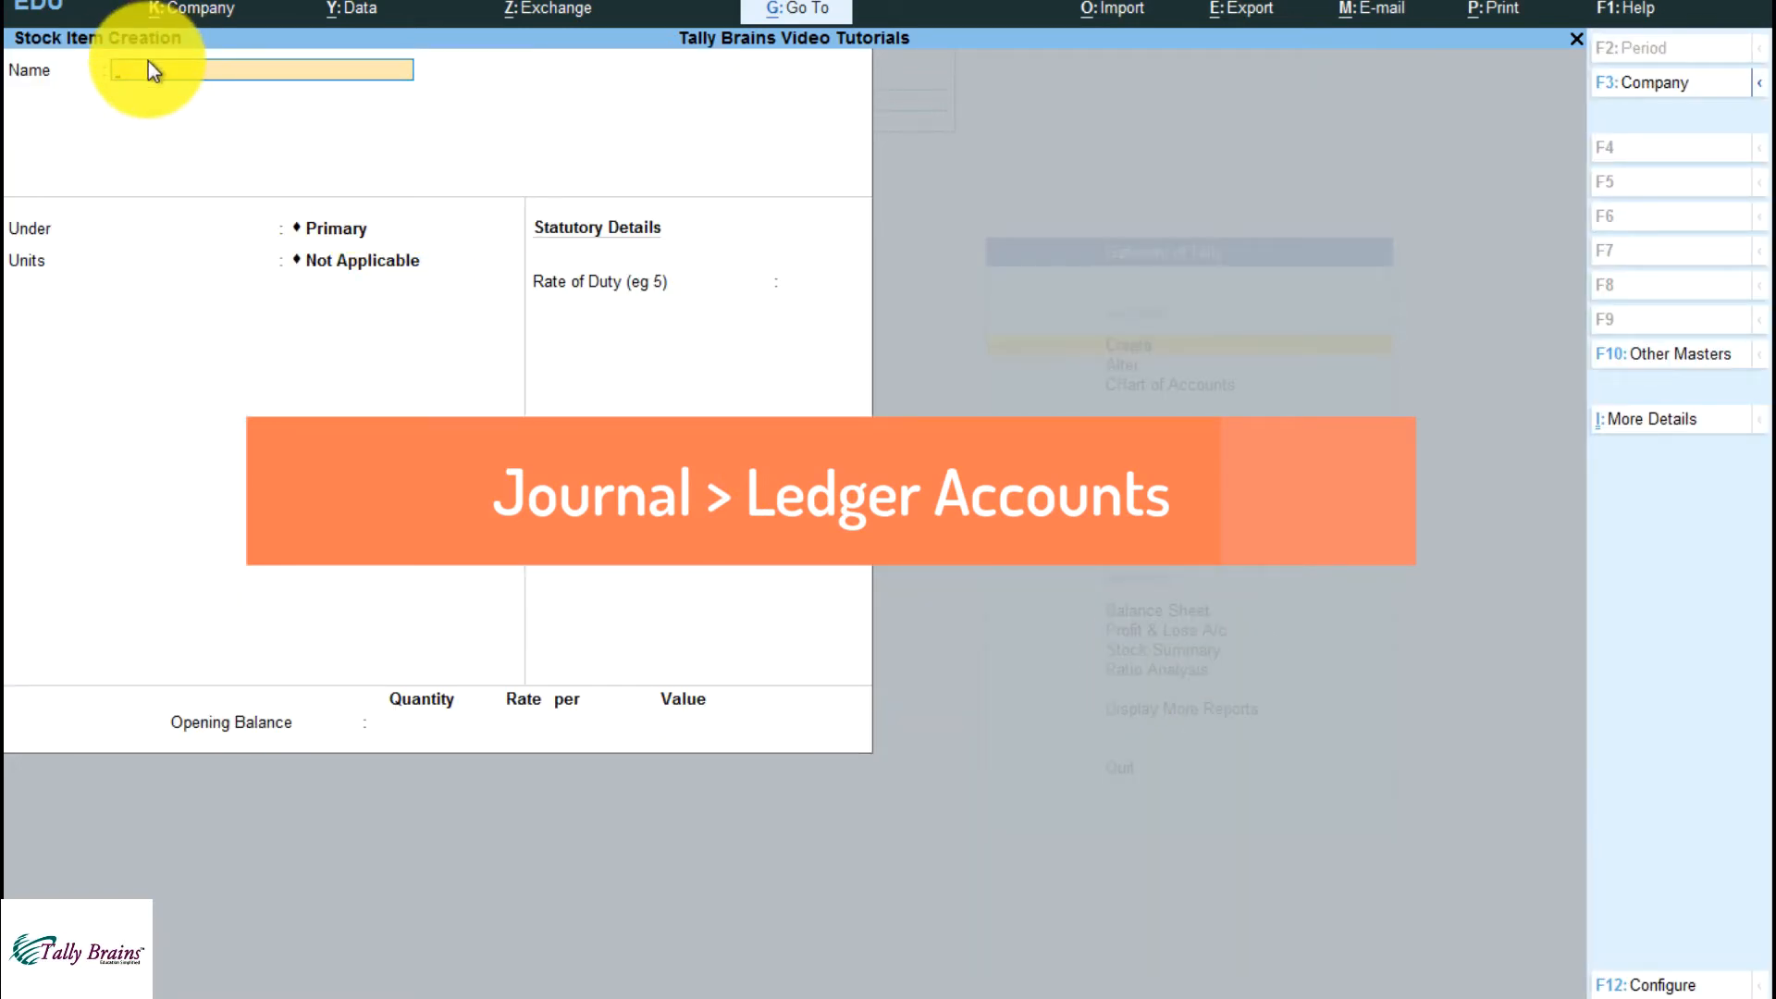
# Name the stock item "LG Dual Inverter AC 2 Ton" and start creating a new stock group for it
pyautogui.write('LG Dual Inverter AC 2 Ton')
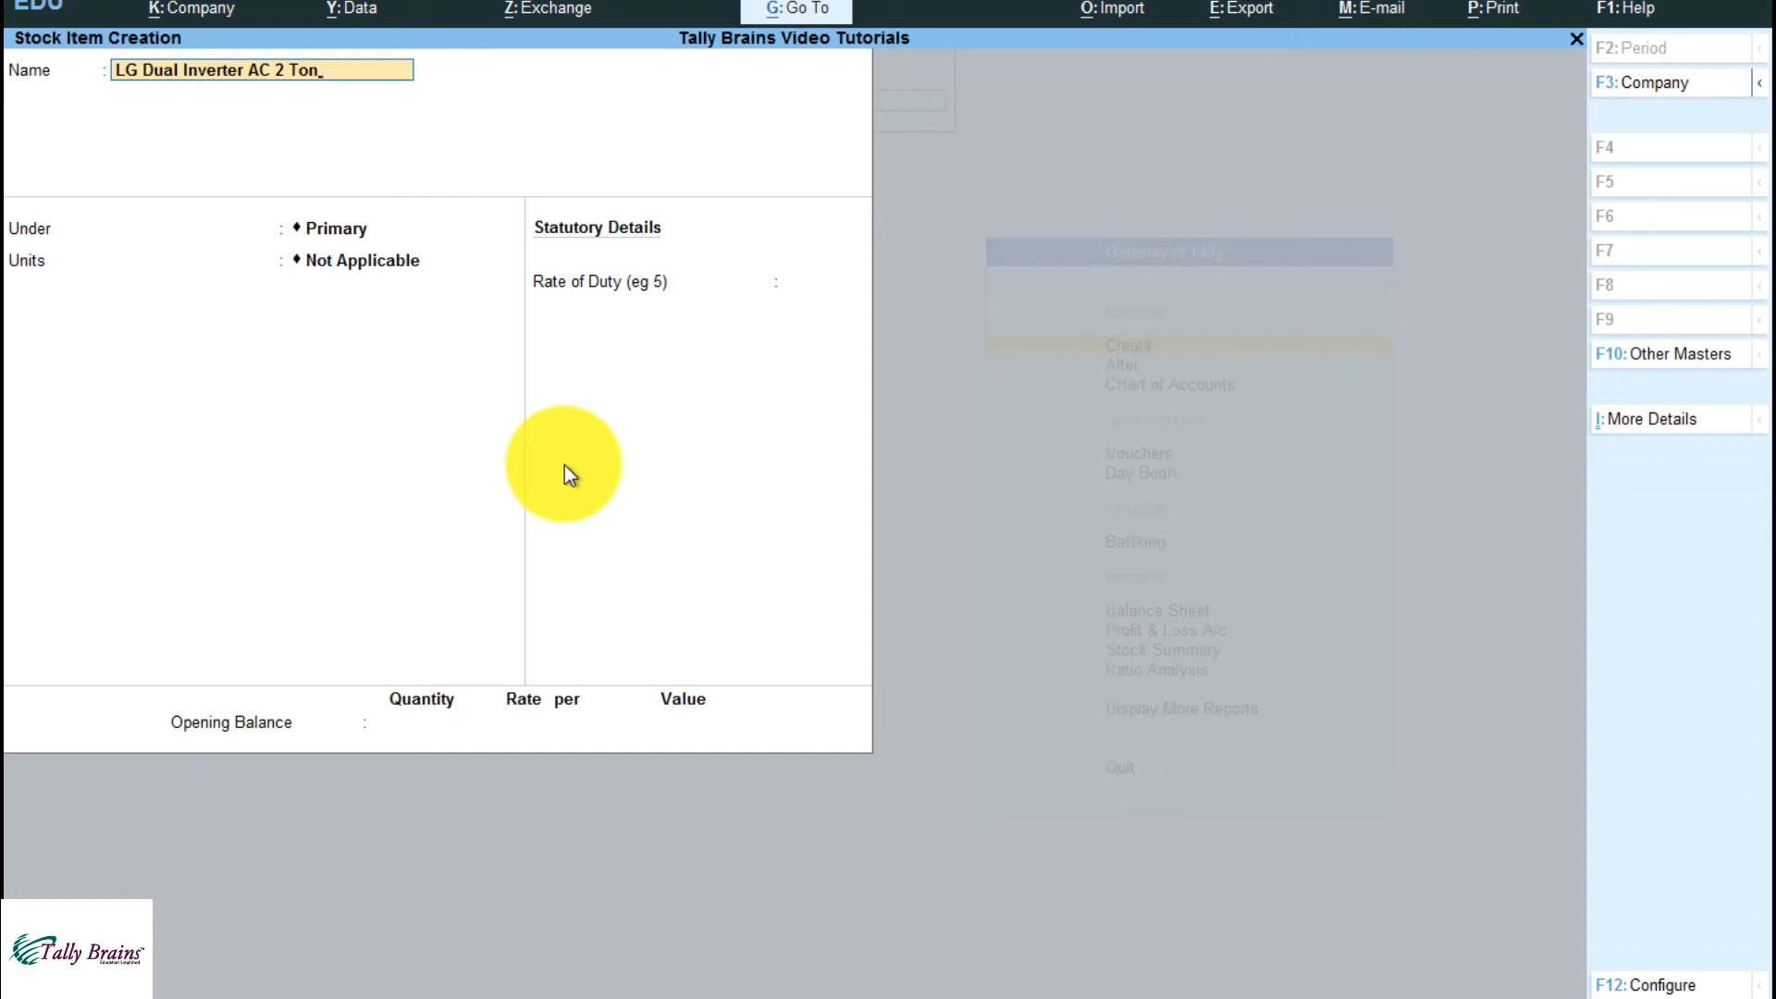
pyautogui.press('Return')
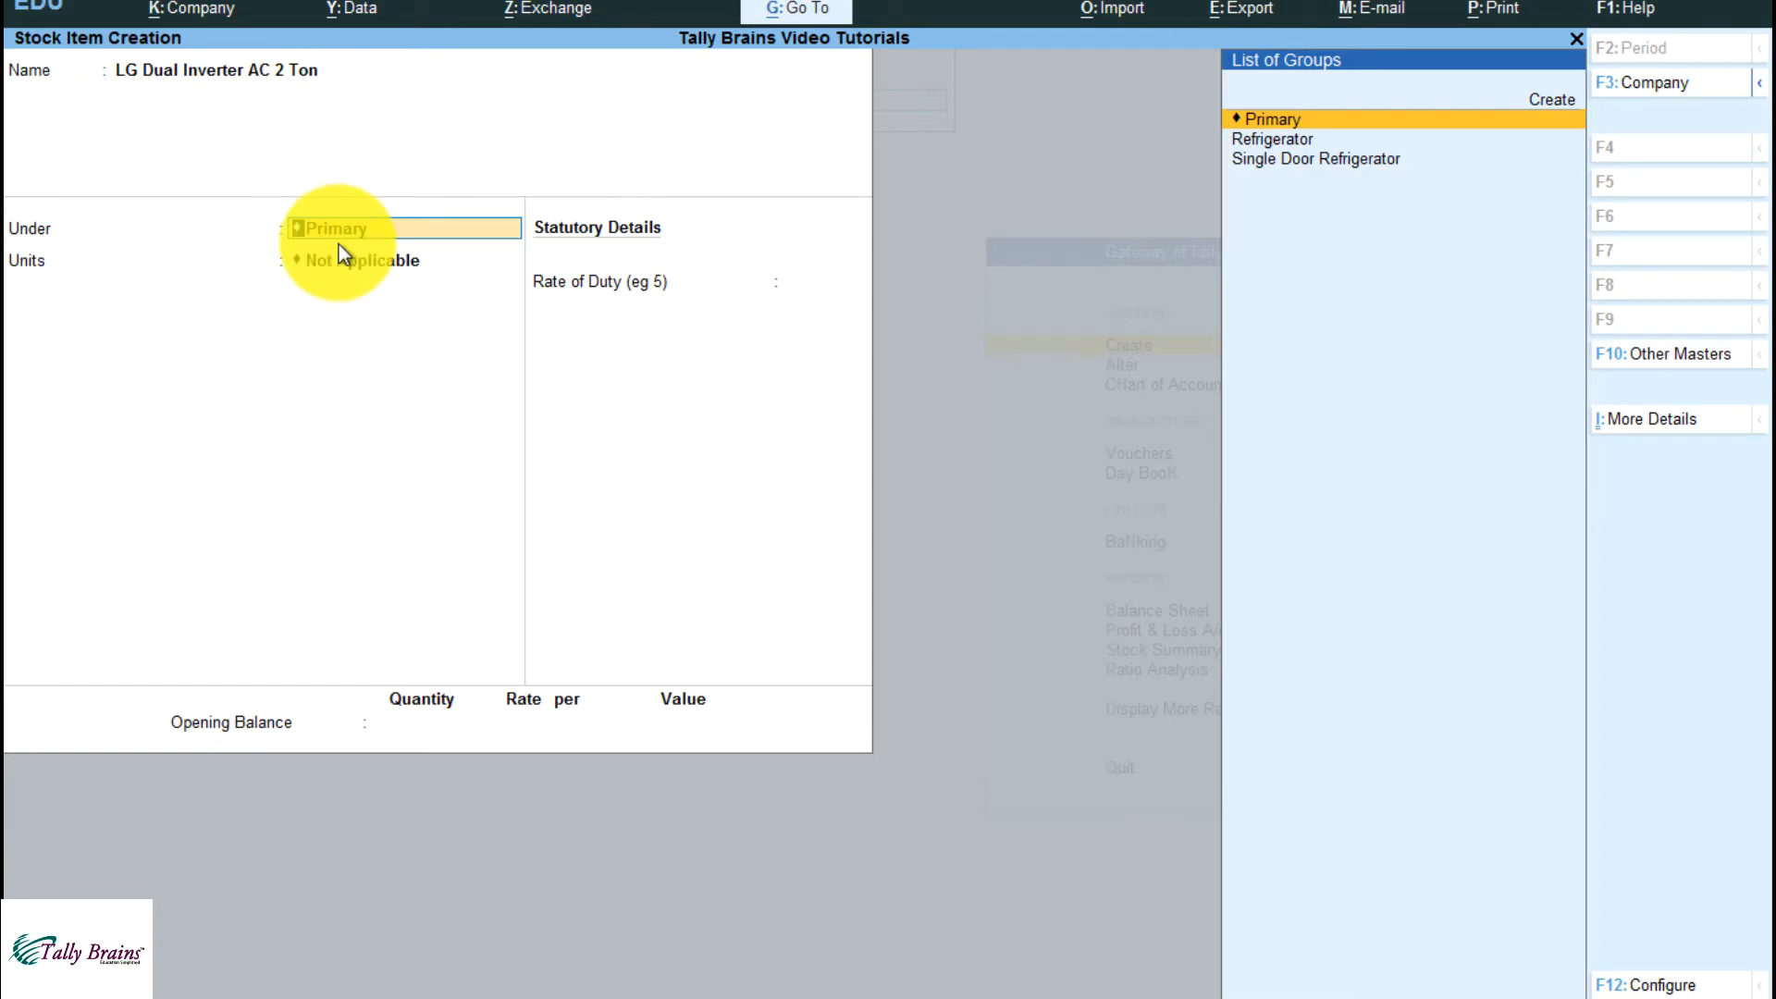
pyautogui.press('Down')
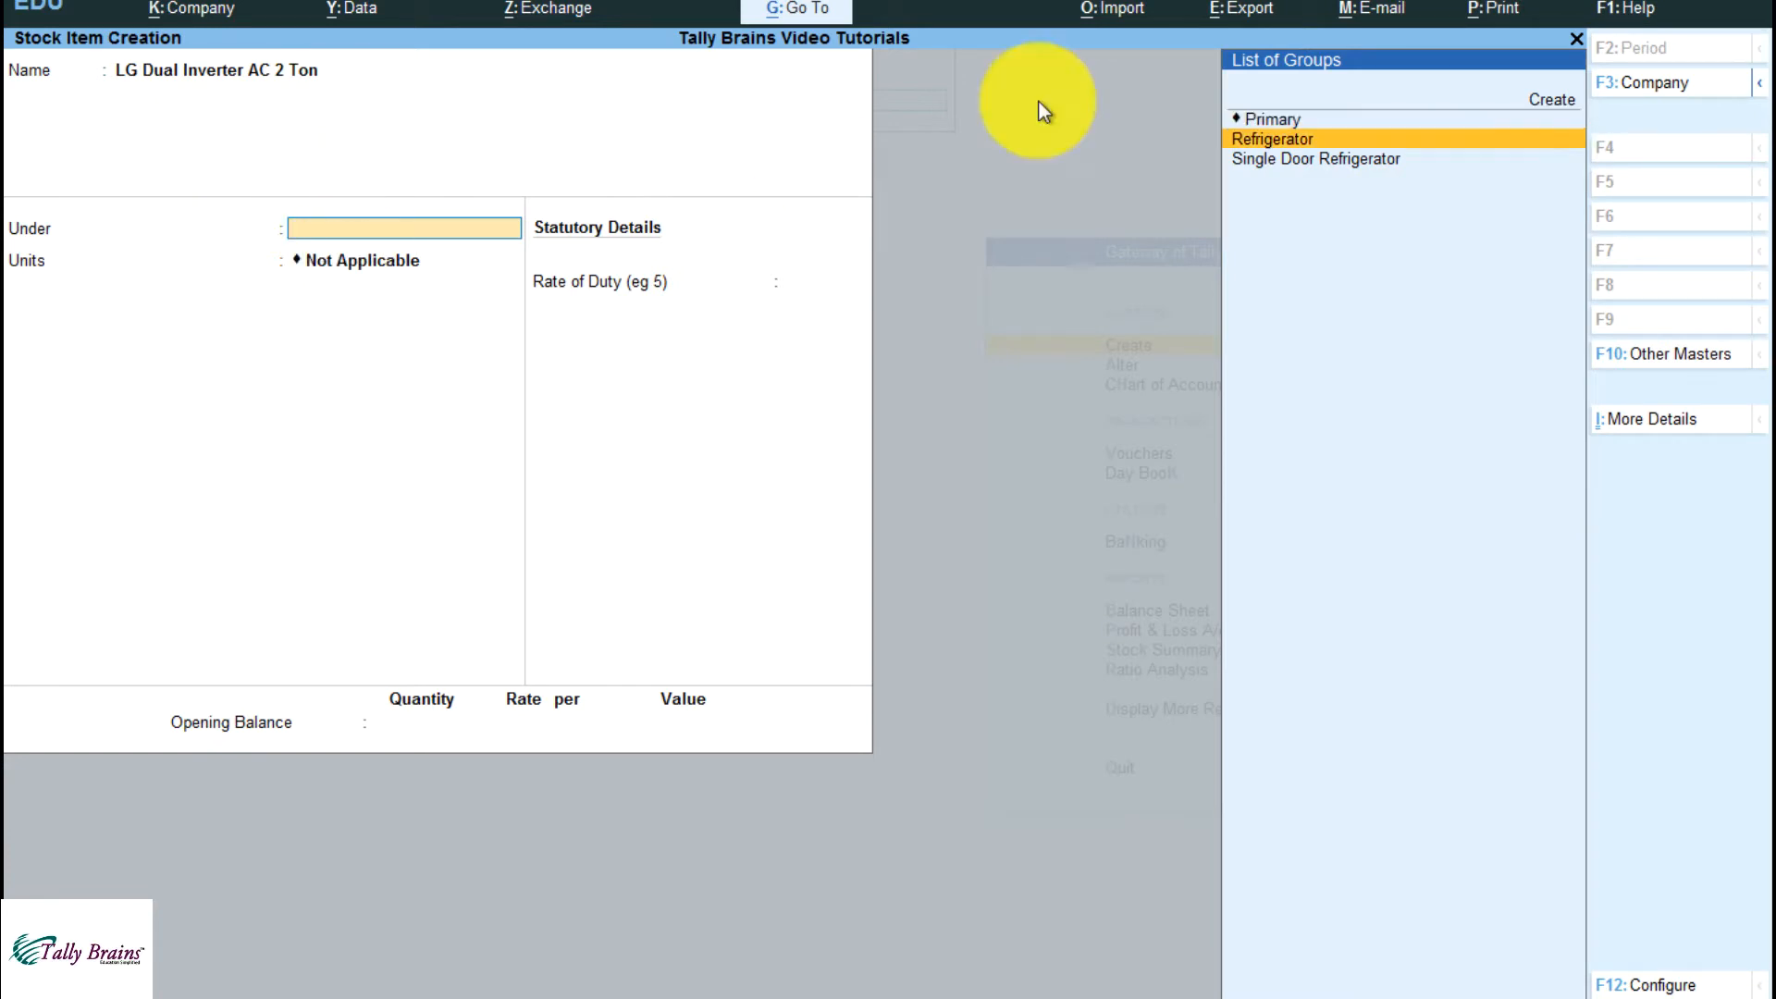
pyautogui.press('Up')
pyautogui.press('Up')
pyautogui.click(1560, 108)
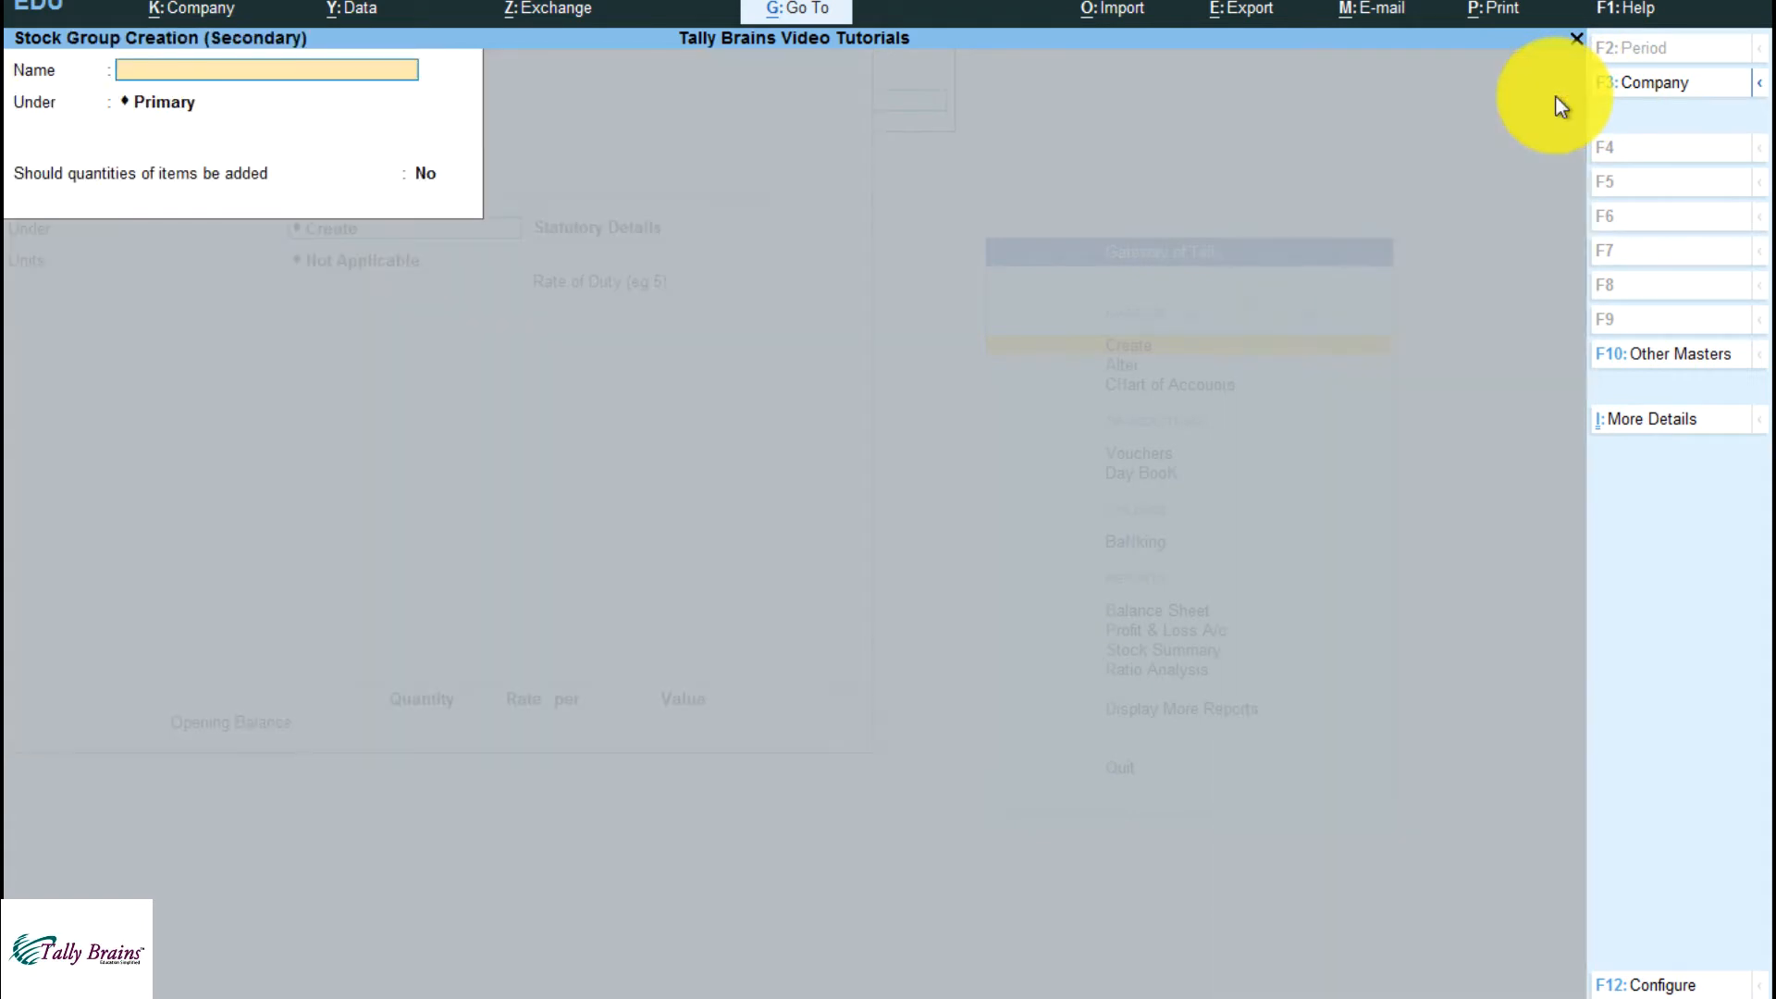
# Name the new stock group "Inverter AC"
pyautogui.write('Inverter AC')
pyautogui.press('Return')
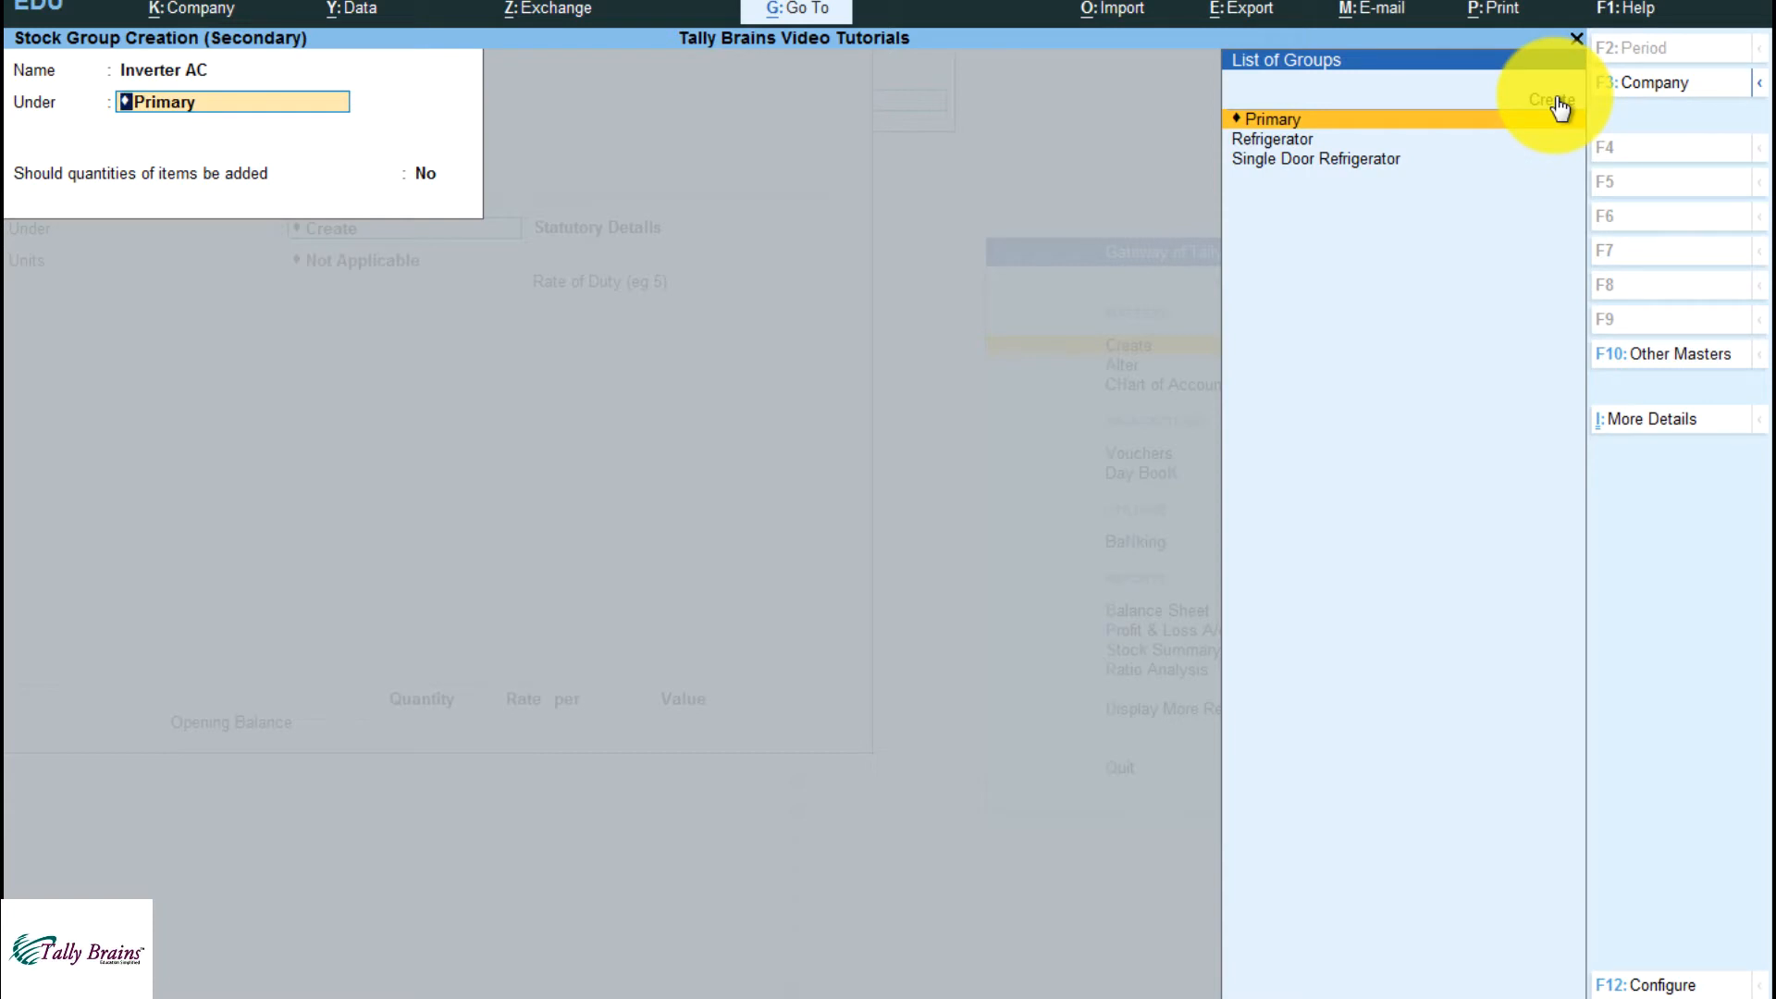
# Create the parent stock group "AC" under Primary with item quantities added, and save Inverter AC under it with quantities added too
pyautogui.hotkey('ctrl', 'a')
pyautogui.write('AC')
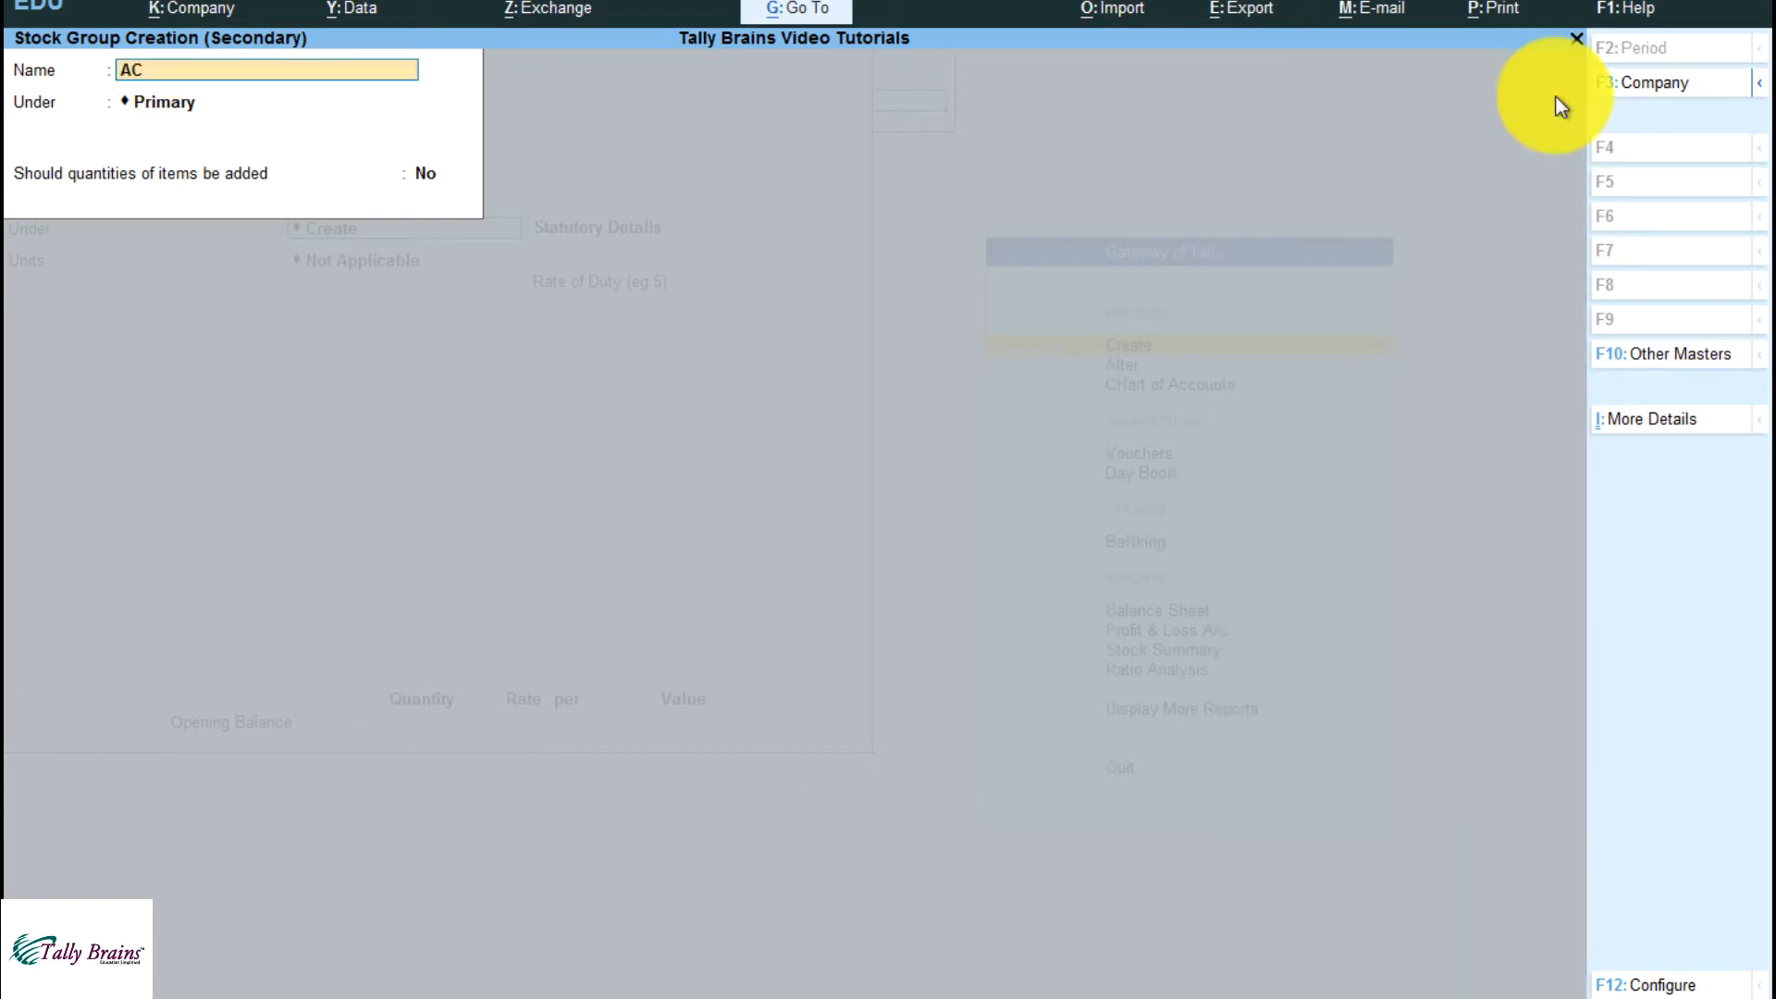
pyautogui.press('Return')
pyautogui.press('Return')
pyautogui.press('y')
pyautogui.press('Return')
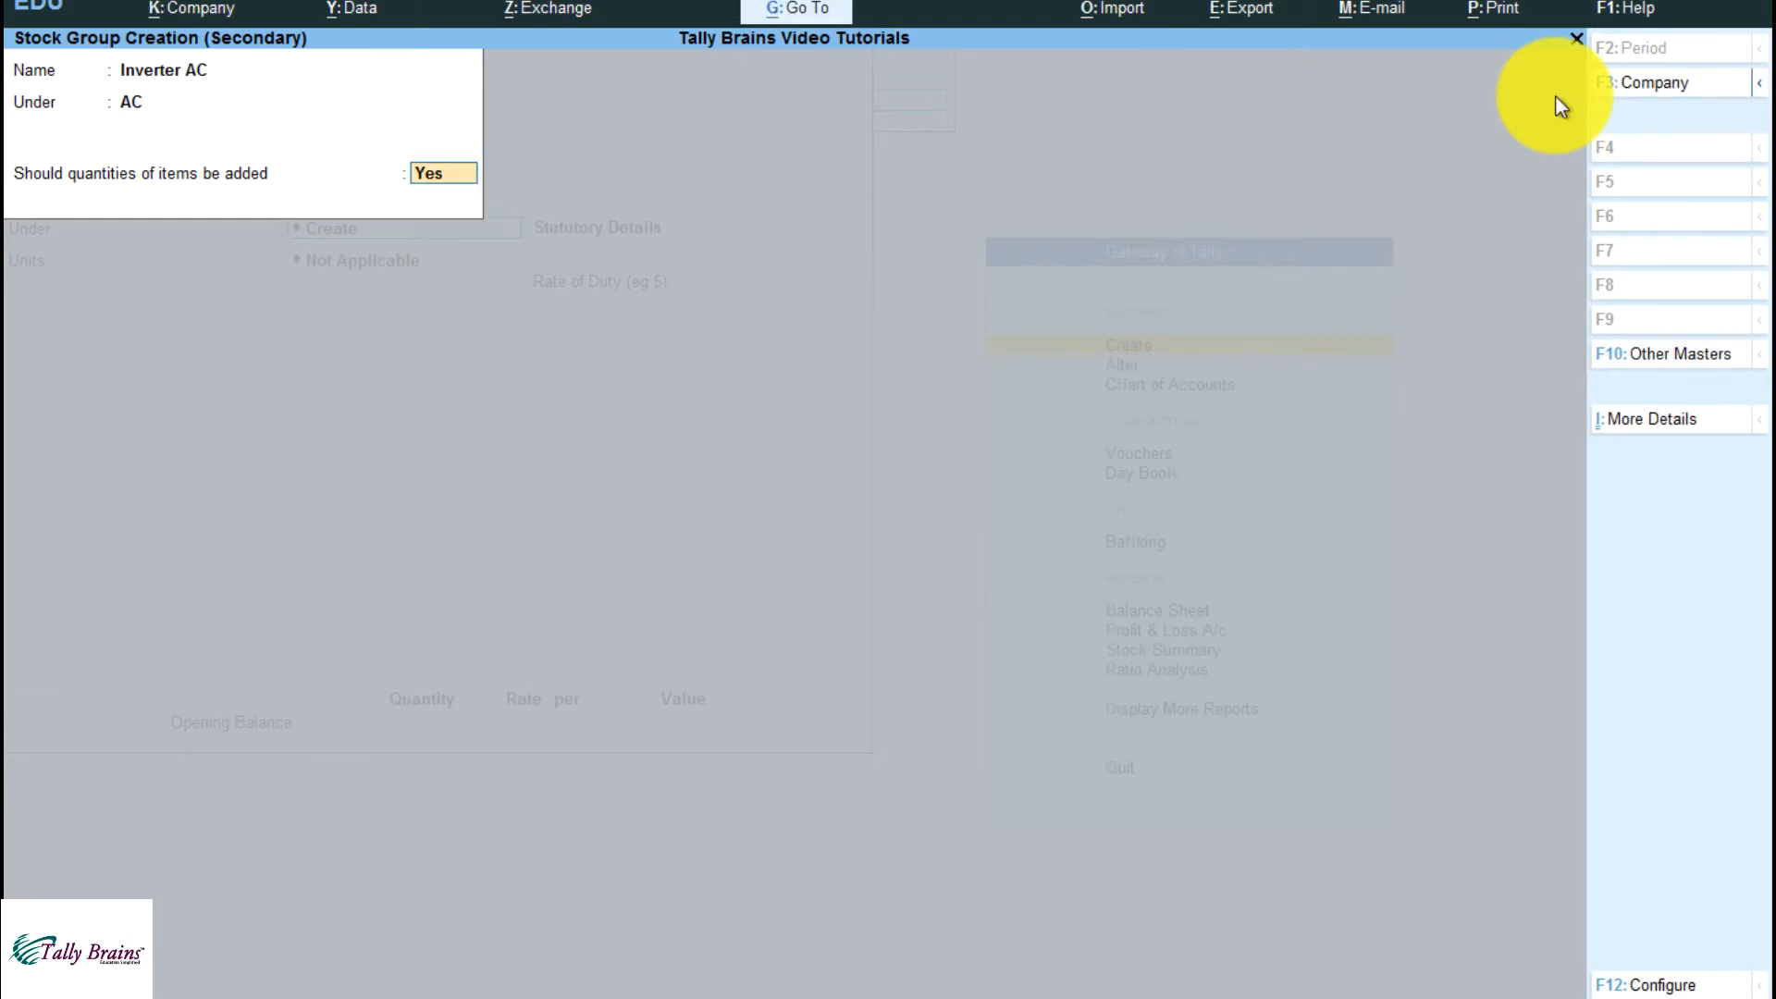
pyautogui.press('y')
pyautogui.press('Return')
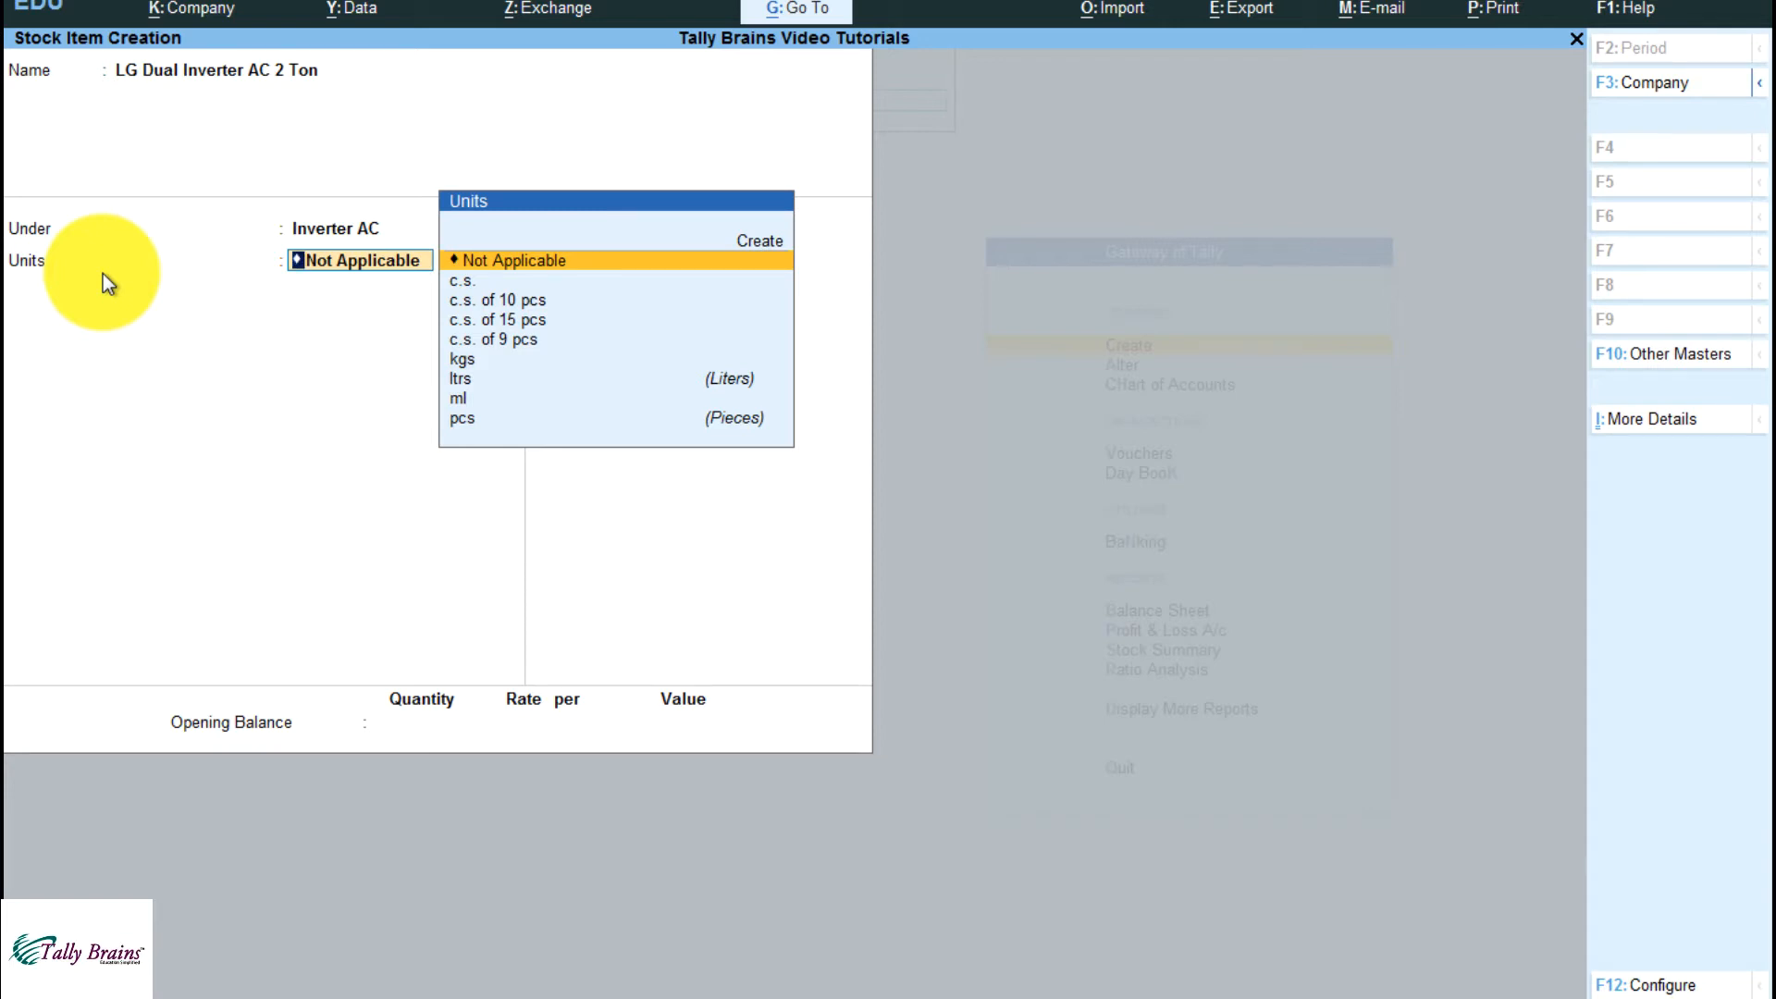
# Set the stock item's unit of measure to pcs
pyautogui.press('Down')
pyautogui.press('Down')
pyautogui.press('Down')
pyautogui.press('Down')
pyautogui.press('Down')
pyautogui.press('Down')
pyautogui.press('Down')
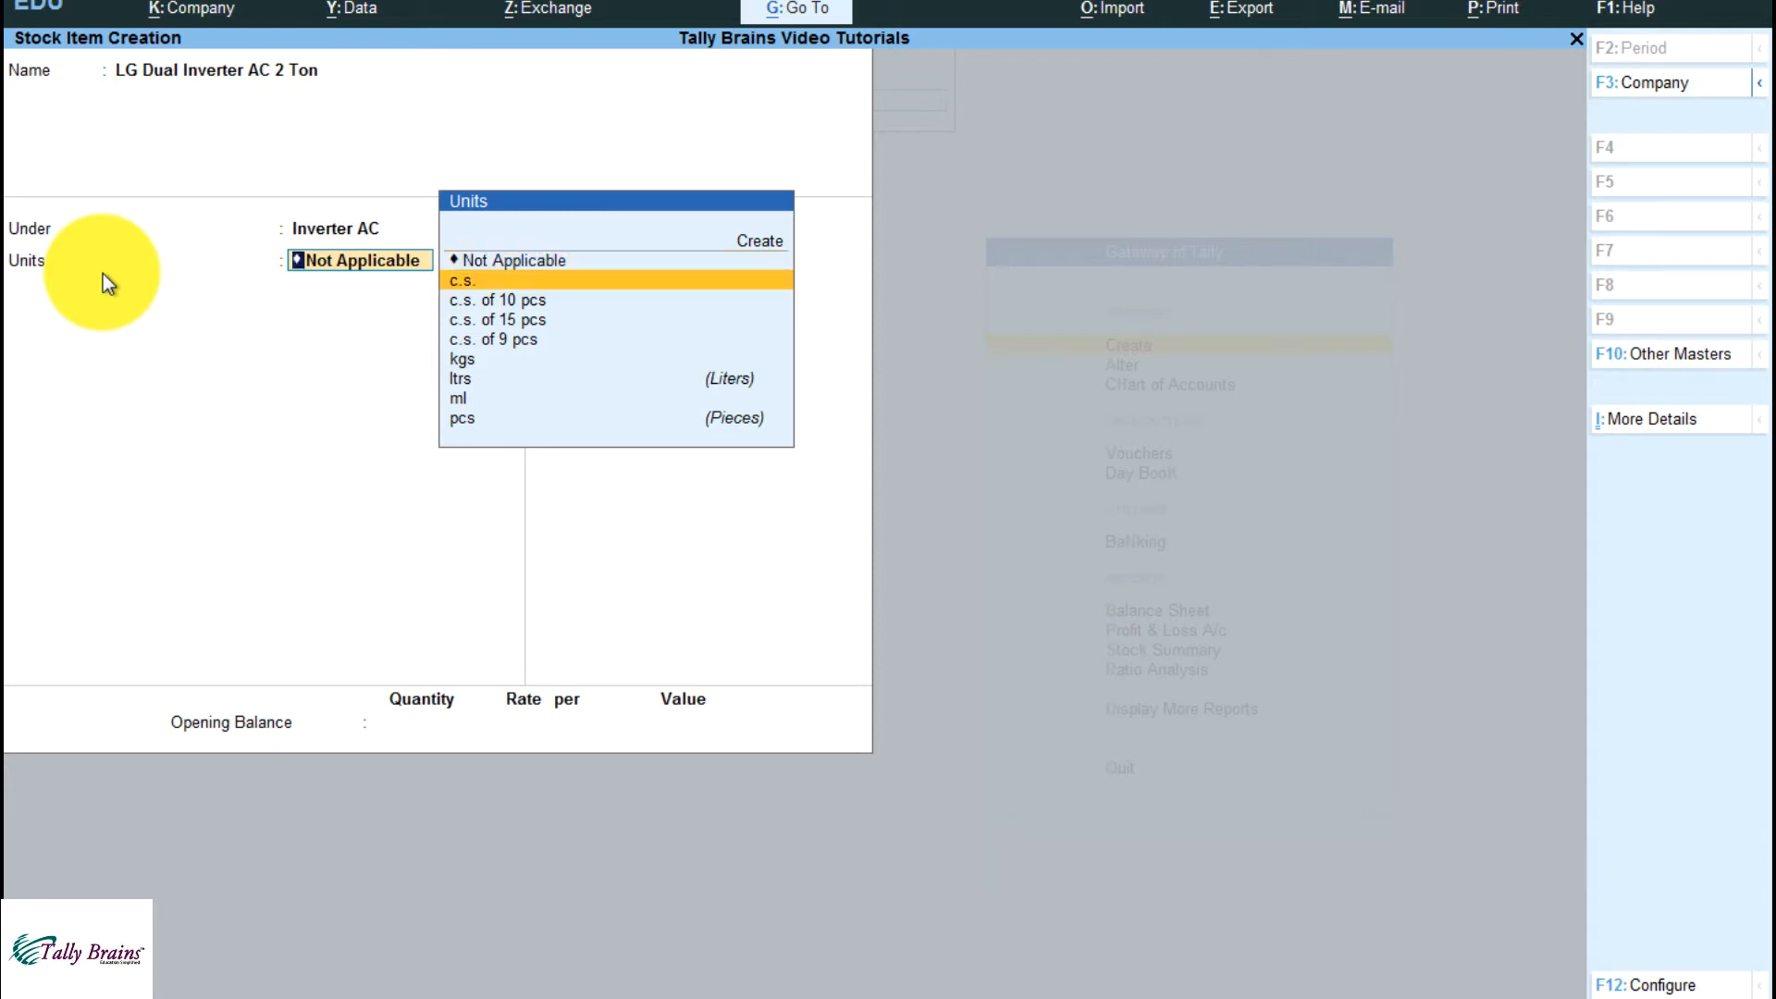
pyautogui.press('Down')
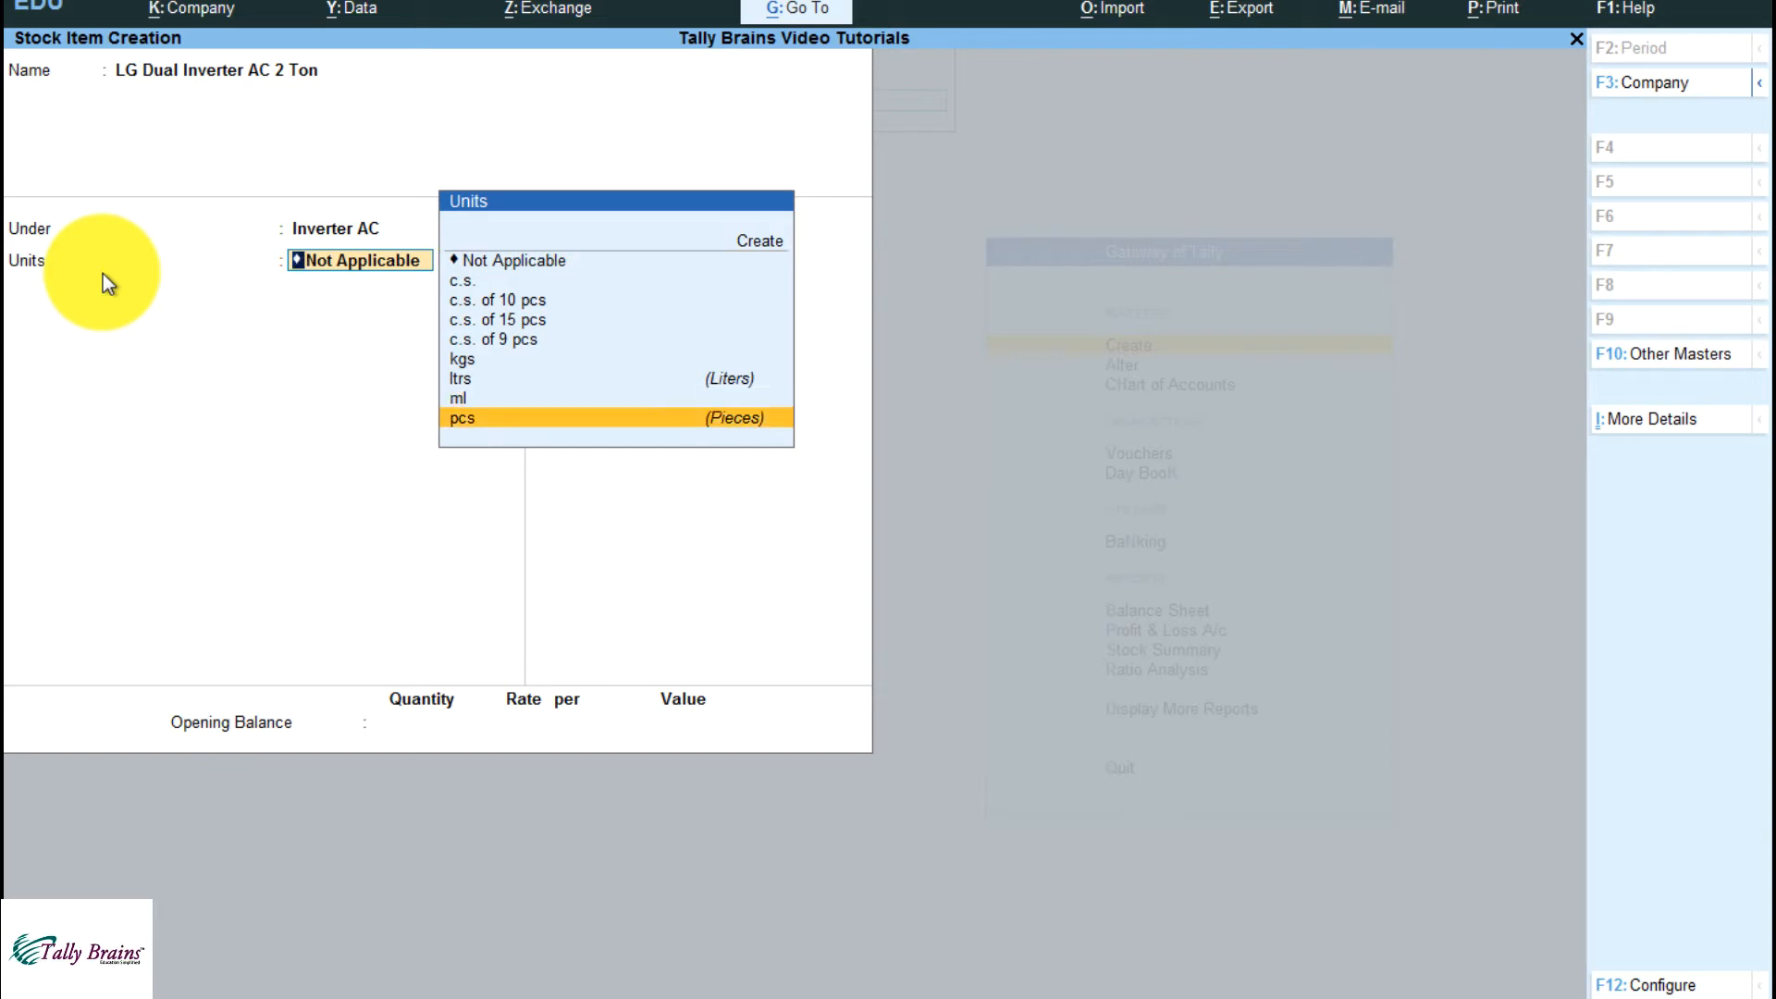
pyautogui.press('Return')
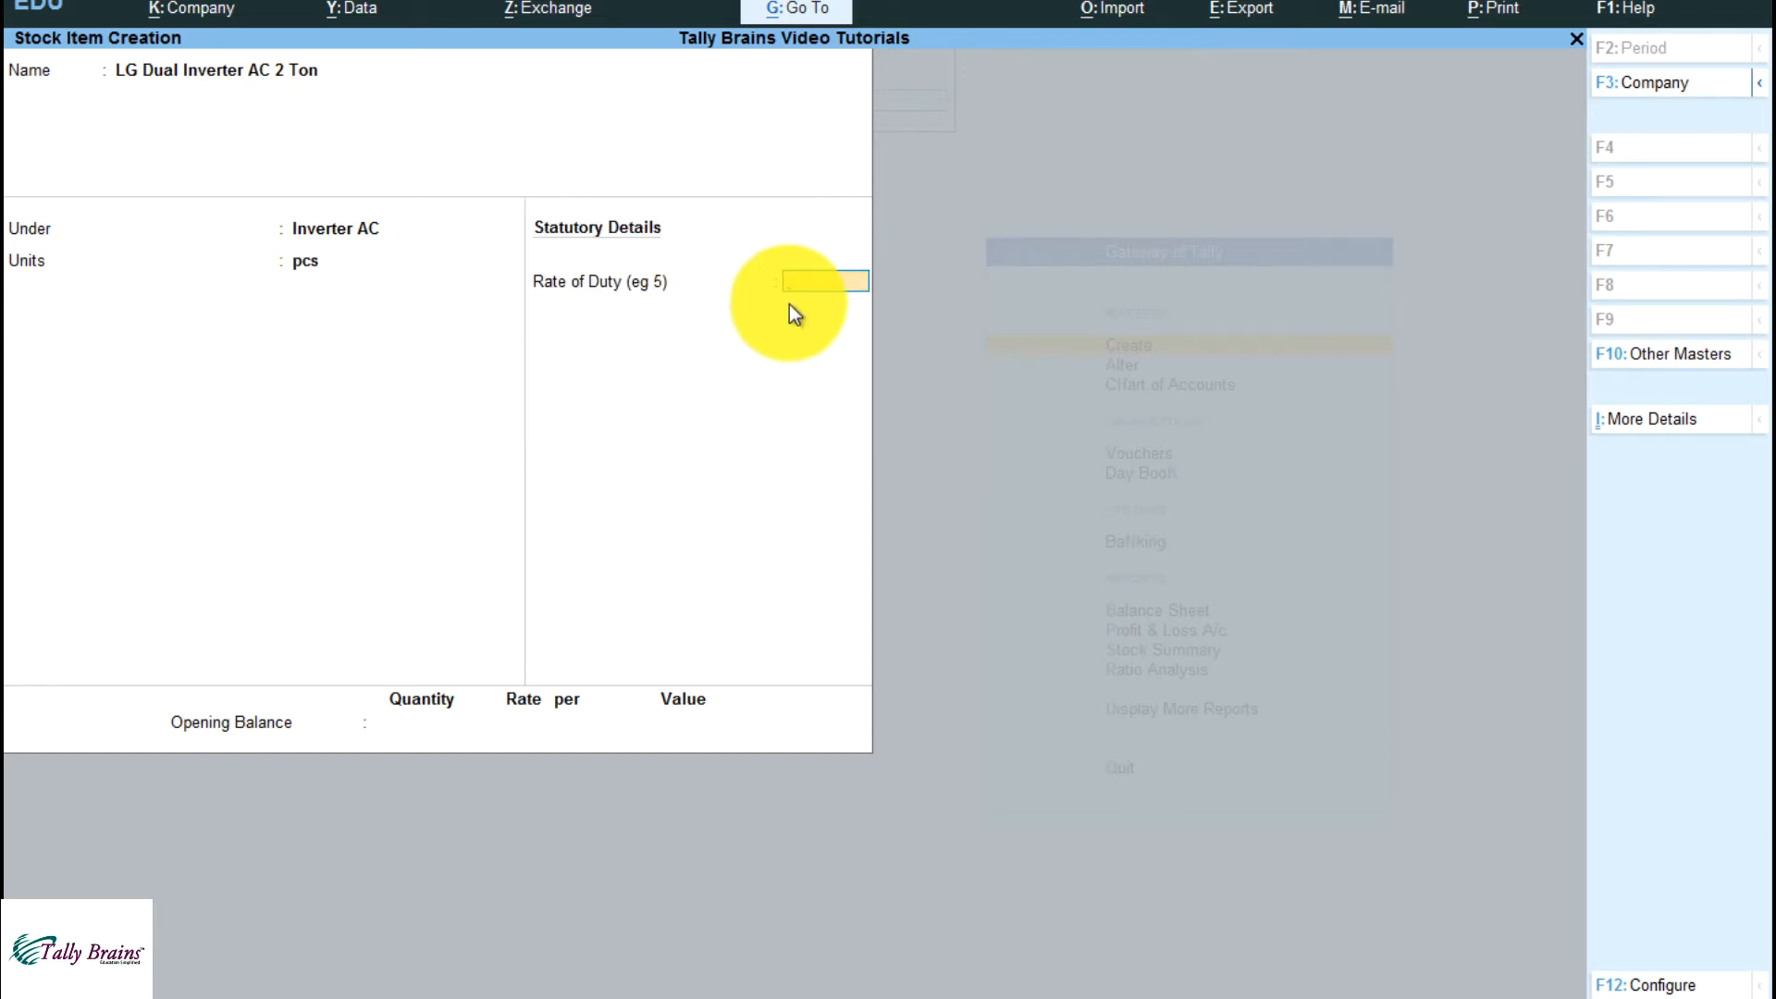
# Skip the rate of duty and opening balance, save the stock item, and return to the Gateway of Tally
pyautogui.press('Return')
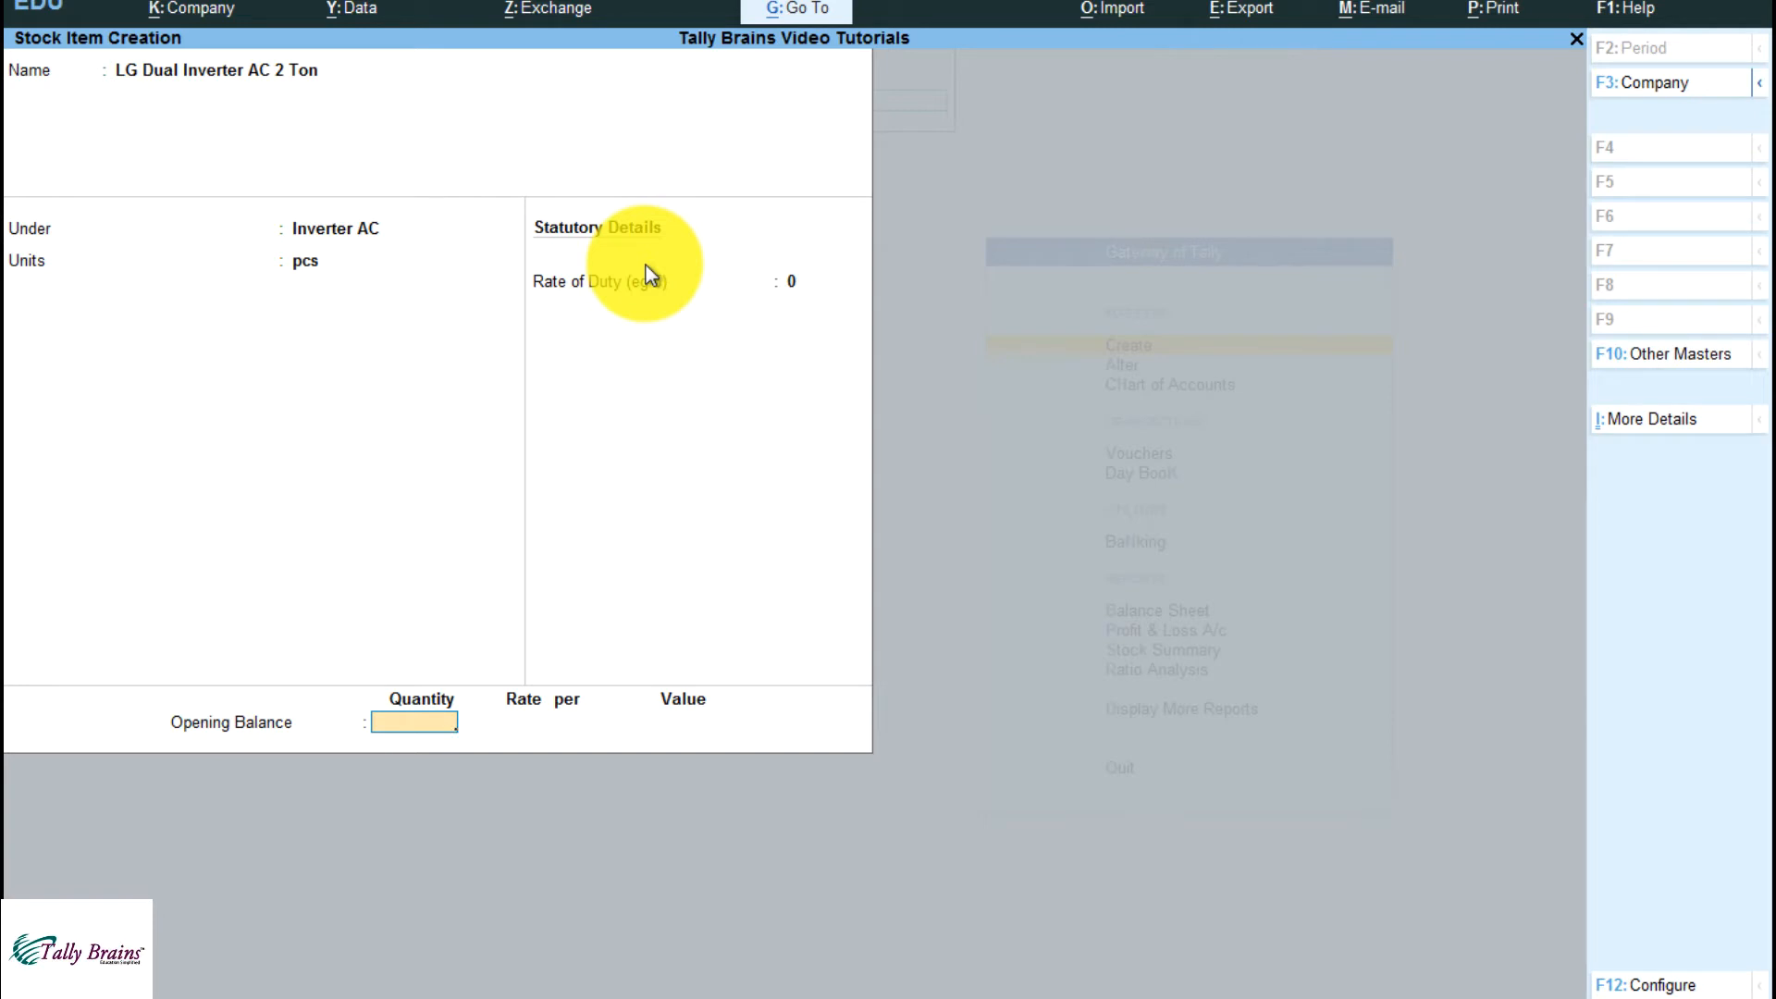
pyautogui.press('Return')
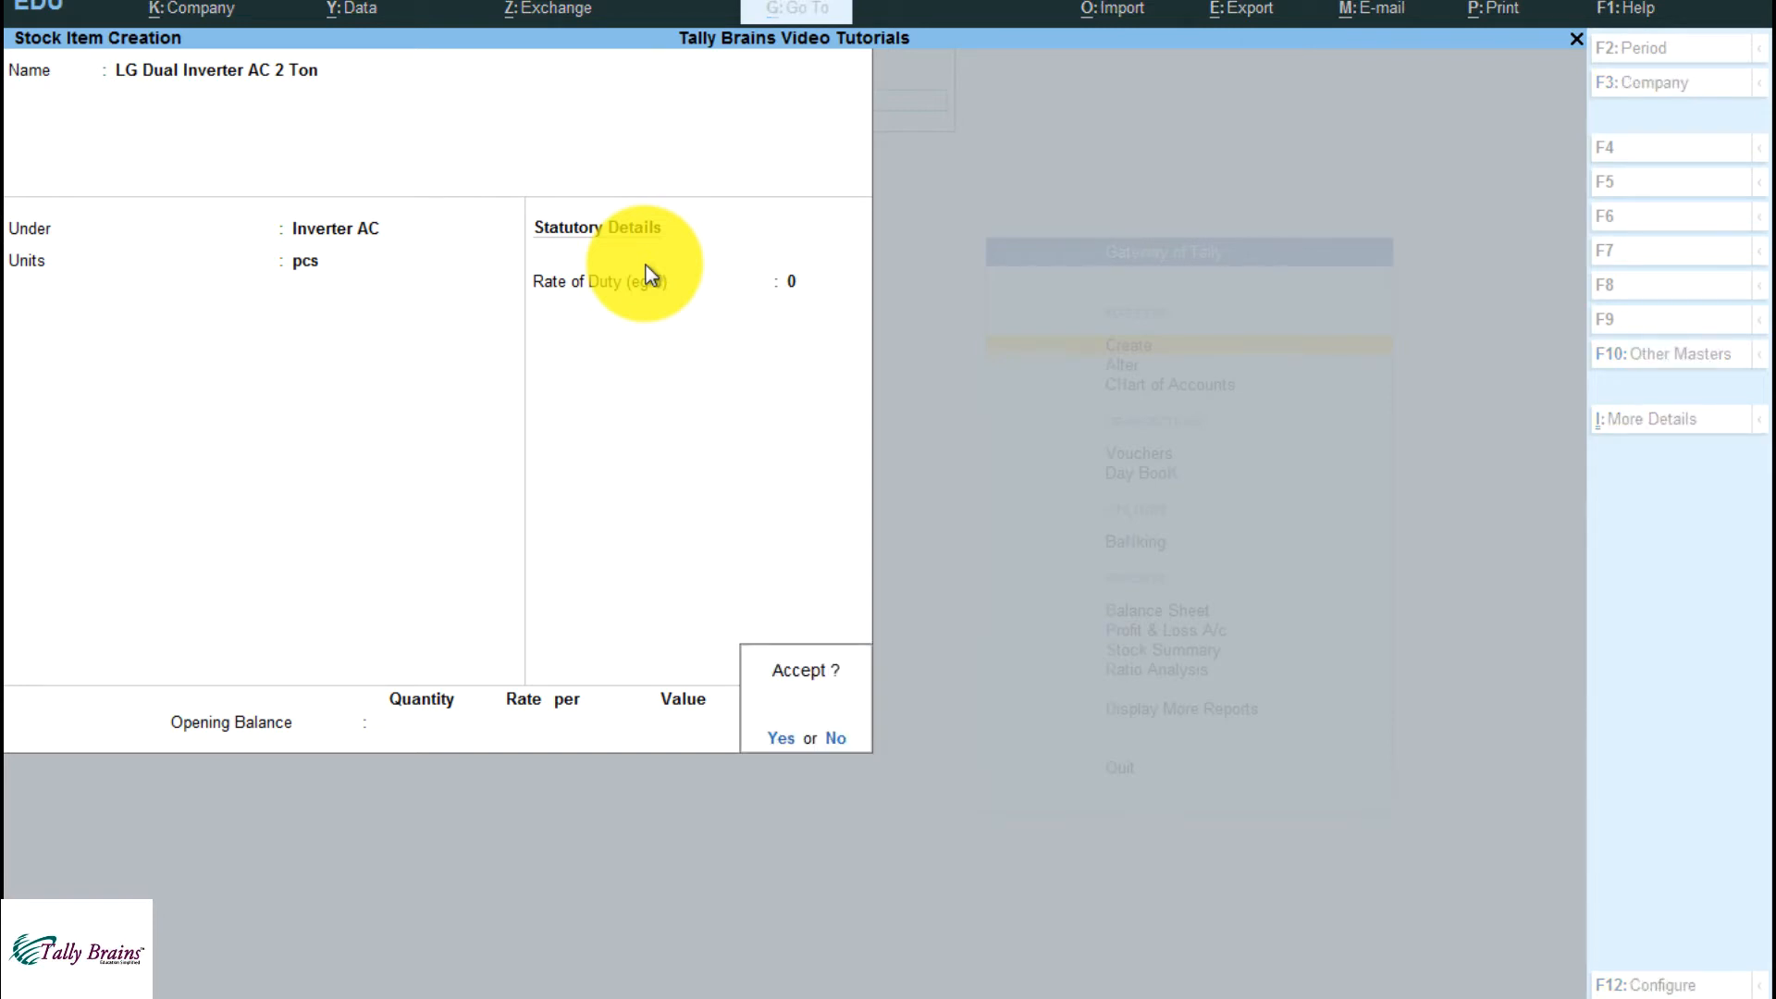
pyautogui.press('Return')
pyautogui.press('Escape')
pyautogui.press('Escape')
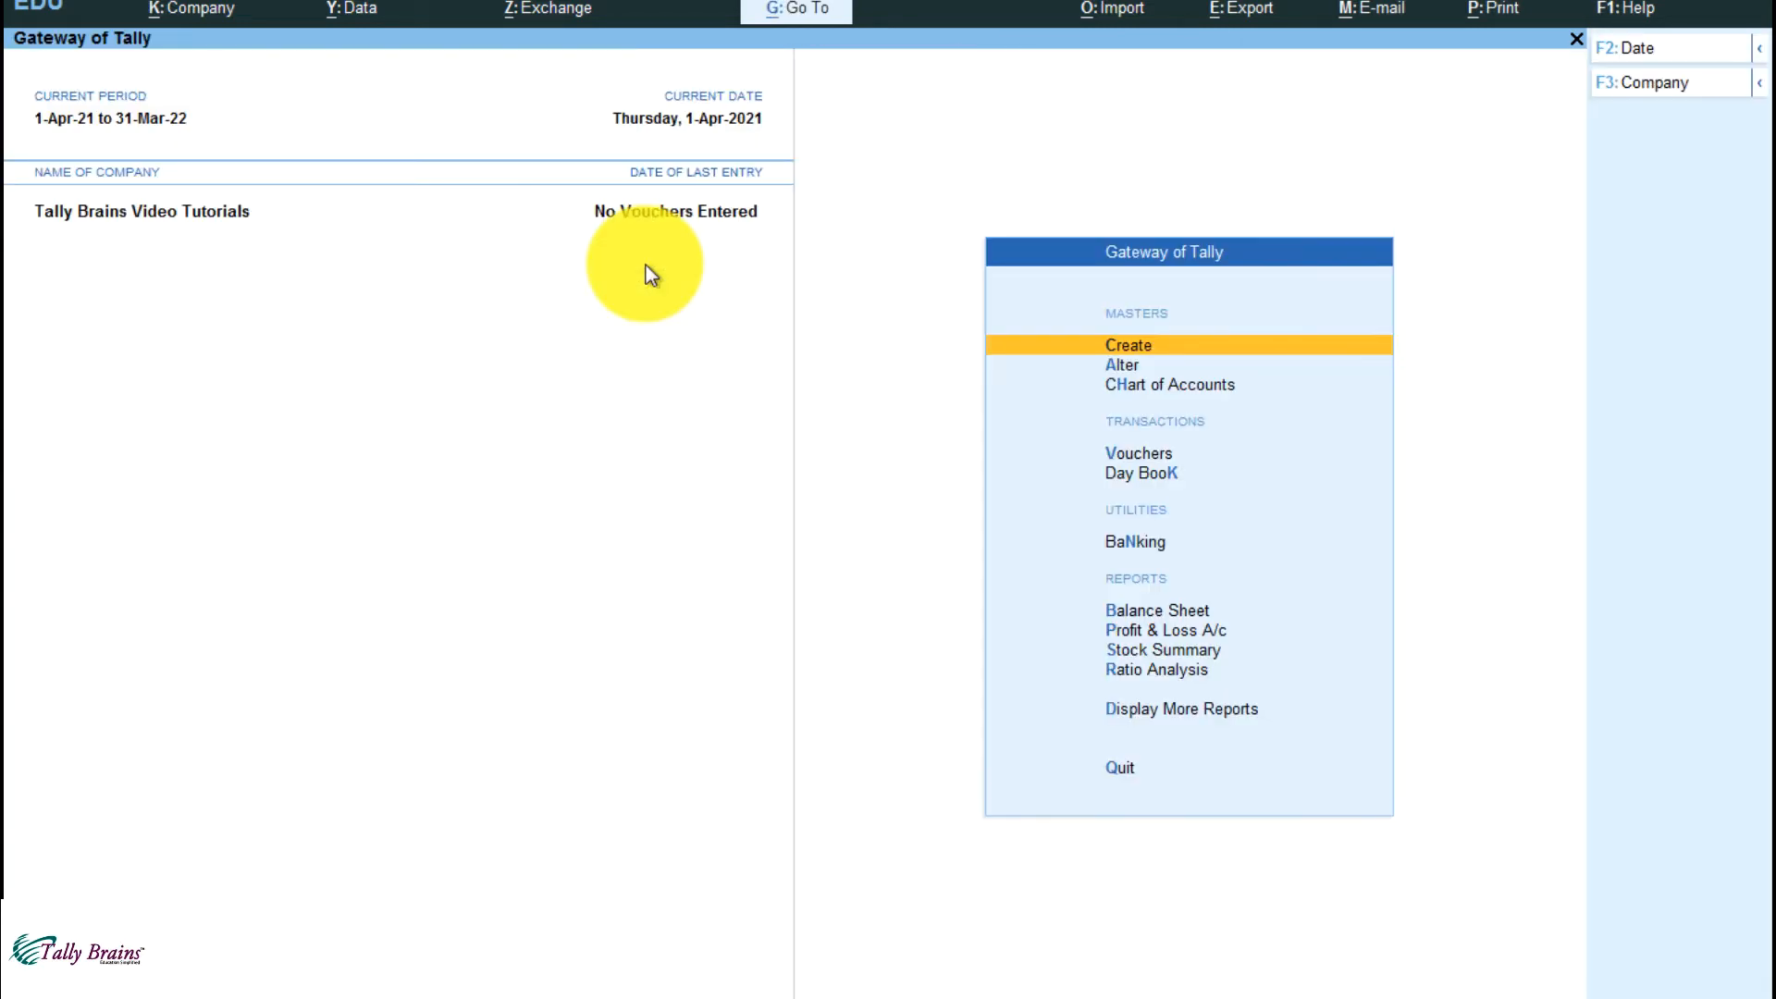
# Search the masters available for alteration for "Lg" and clear the search again
pyautogui.press('Down')
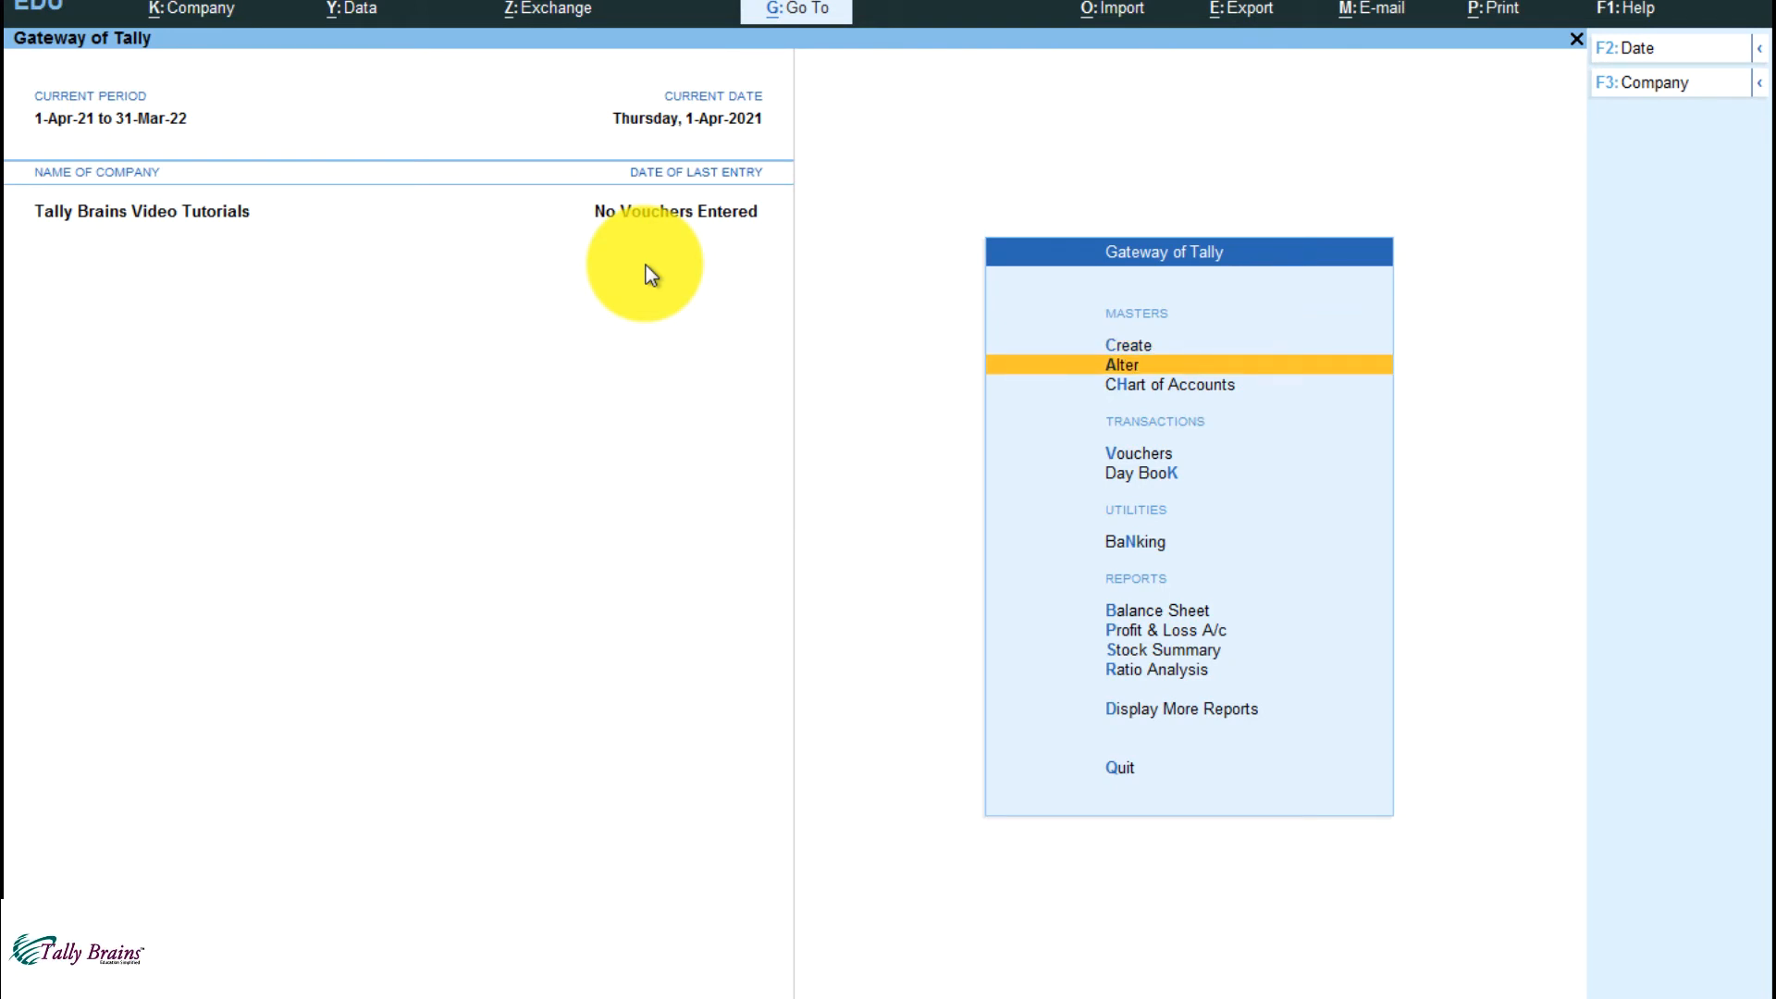
pyautogui.press('Return')
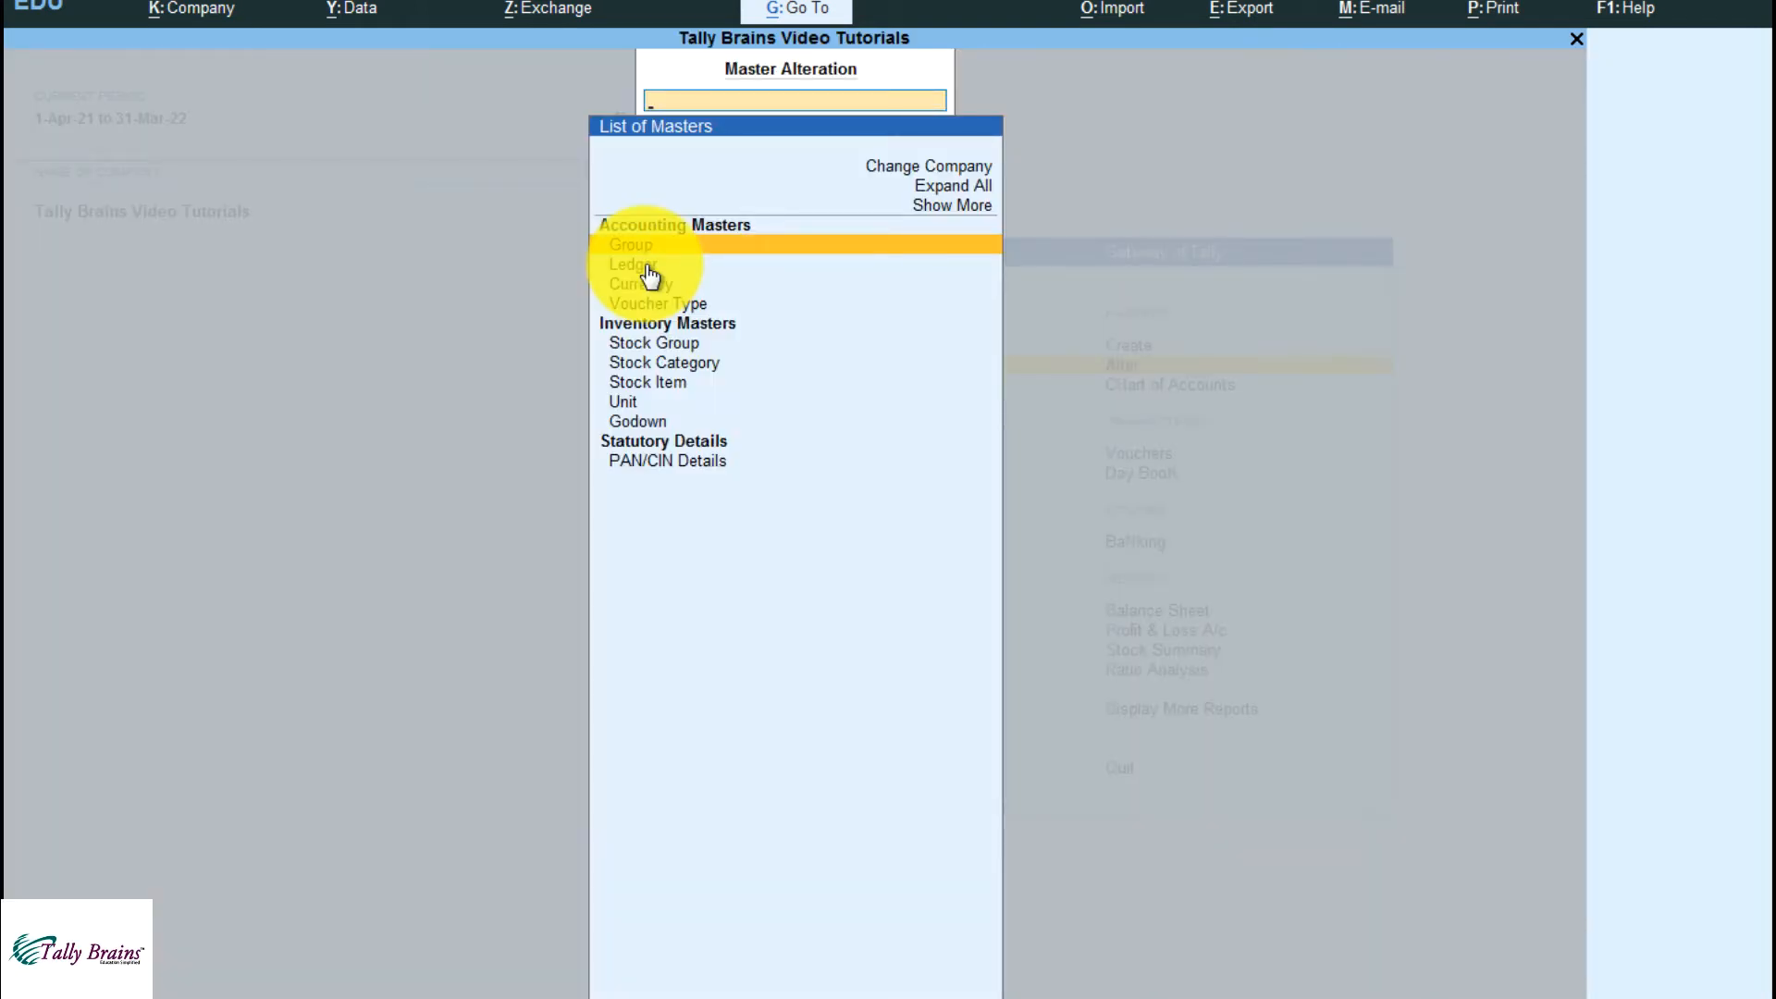
pyautogui.write('Lg')
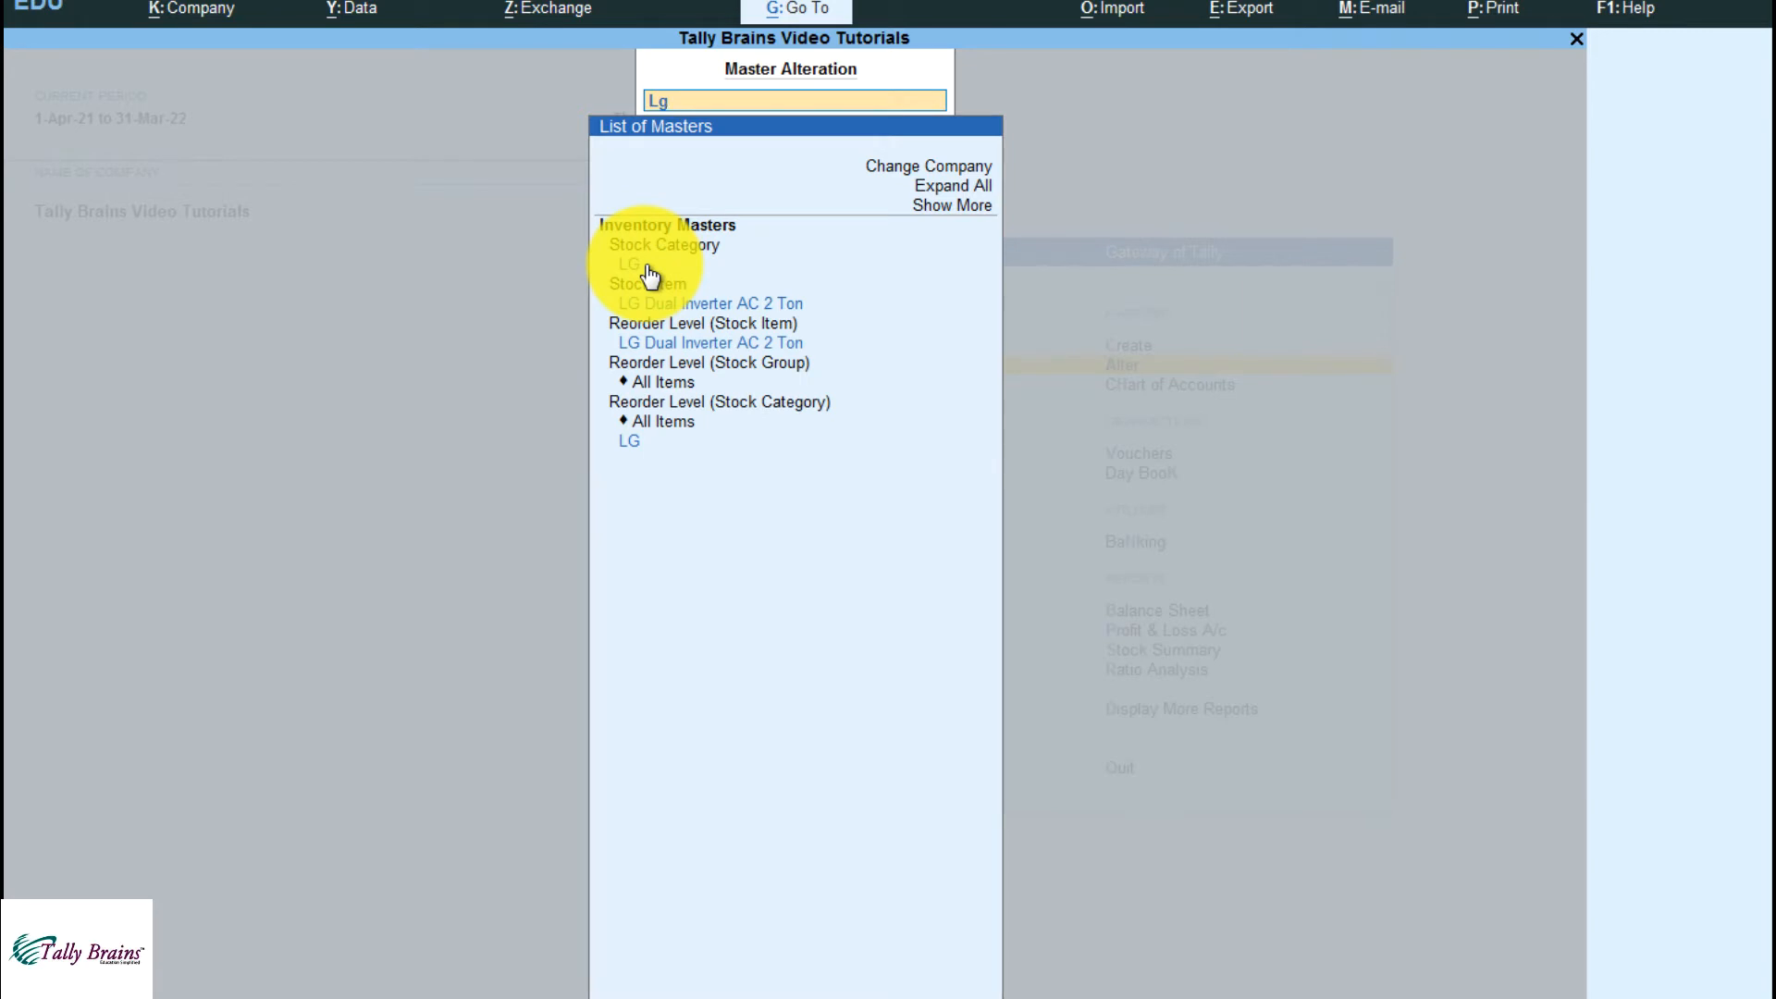
pyautogui.press('Down')
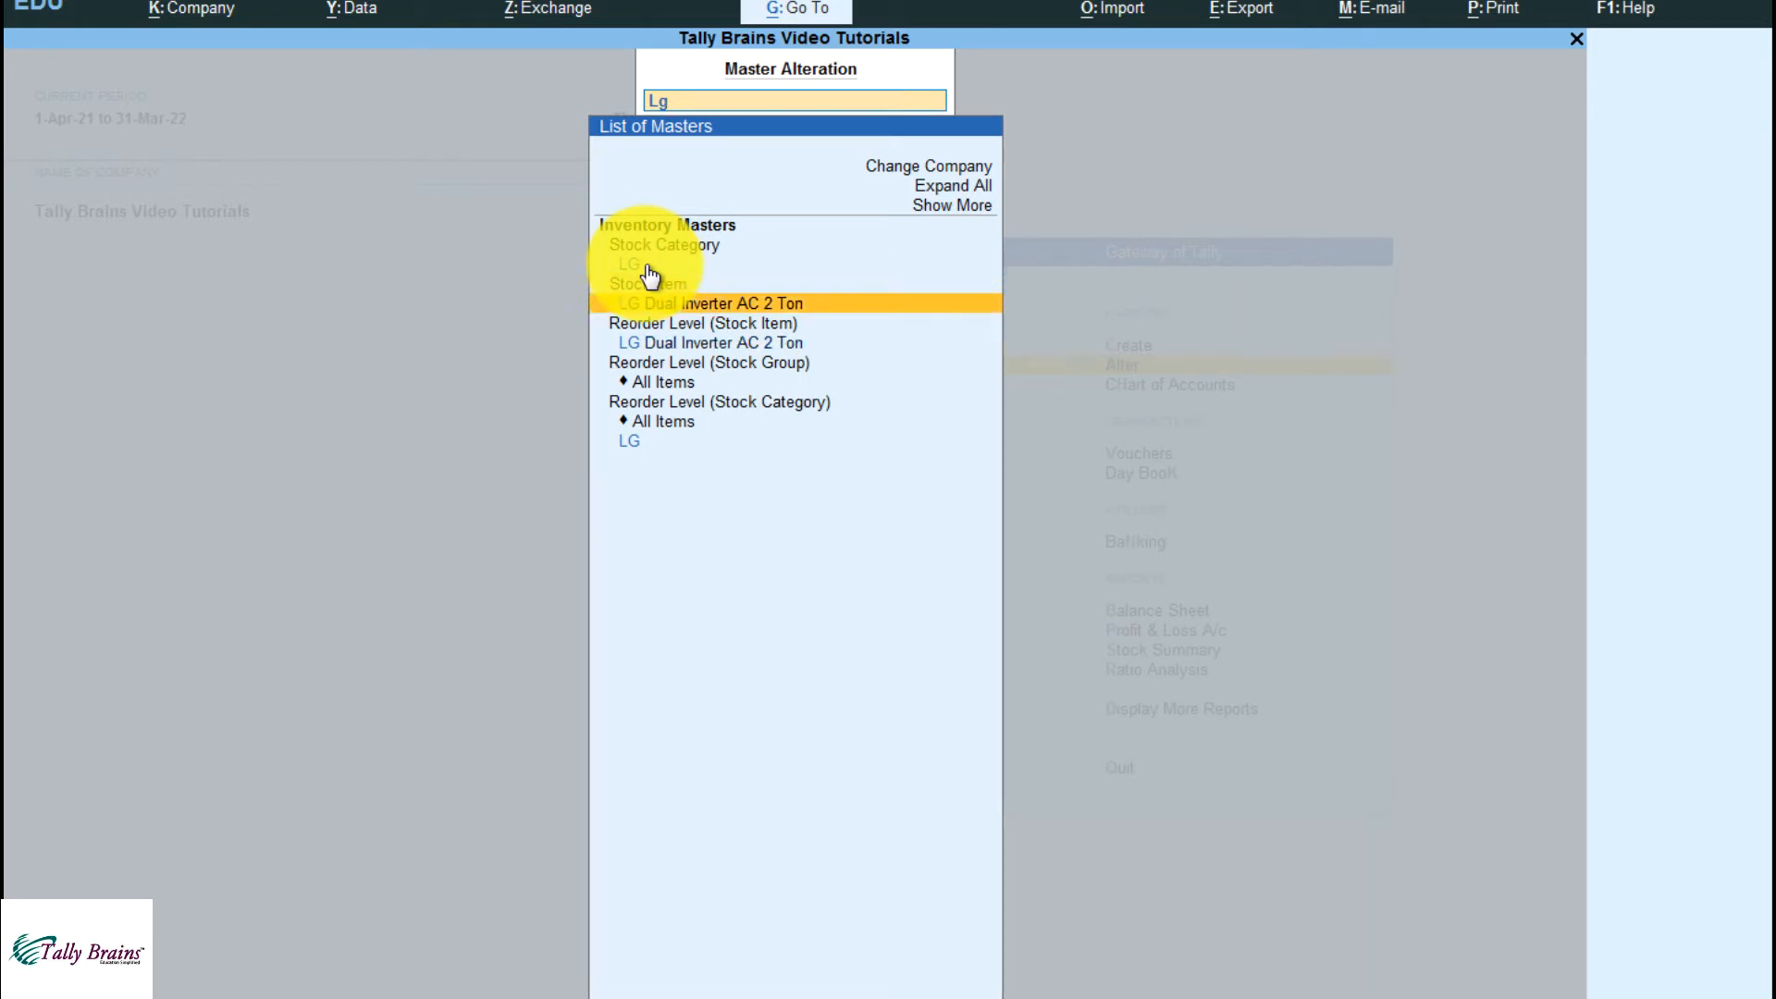
pyautogui.press('BackSpace')
pyautogui.press('BackSpace')
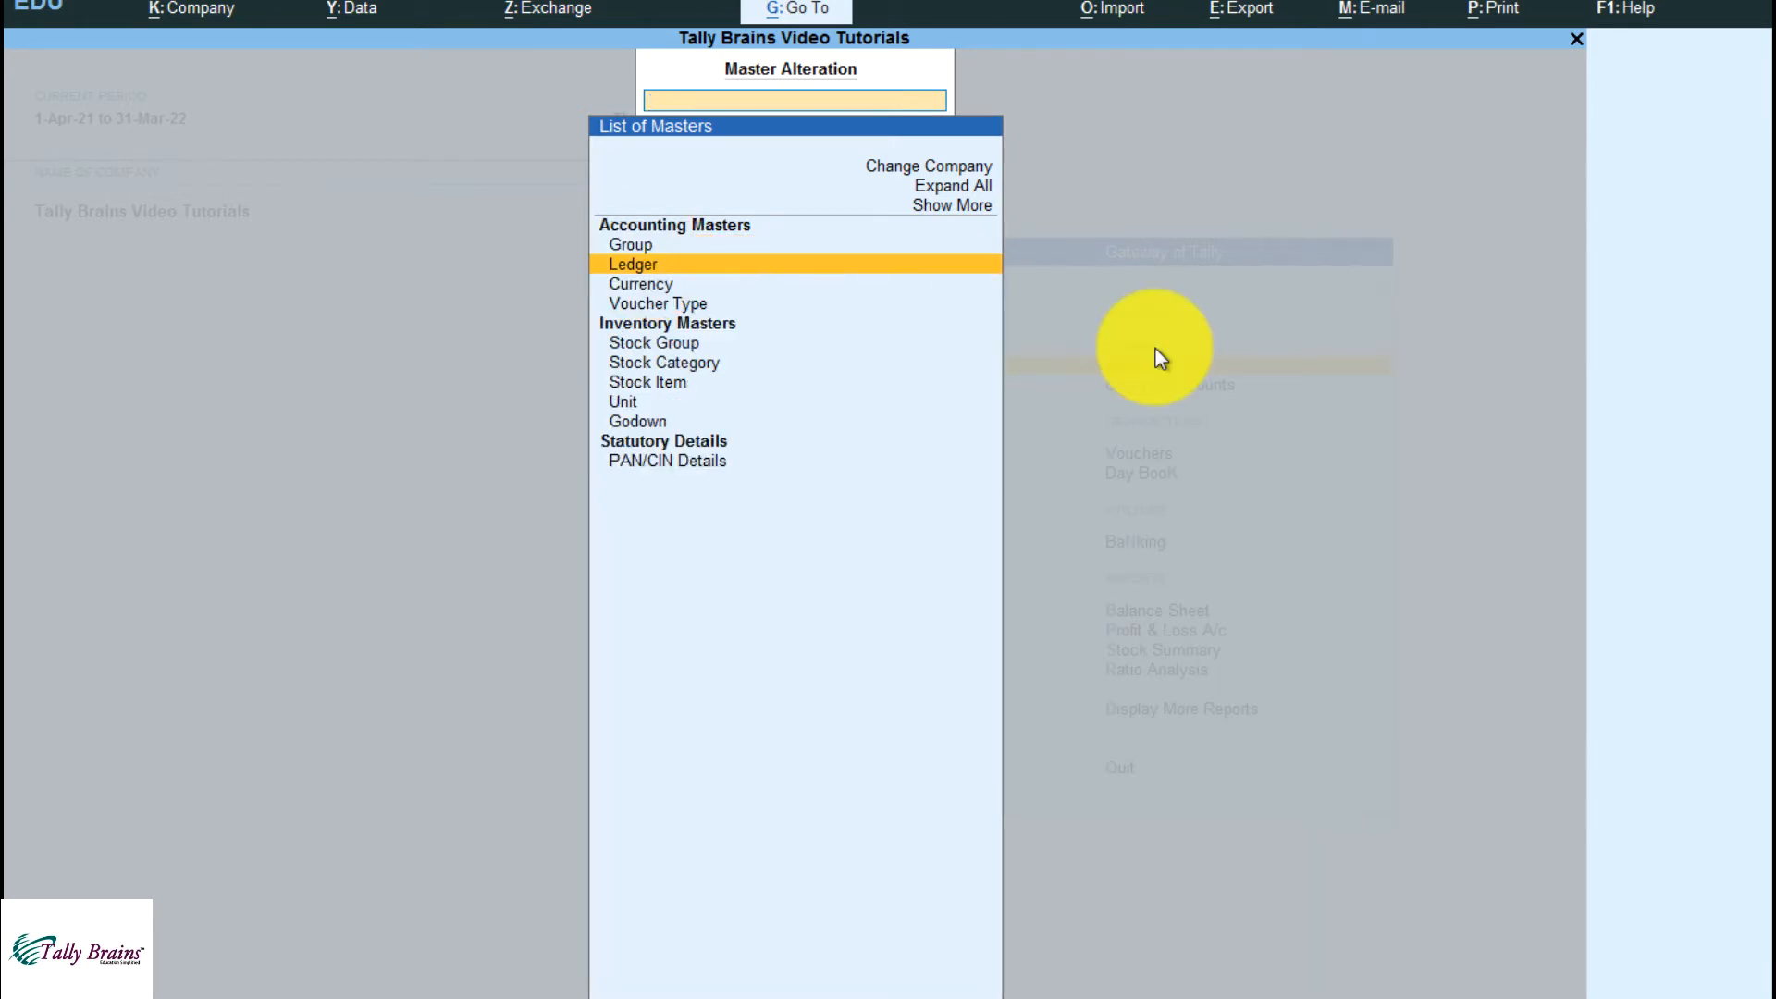
# Open the stock item LG Dual Inverter AC 2 Ton for alteration from the stock item masters
pyautogui.press('Down')
pyautogui.press('Down')
pyautogui.press('Down')
pyautogui.press('Down')
pyautogui.press('Down')
pyautogui.press('Down')
pyautogui.press('Return')
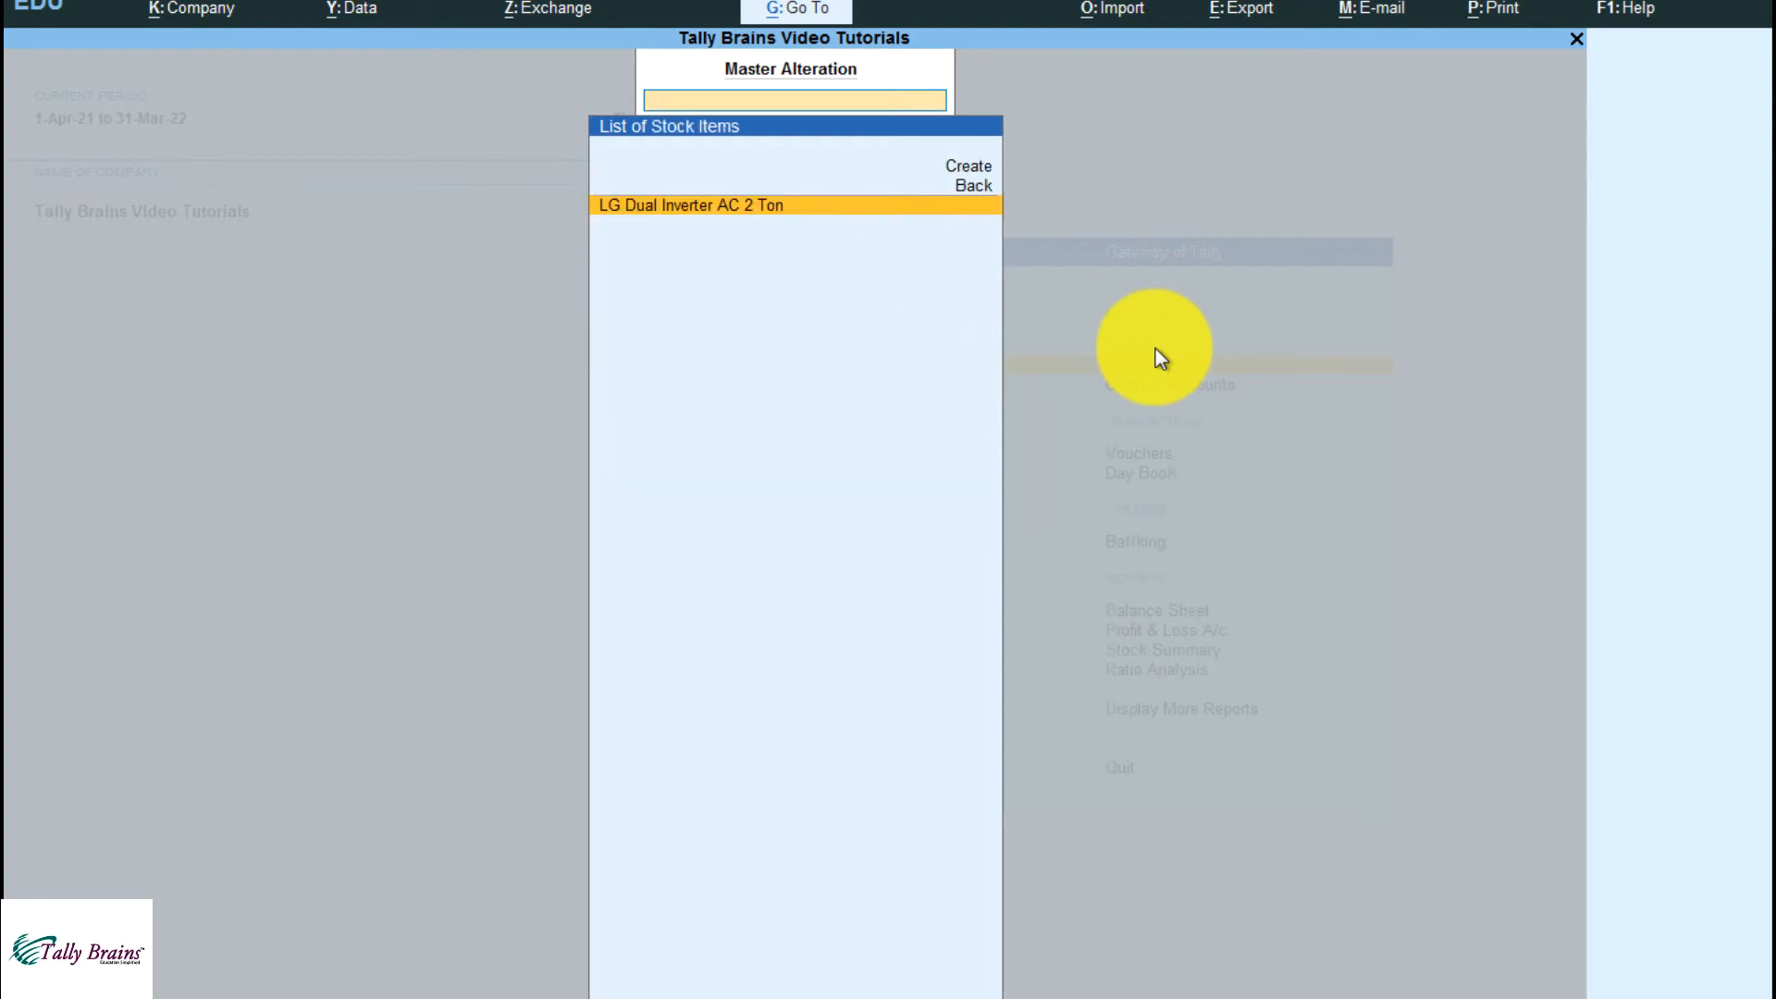
pyautogui.press('Return')
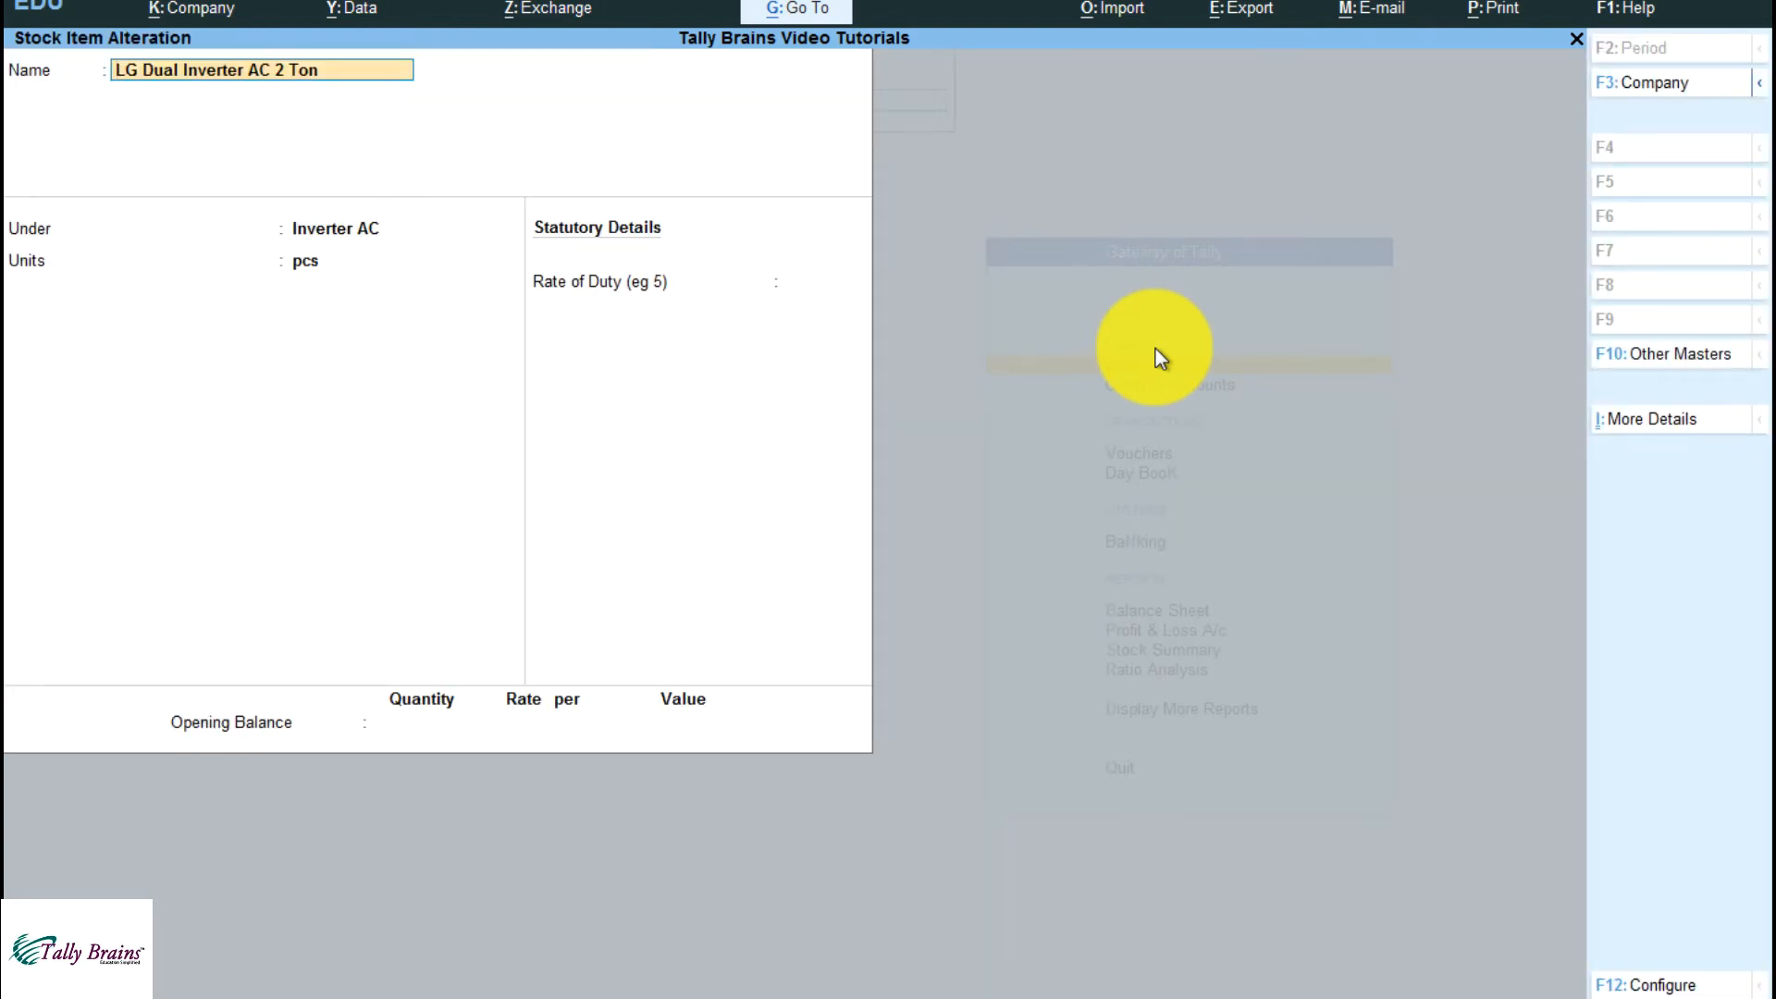
pyautogui.press('alt')
pyautogui.hotkey('alt', 'd')
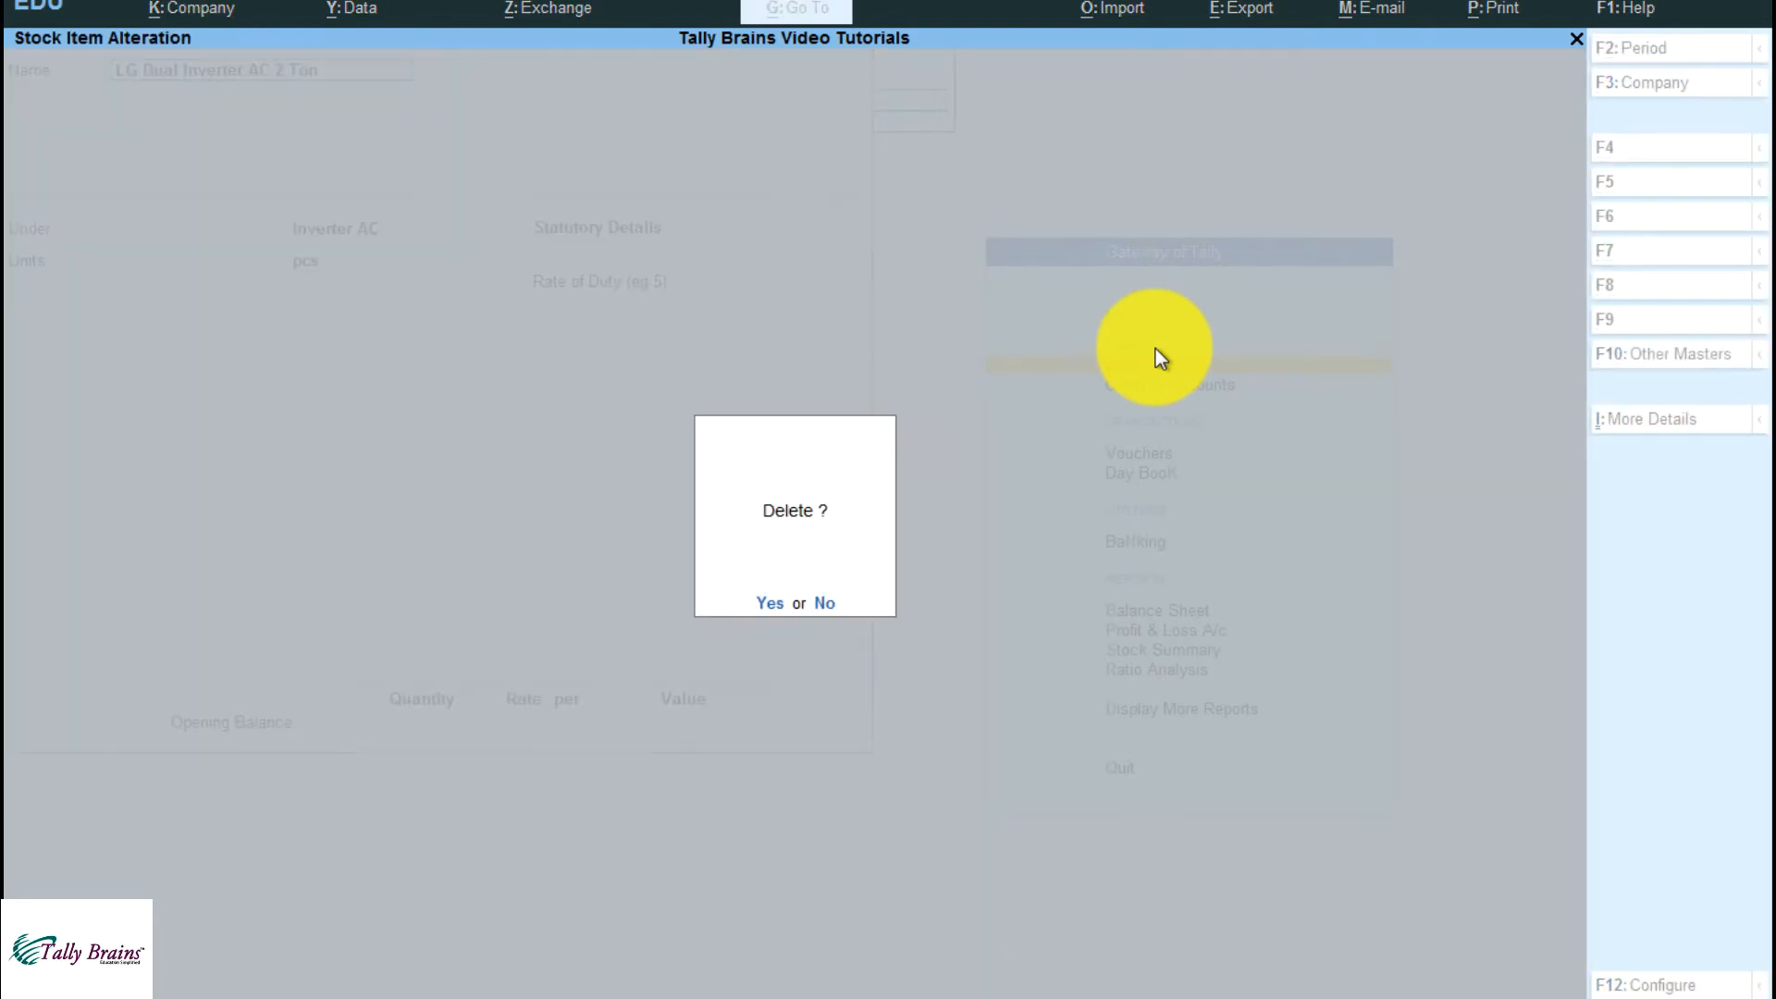
pyautogui.press('n')
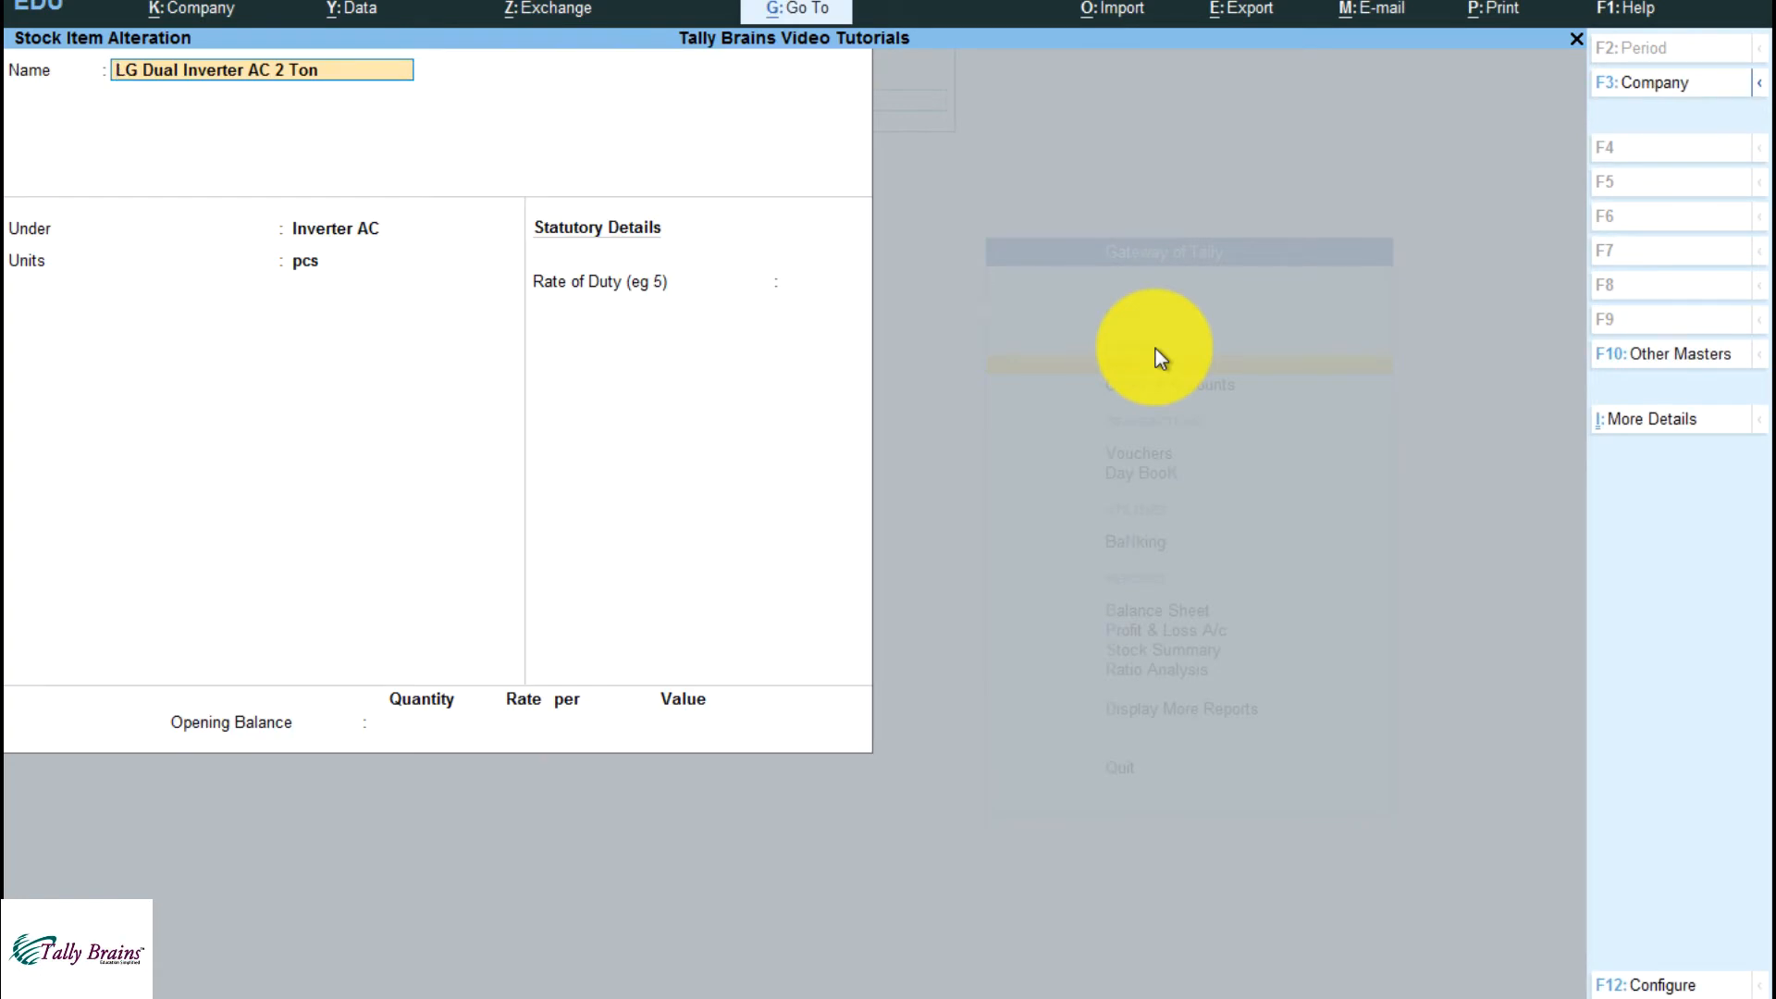
pyautogui.press('Escape')
pyautogui.press('Escape')
pyautogui.press('Escape')
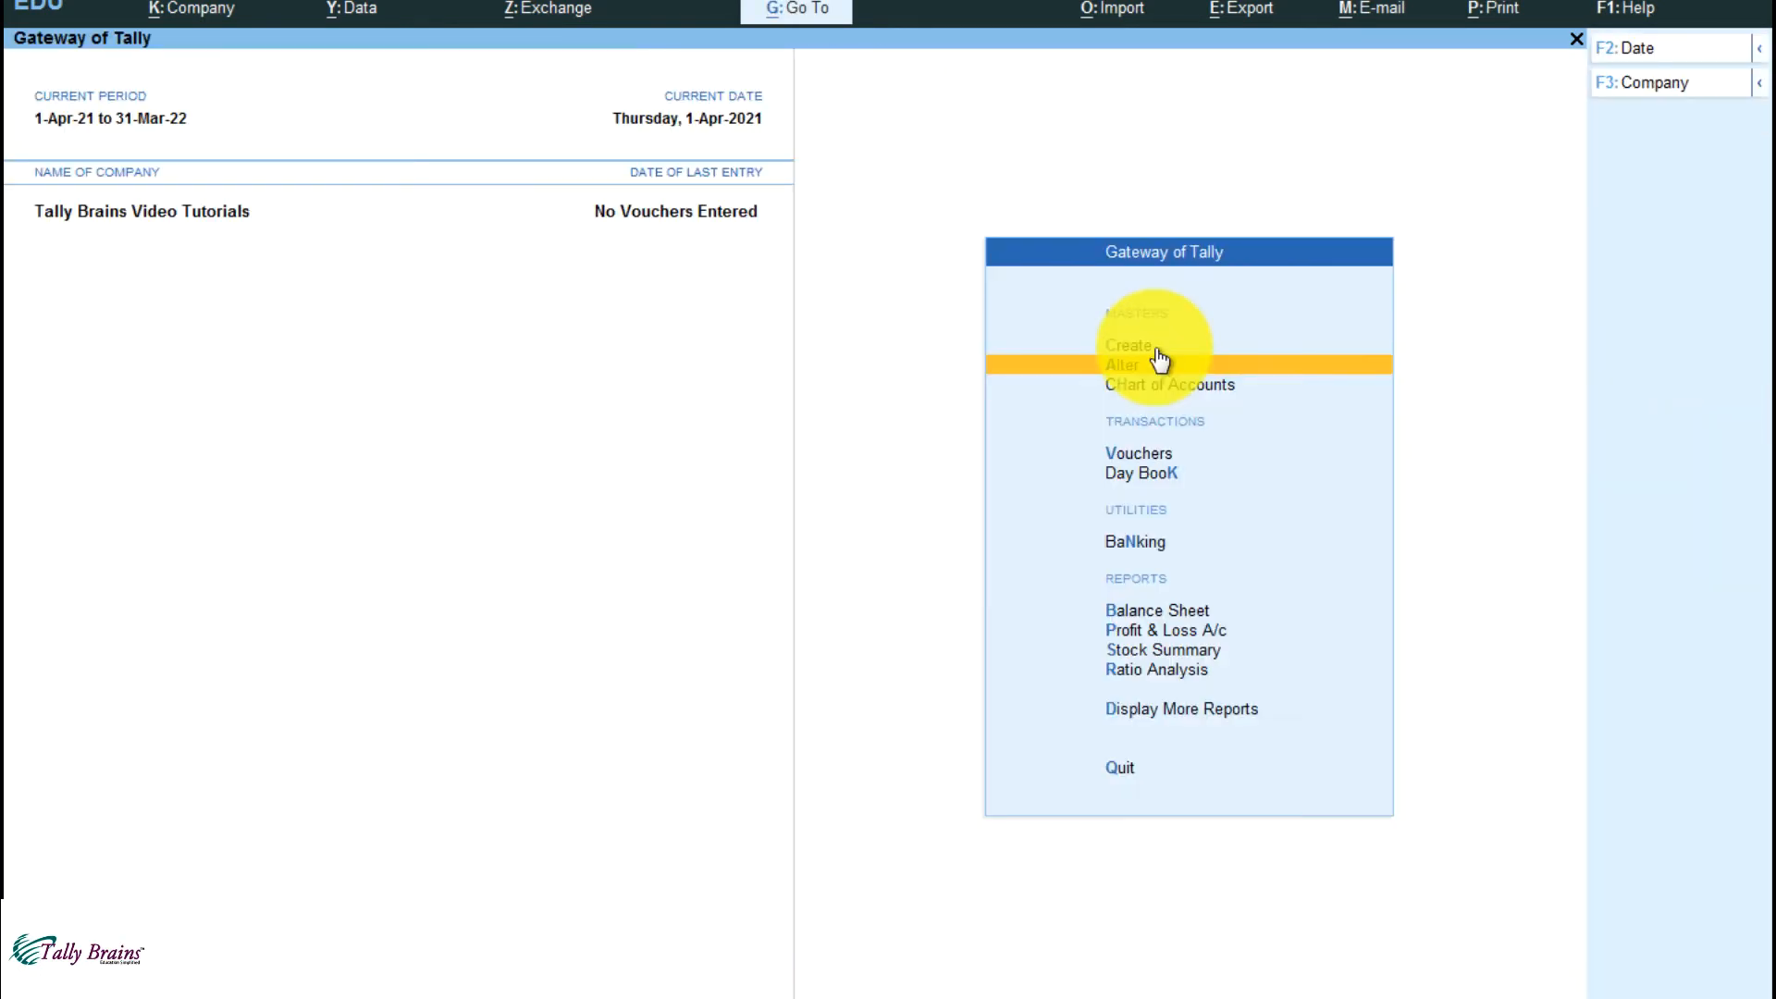
pyautogui.press('Escape')
pyautogui.press('n')
# Open the LG Dual Inverter AC 2 Ton stock item for alteration and bring up its configuration options
pyautogui.press('Down')
pyautogui.press('Return')
pyautogui.press('Down')
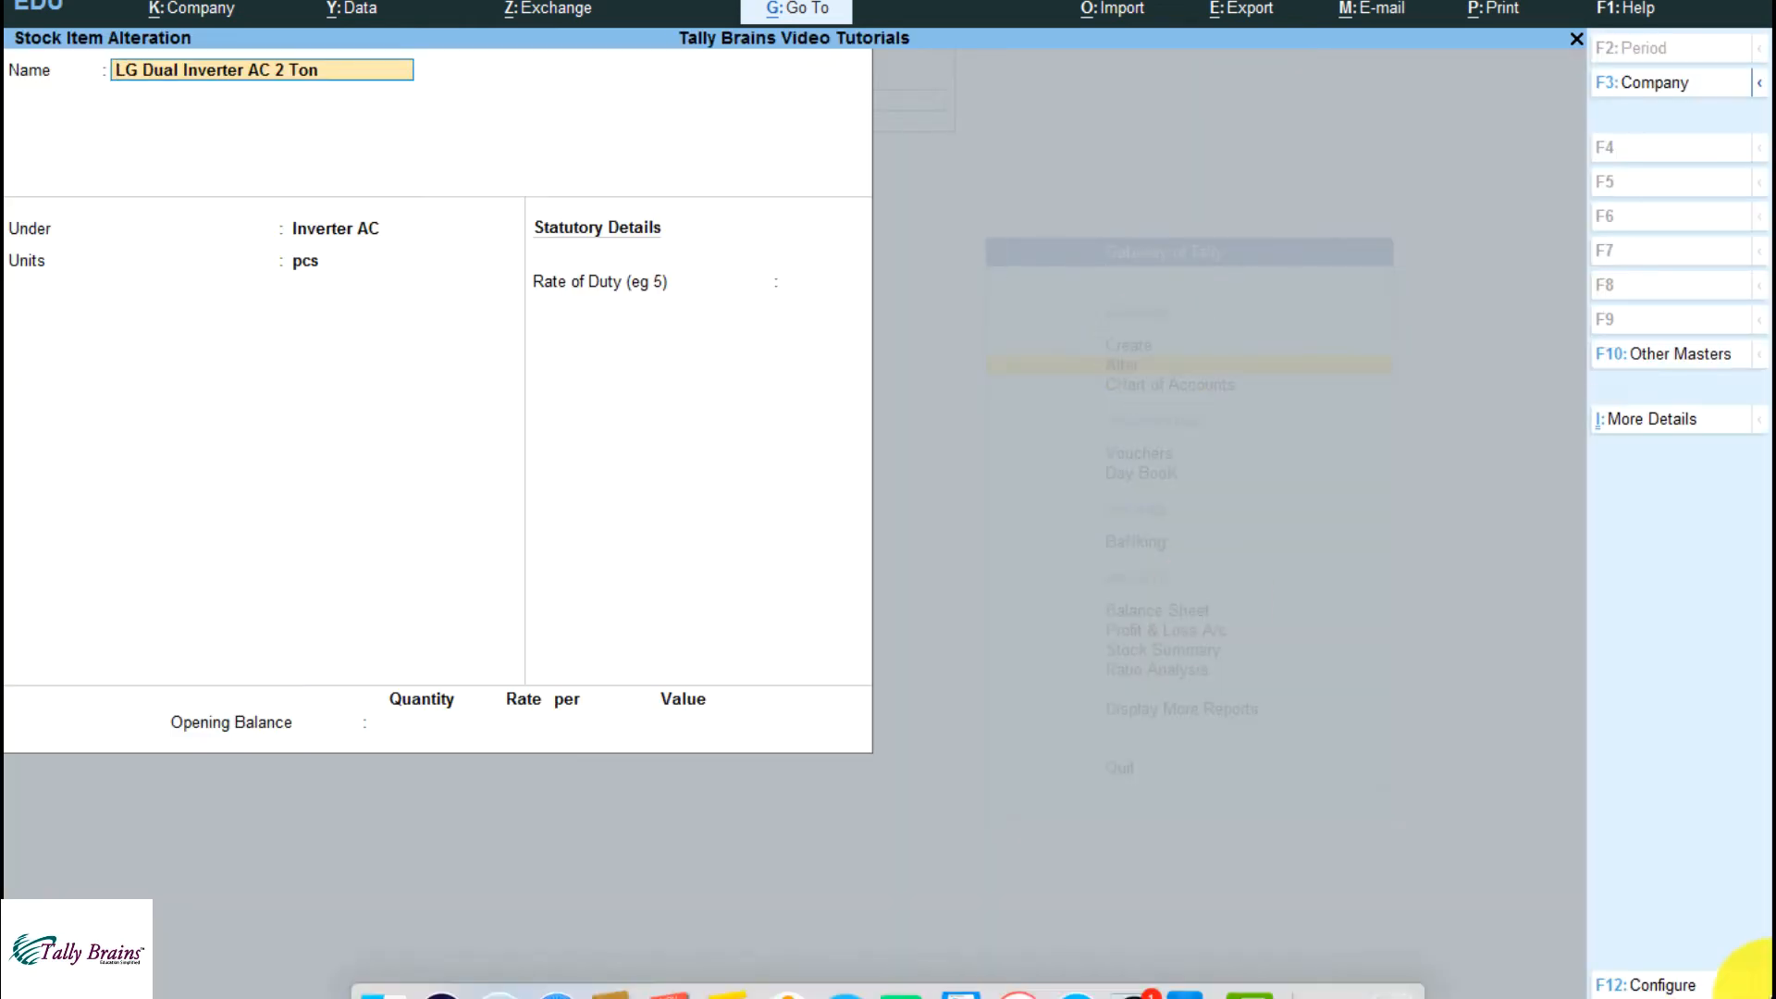
pyautogui.click(1660, 985)
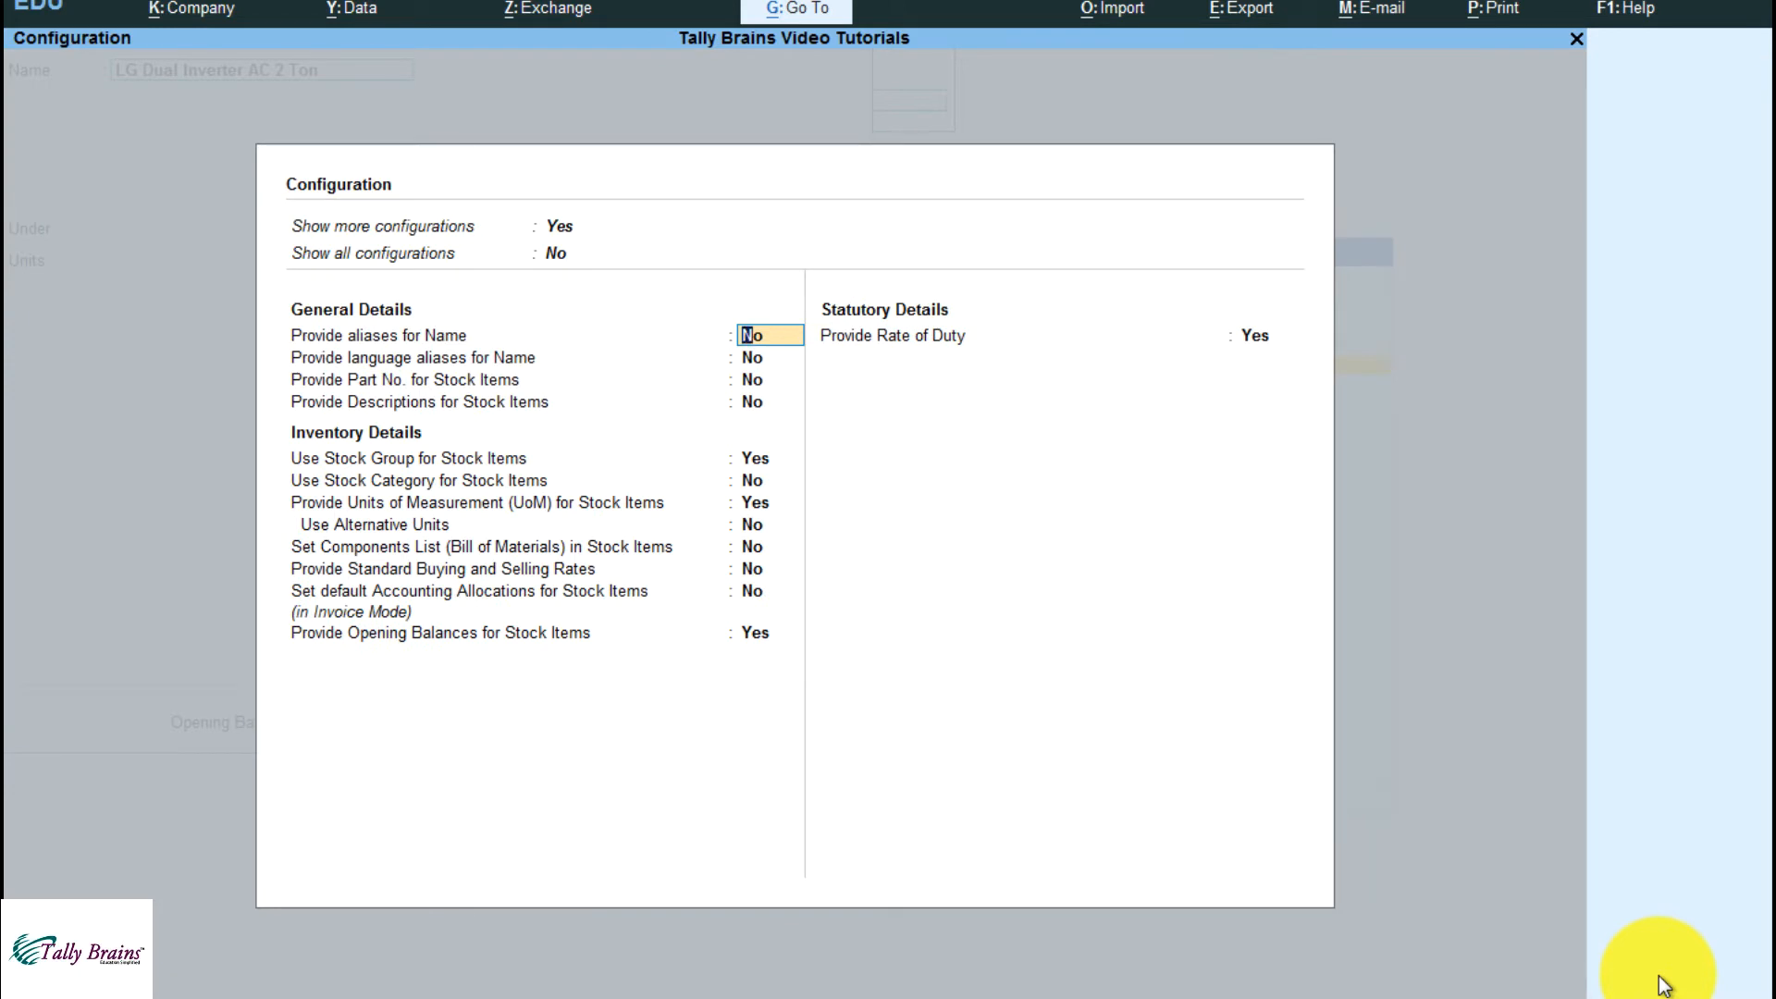
# Set Show all configurations to Yes in the stock item configuration
pyautogui.press('Up')
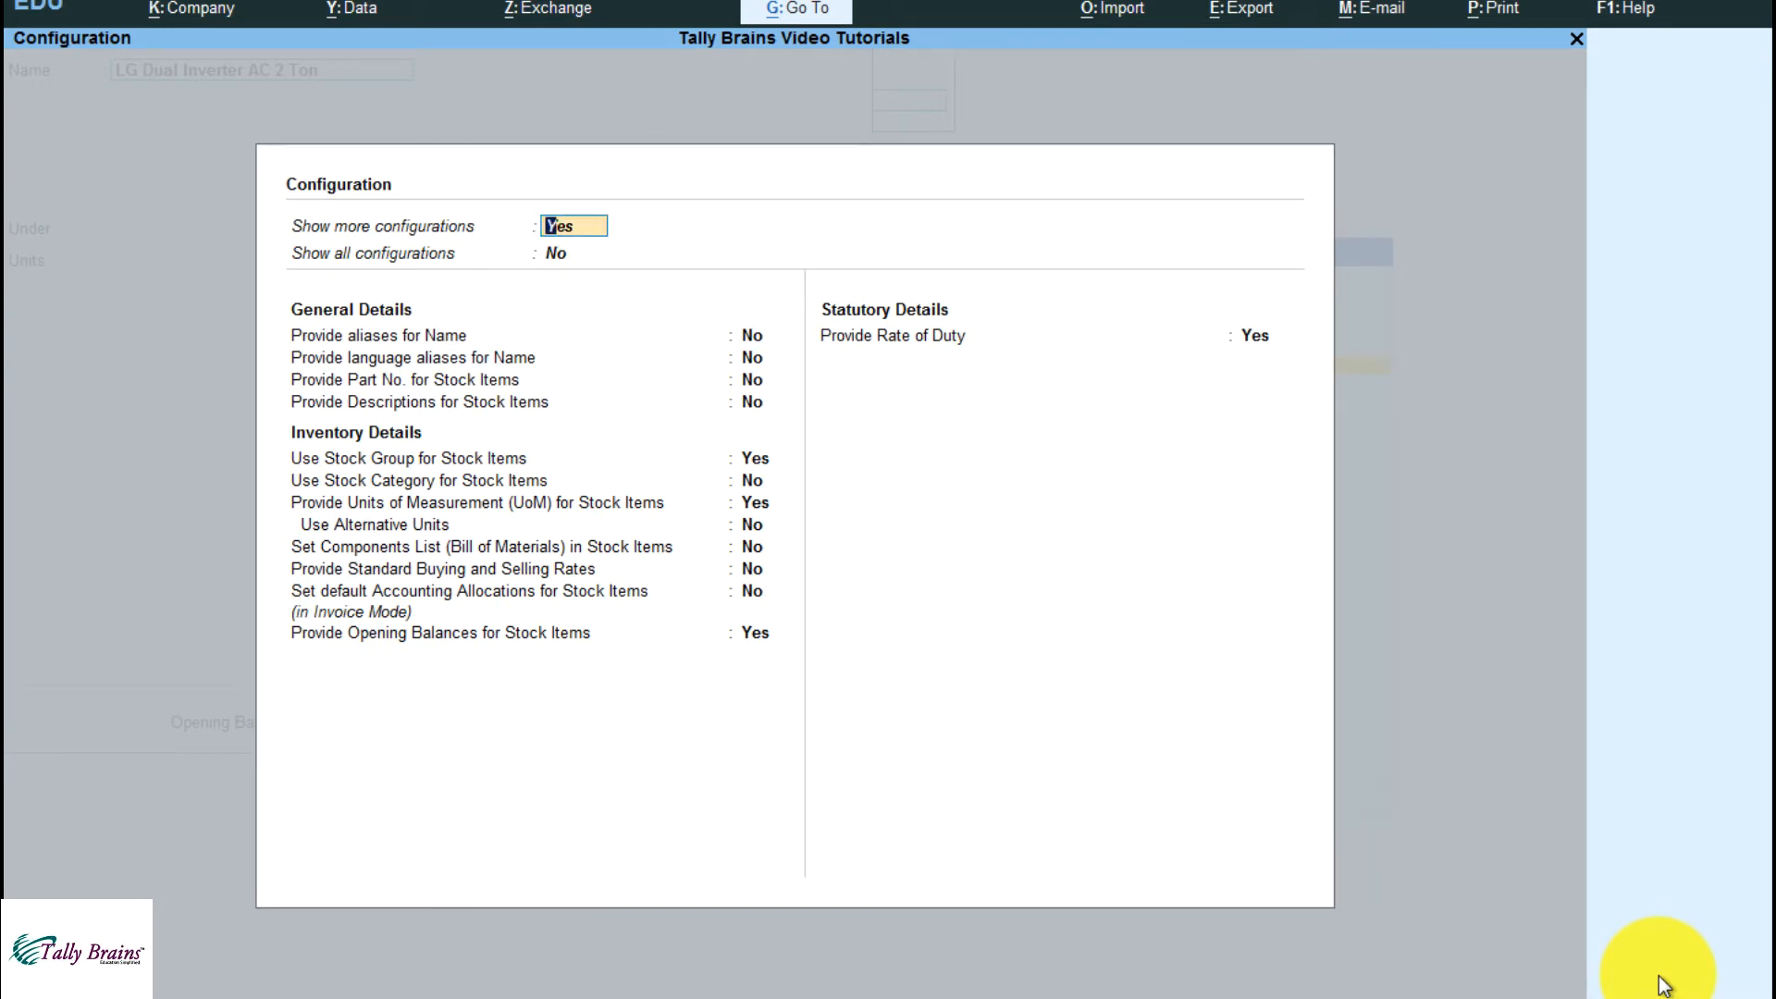
pyautogui.press('Down')
pyautogui.press('Up')
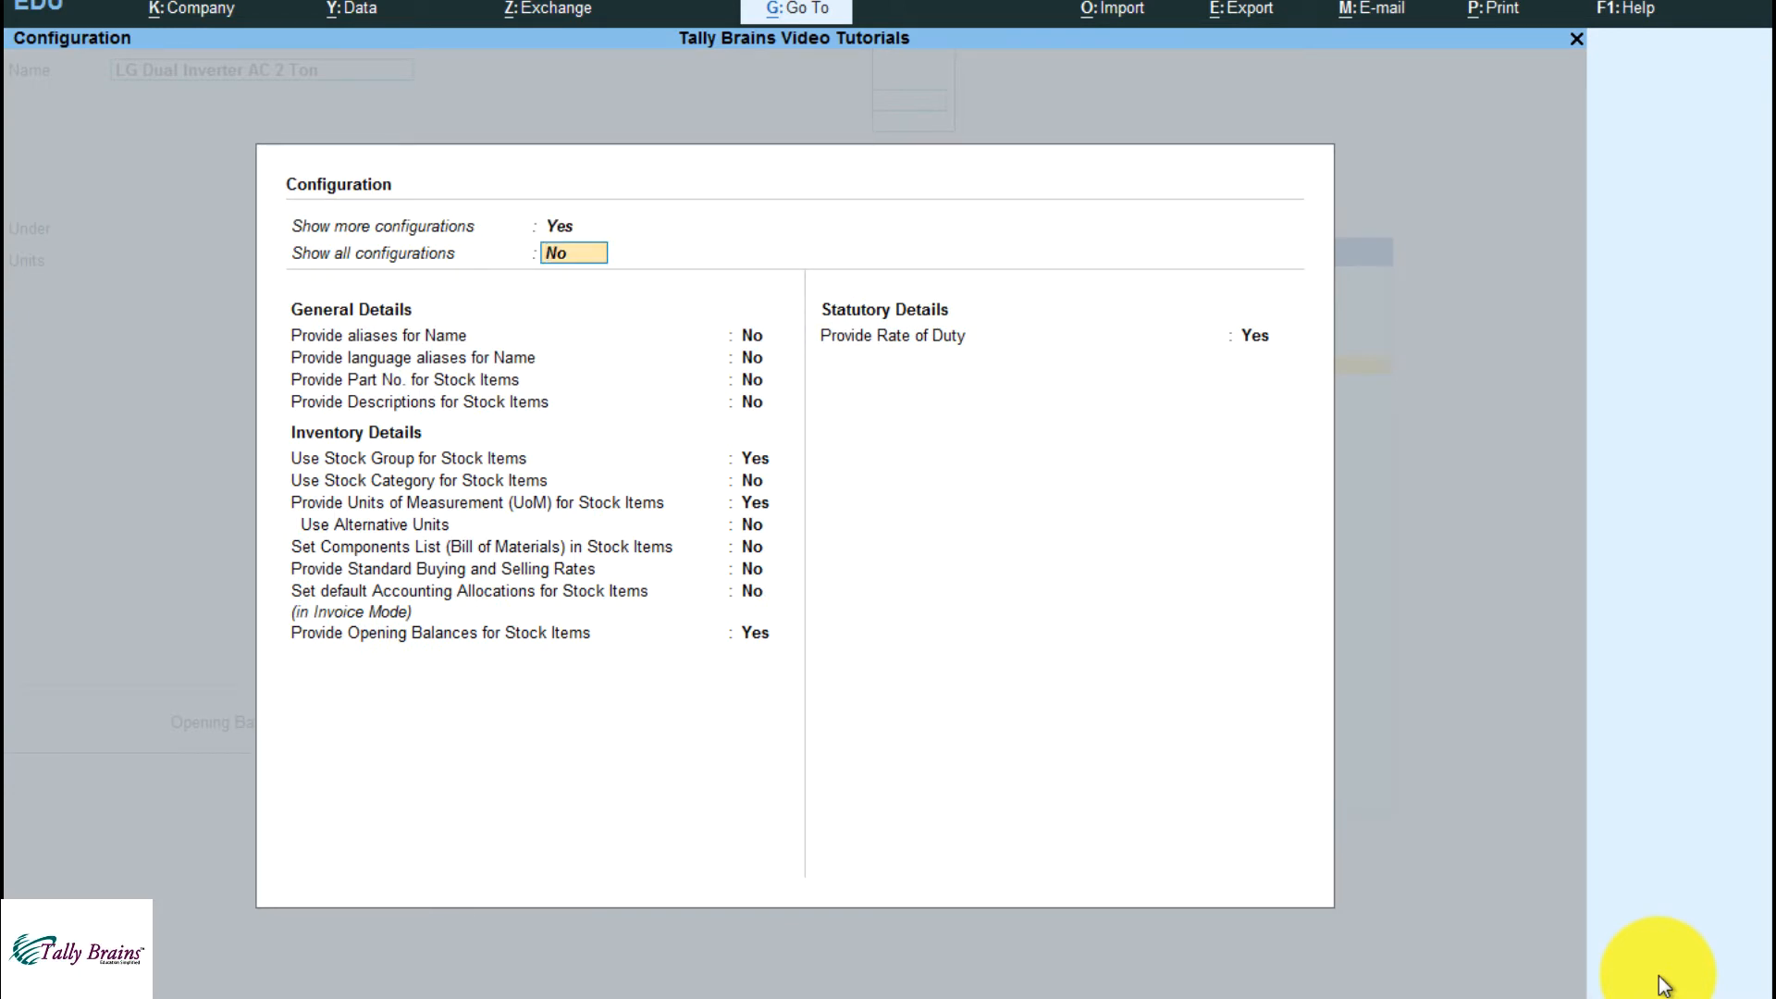
pyautogui.write('y')
pyautogui.press('Return')
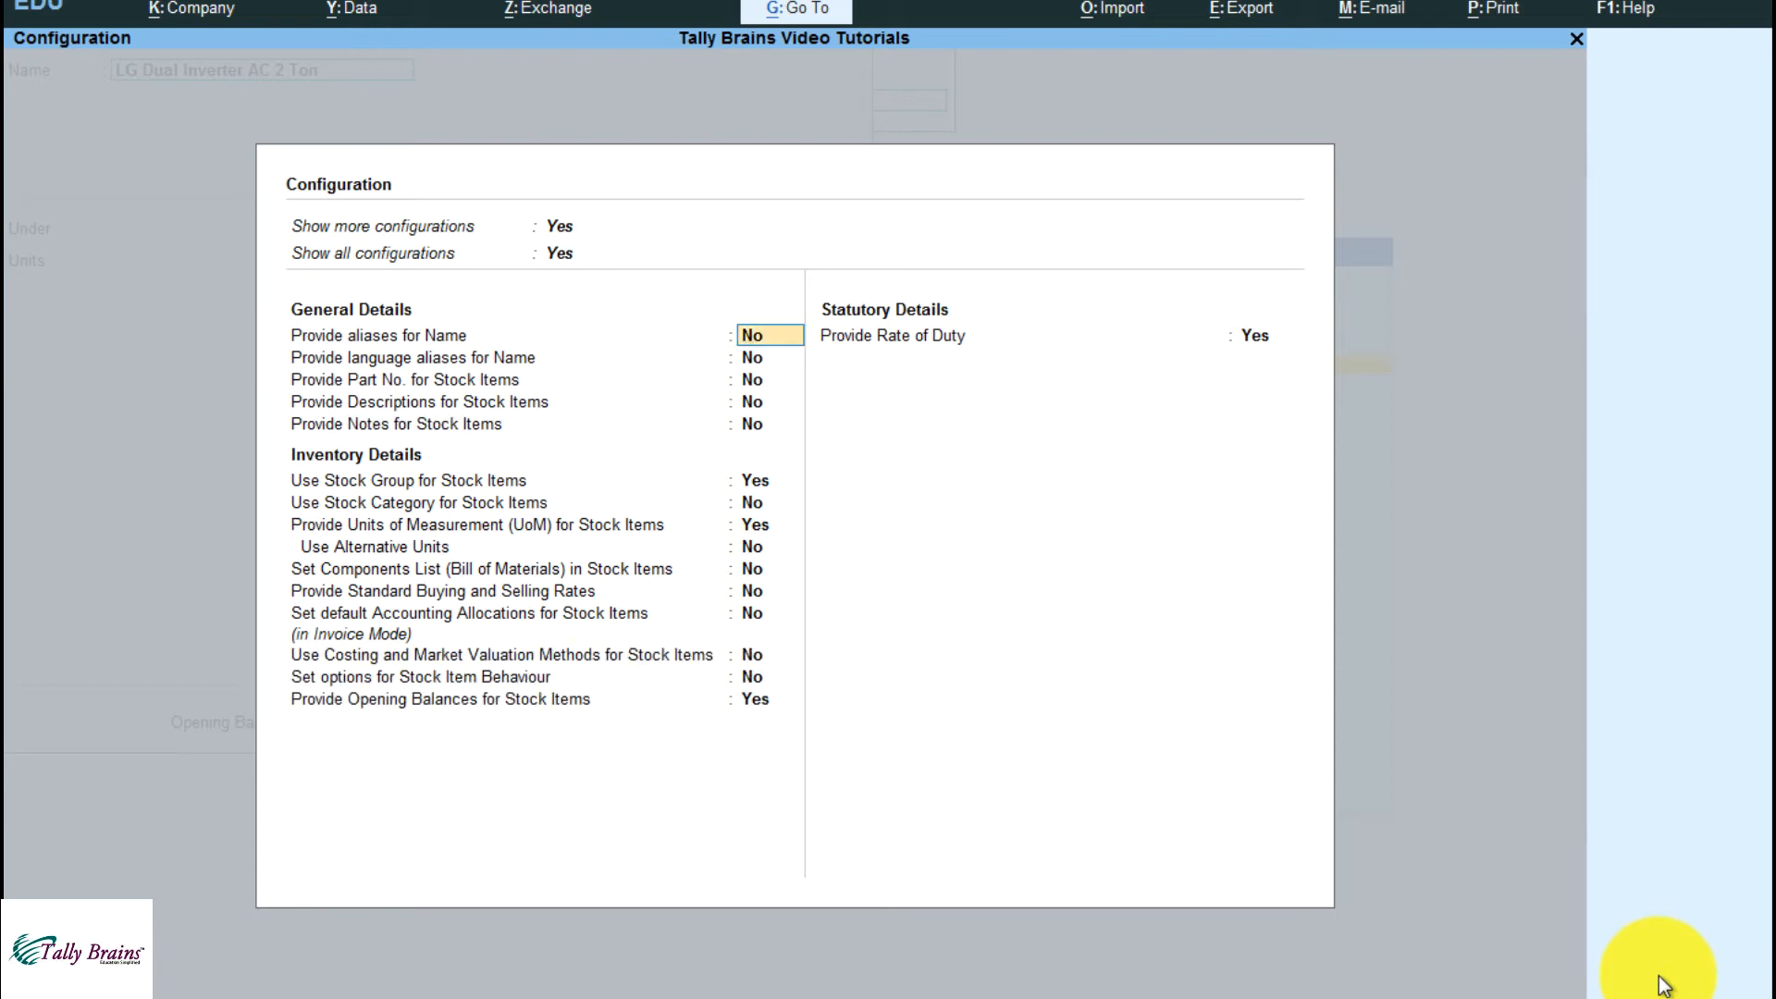
pyautogui.press('Down')
pyautogui.press('Up')
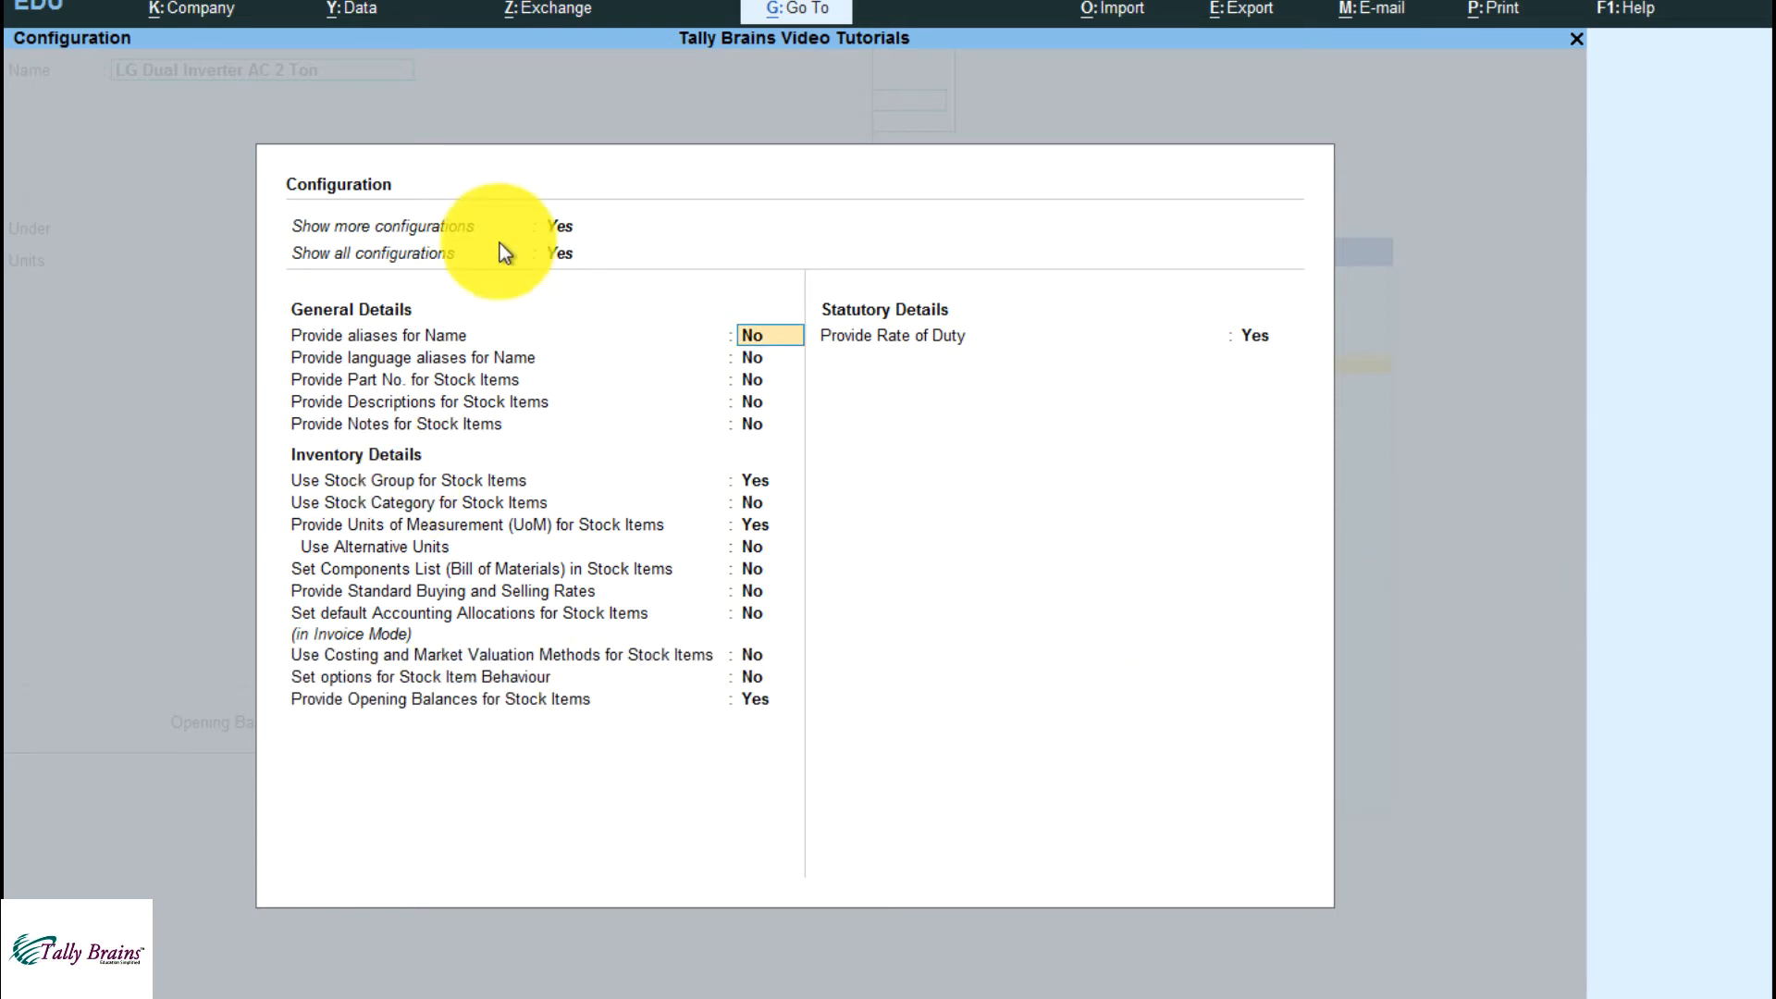
# Set Provide Part No. for Stock Items to Yes and accept the configuration
pyautogui.click(463, 370)
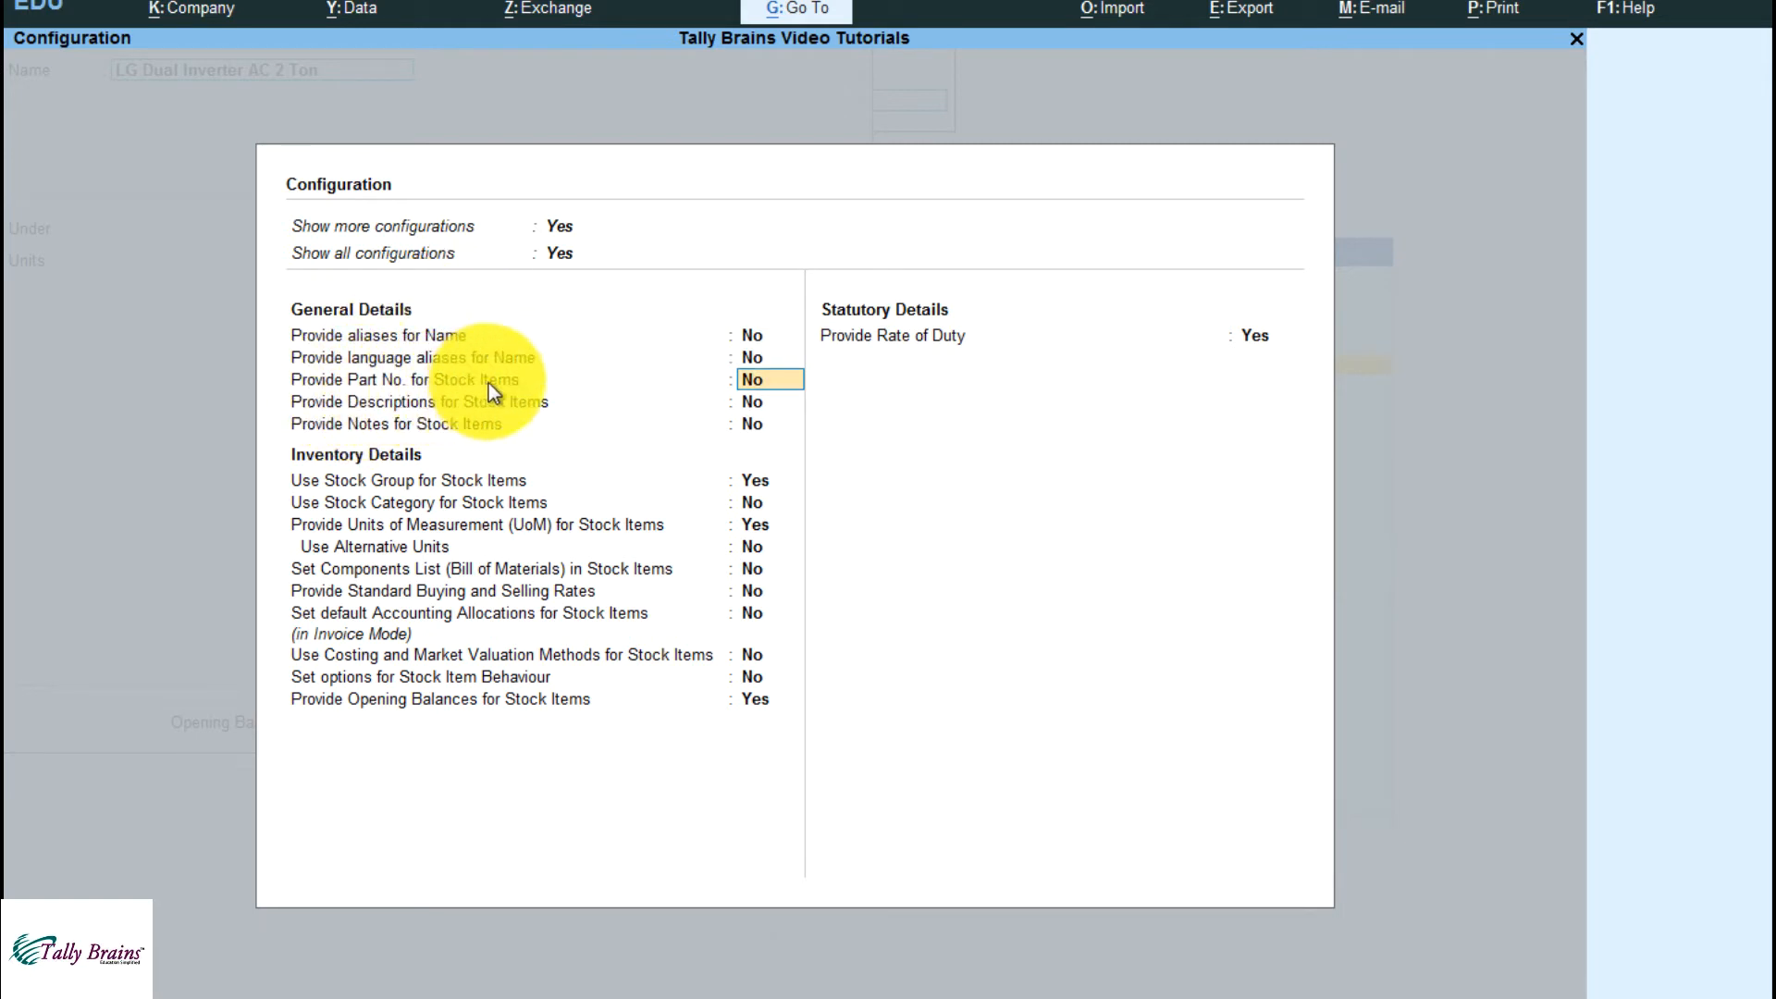
pyautogui.write('y')
pyautogui.press('Return')
pyautogui.hotkey('ctrl', 'a')
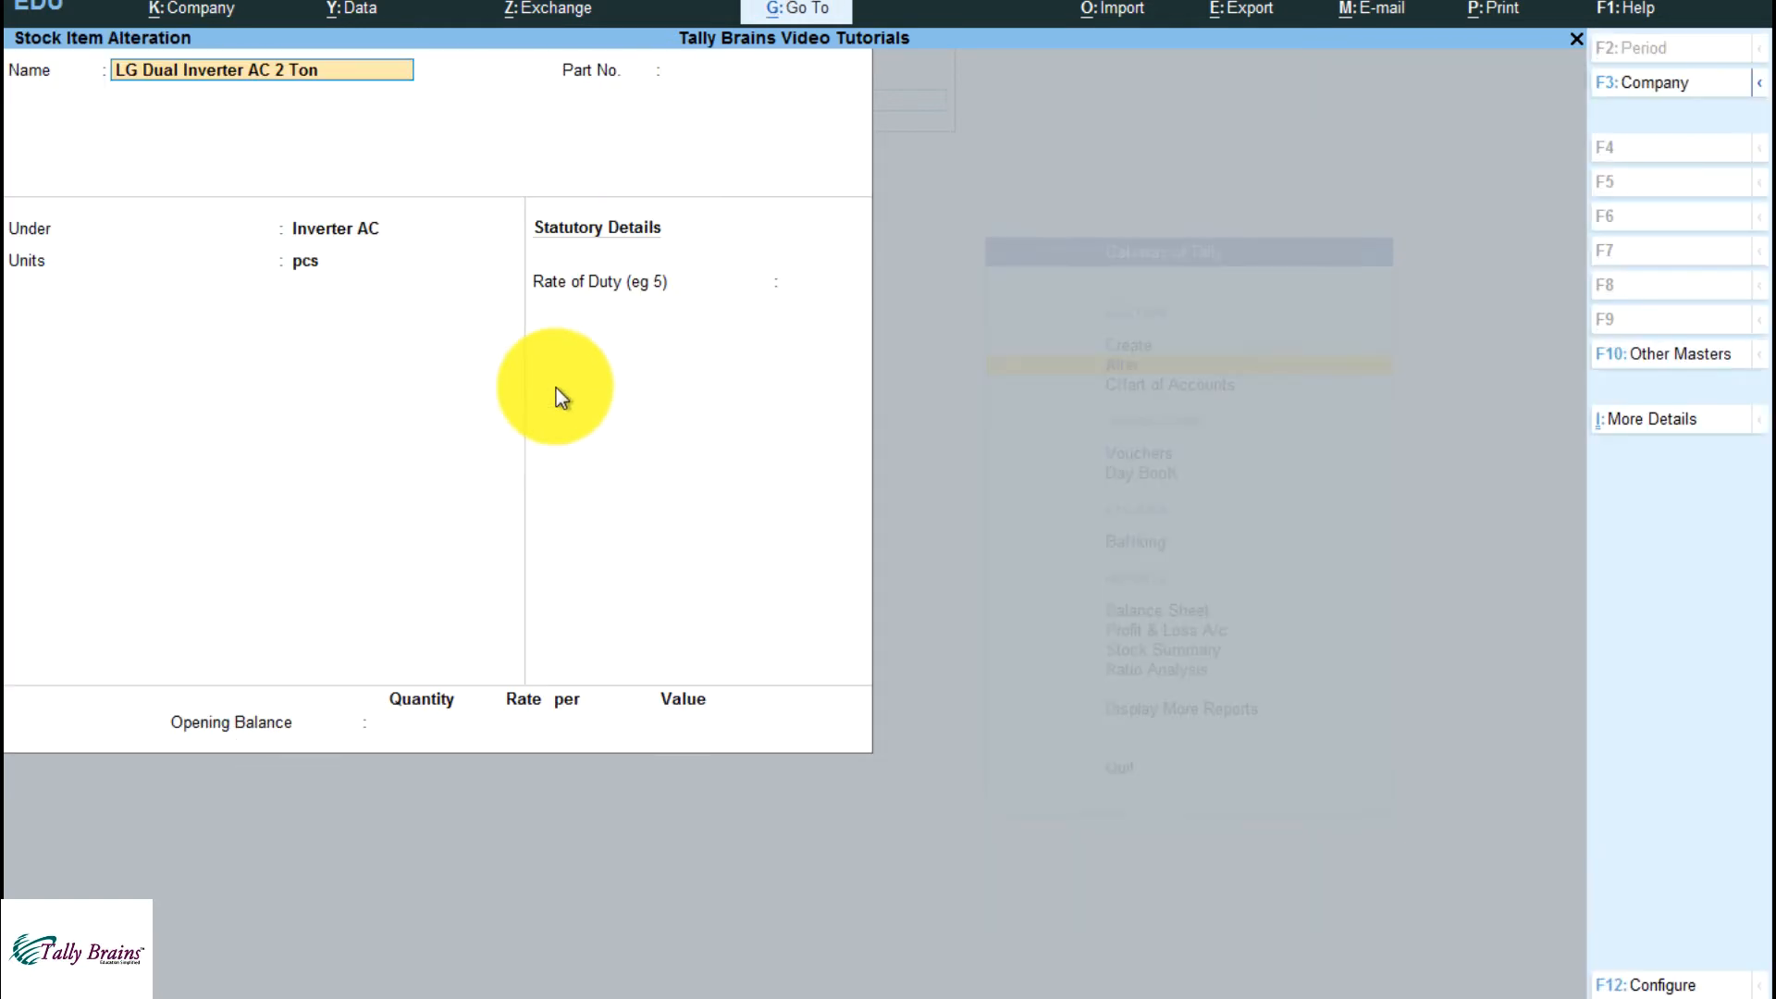
# Enter LG2T as the item's part number, save the stock item and return to the Gateway of Tally
pyautogui.press('Return')
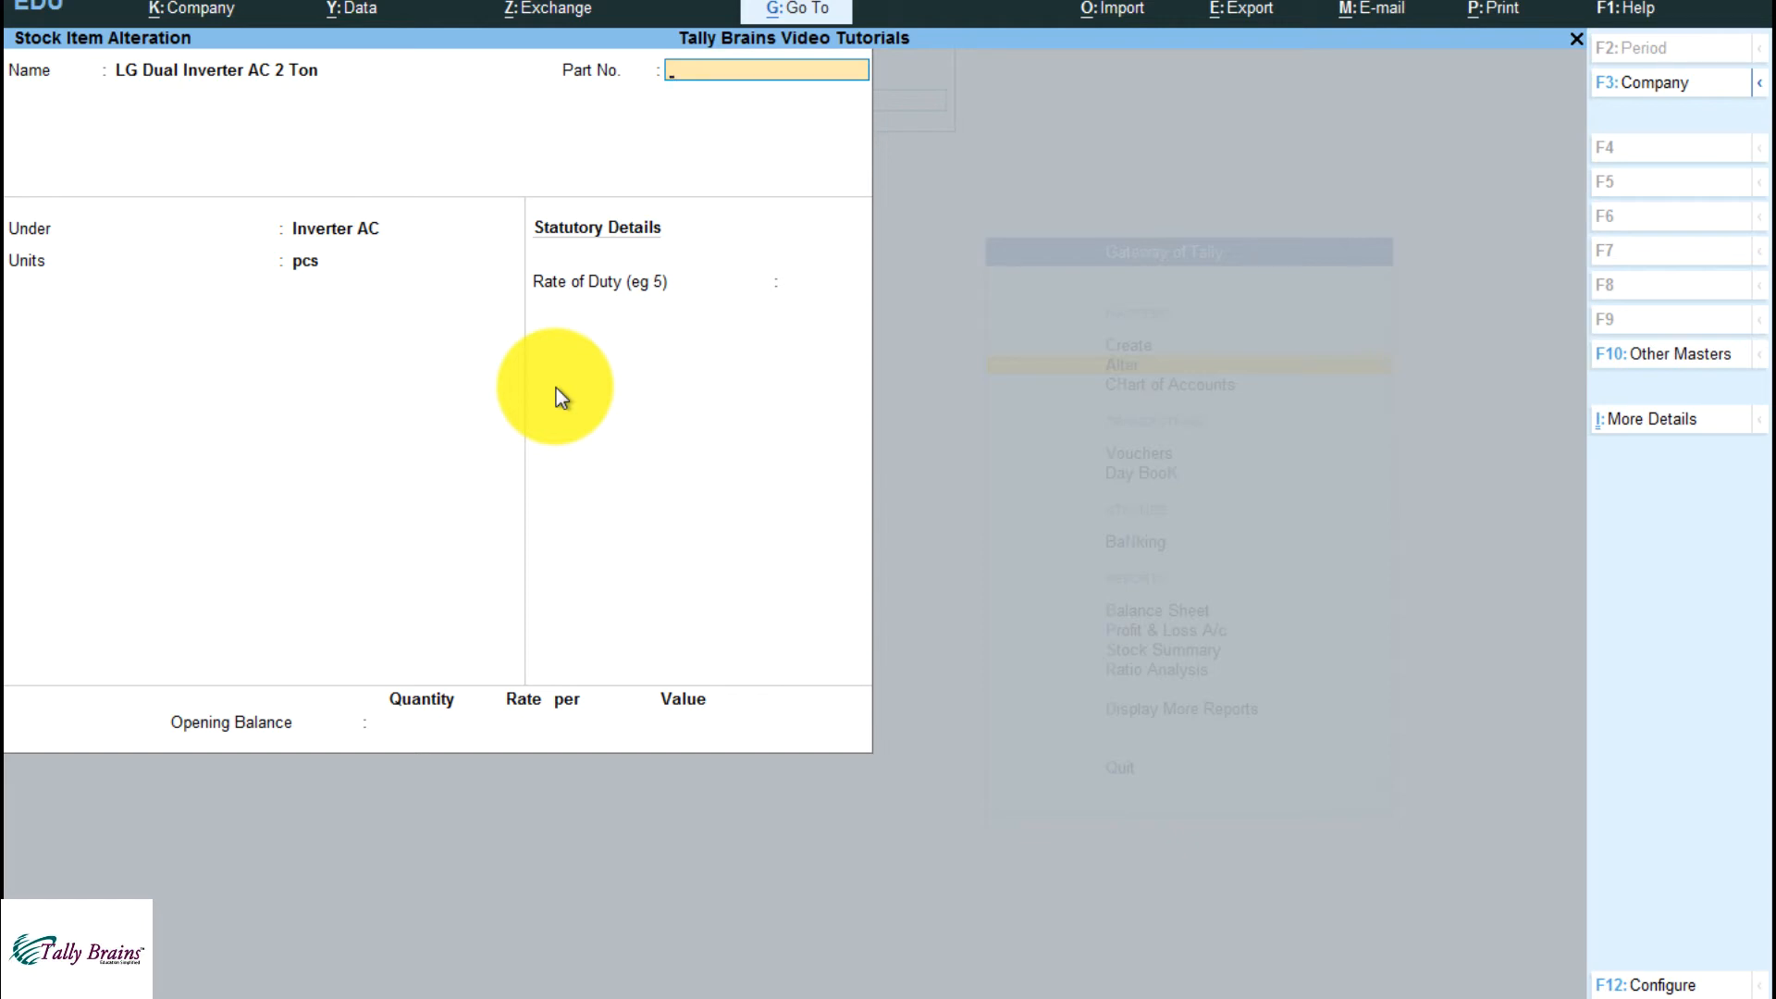
pyautogui.write('LG2T')
pyautogui.press('Return')
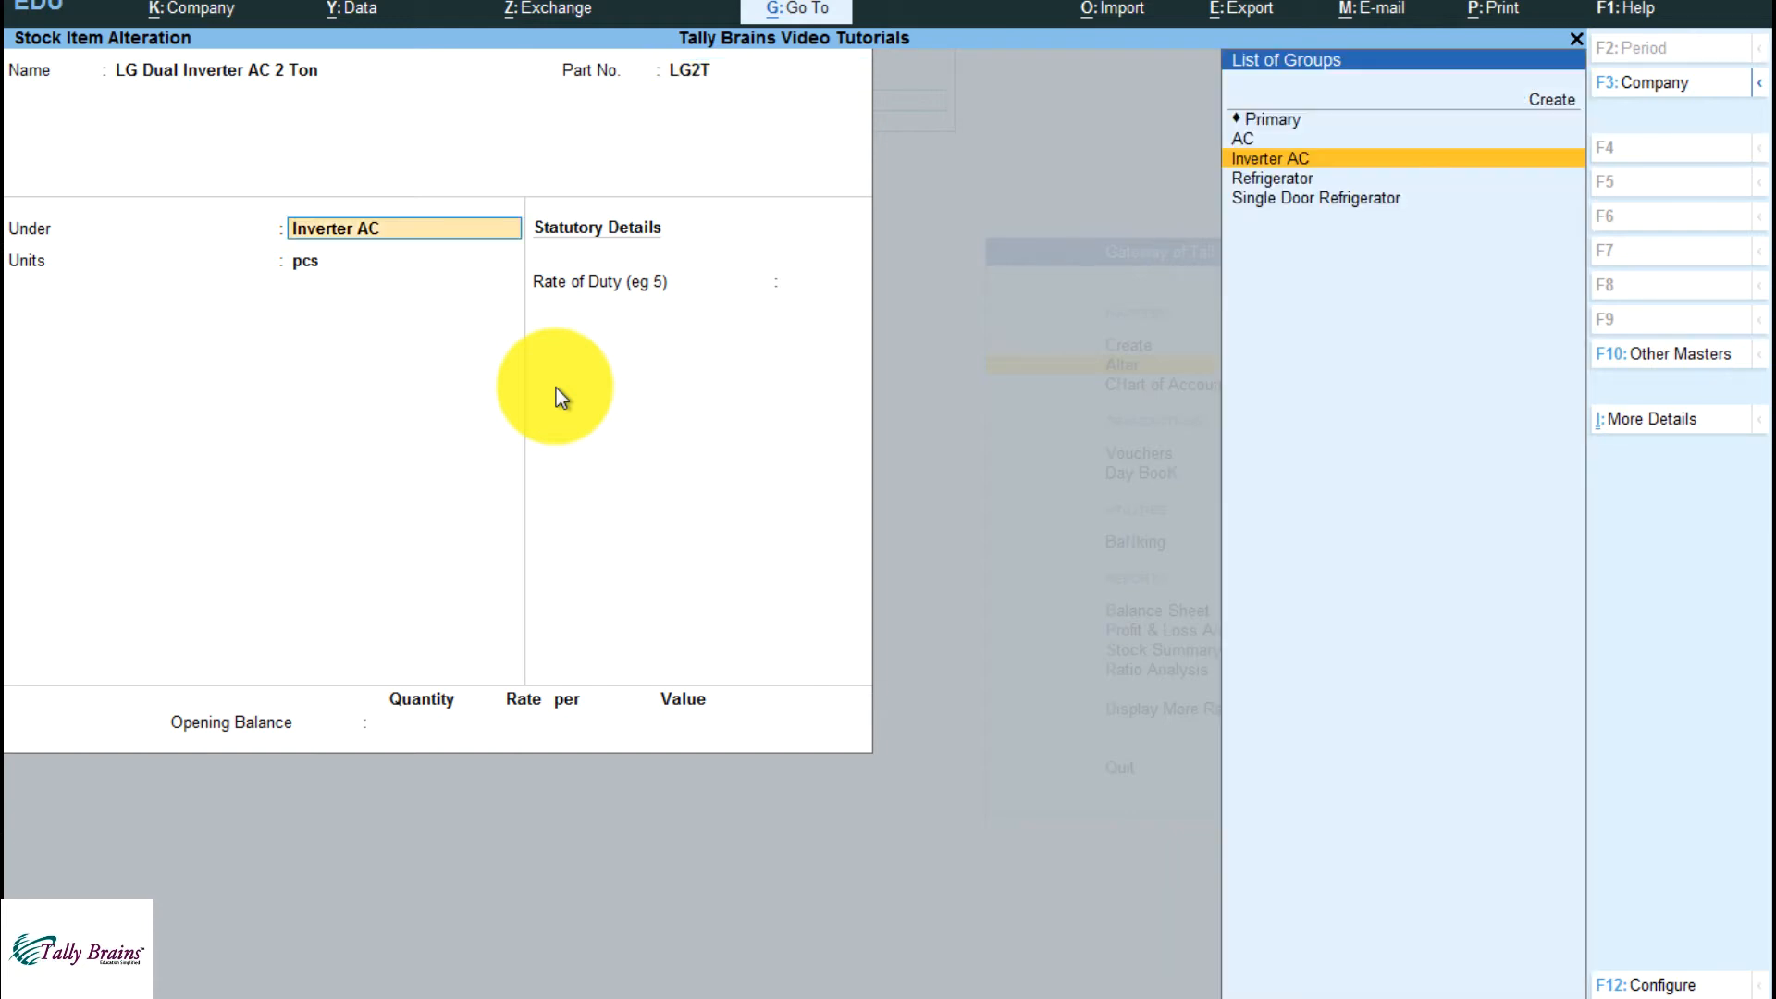
pyautogui.hotkey('ctrl', 'a')
pyautogui.press('Escape')
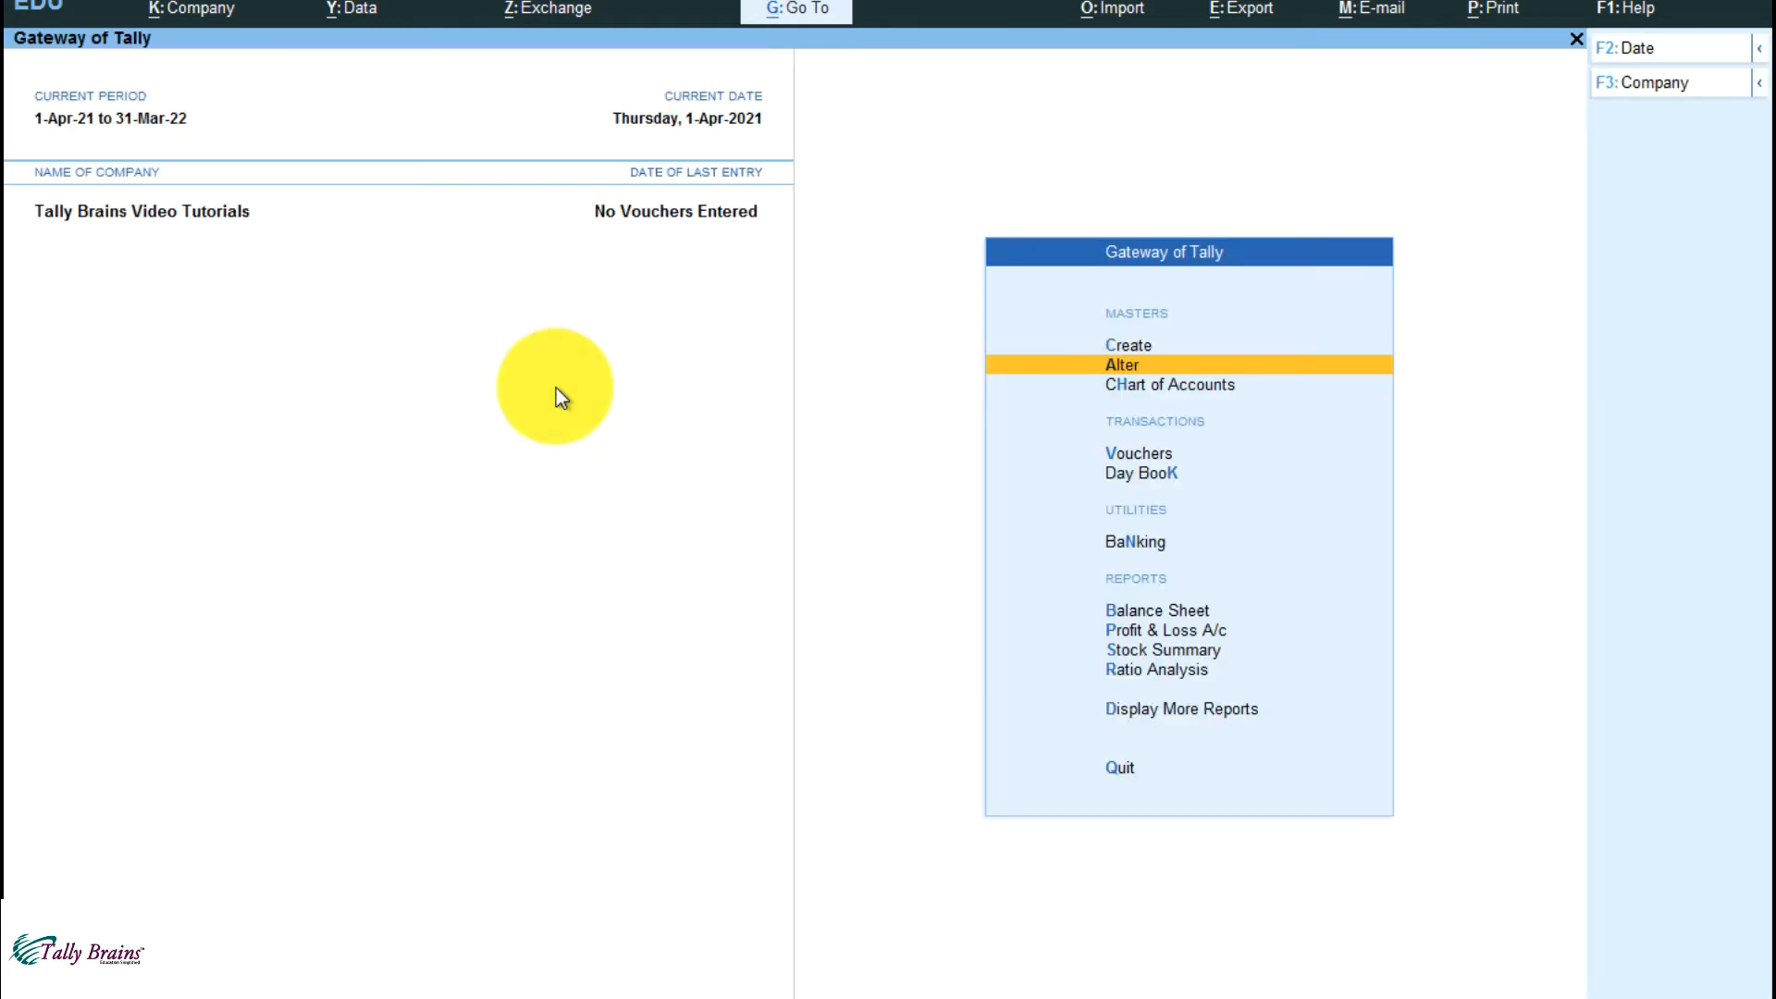
# Search the masters available for alteration for "Lg" and open the stock item LG Dual Inverter AC 2 Ton
pyautogui.press('Return')
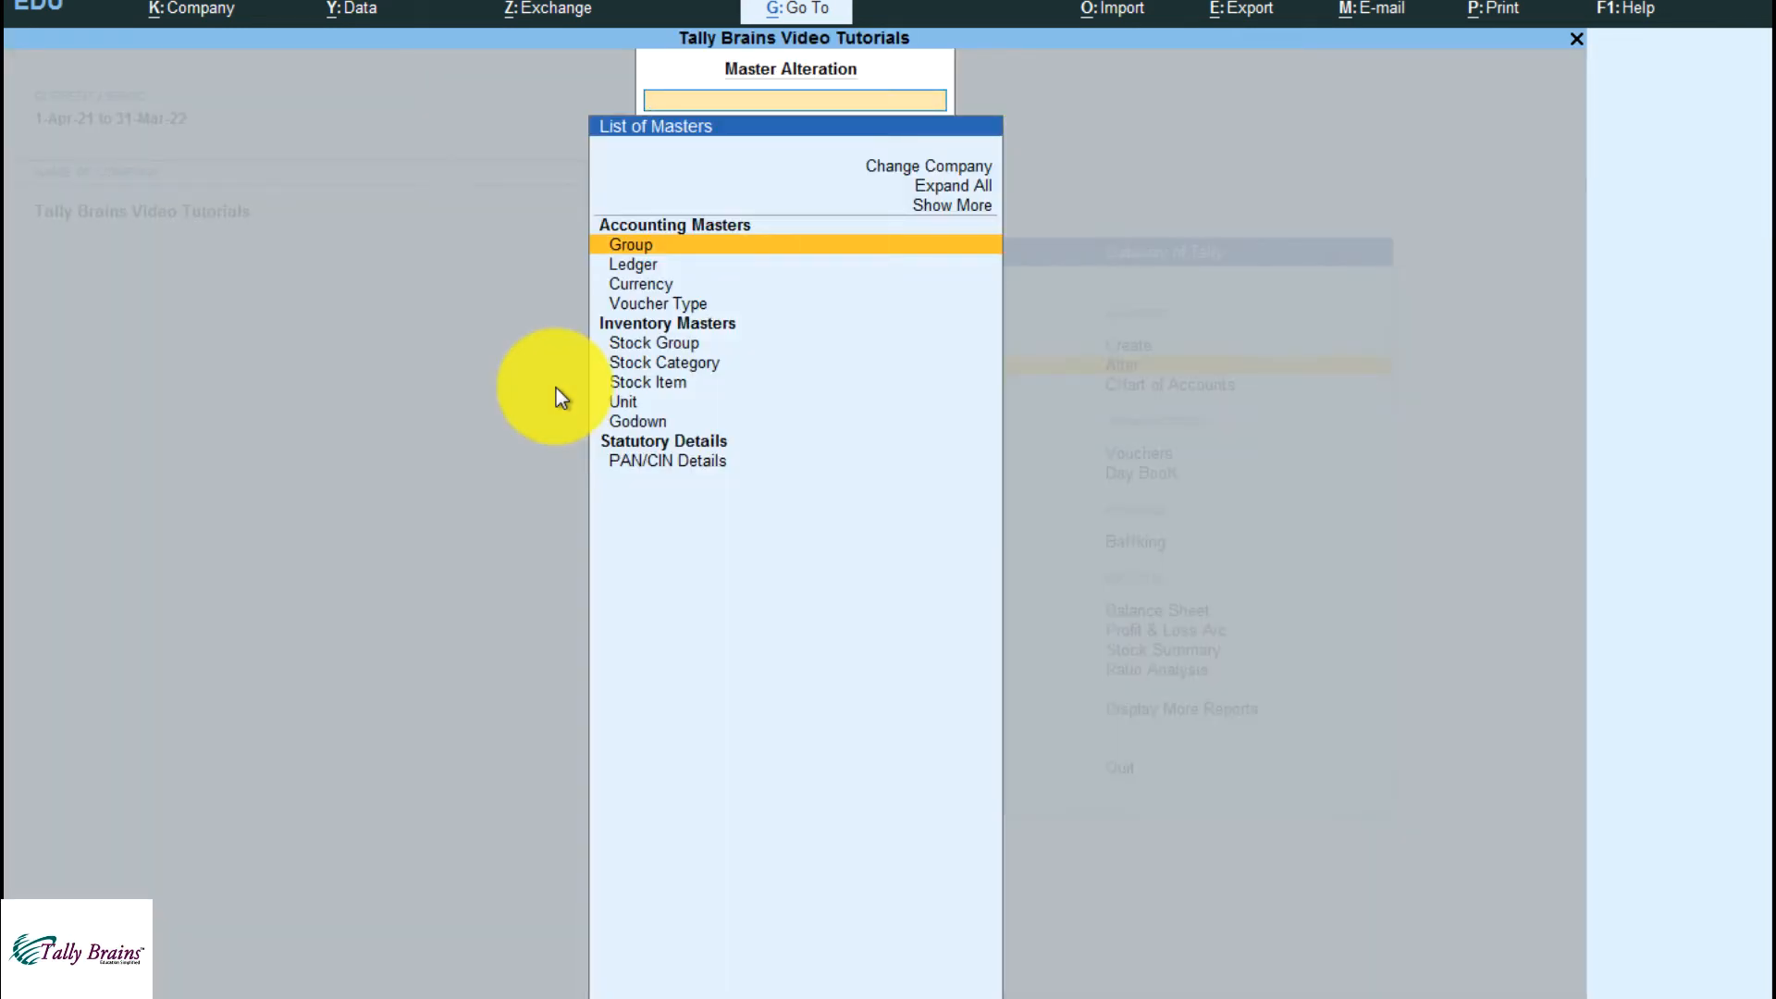
pyautogui.write('Lg')
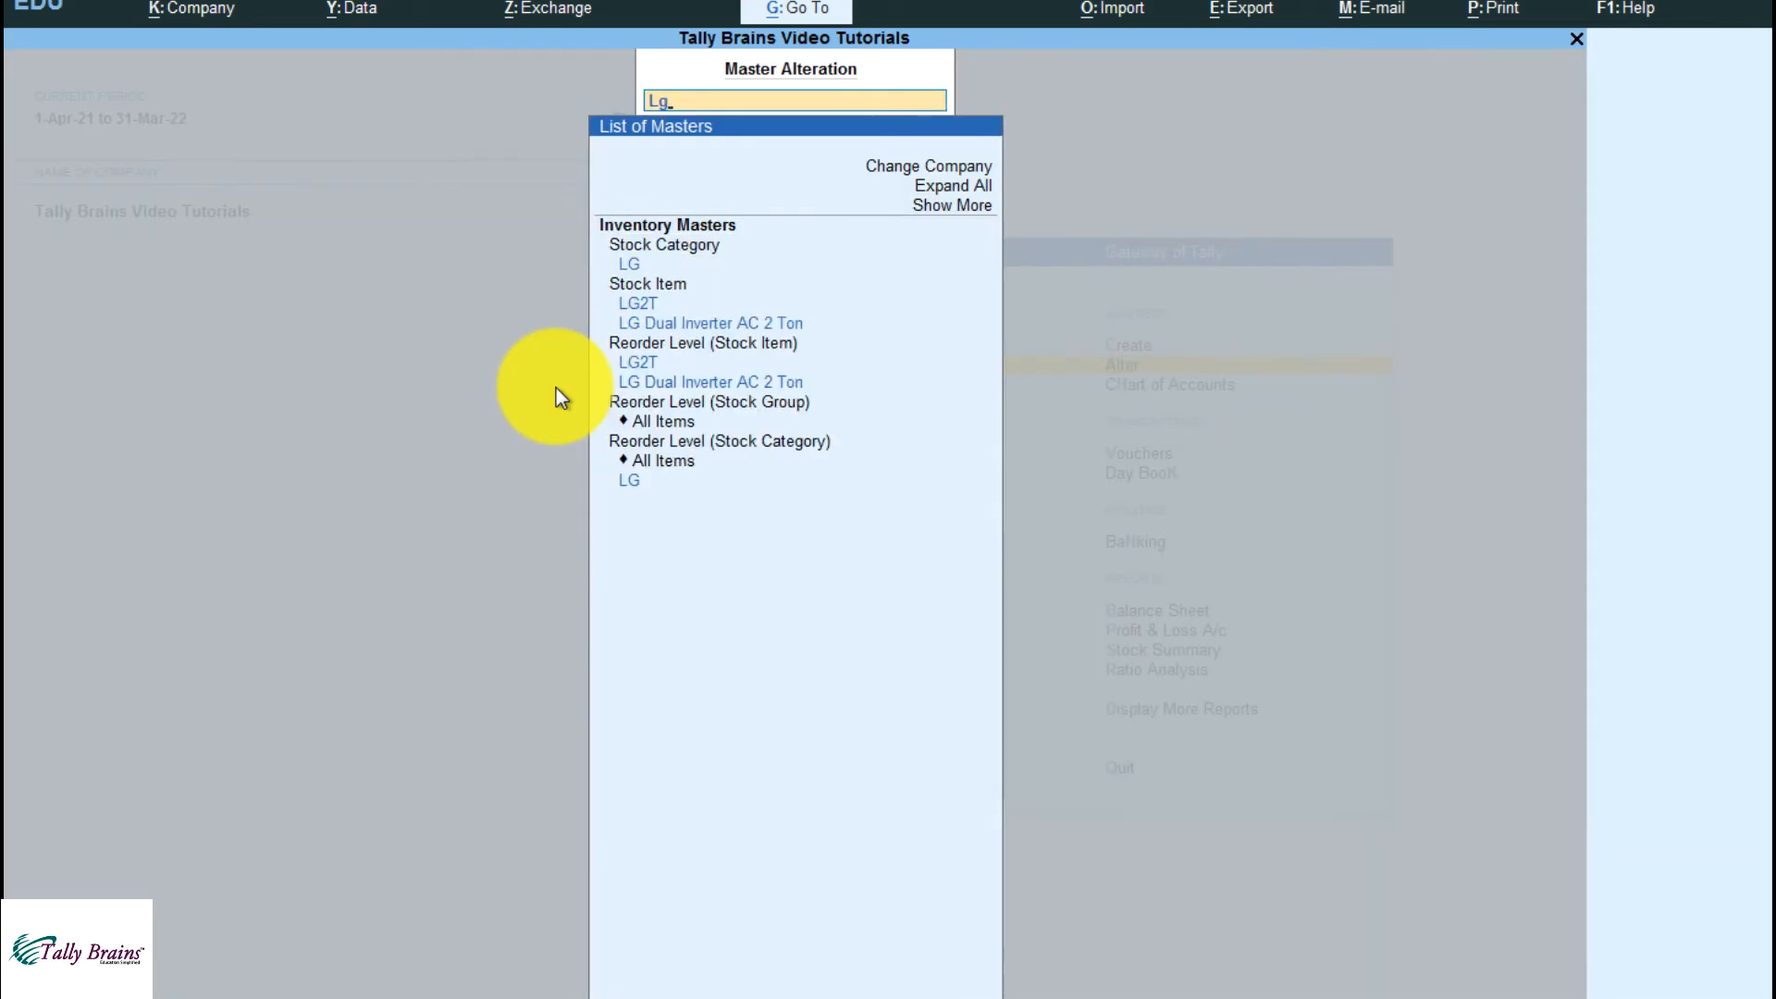
pyautogui.press('Down')
pyautogui.press('Down')
pyautogui.press('Down')
pyautogui.press('Return')
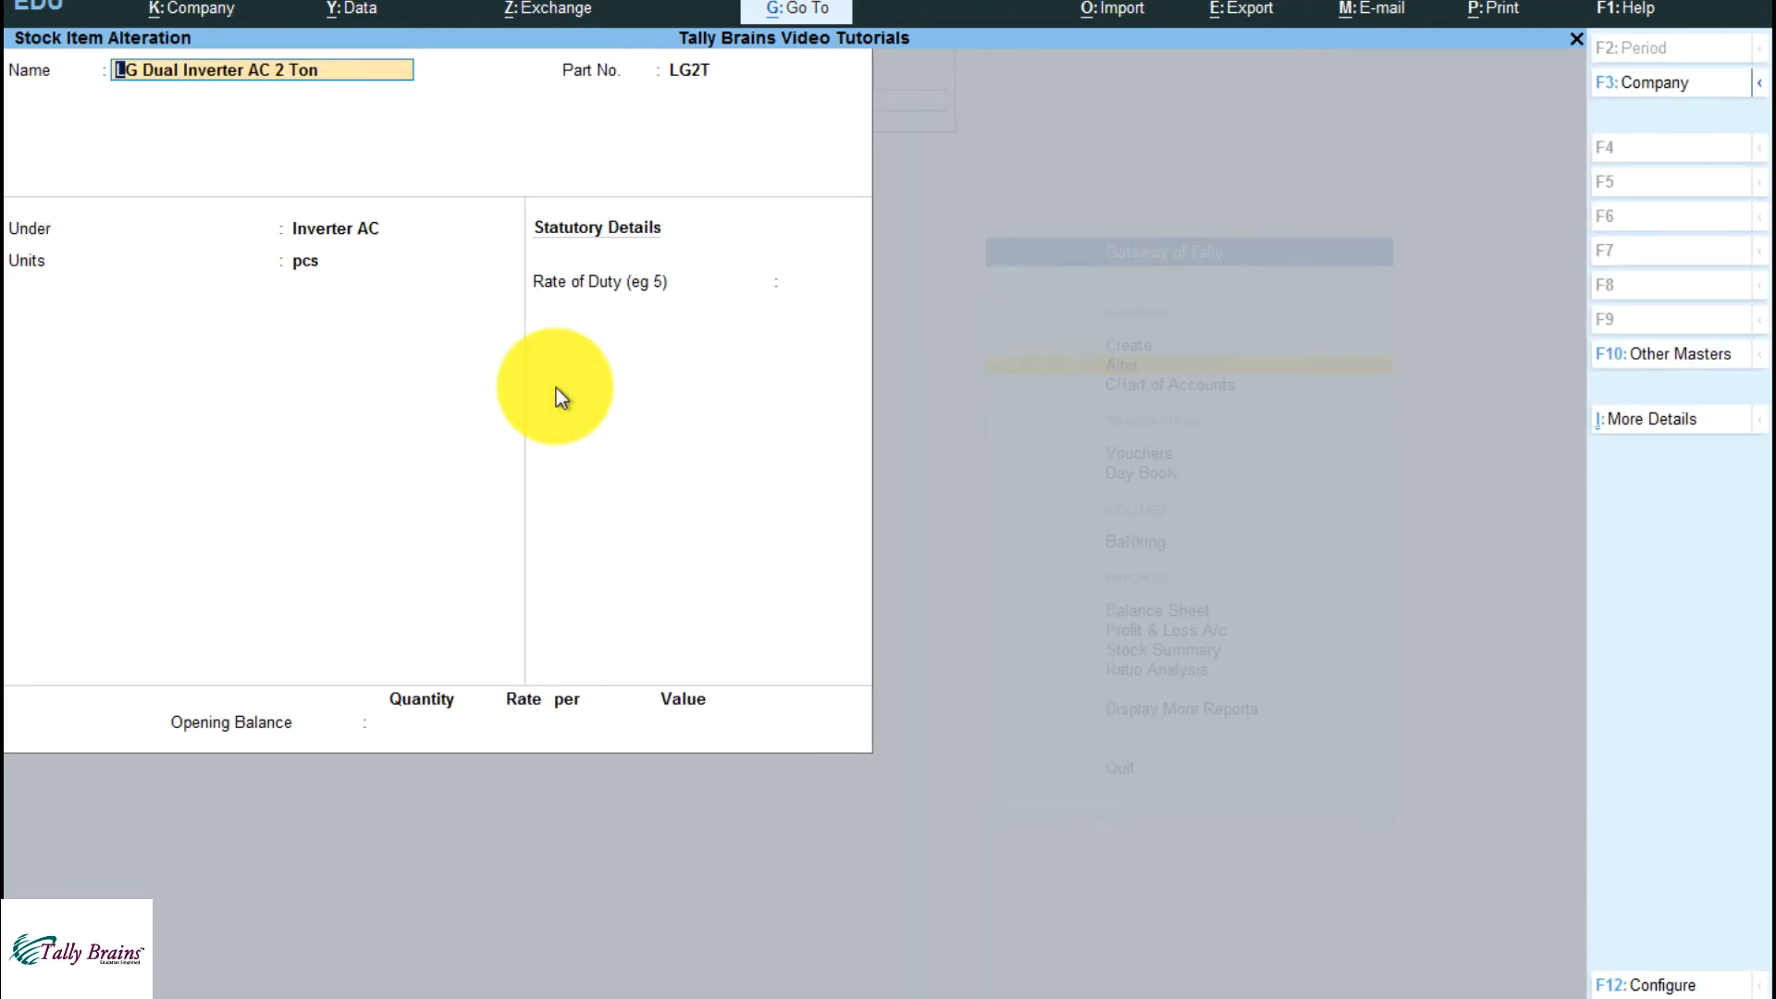
# Set Provide Descriptions and Provide Notes for Stock Items to Yes and accept the configuration
pyautogui.click(1665, 986)
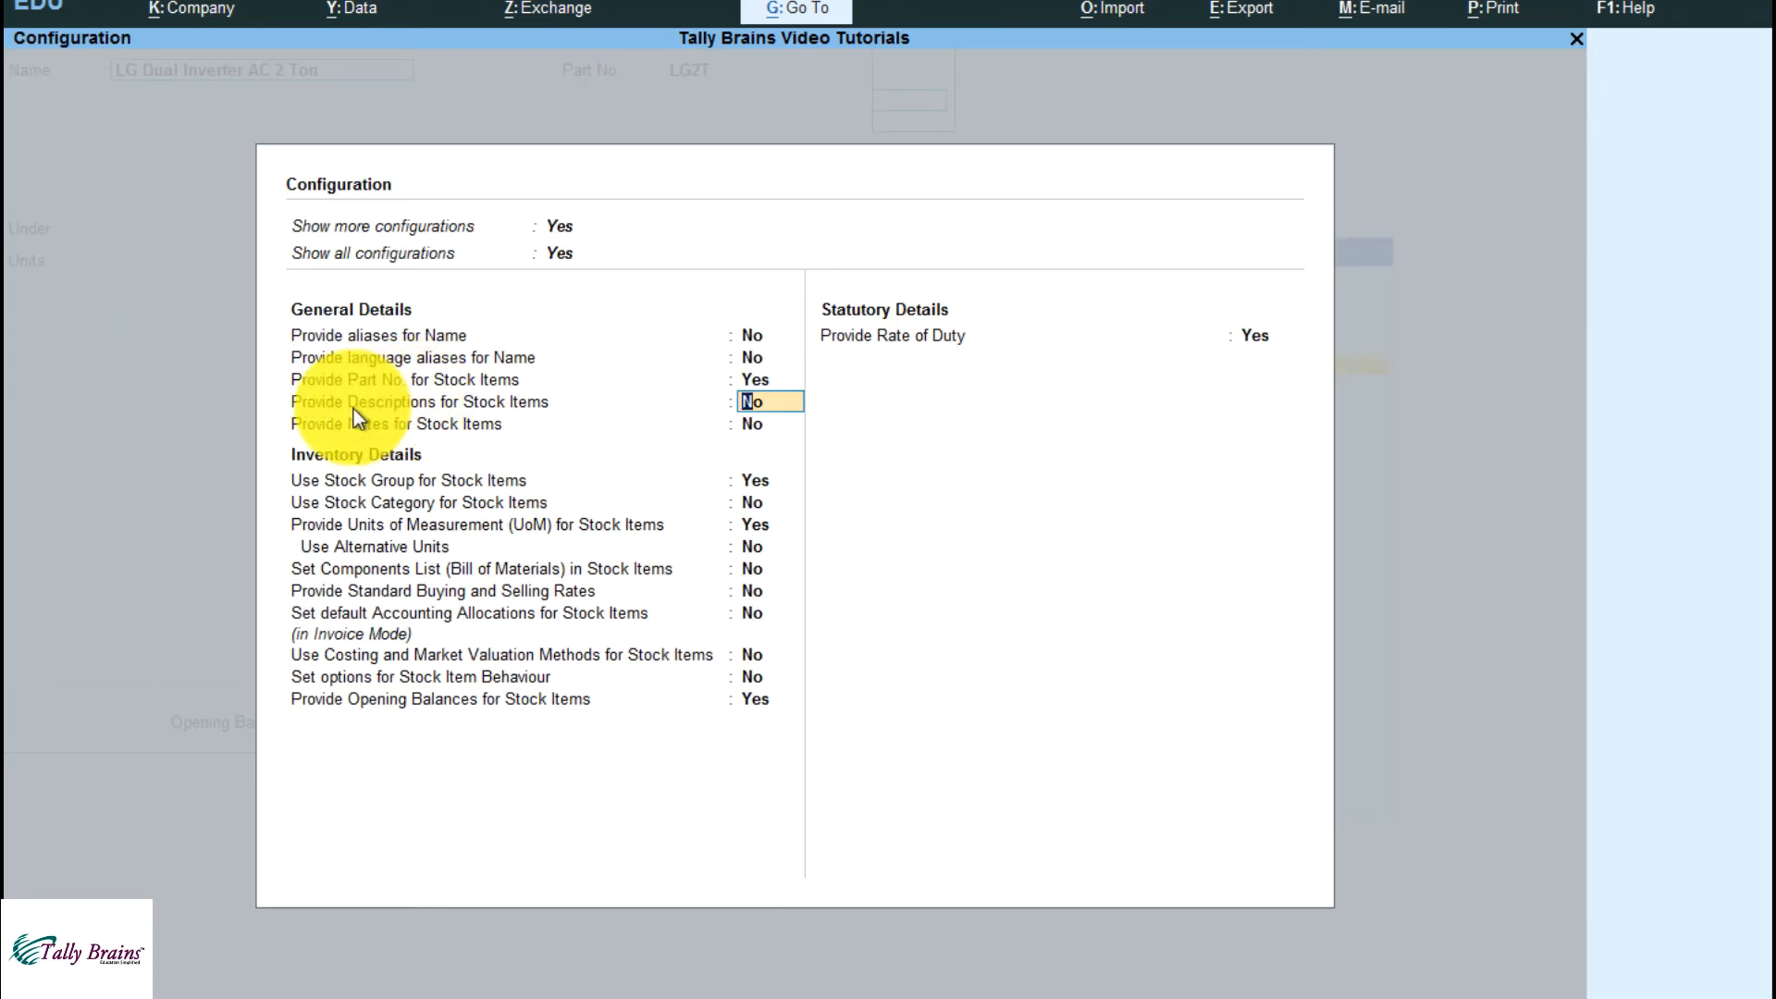
pyautogui.press('Return')
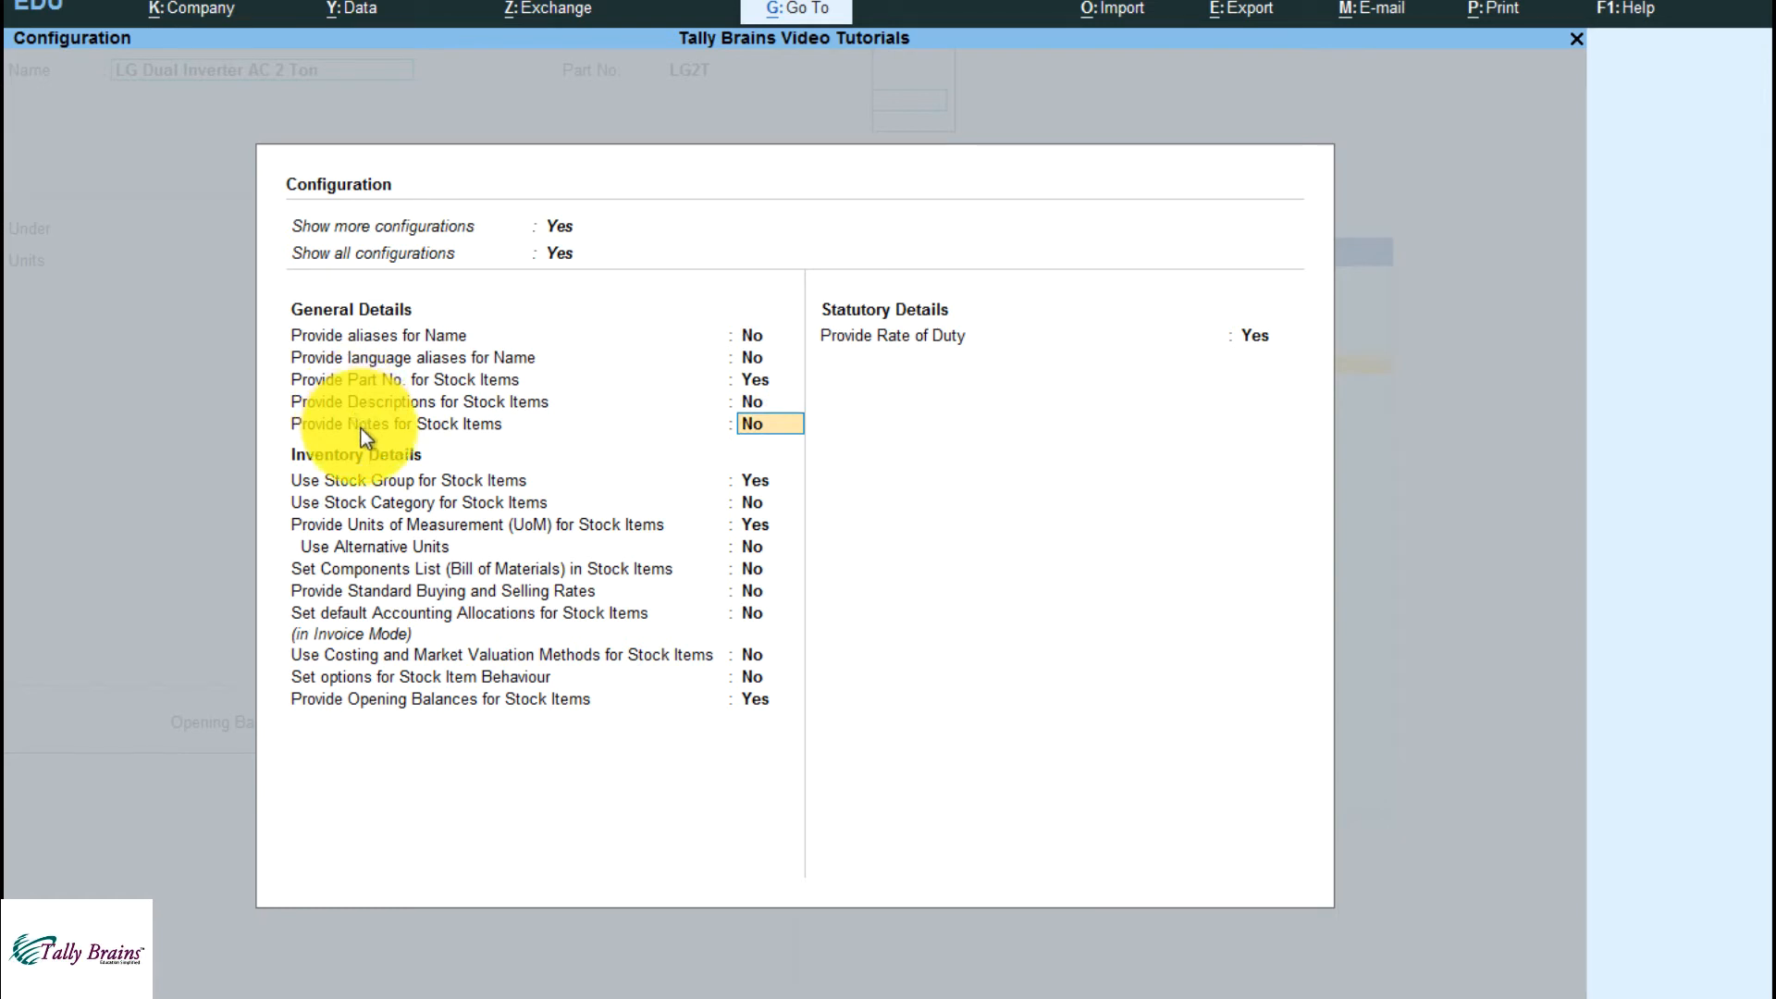
pyautogui.write('y')
pyautogui.press('Up')
pyautogui.press('Up')
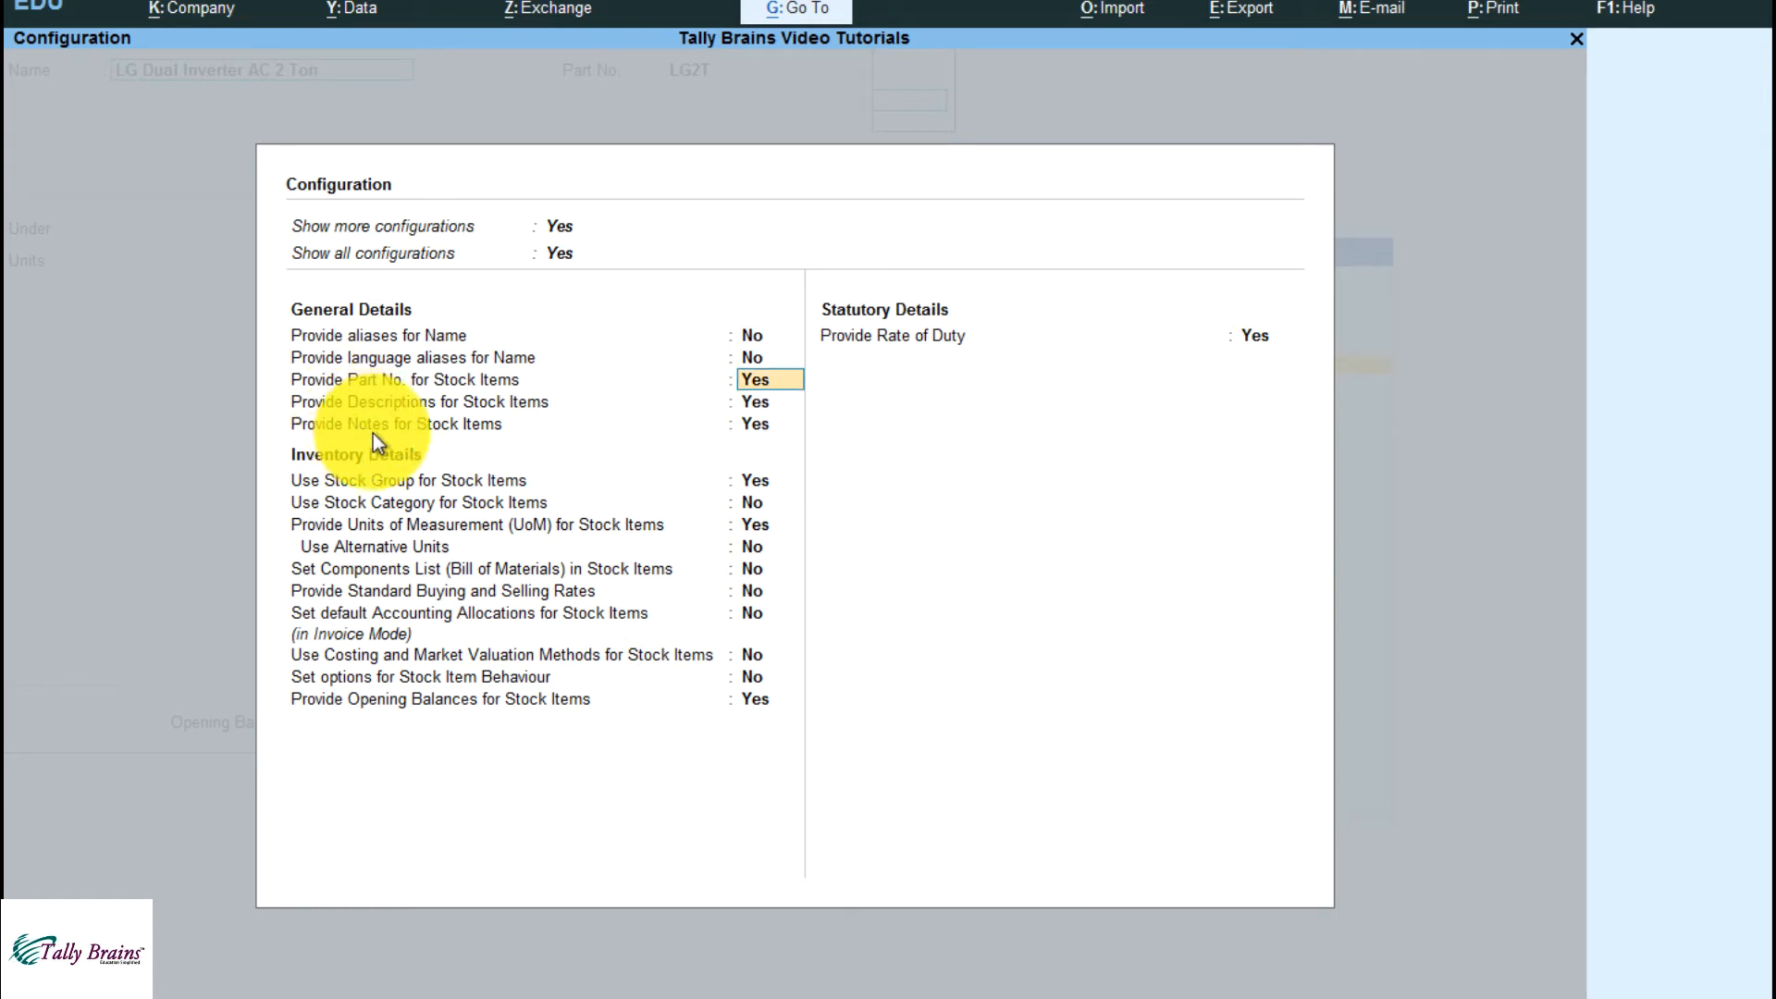
pyautogui.press('Down')
pyautogui.press('Down')
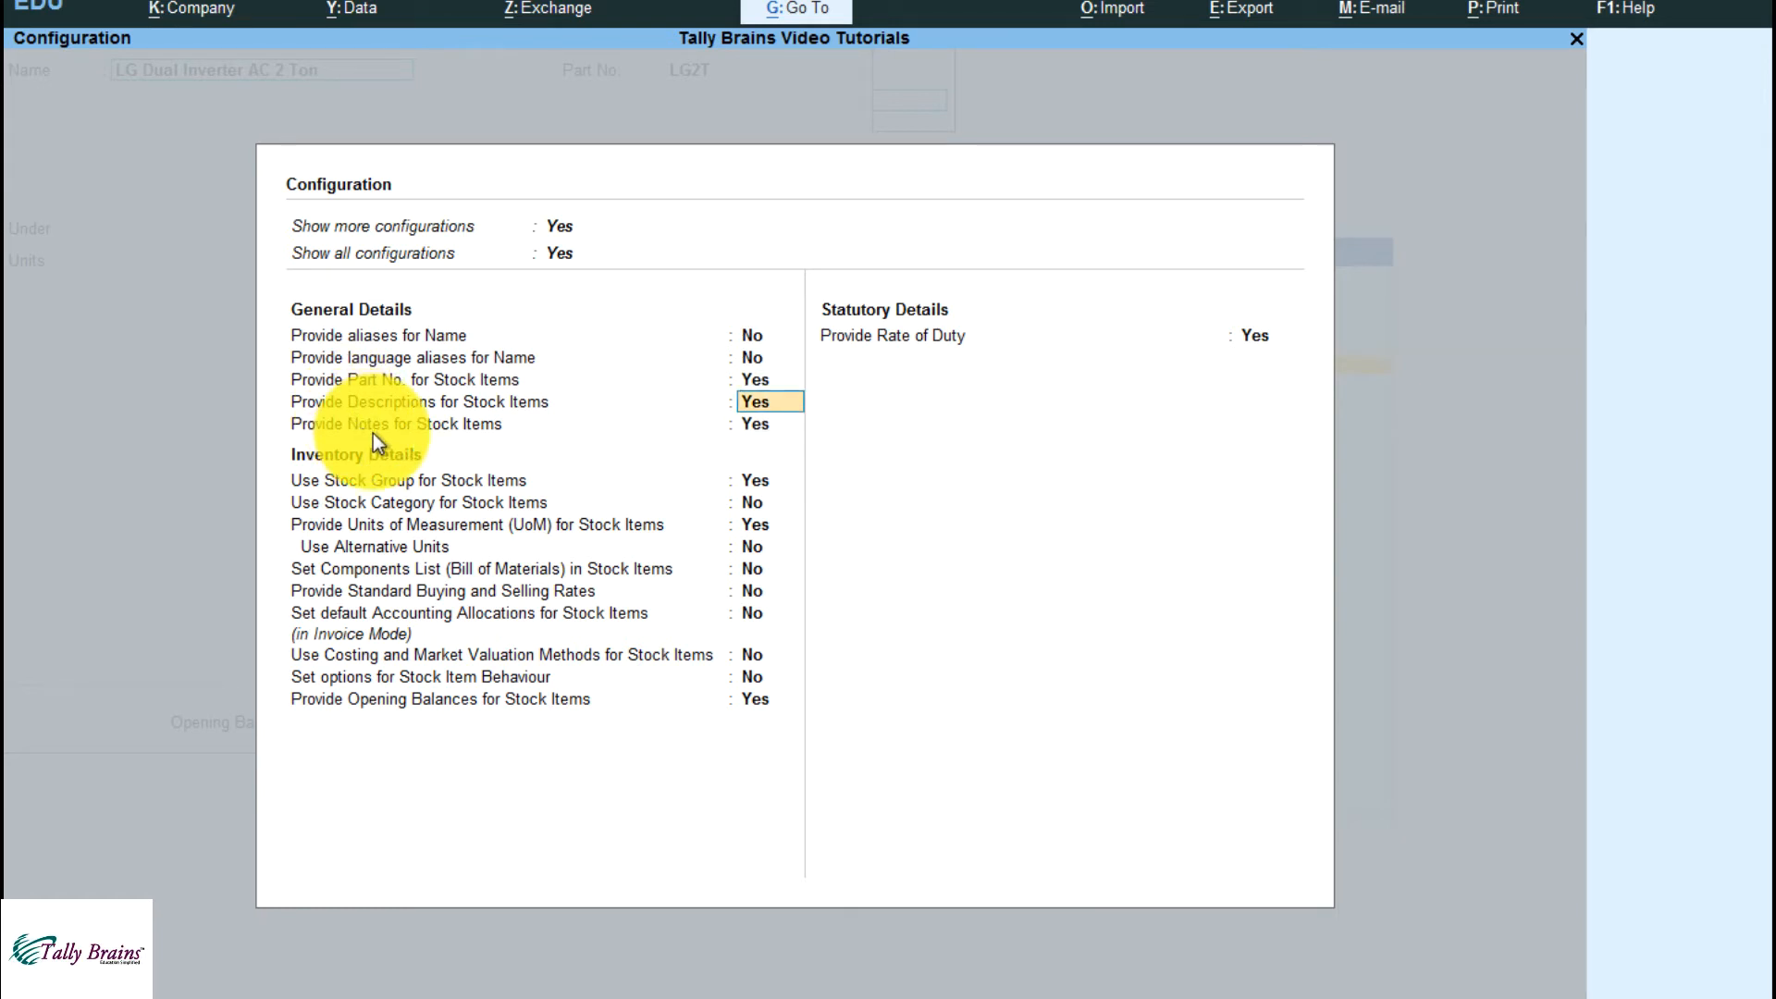
pyautogui.press('Up')
pyautogui.press('Down')
pyautogui.hotkey('ctrl', 'a')
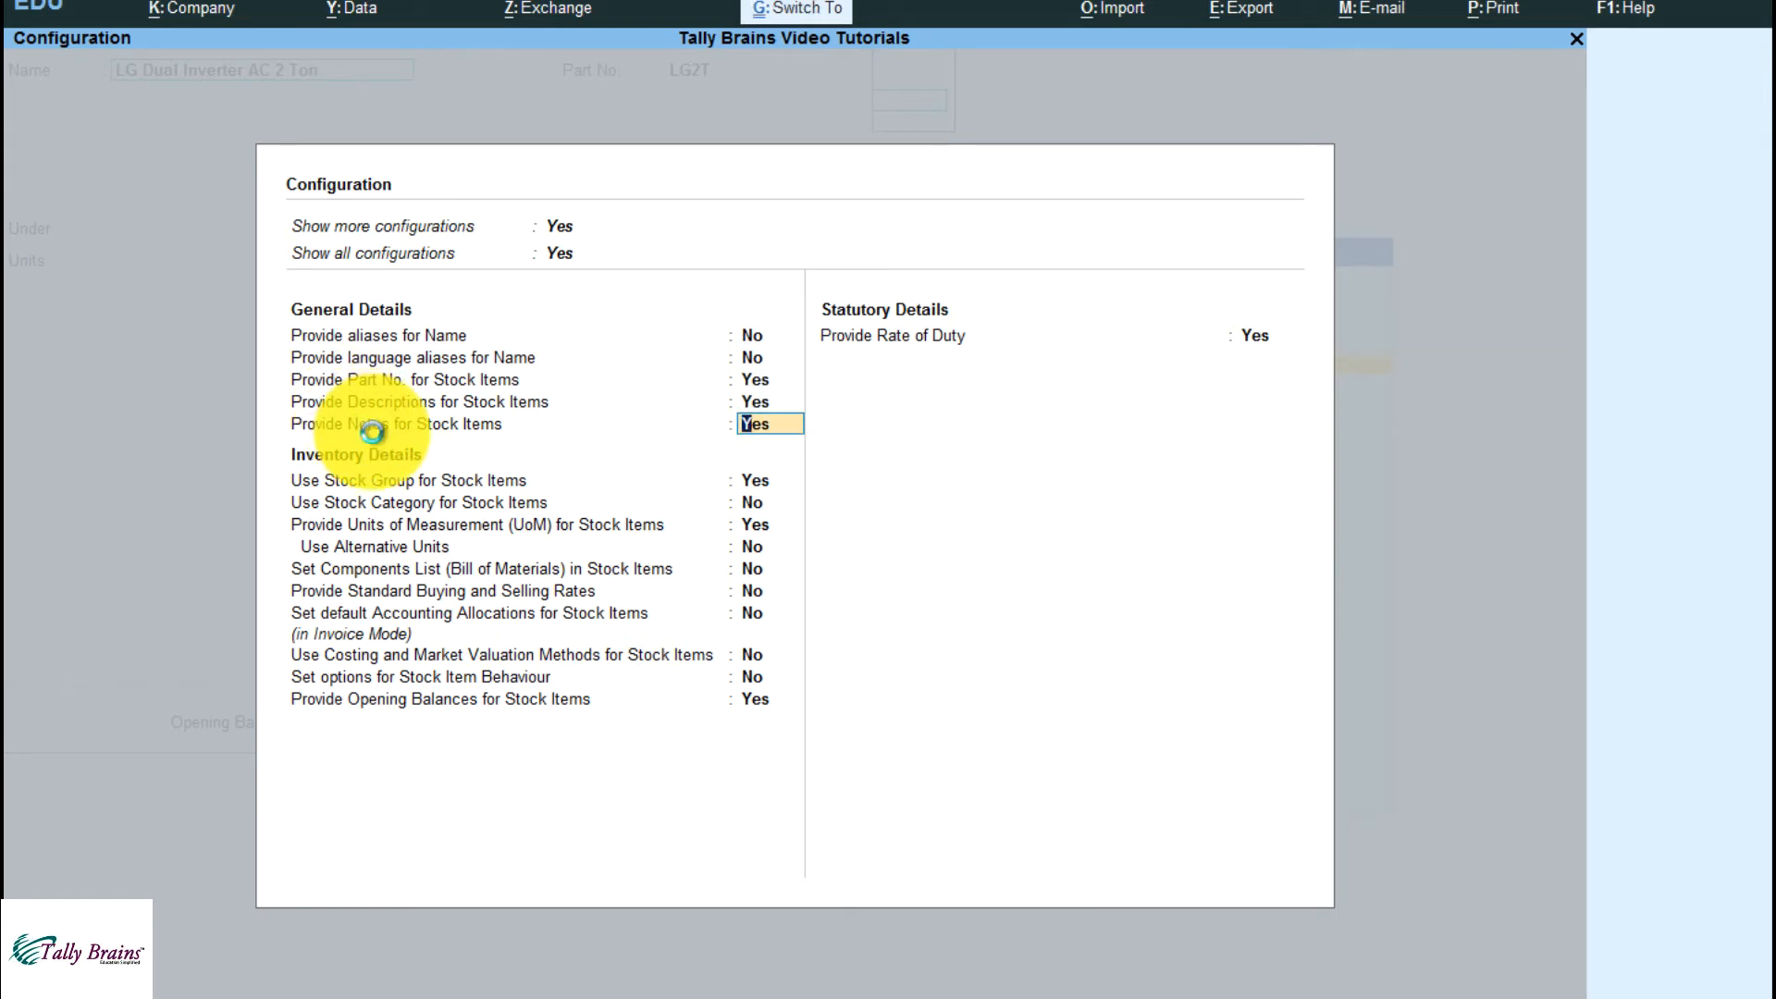
# Enter "Print" as the item's description and "no print" as its notes
pyautogui.press('Return')
pyautogui.press('Return')
pyautogui.press('Down')
pyautogui.press('Up')
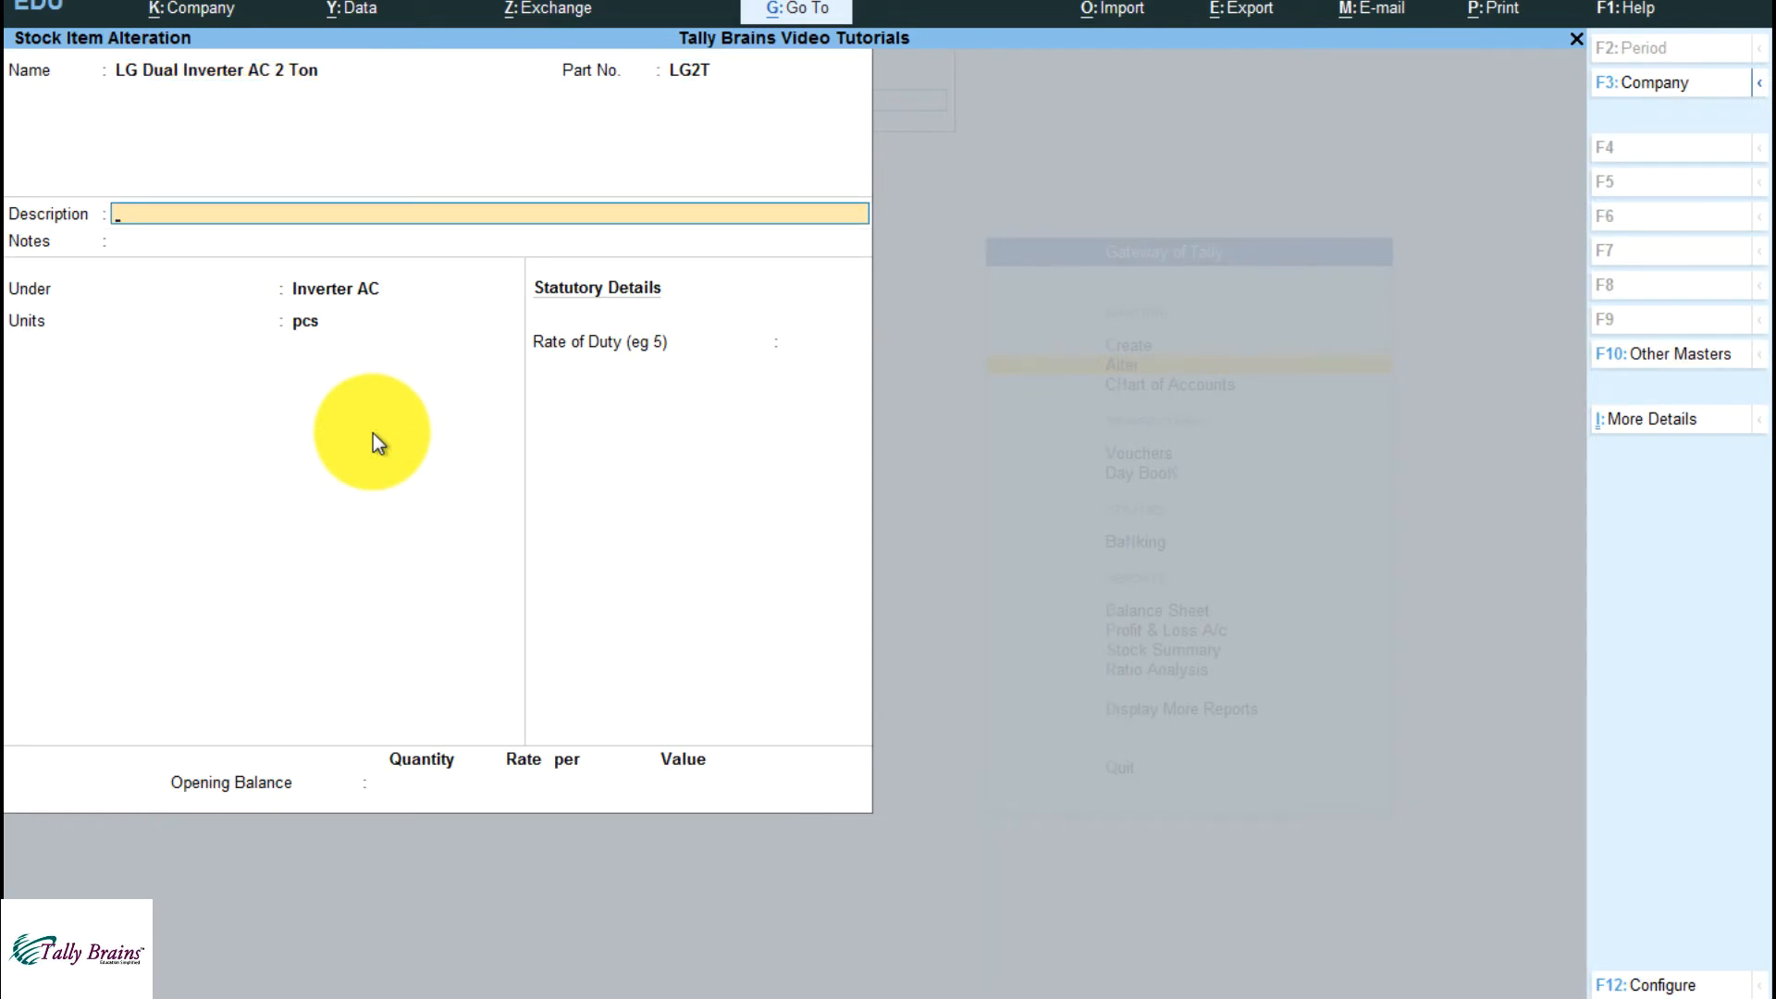
pyautogui.press('Down')
pyautogui.press('Up')
pyautogui.press('Down')
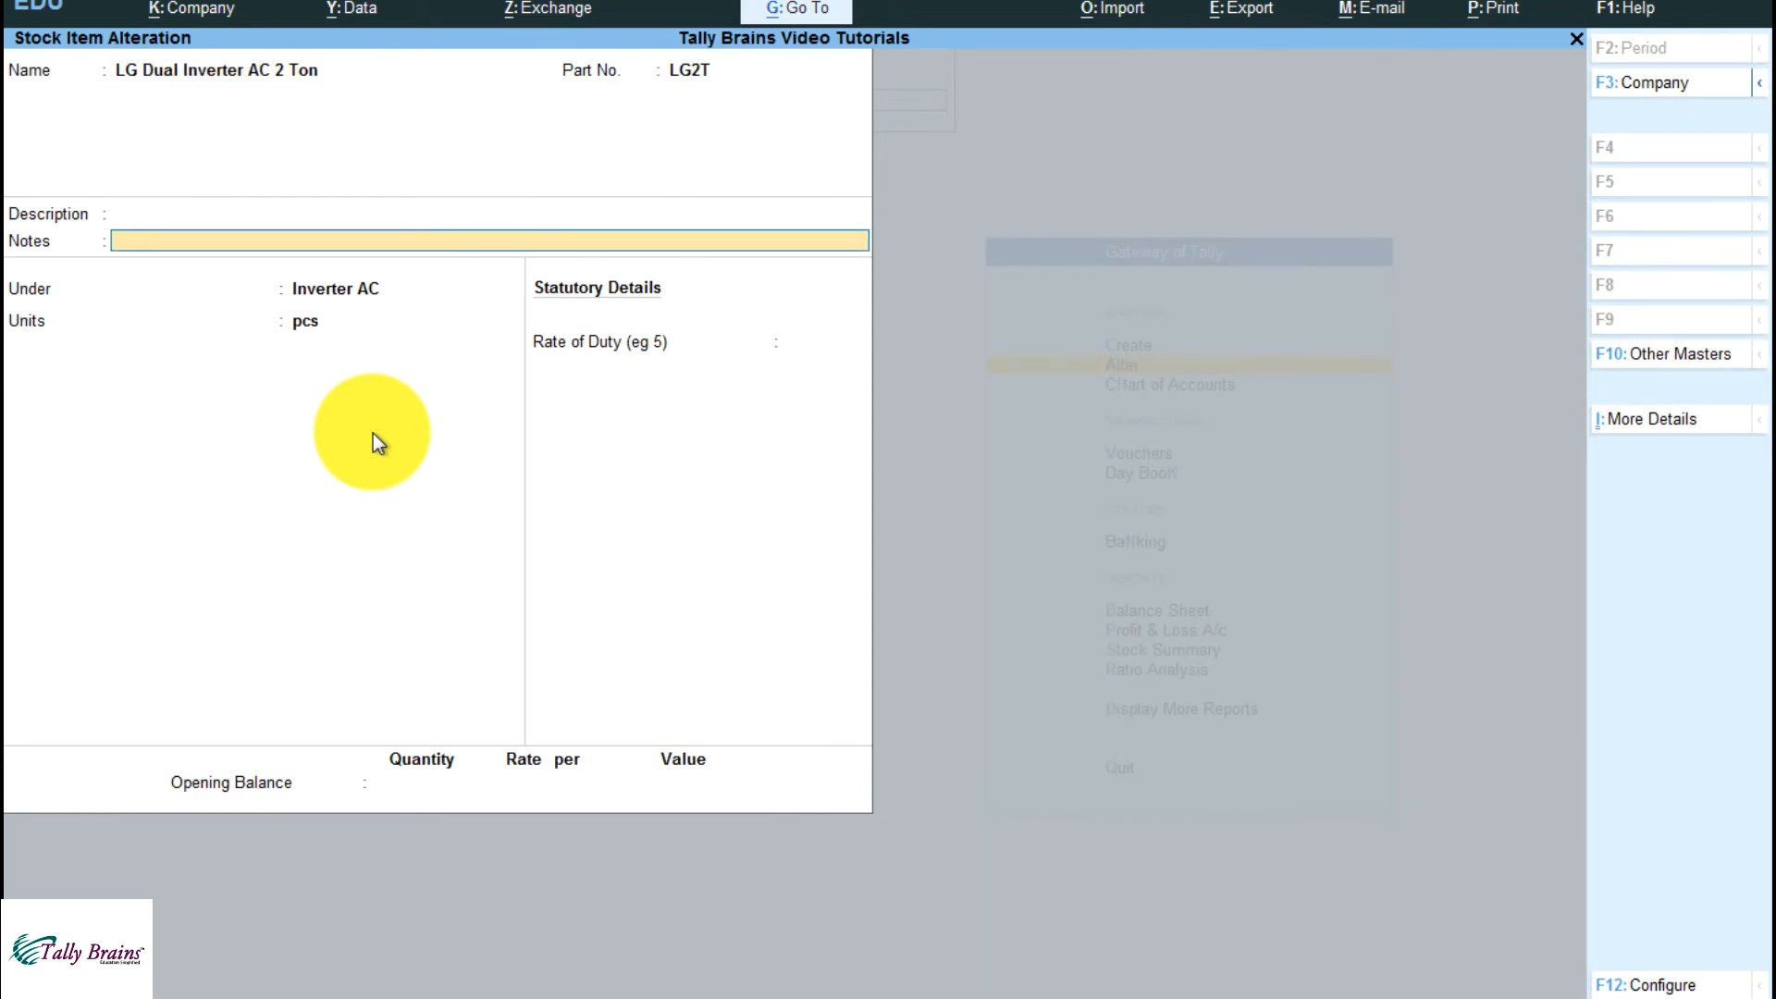
pyautogui.press('Up')
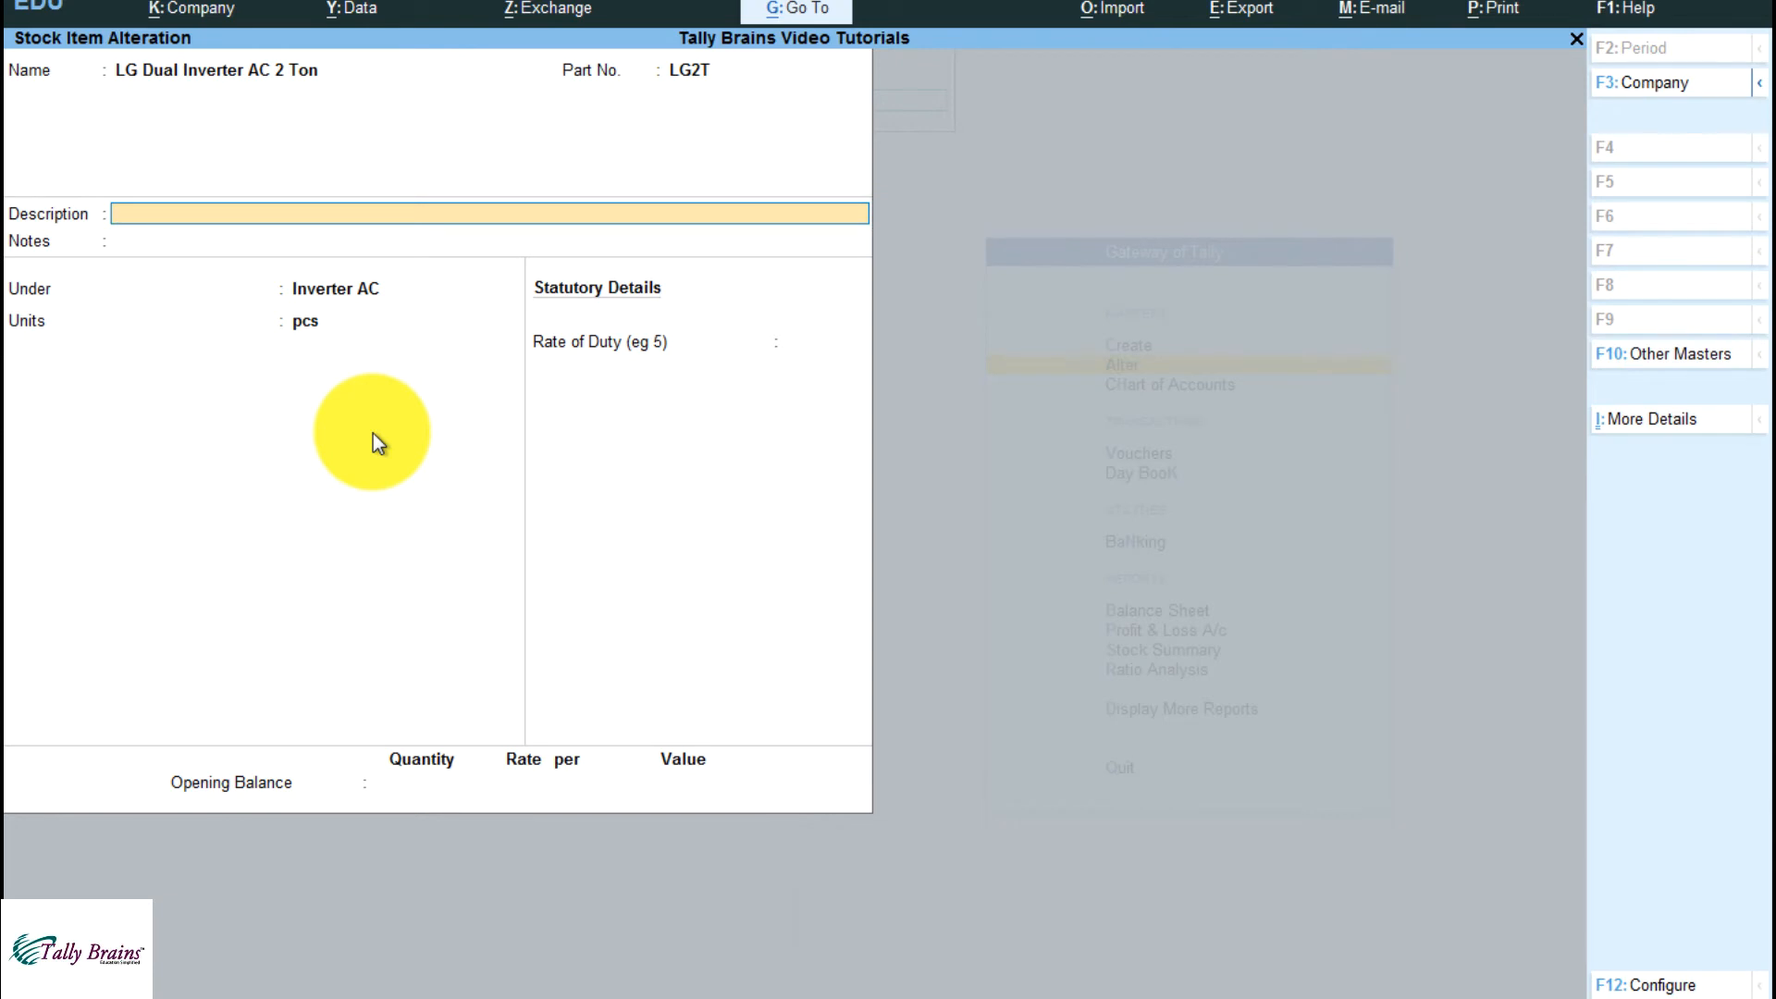
pyautogui.write('Print')
pyautogui.press('Return')
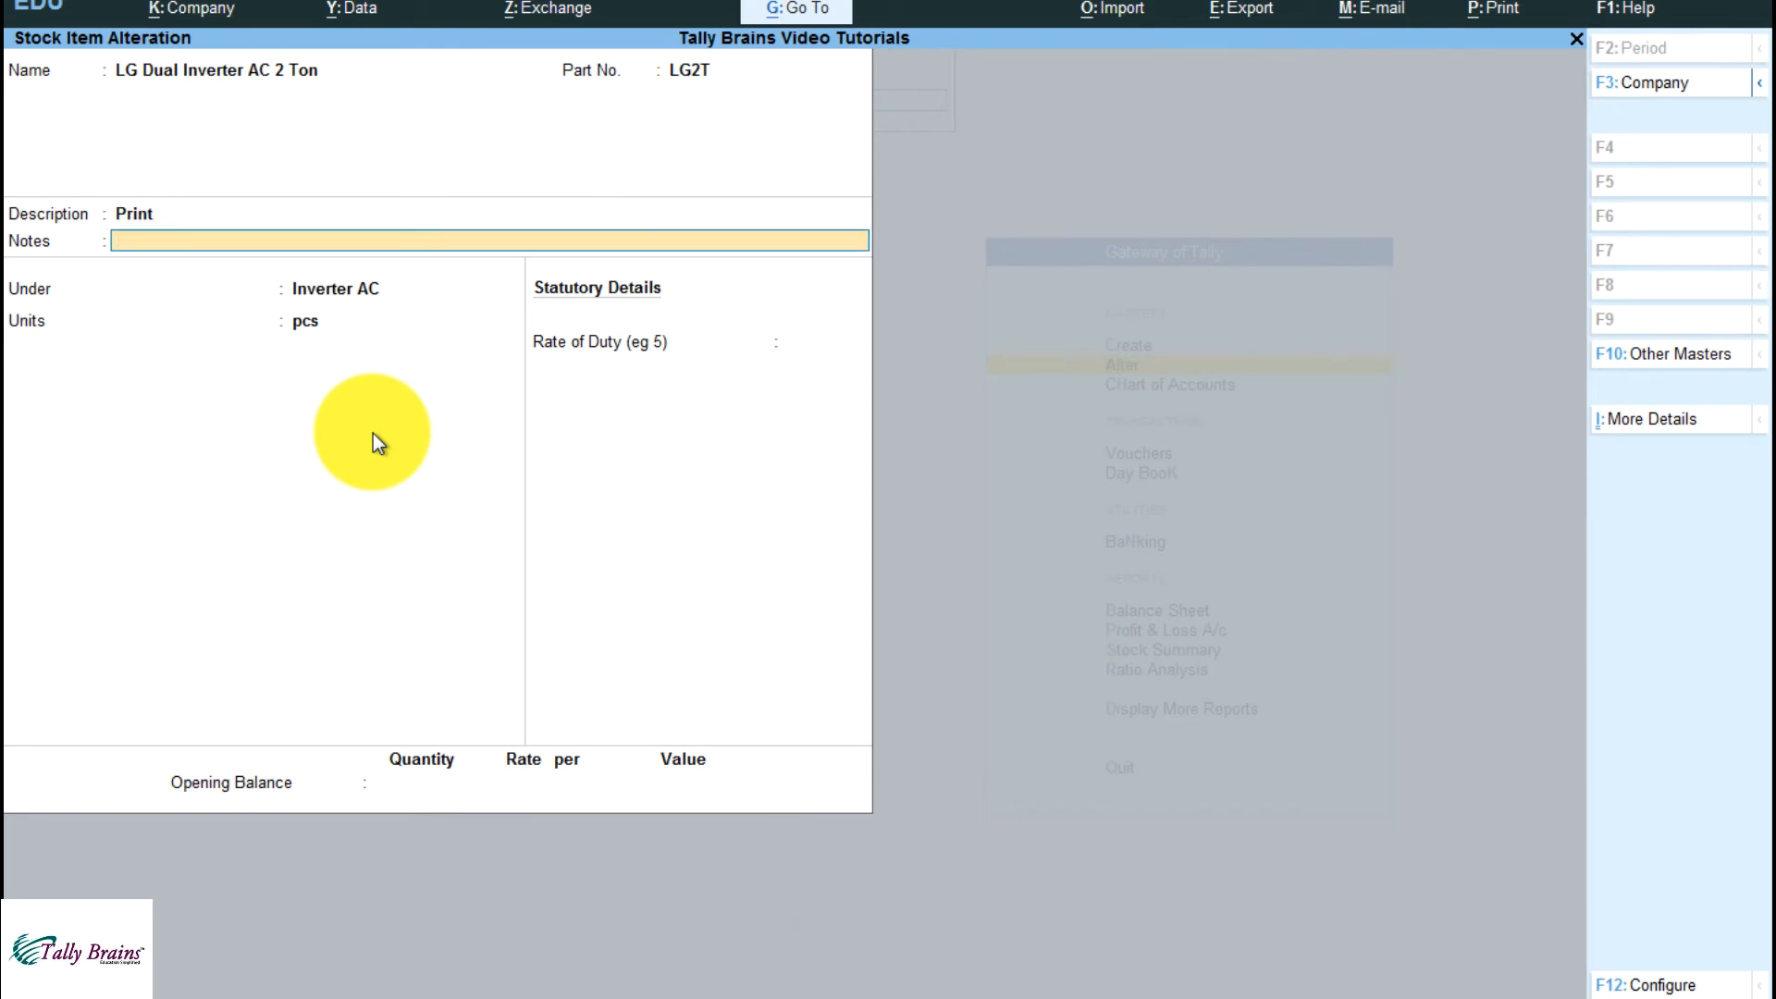
pyautogui.write('No Print')
# Set Use Stock Group for Stock Items to No and accept the configuration
pyautogui.press('F12')
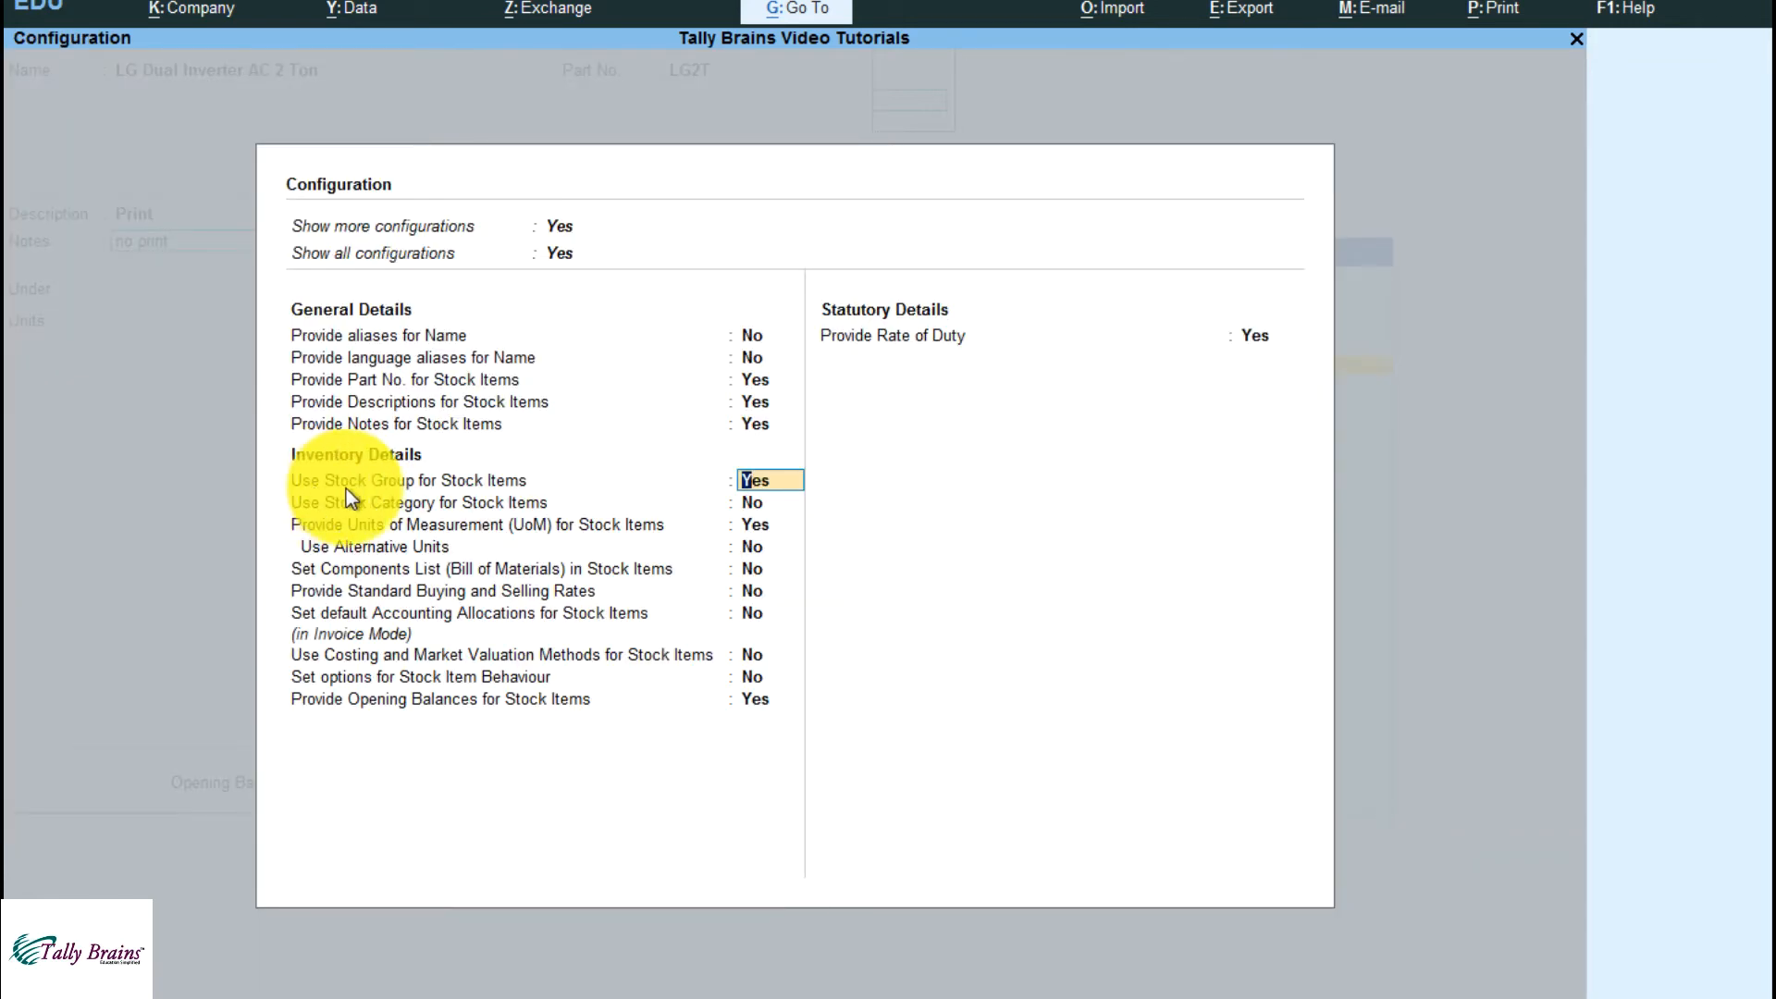
pyautogui.write('n')
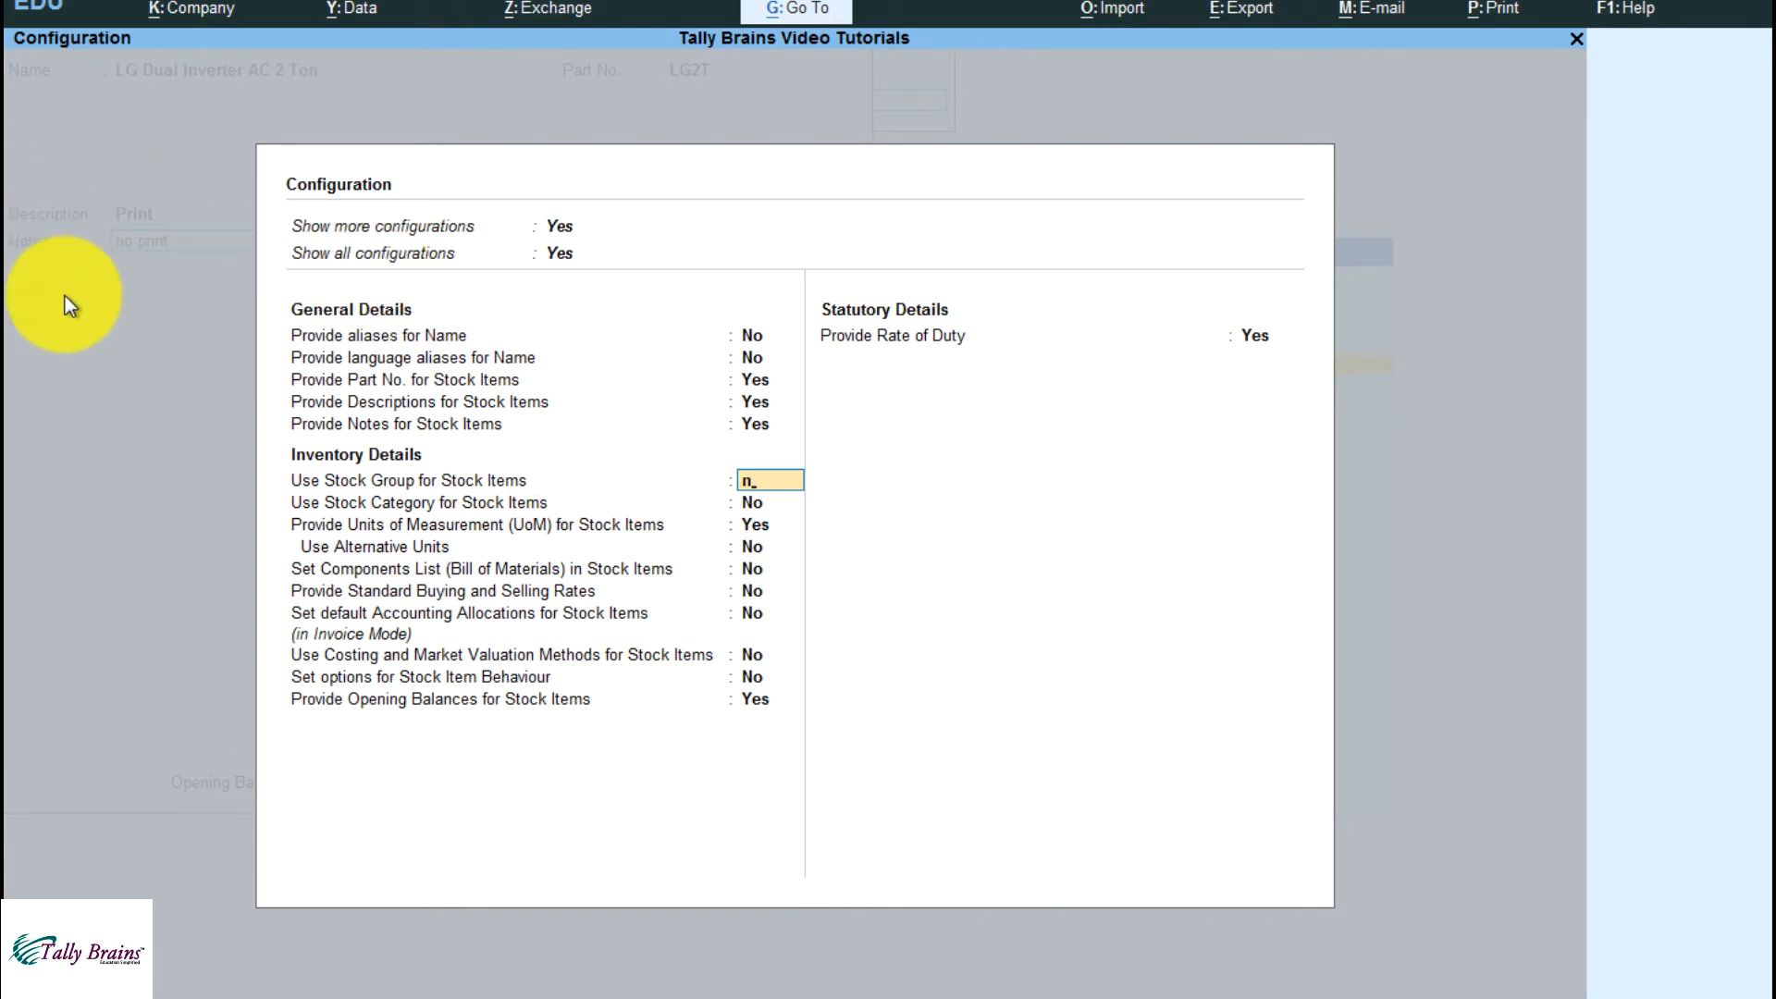
pyautogui.press('Return')
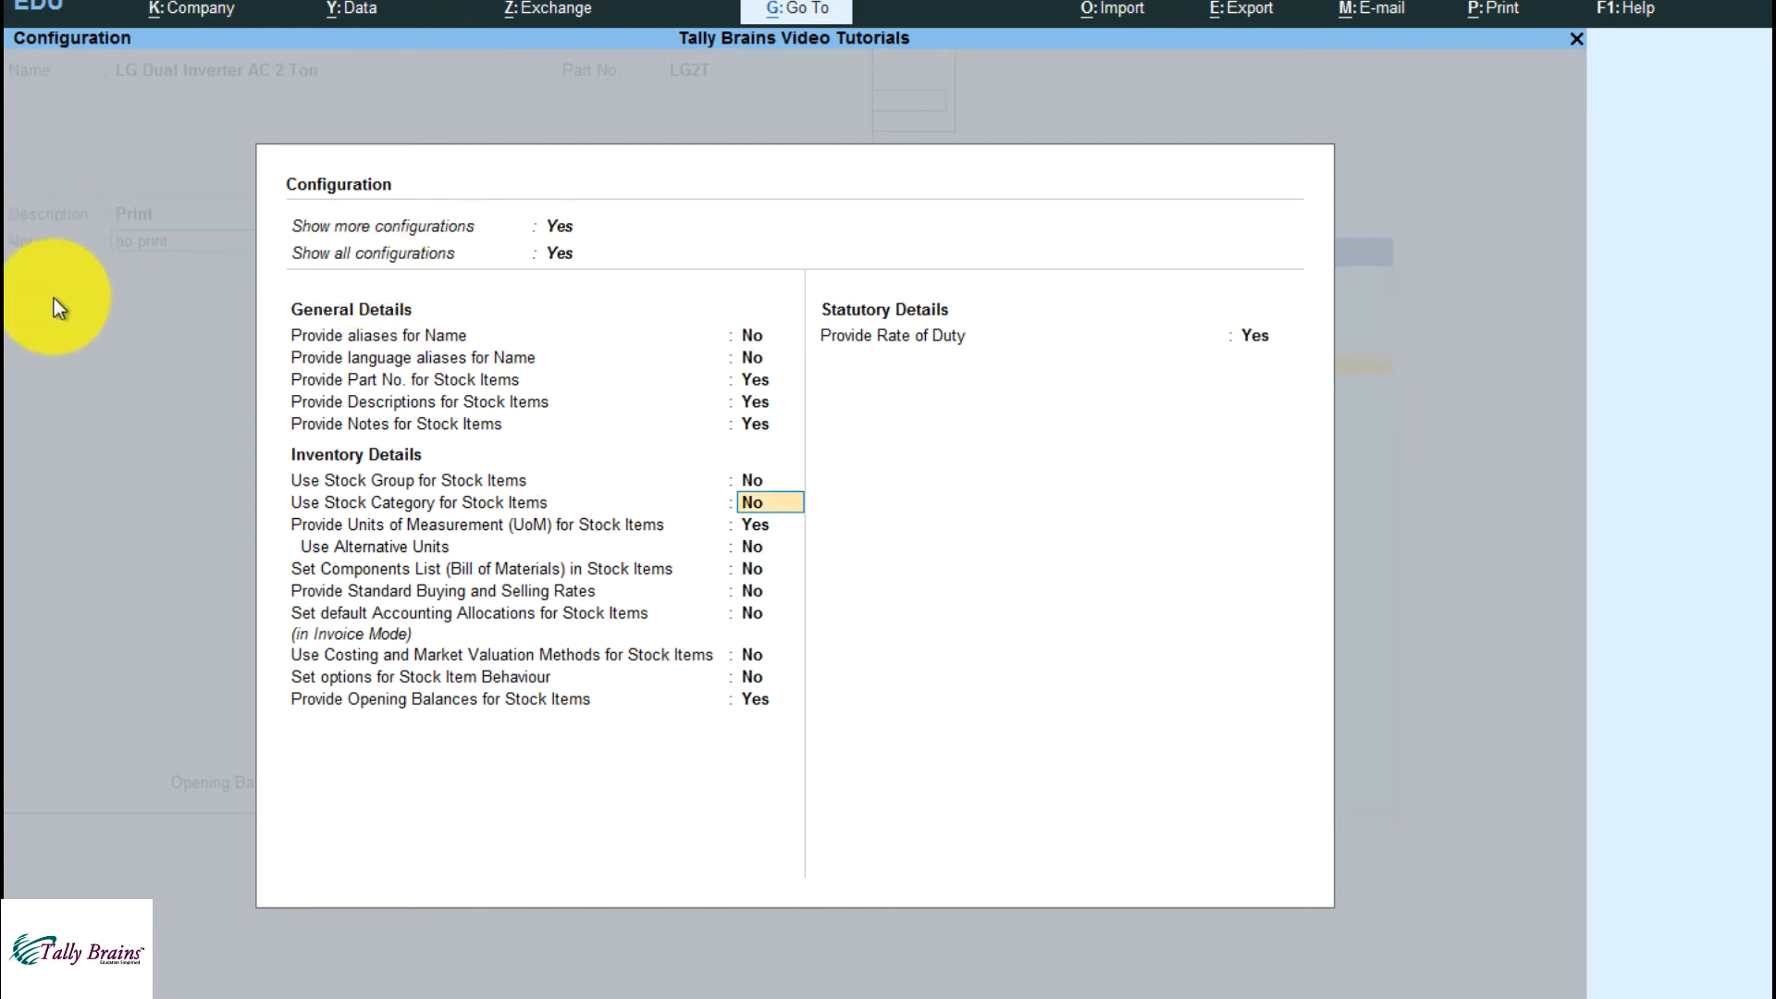
pyautogui.hotkey('ctrl', 'a')
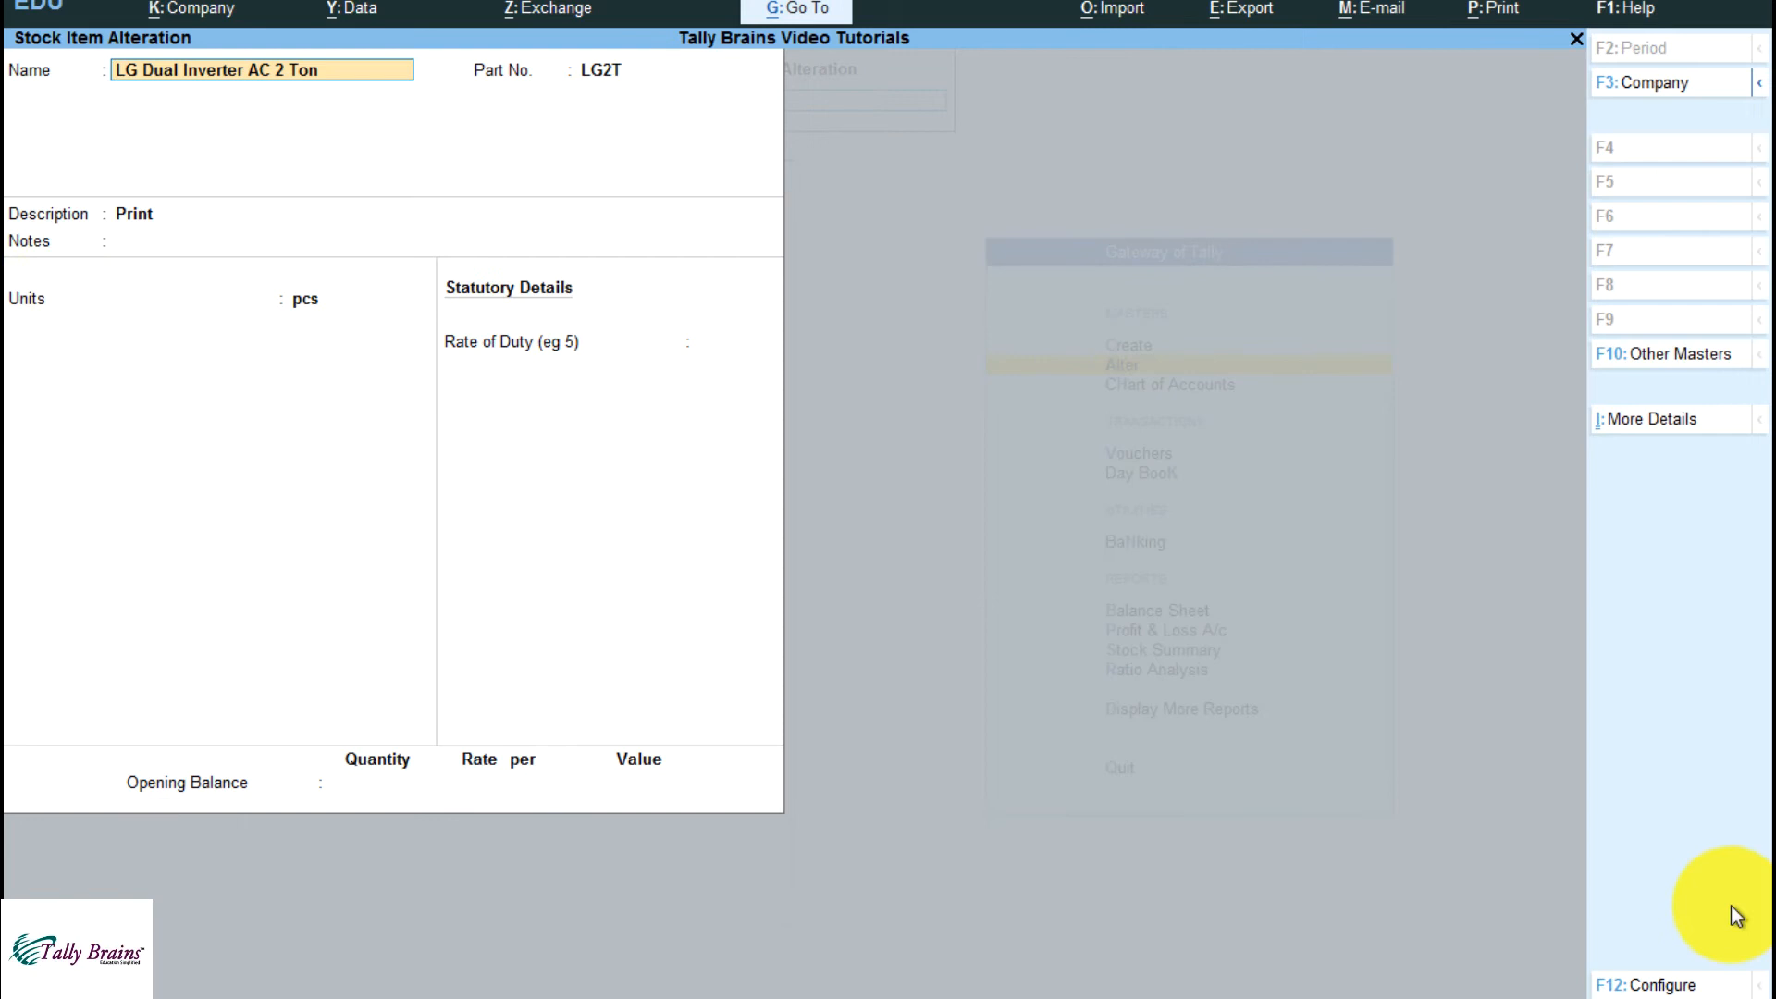
# Set both Use Stock Group and Use Stock Category for Stock Items to Yes and accept the configuration
pyautogui.click(1656, 983)
pyautogui.press('Down')
pyautogui.press('Down')
pyautogui.press('Down')
pyautogui.press('Down')
pyautogui.press('Down')
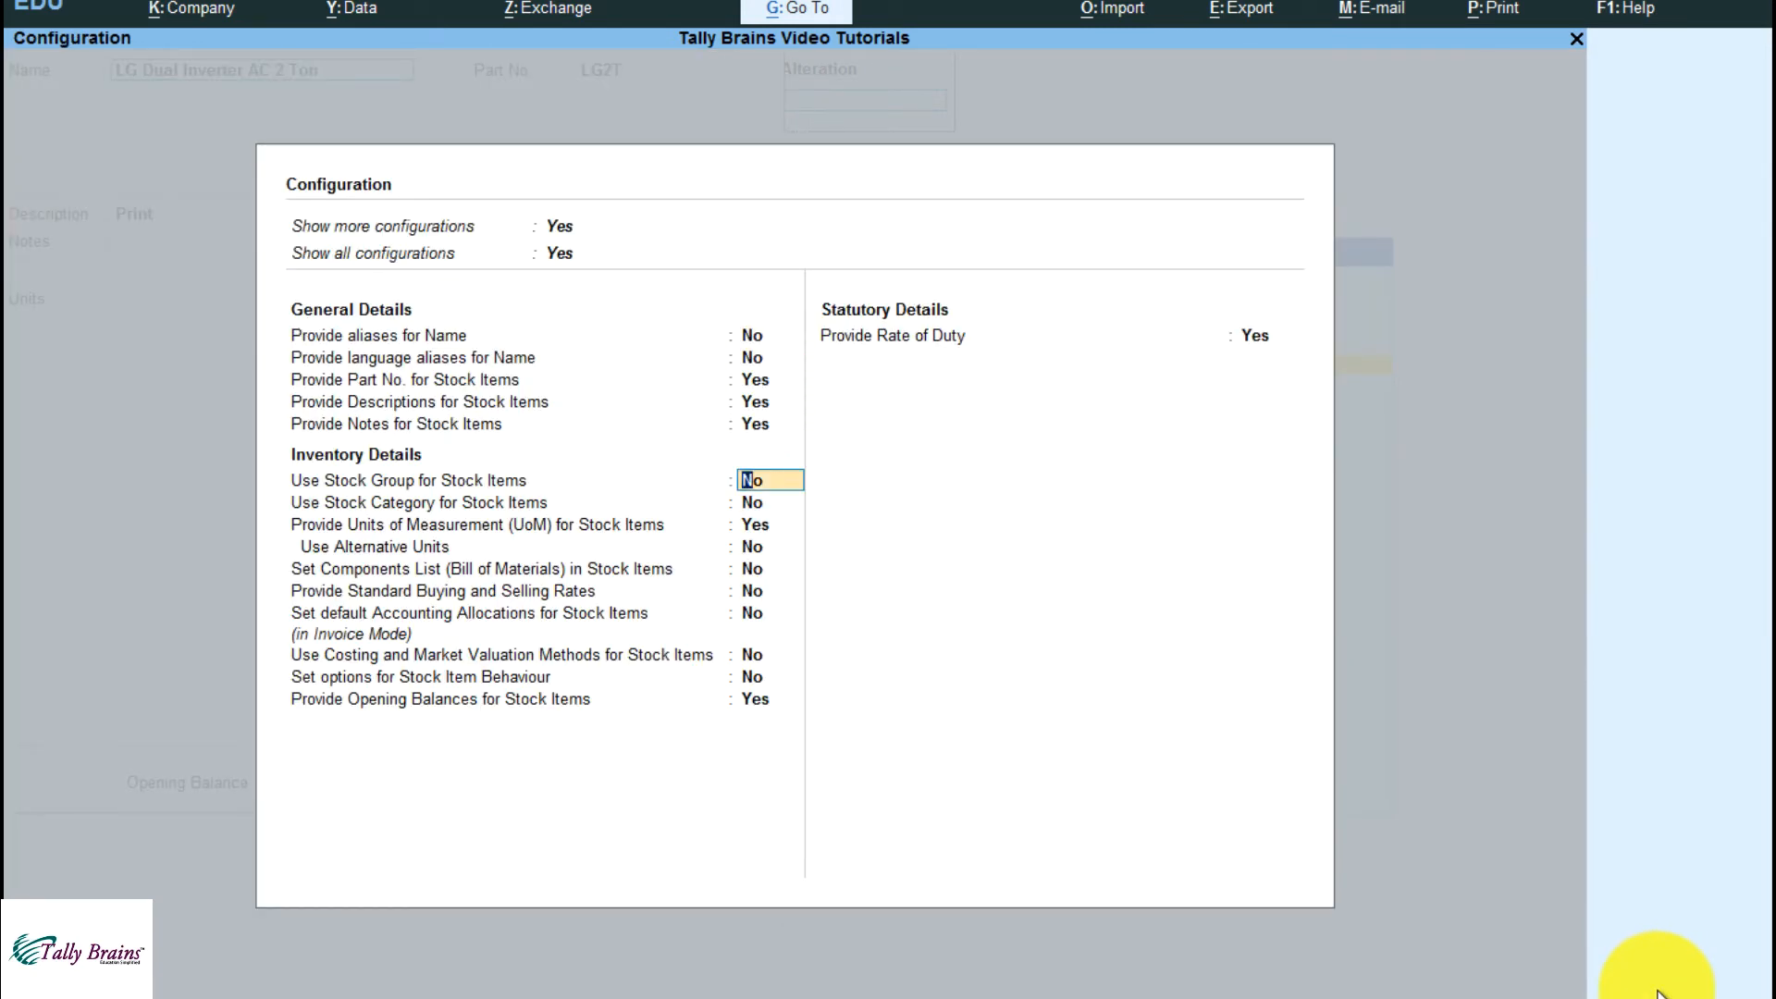
pyautogui.write('y')
pyautogui.press('Return')
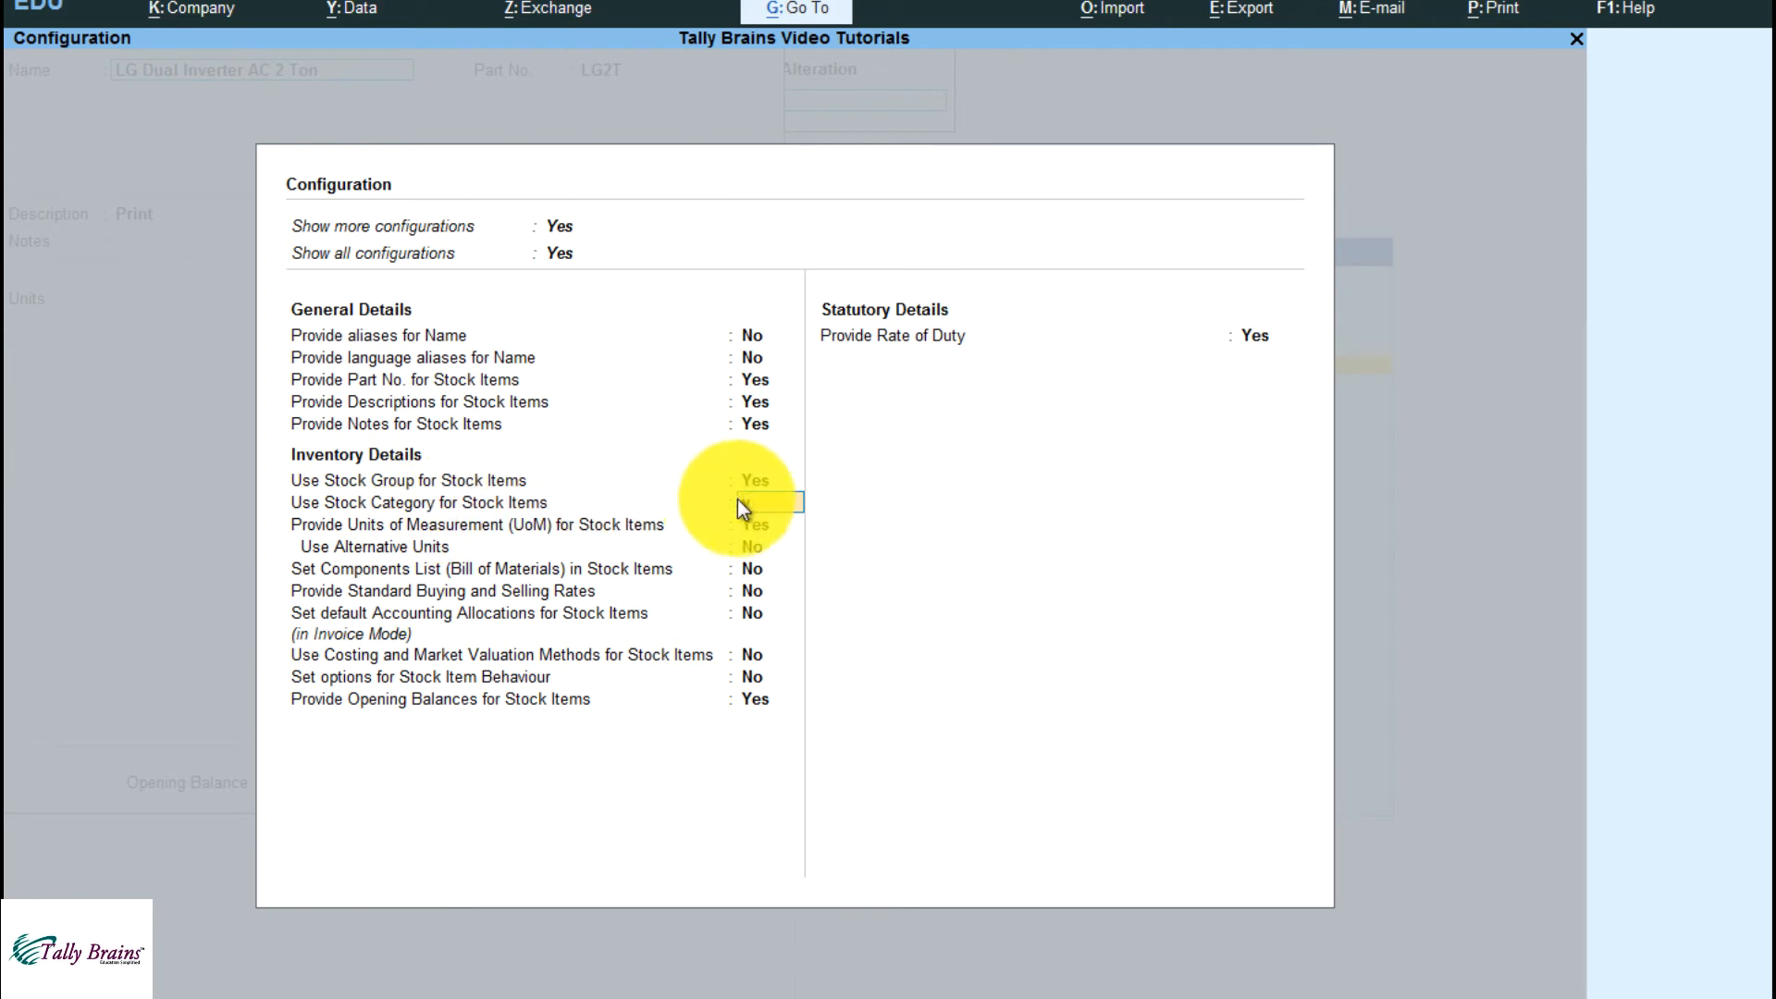
pyautogui.write('y')
pyautogui.hotkey('ctrl', 'a')
# Assign the stock category LG to the item
pyautogui.press('Return')
pyautogui.press('Return')
pyautogui.press('Return')
pyautogui.press('Return')
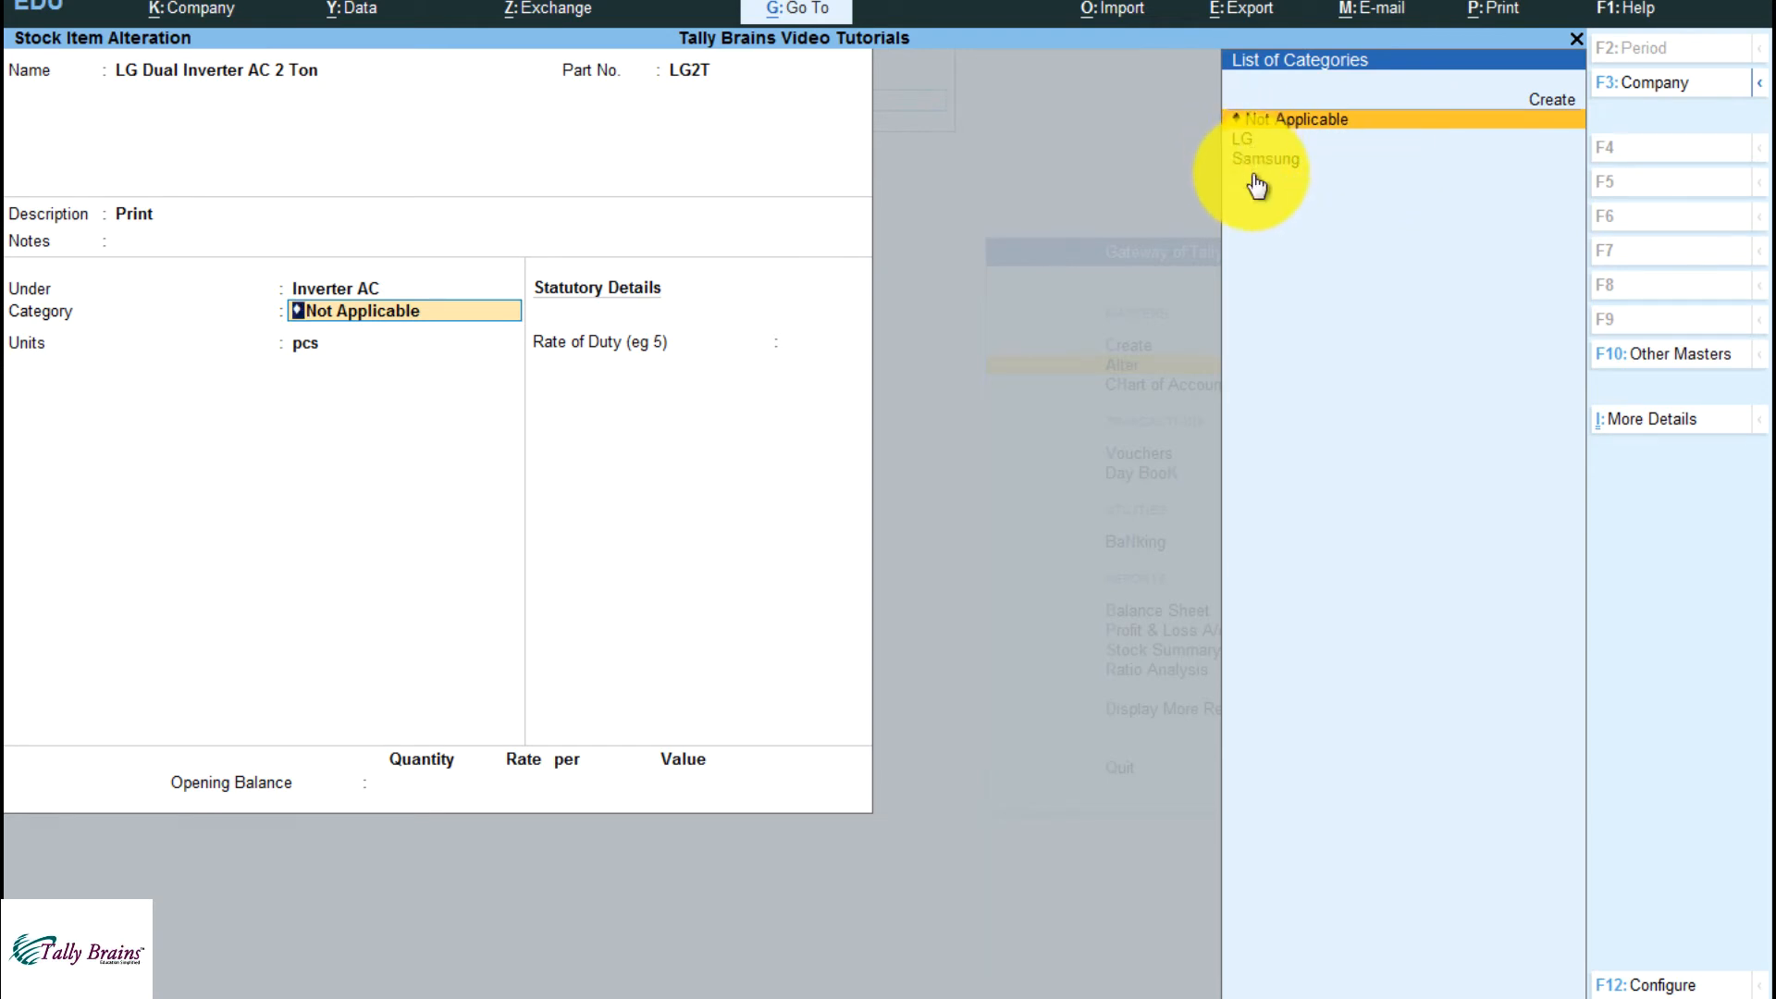
pyautogui.press('Down')
pyautogui.press('Return')
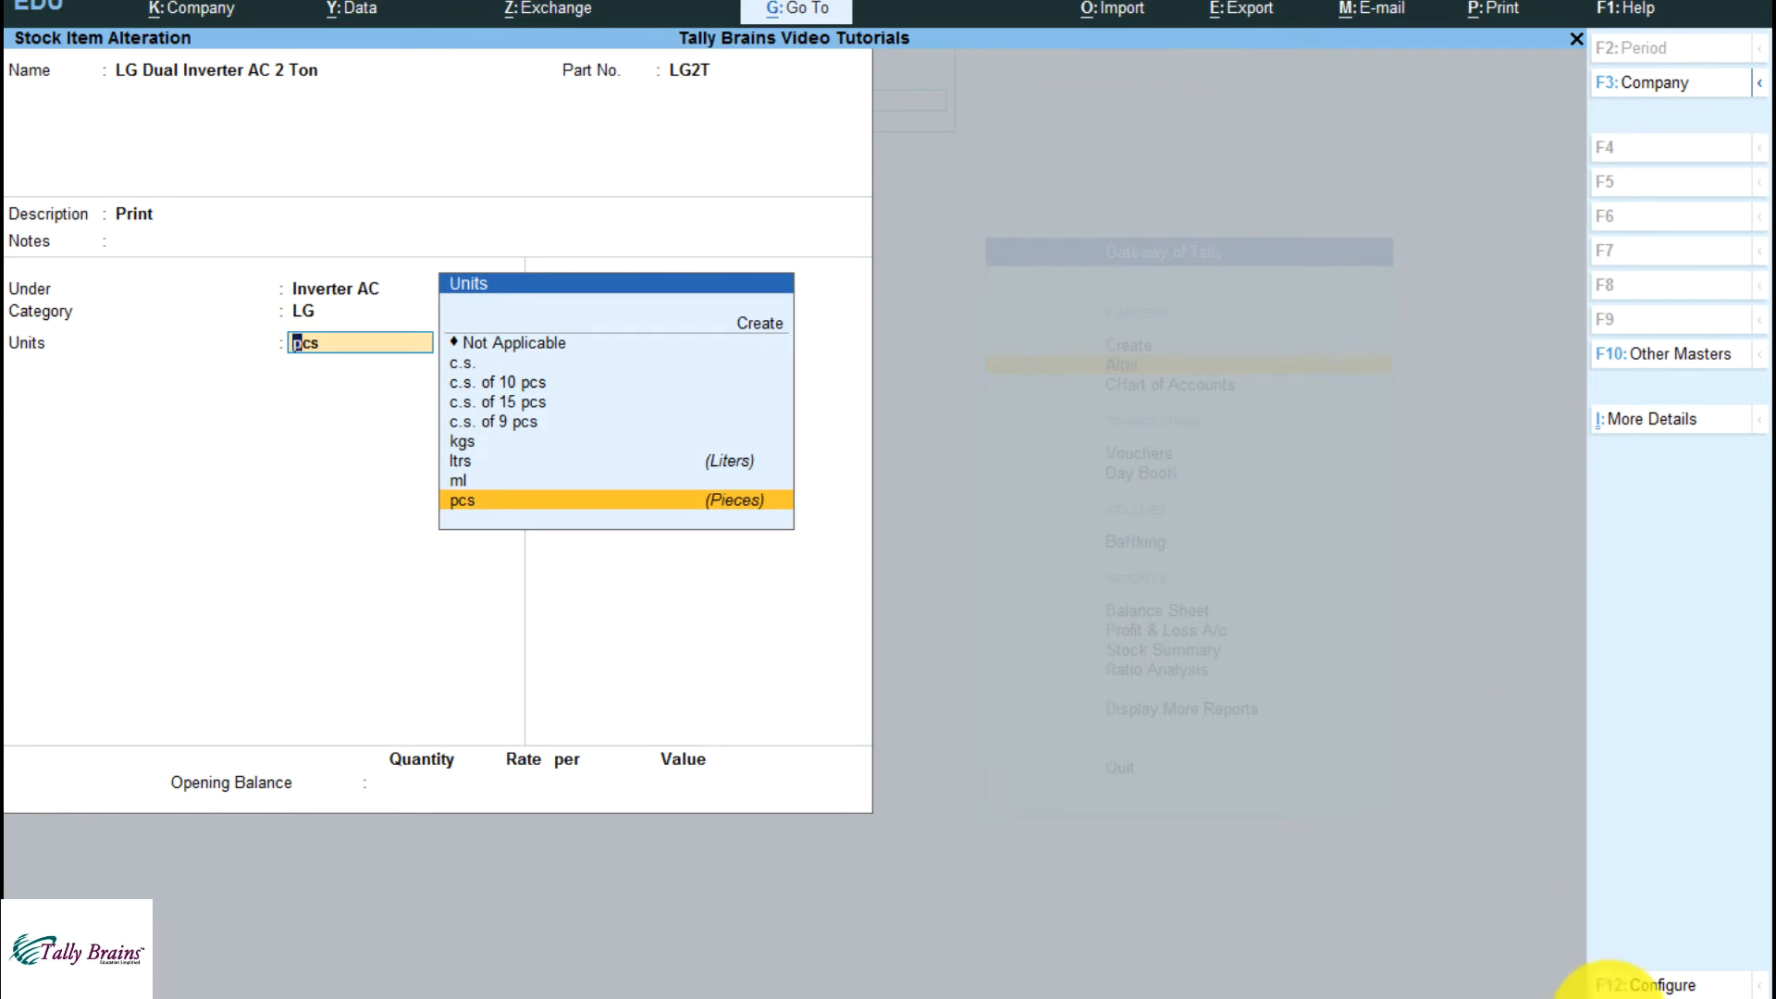
# Set Provide Units of Measurement (UoM) for Stock Items to No and accept the configuration
pyautogui.click(1660, 984)
pyautogui.press('Down')
pyautogui.press('Down')
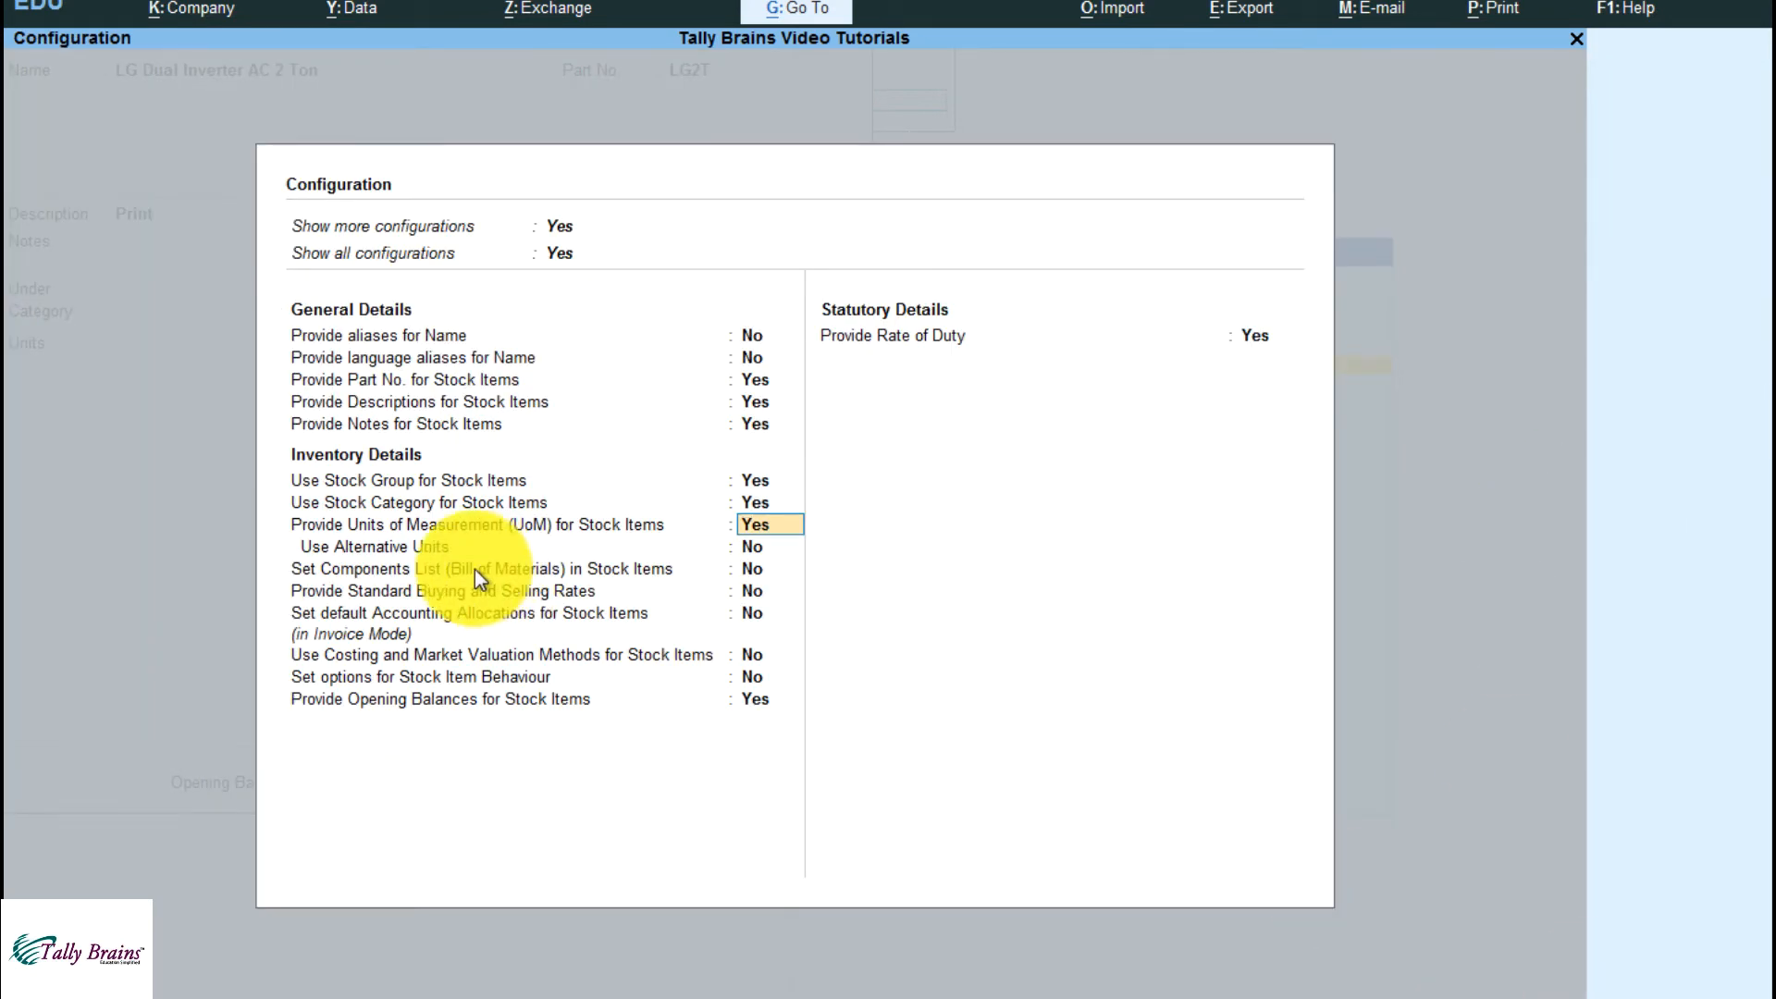
pyautogui.press('n')
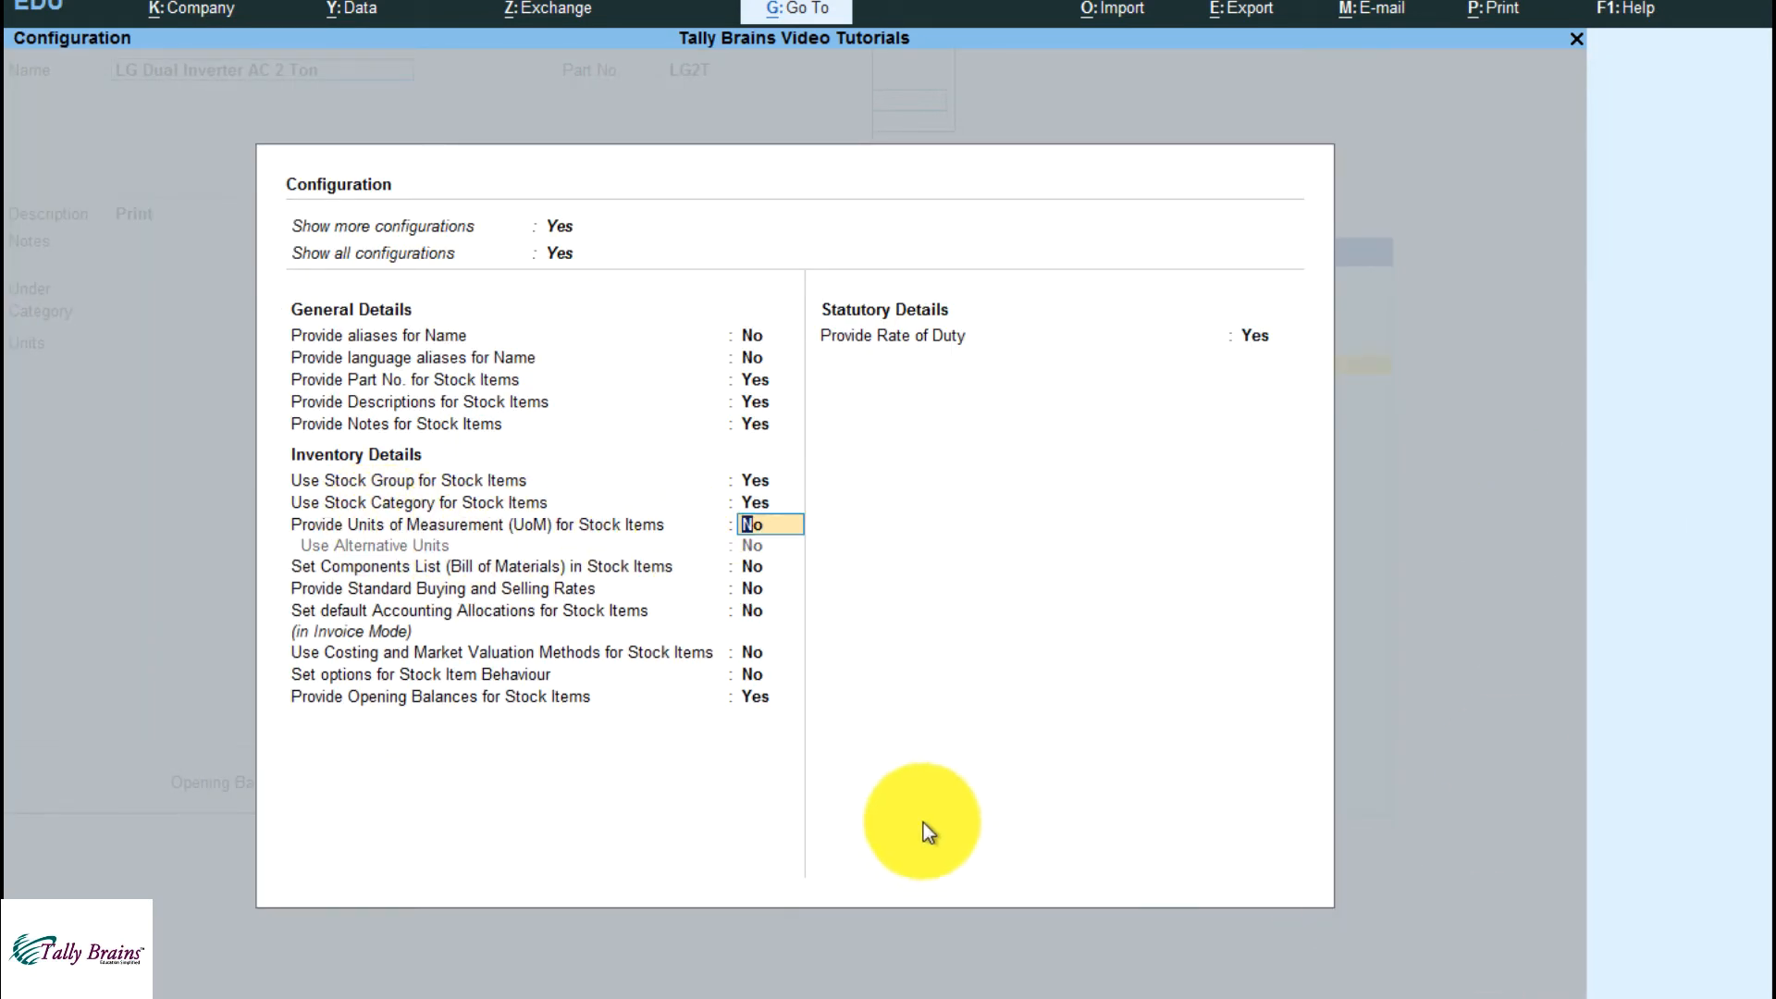
pyautogui.hotkey('ctrl', 'a')
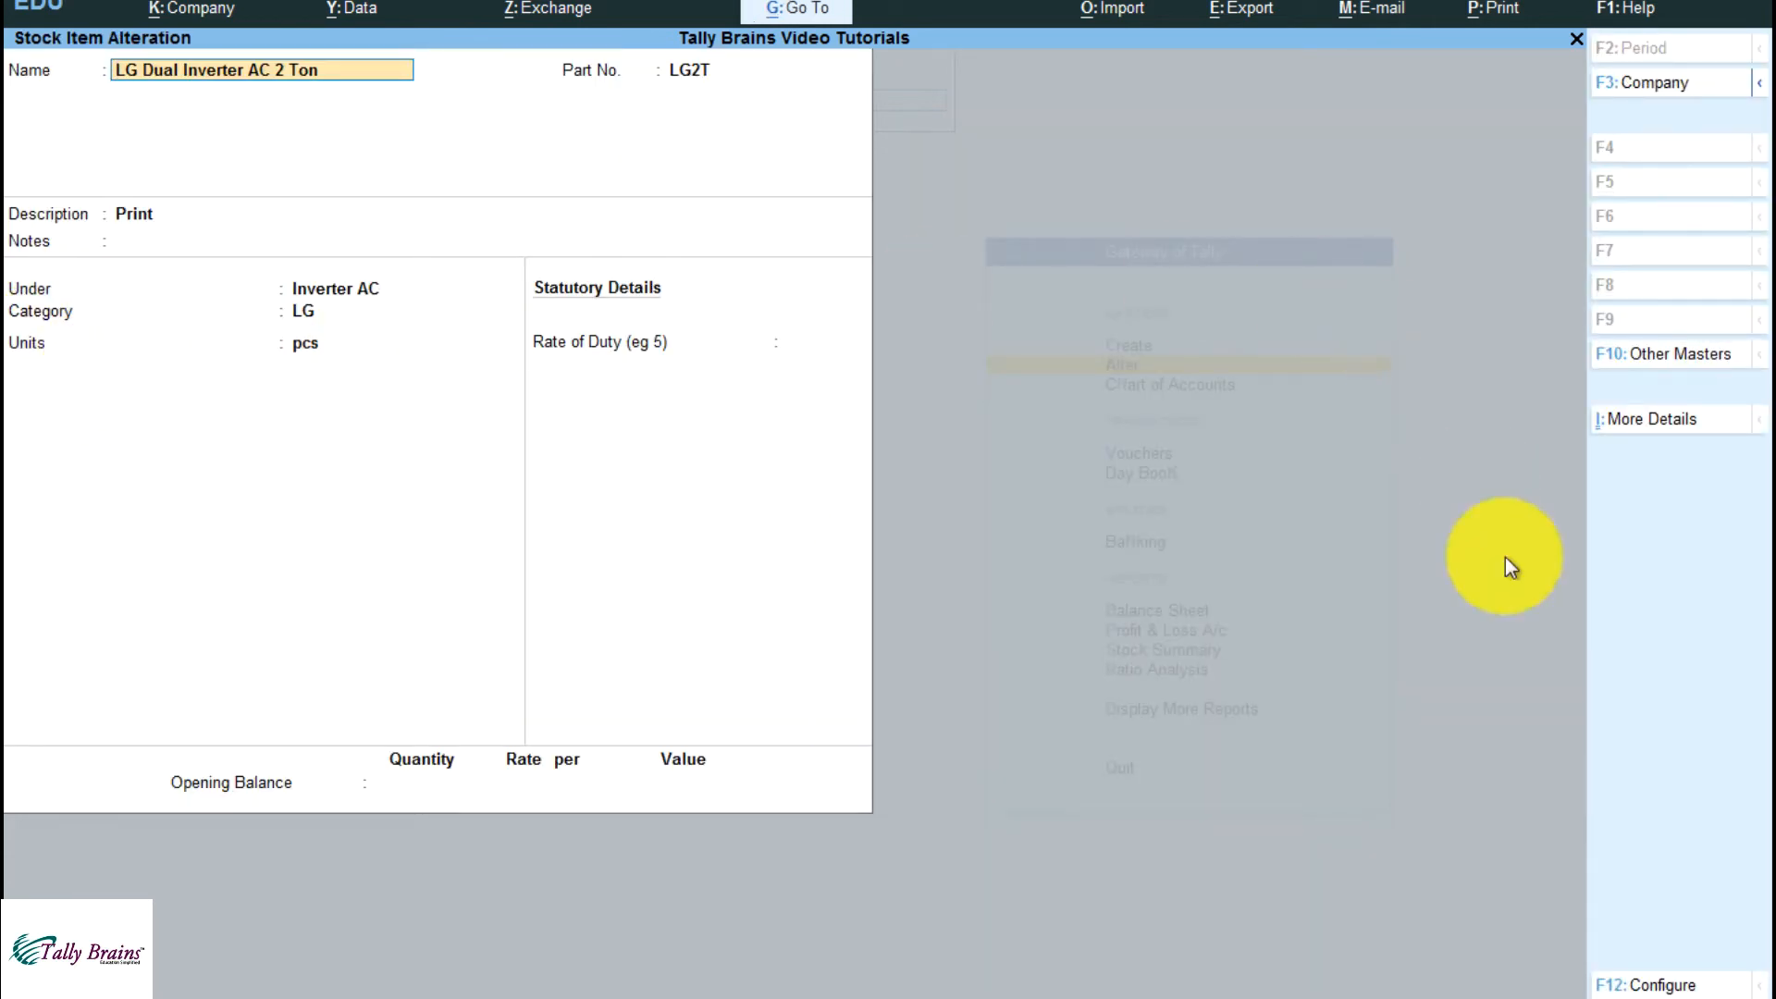
# Set Provide Units of Measurement (UoM) for Stock Items and Use Alternative Units to Yes, and accept the configuration
pyautogui.click(1645, 984)
pyautogui.press('Down')
pyautogui.press('Down')
pyautogui.press('Down')
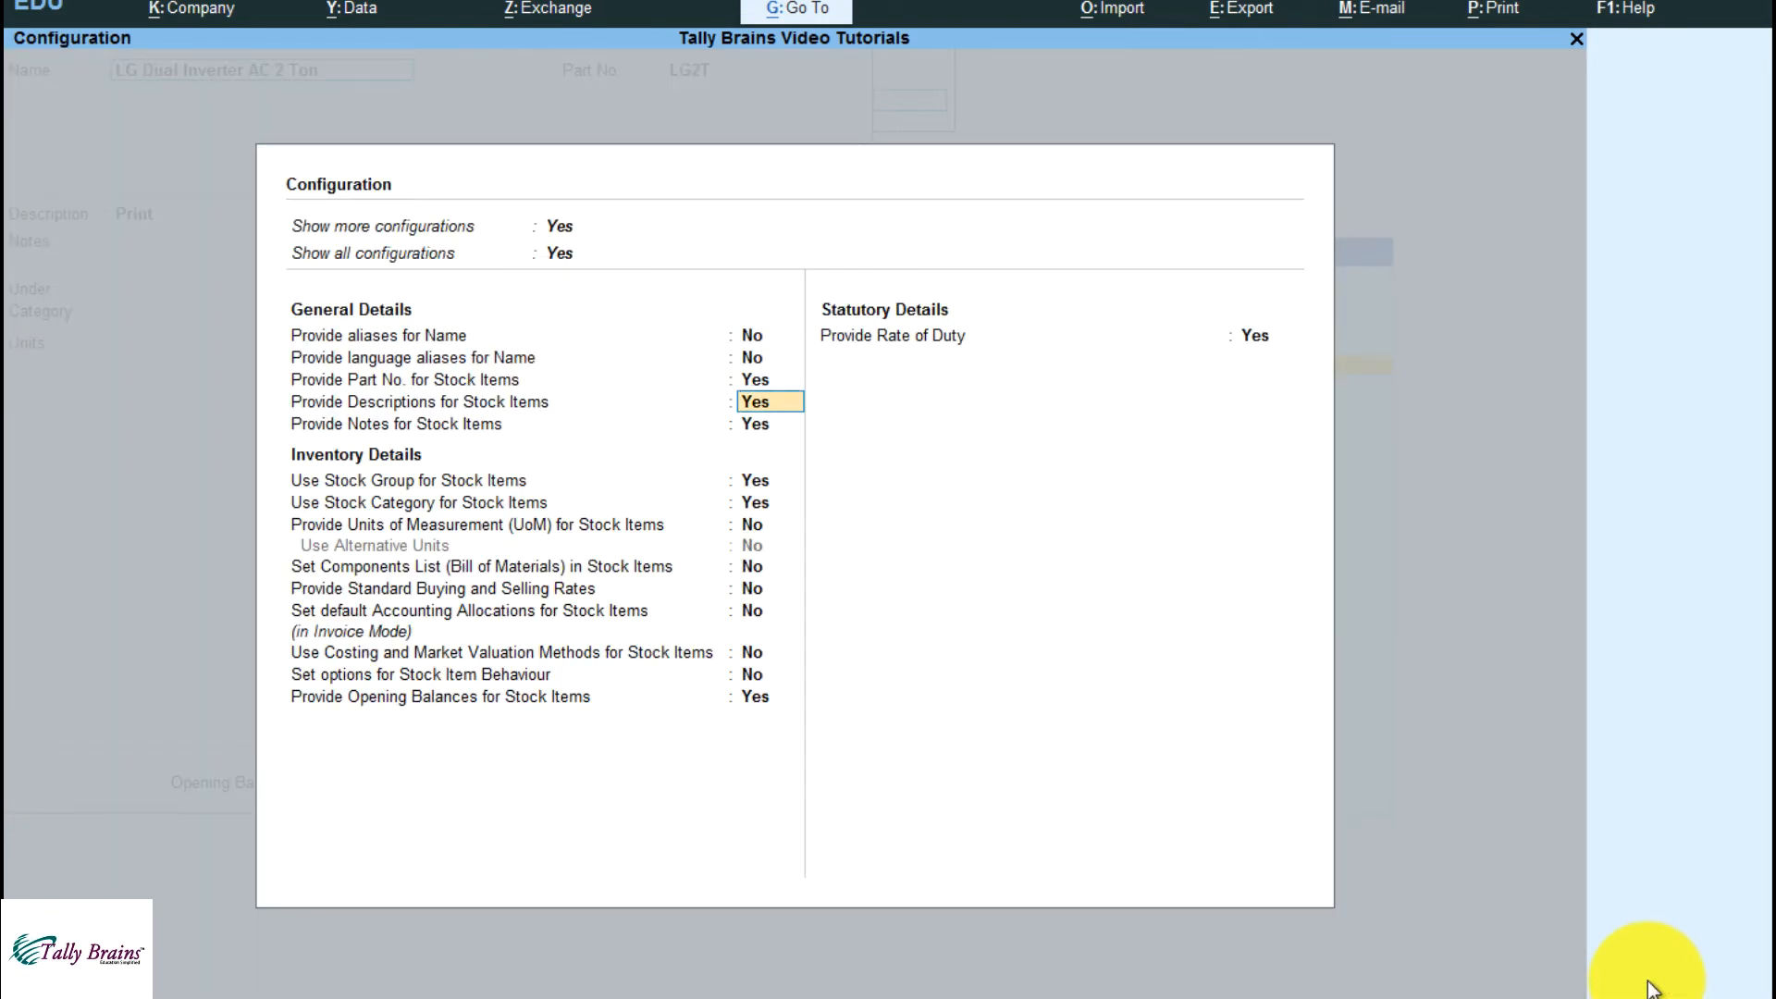
pyautogui.press('Down')
pyautogui.press('Down')
pyautogui.press('Down')
pyautogui.press('Down')
pyautogui.write('y')
pyautogui.press('Return')
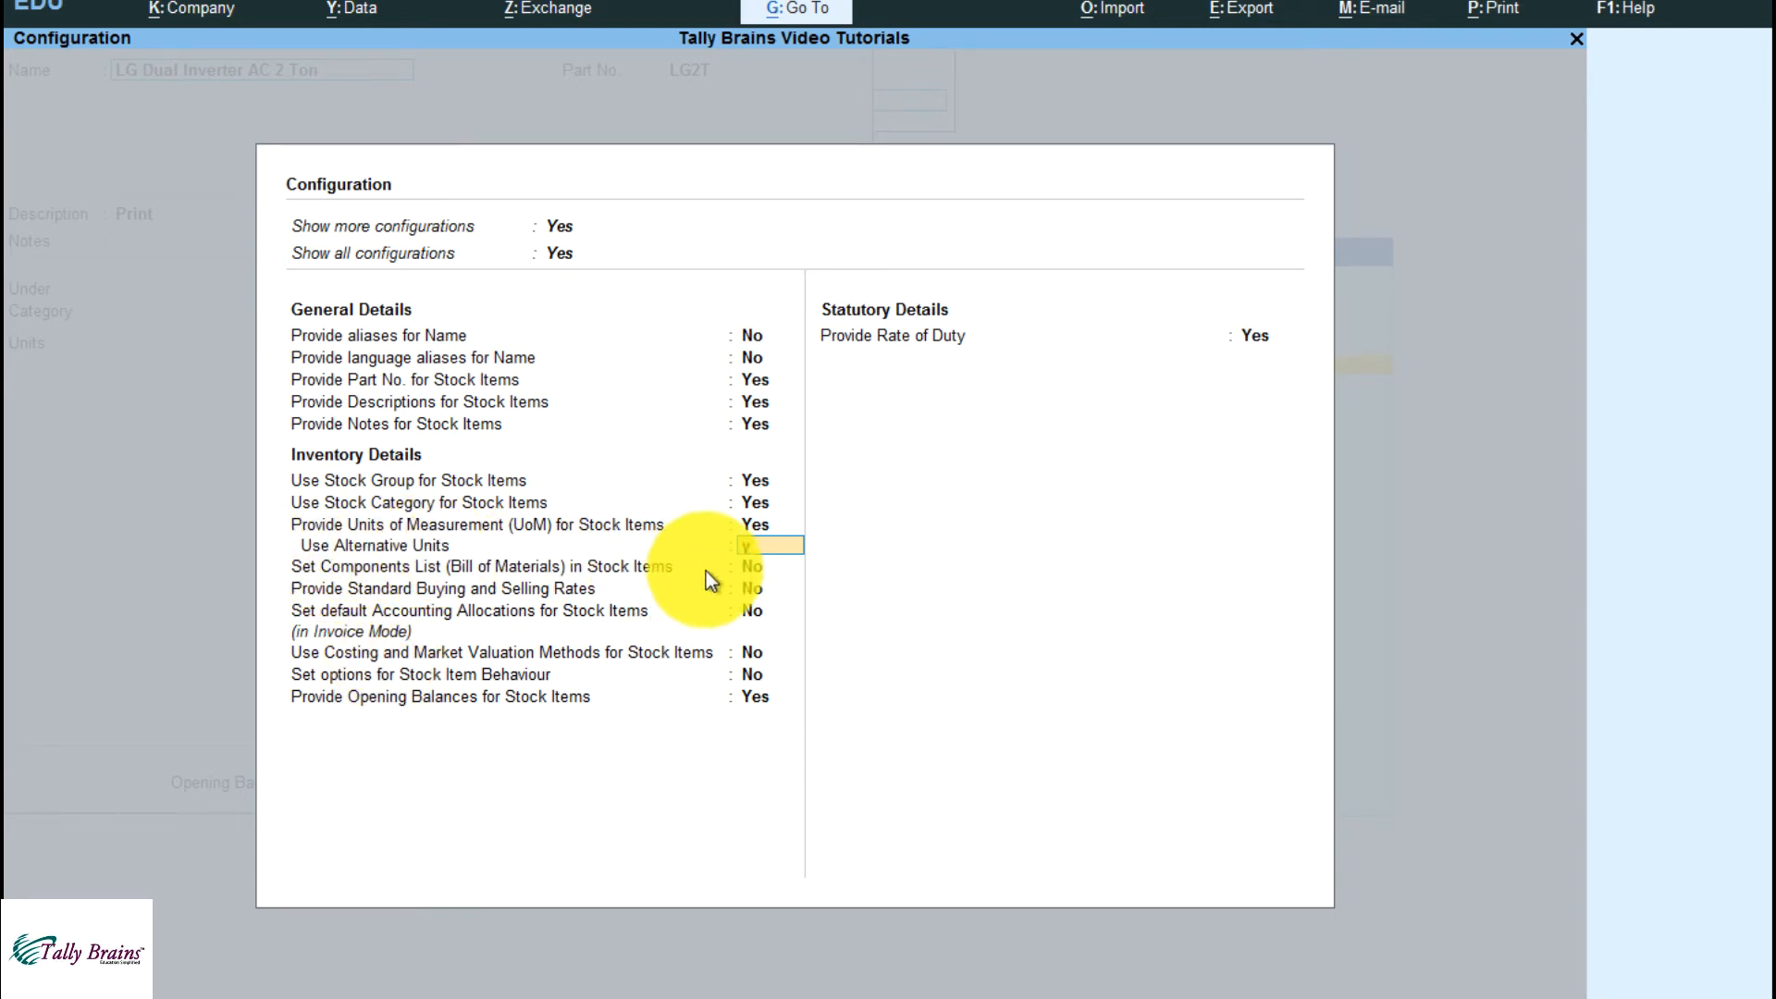
pyautogui.write('y')
pyautogui.press('Return')
pyautogui.hotkey('ctrl', 'a')
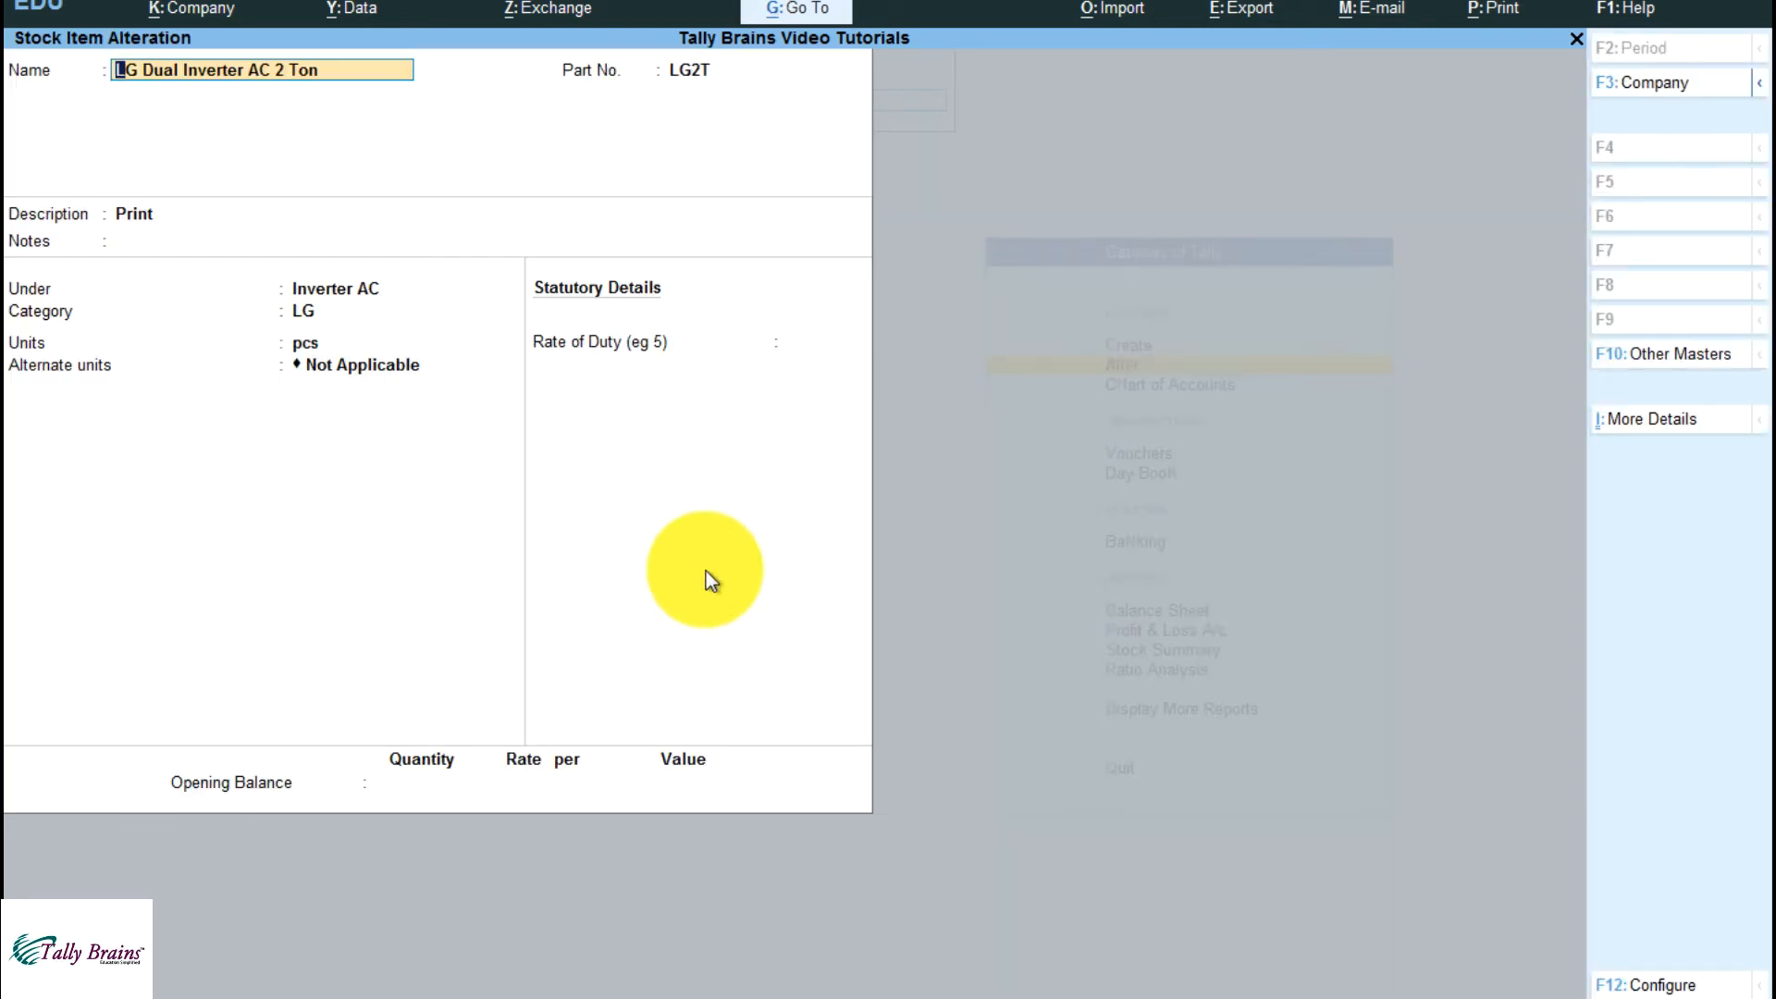
# Choose c.s. as the item's alternate unit
pyautogui.press('Return')
pyautogui.press('Return')
pyautogui.press('Return')
pyautogui.press('Return')
pyautogui.press('Return')
pyautogui.press('Return')
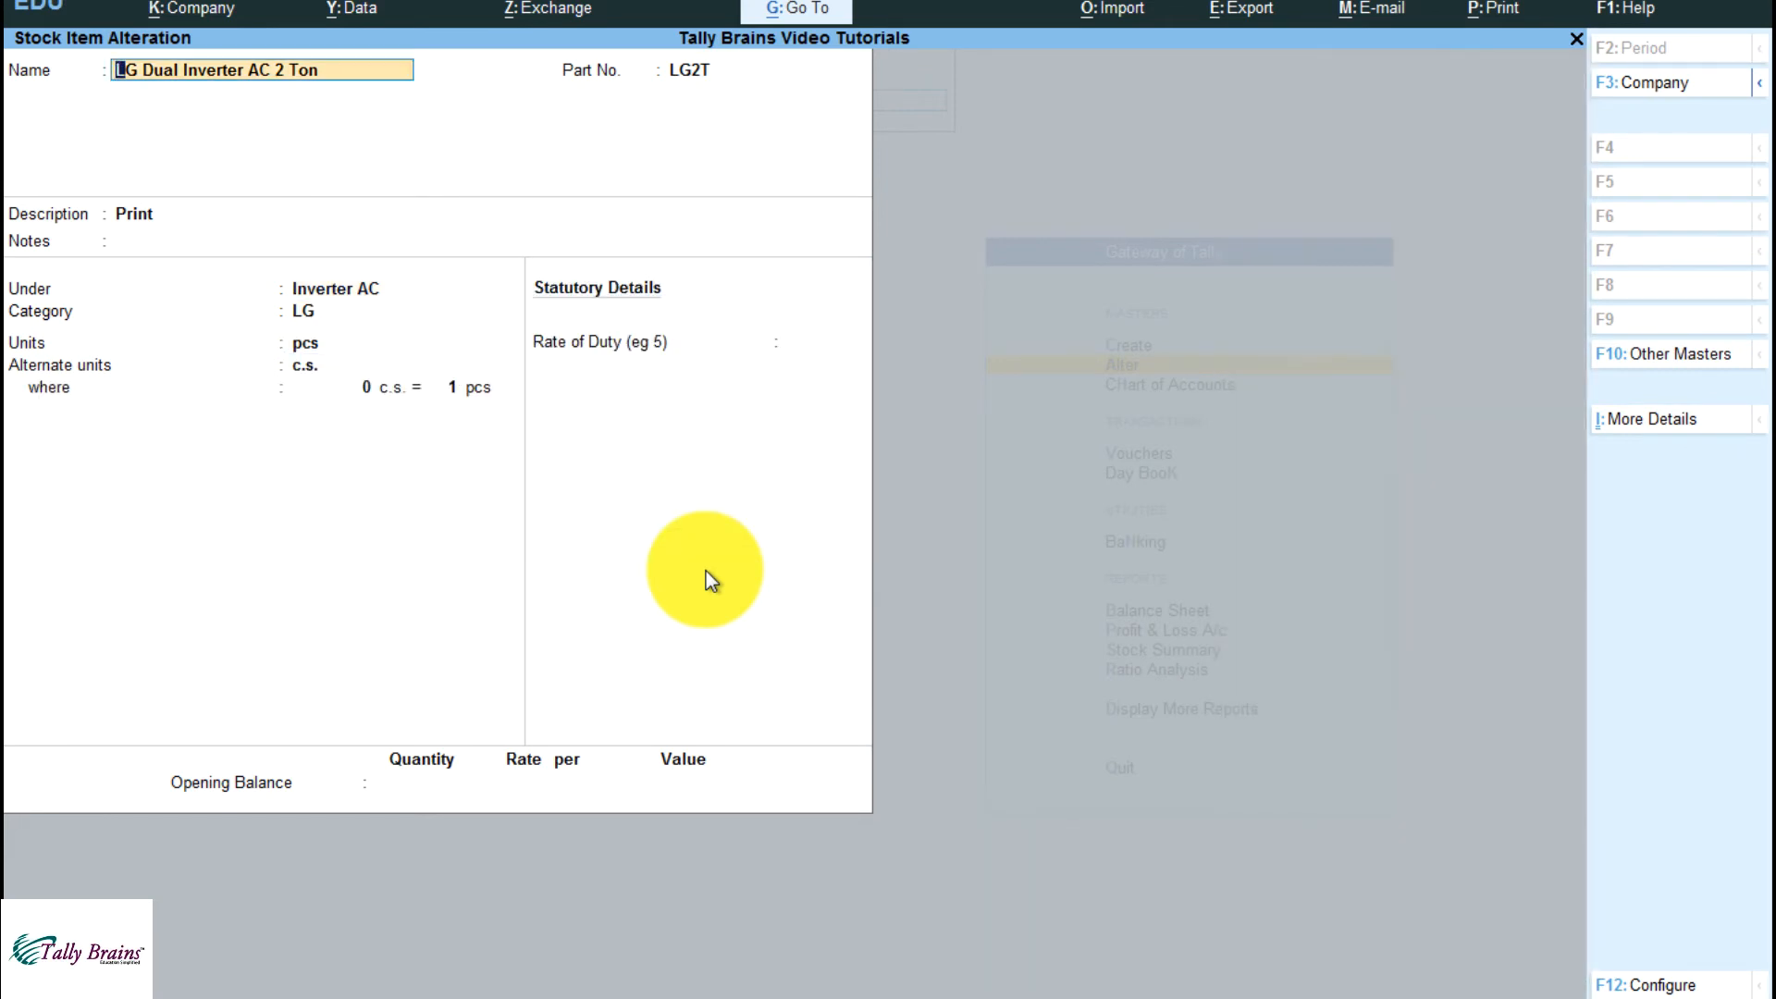
pyautogui.press('Return')
pyautogui.press('Return')
pyautogui.press('Return')
pyautogui.press('Return')
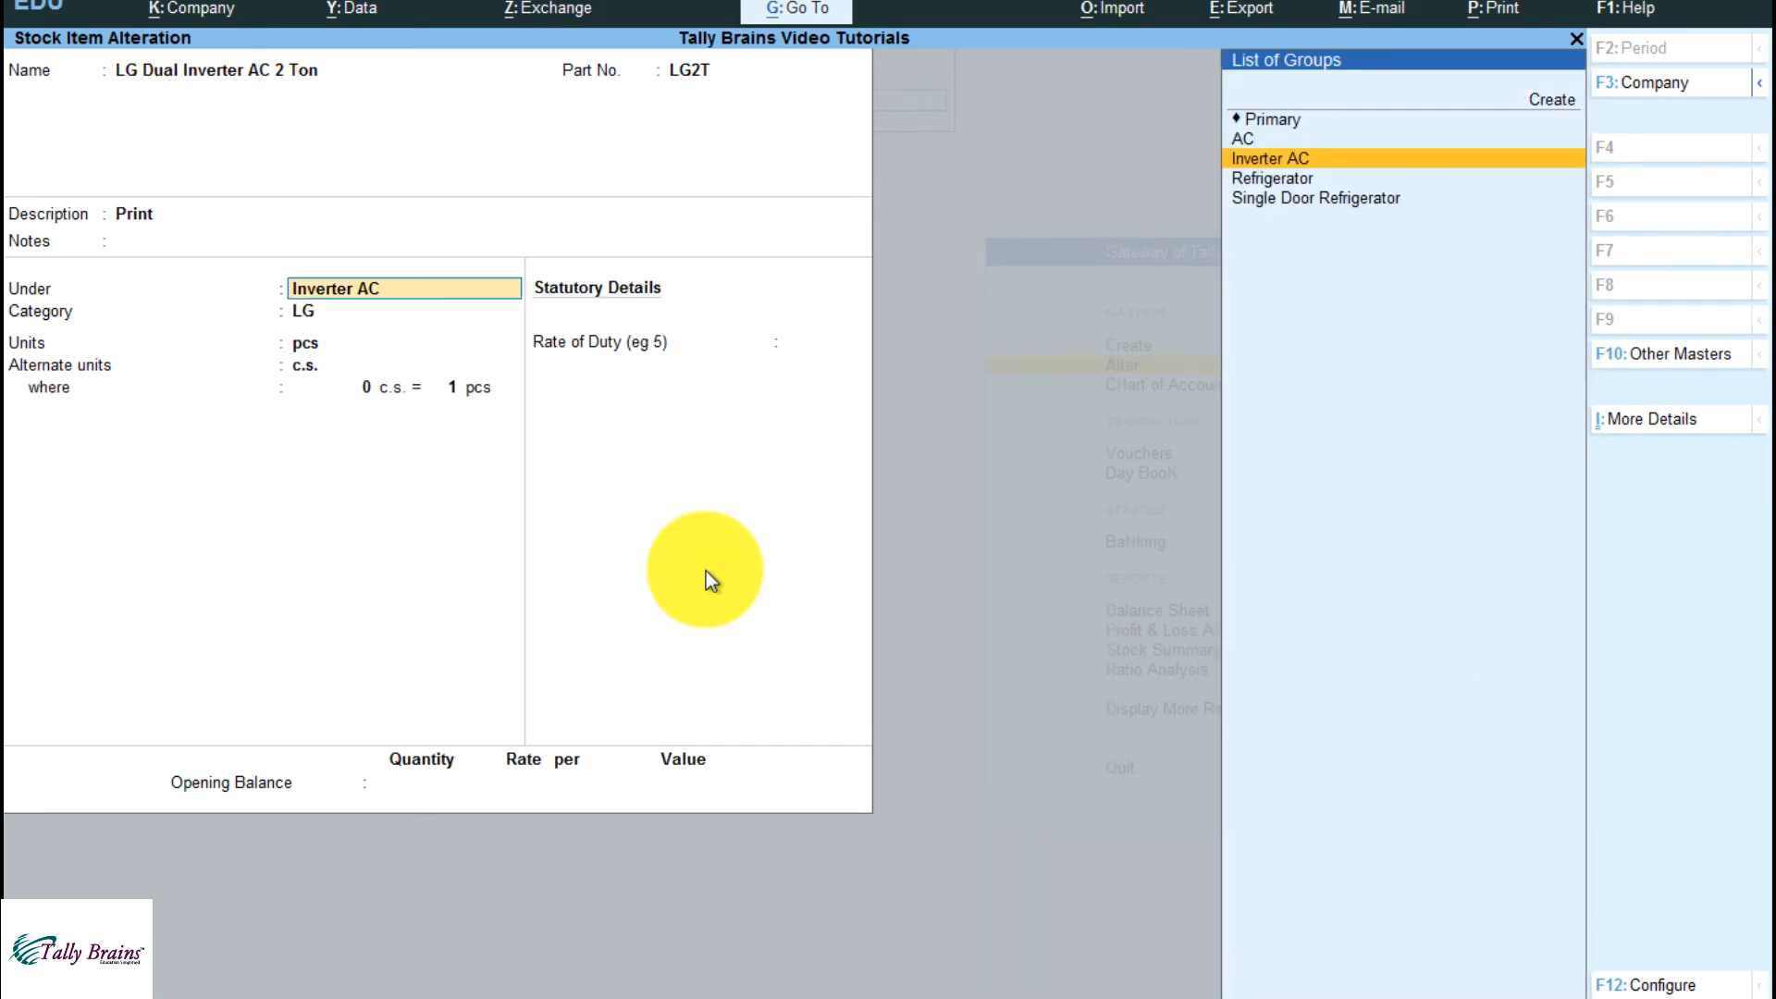
# Define the alternate unit conversion as 1 c.s. = 2 pcs and proceed past the rate of duty to the opening balance
pyautogui.press('Return')
pyautogui.press('Return')
pyautogui.press('Return')
pyautogui.press('Return')
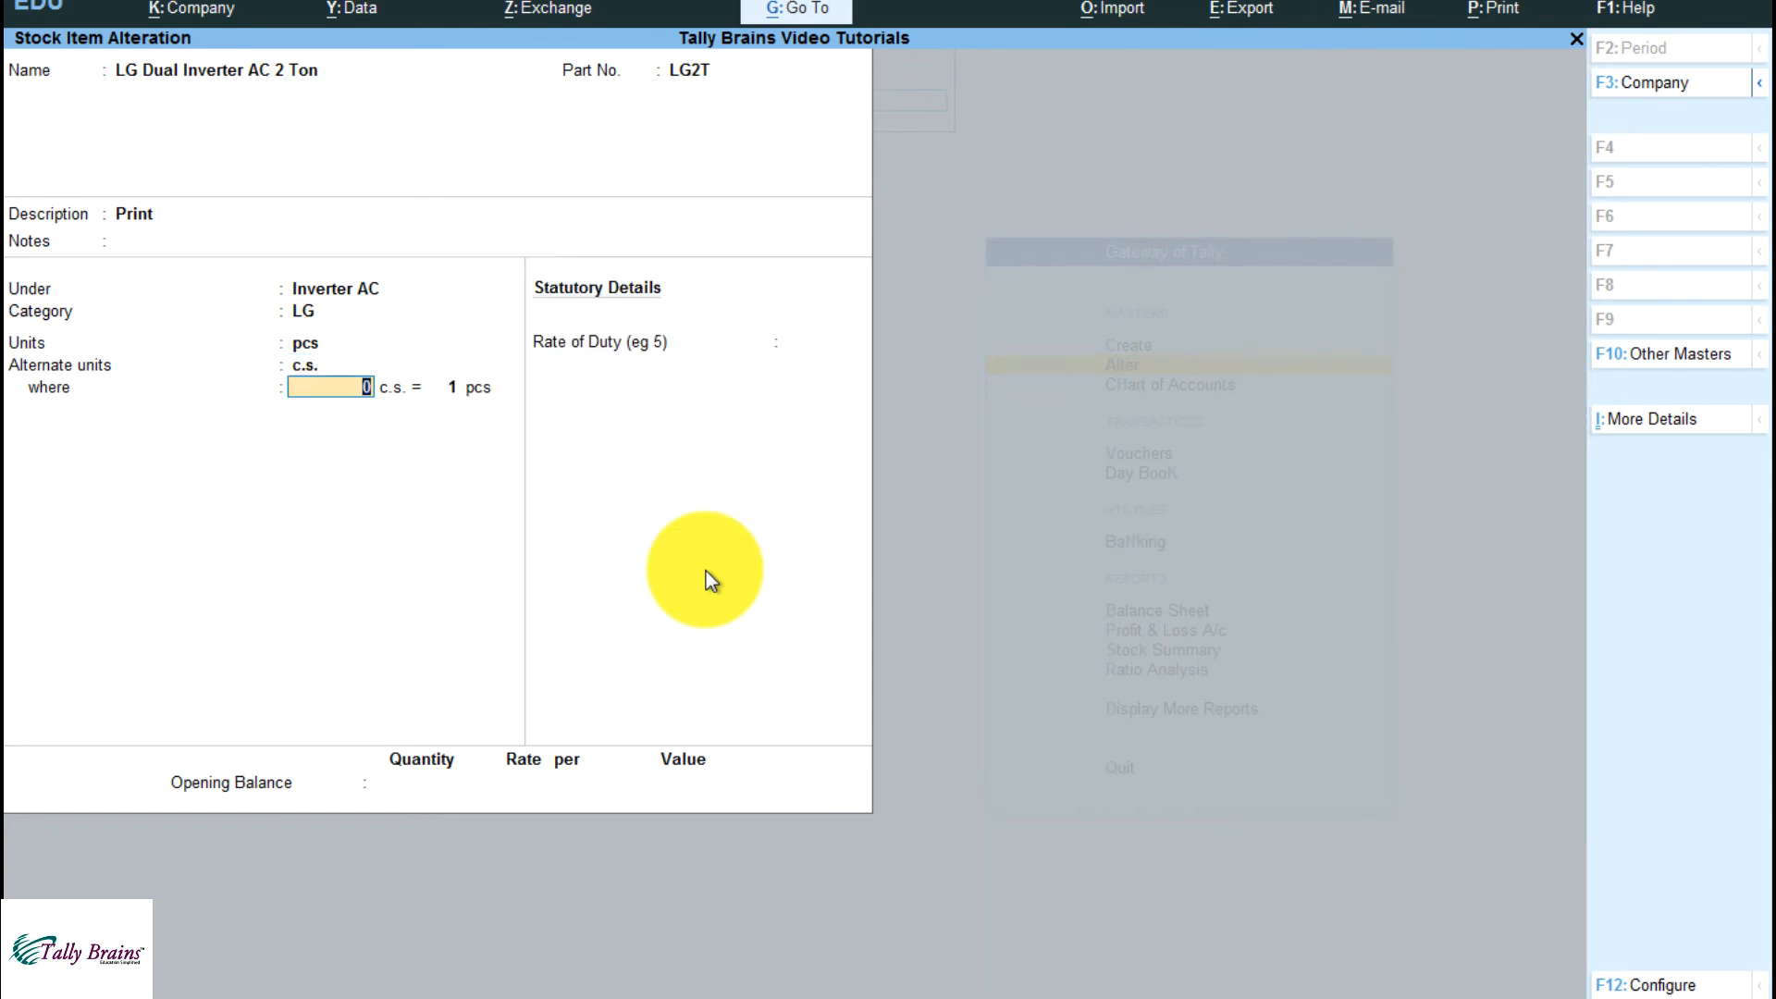
pyautogui.write('1')
pyautogui.press('Return')
pyautogui.write('2')
pyautogui.press('Return')
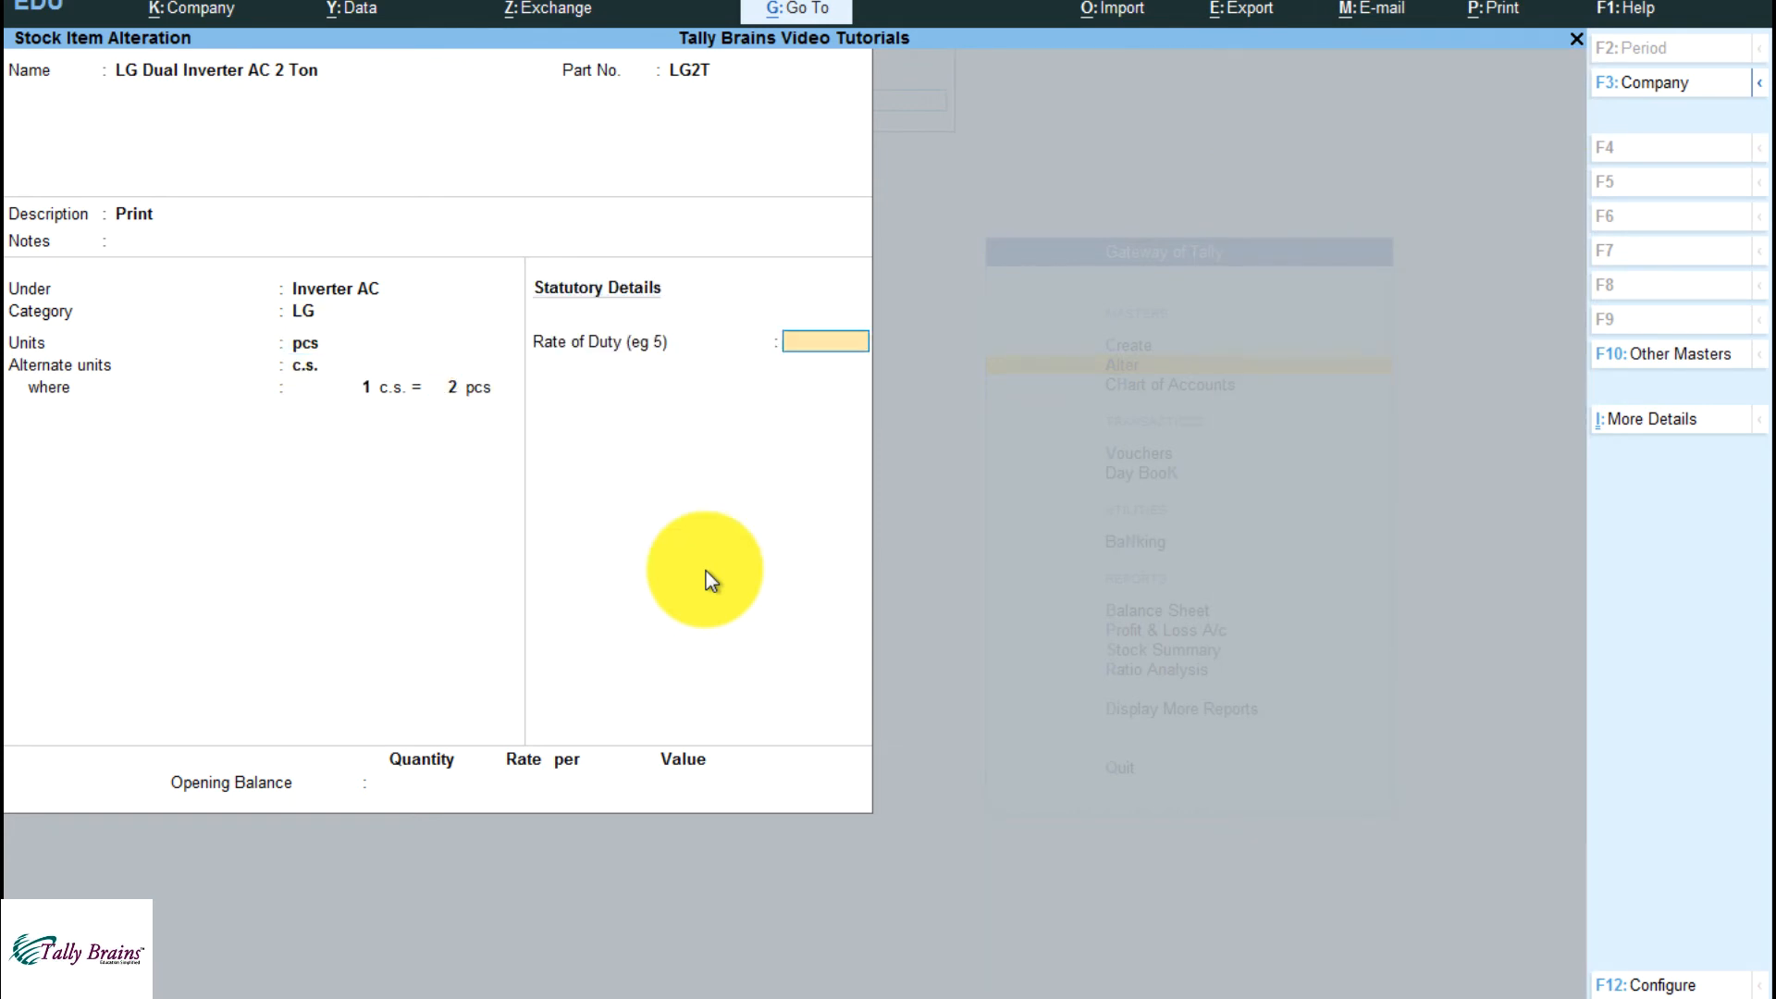
pyautogui.press('Return')
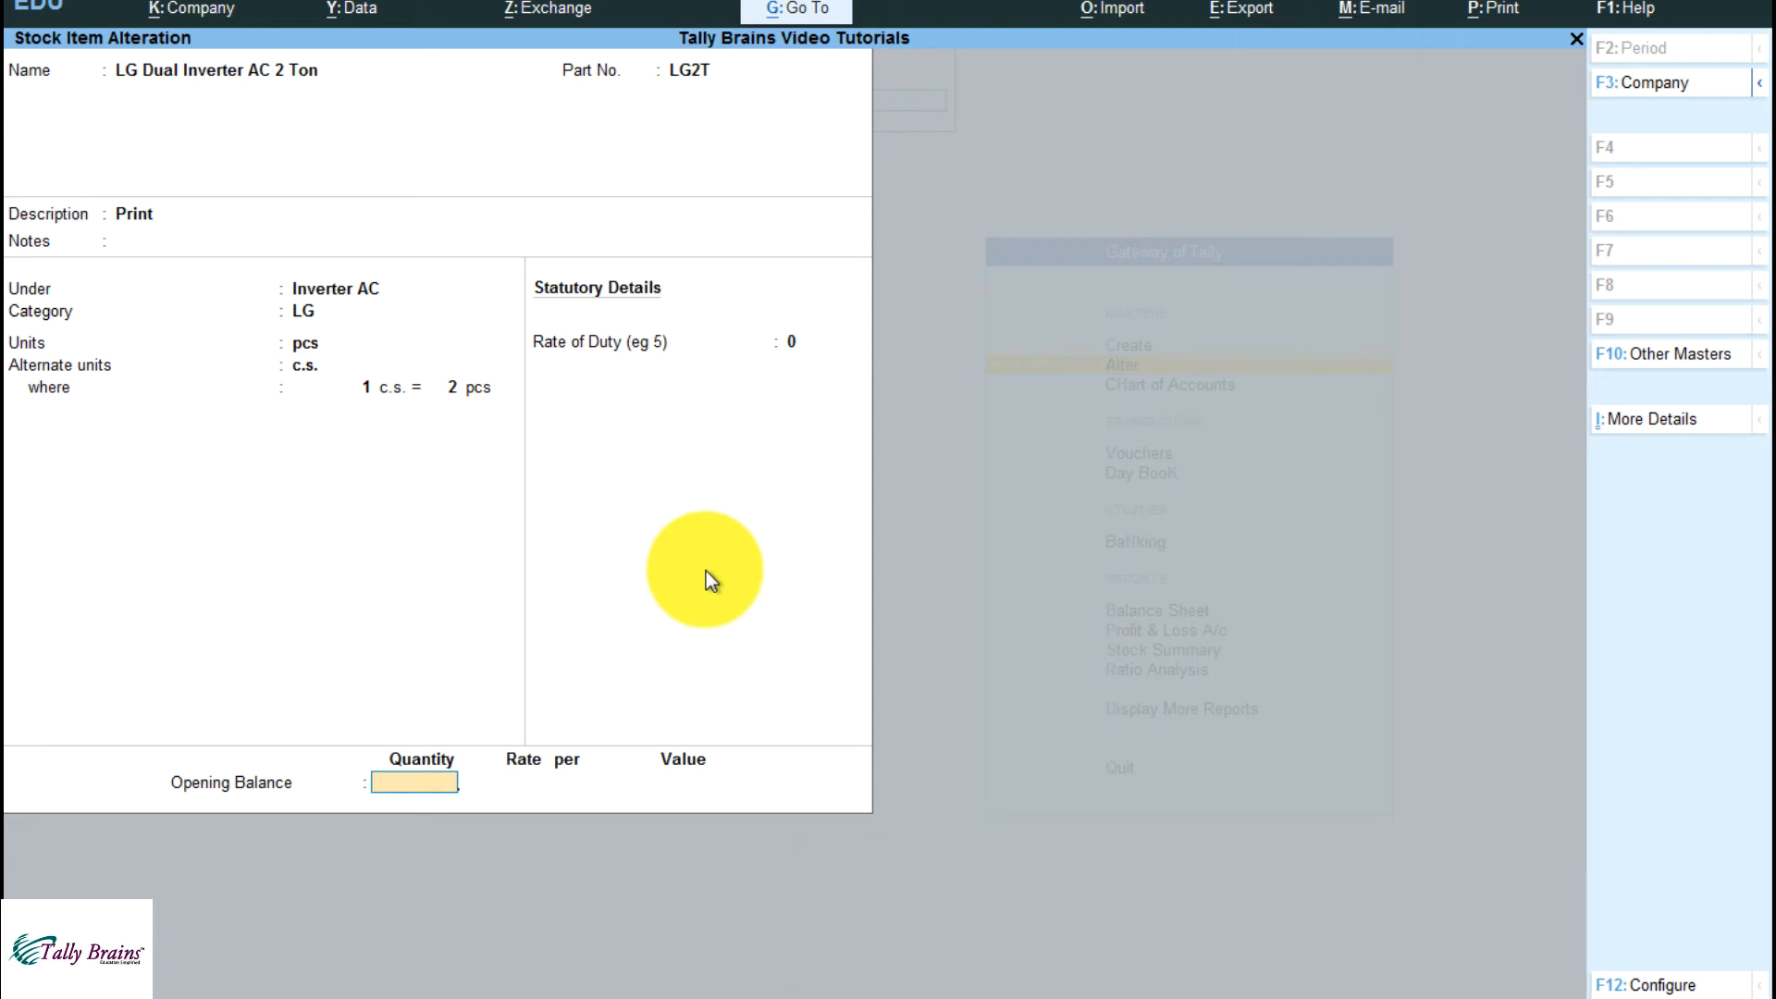
# Enter an opening balance quantity of 2 c.s. for the stock item and proceed to its godown allocation
pyautogui.write('2')
pyautogui.write(' c.s')
pyautogui.press('Return')
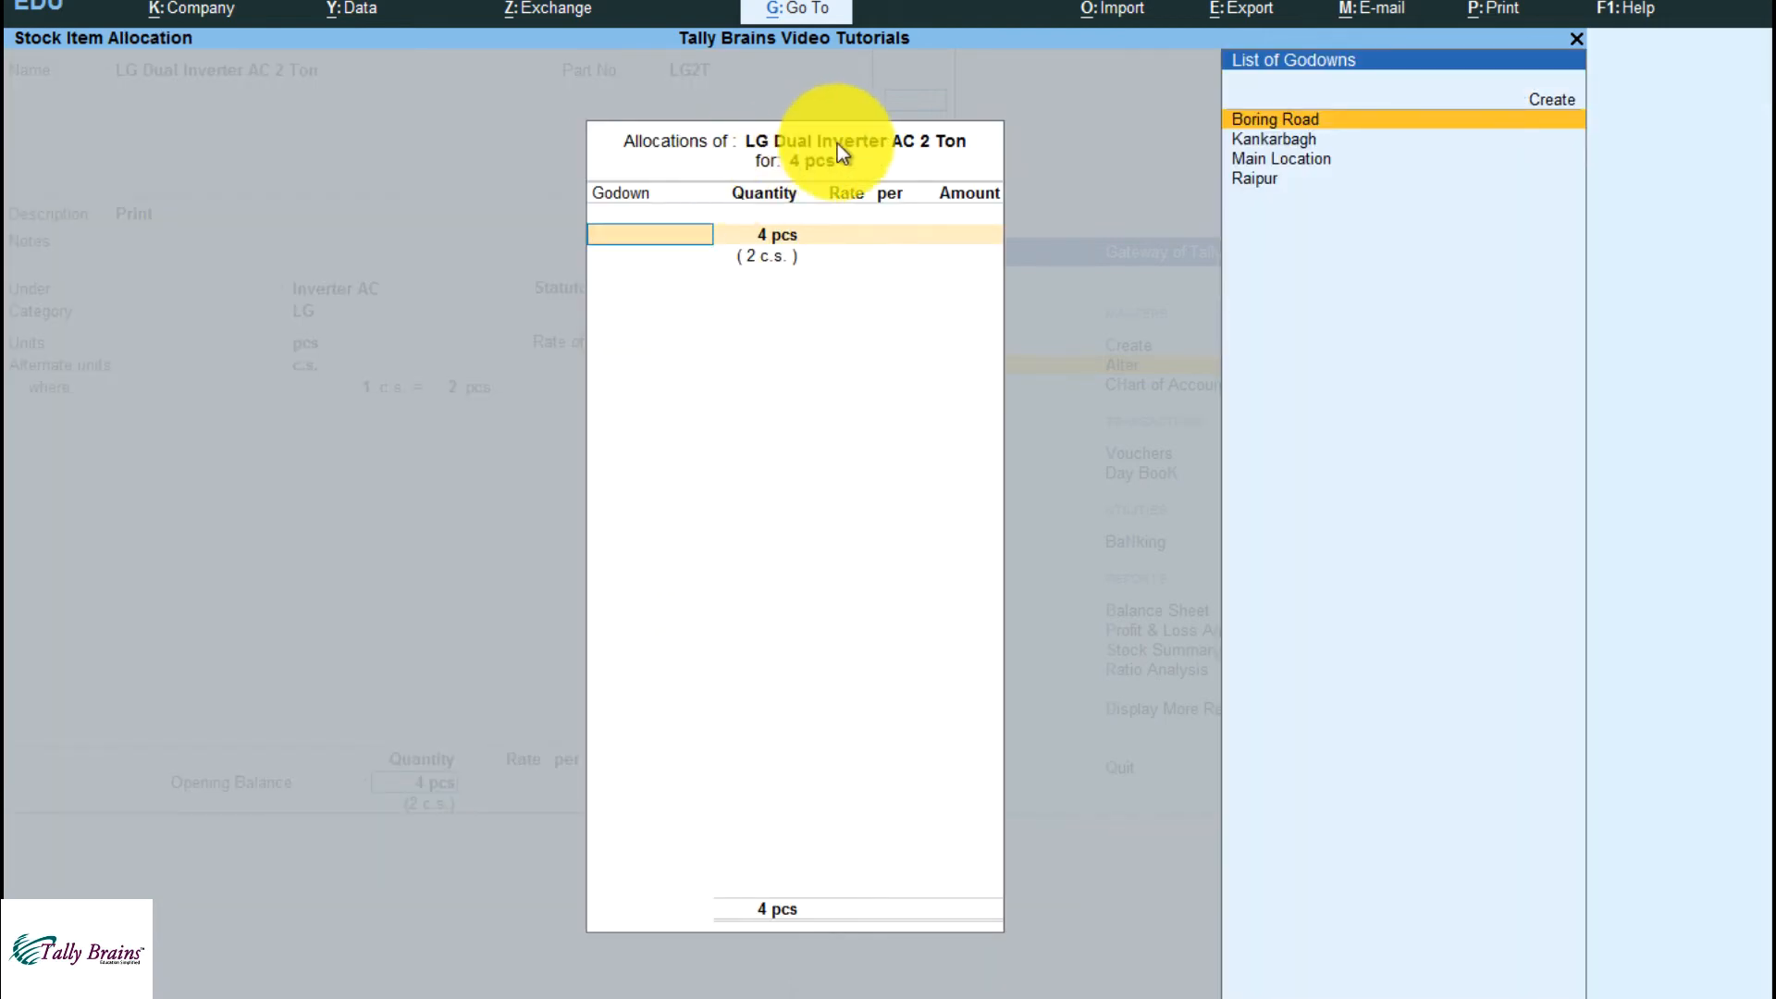
# Set Provide Standard Buying and Selling Rates to Yes in the stock item configuration and accept it
pyautogui.press('F12')
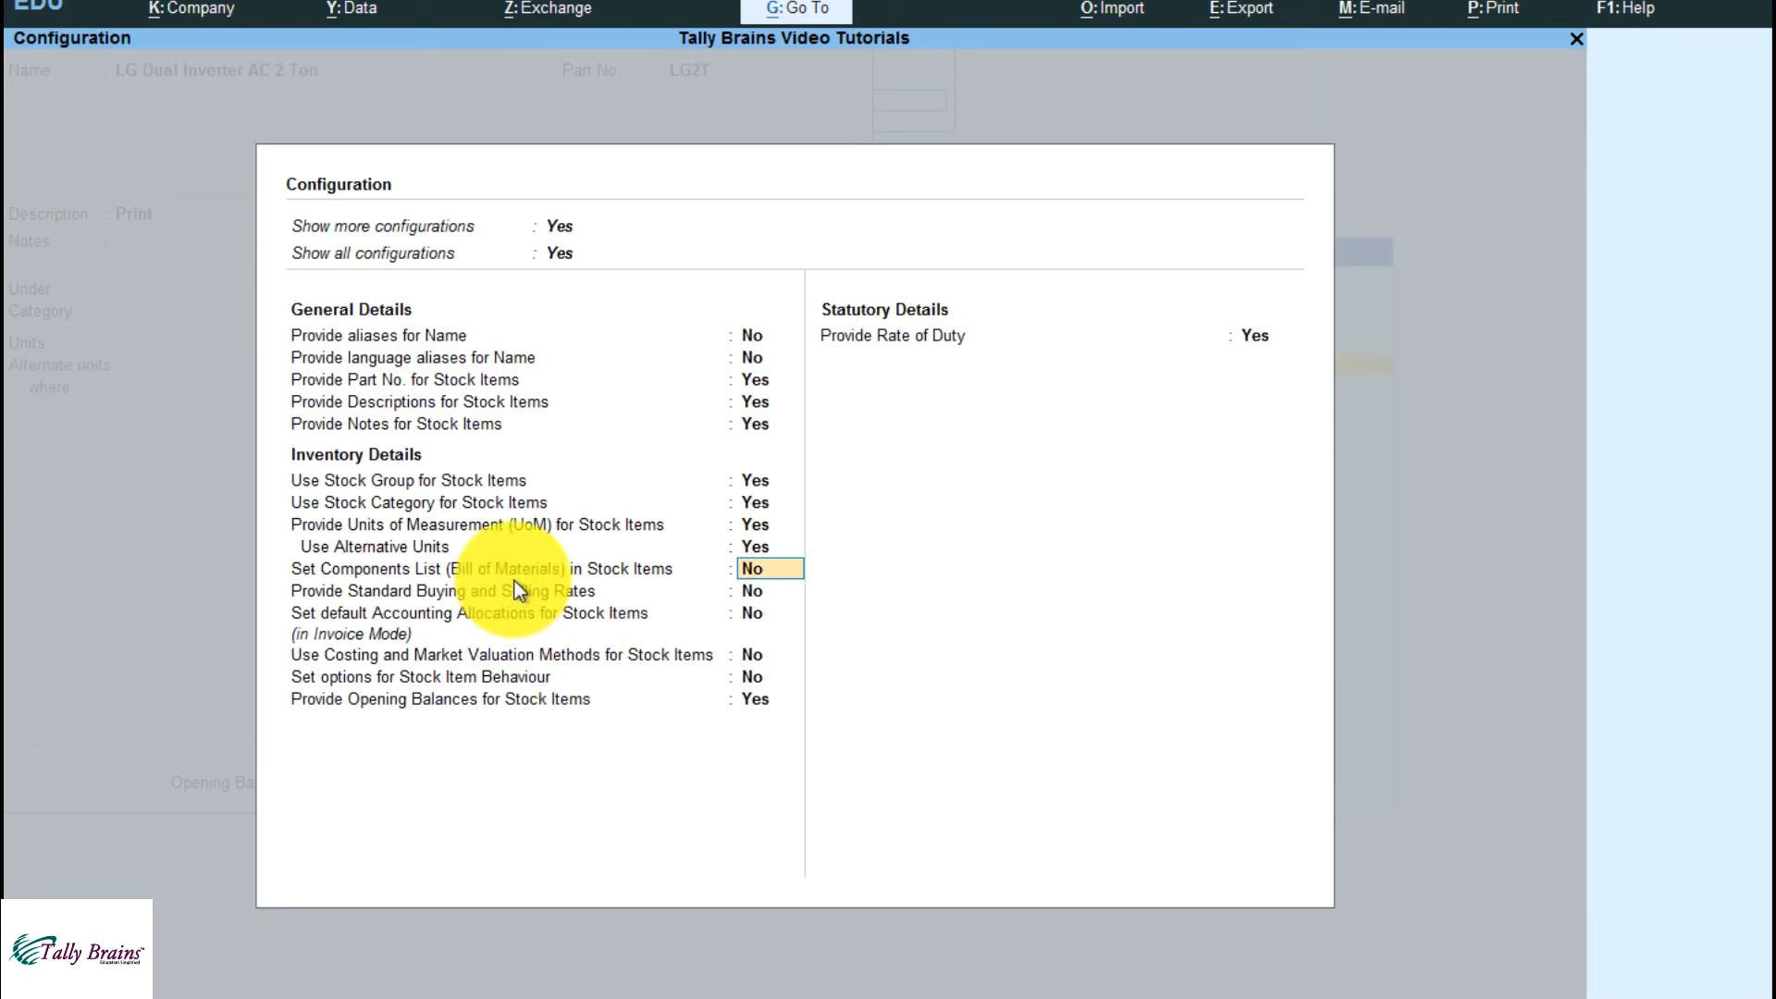
pyautogui.press('Return')
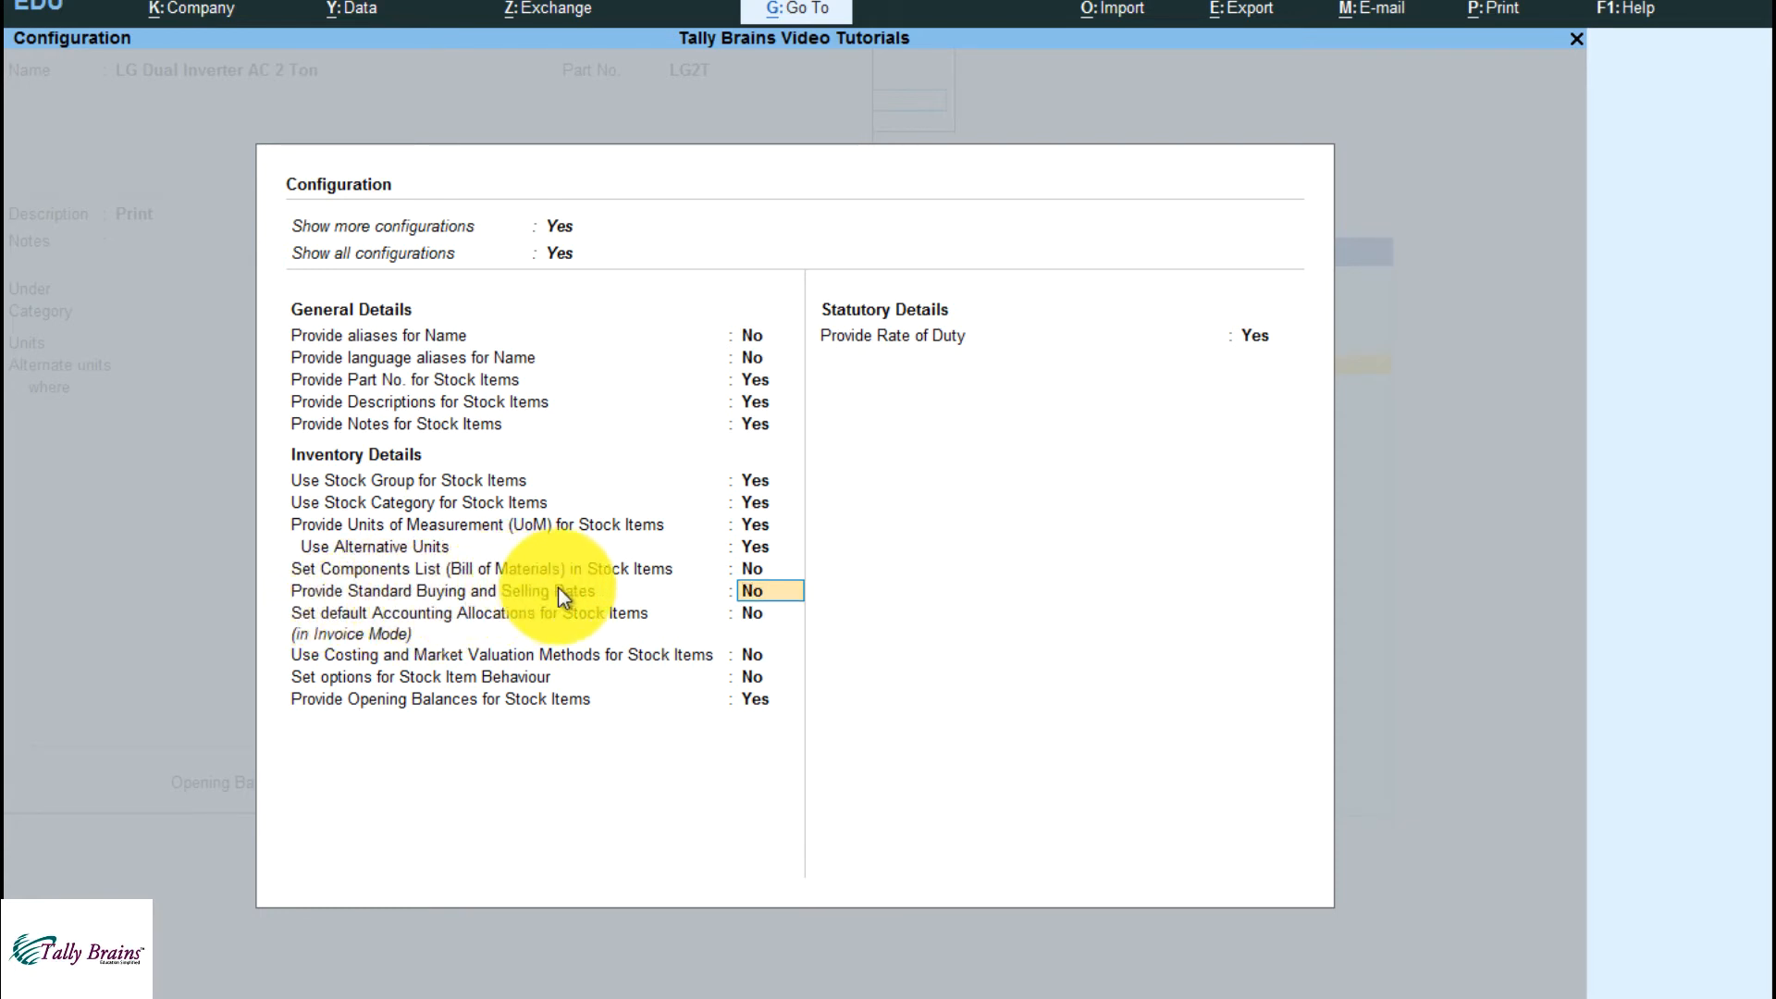
pyautogui.write('y')
pyautogui.press('Return')
pyautogui.hotkey('ctrl', 'a')
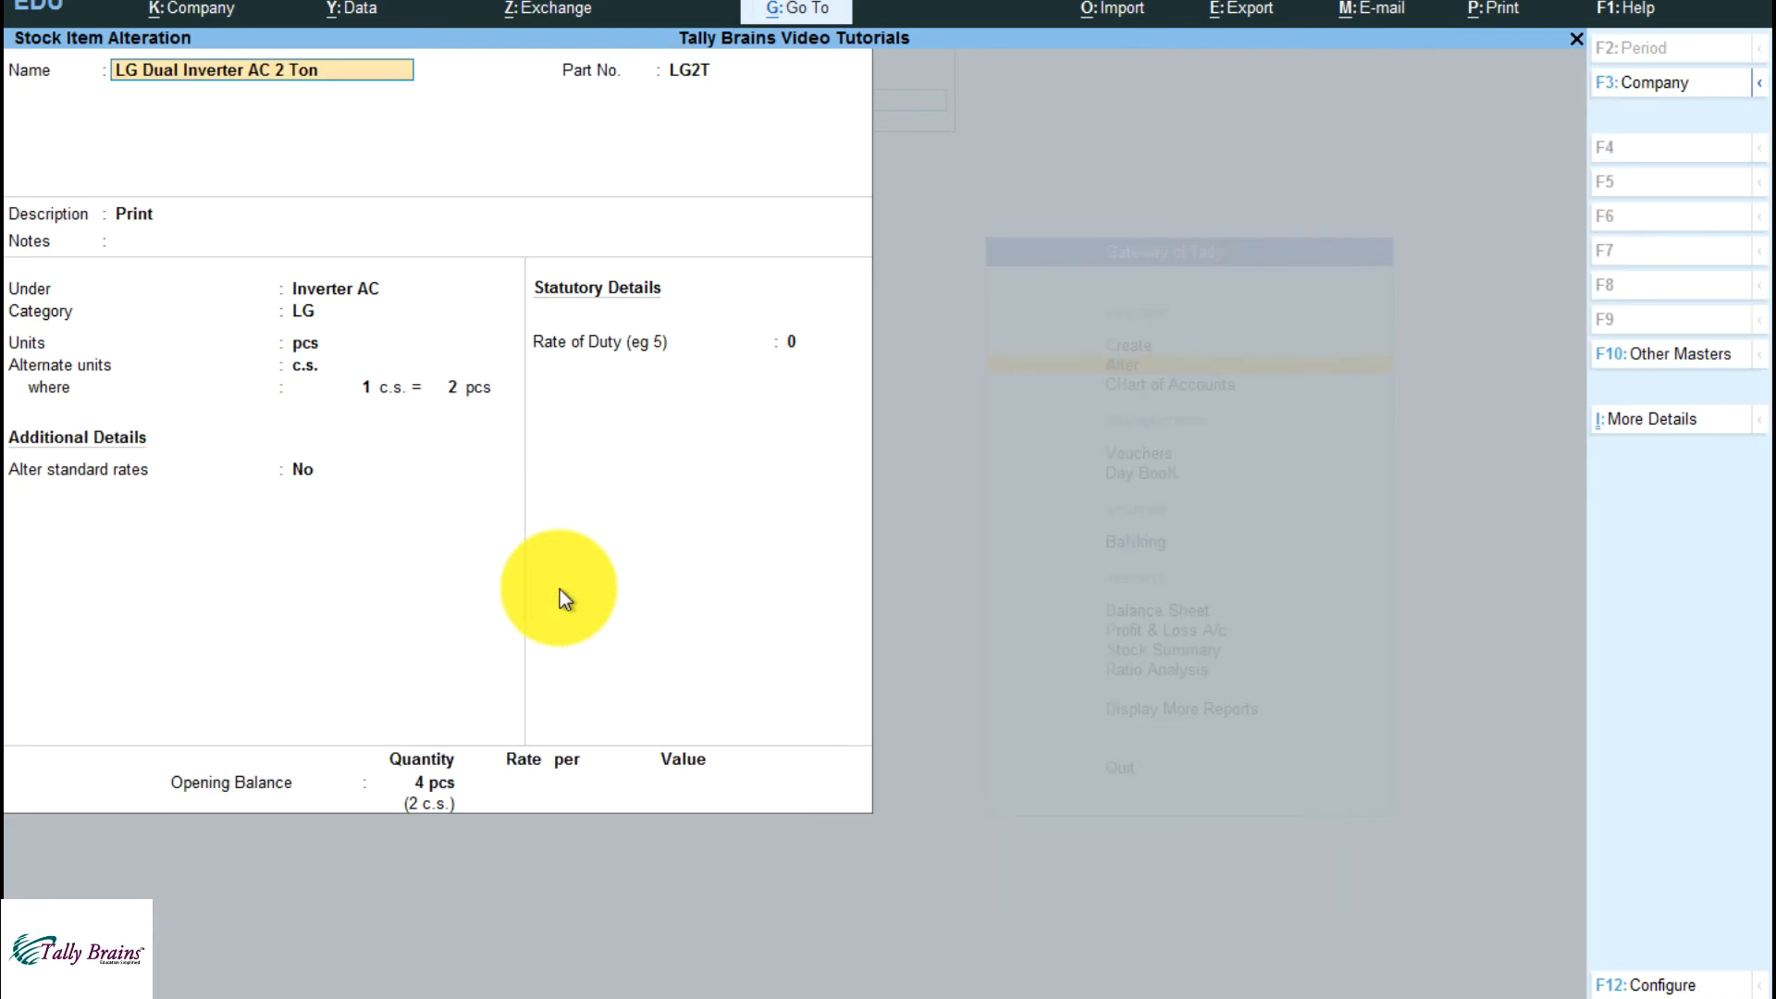
# Set Alter standard rates to Yes for LG Dual Inverter AC 2 Ton, keeping its preceding details as they are
pyautogui.press('Return')
pyautogui.press('Return')
pyautogui.press('Return')
pyautogui.press('Return')
pyautogui.press('Return')
pyautogui.press('Return')
pyautogui.press('Return')
pyautogui.press('Return')
pyautogui.press('Return')
pyautogui.press('Return')
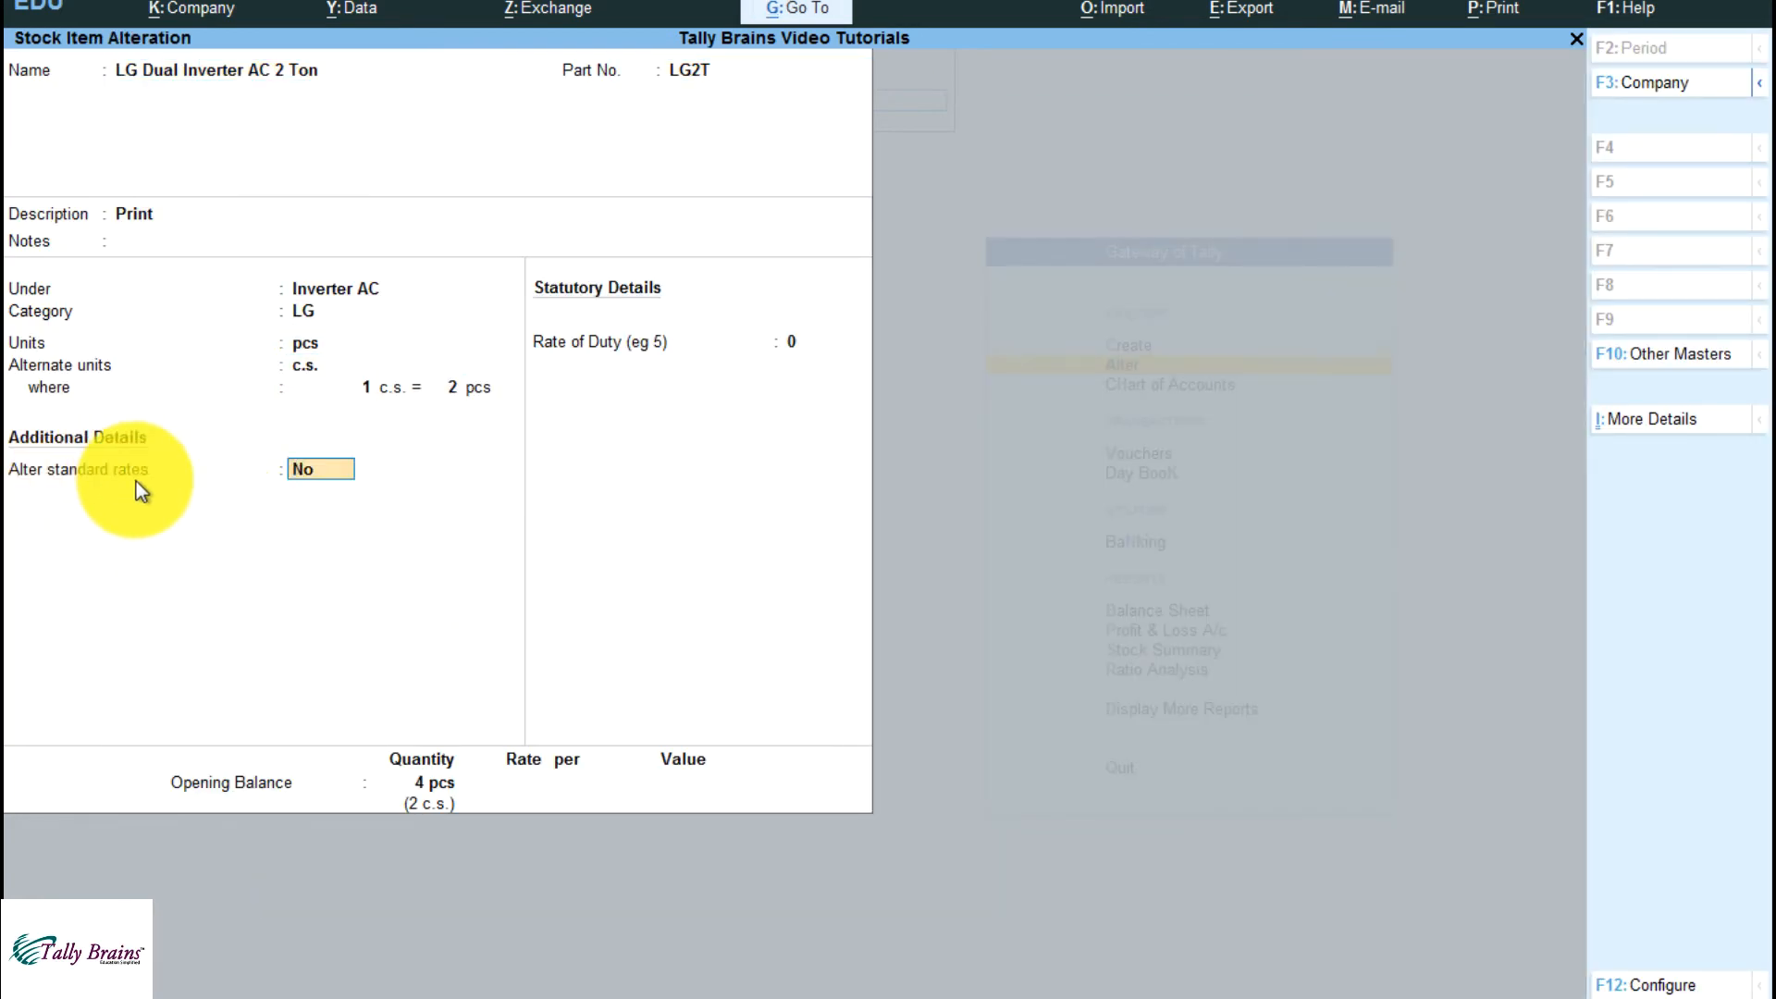
pyautogui.write('y')
pyautogui.press('Return')
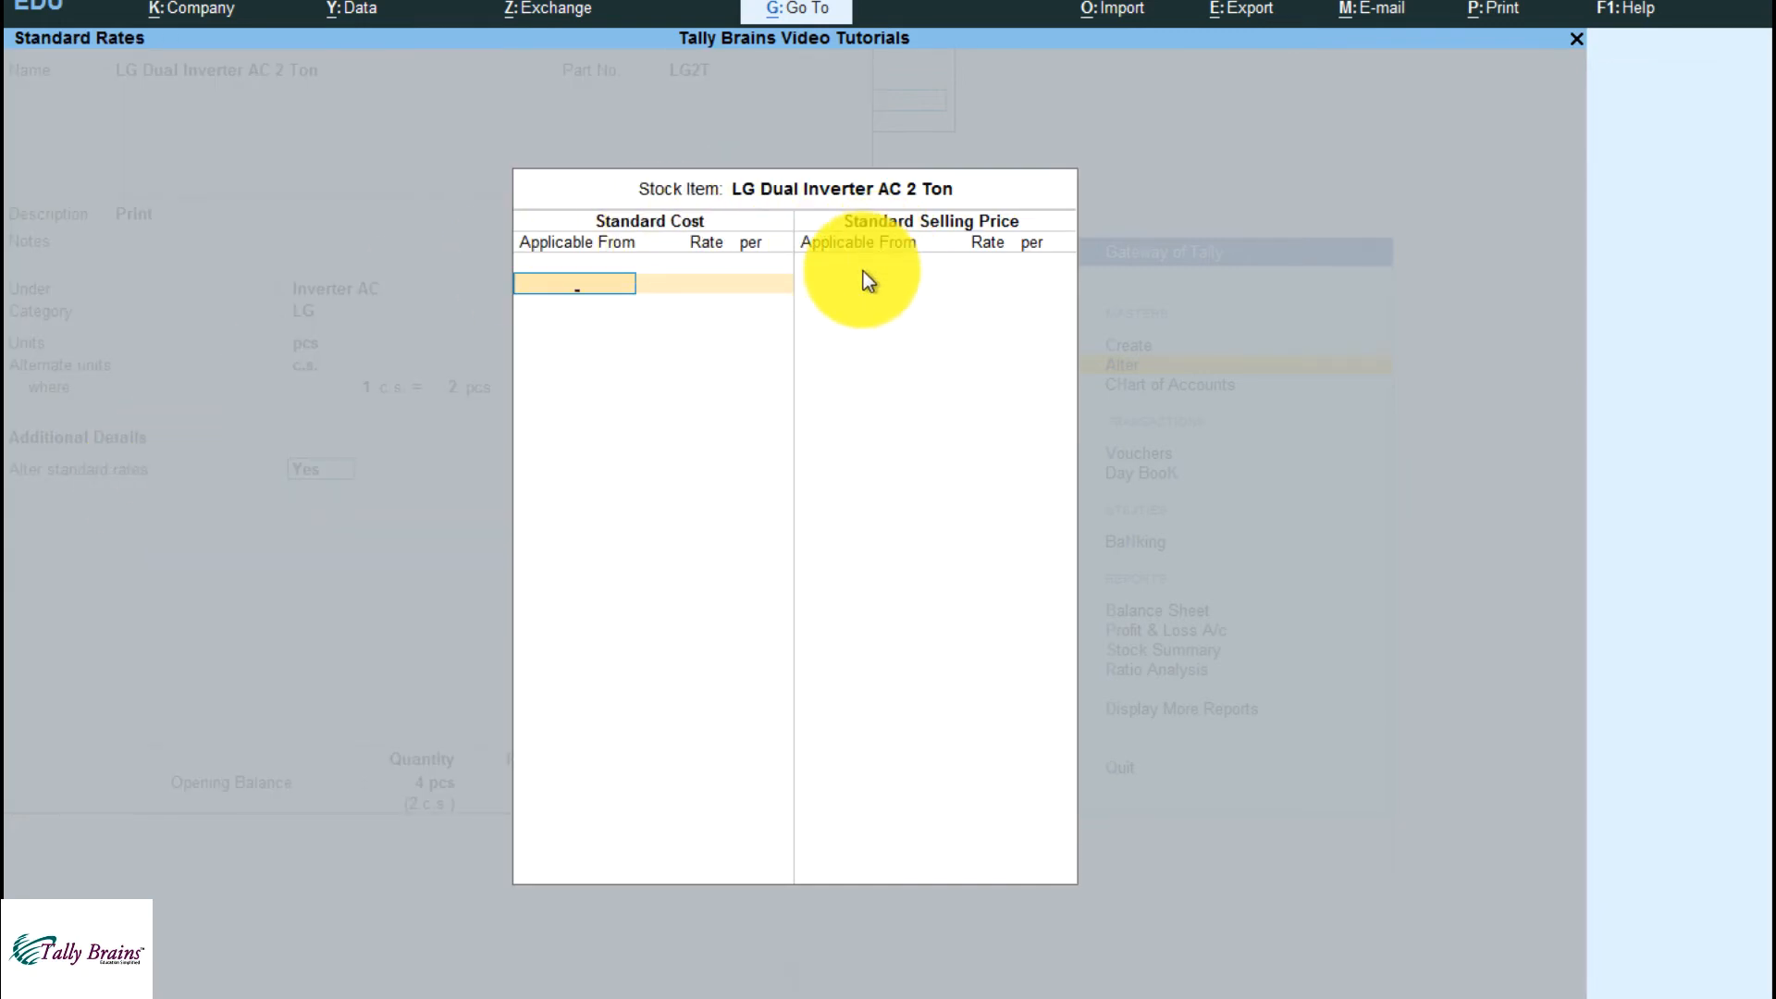
# Enter a standard cost of 45,000 per pcs applicable from 1-Apr-21
pyautogui.write('1-4-21')
pyautogui.press('Return')
pyautogui.write('450000.00')
pyautogui.press('Return')
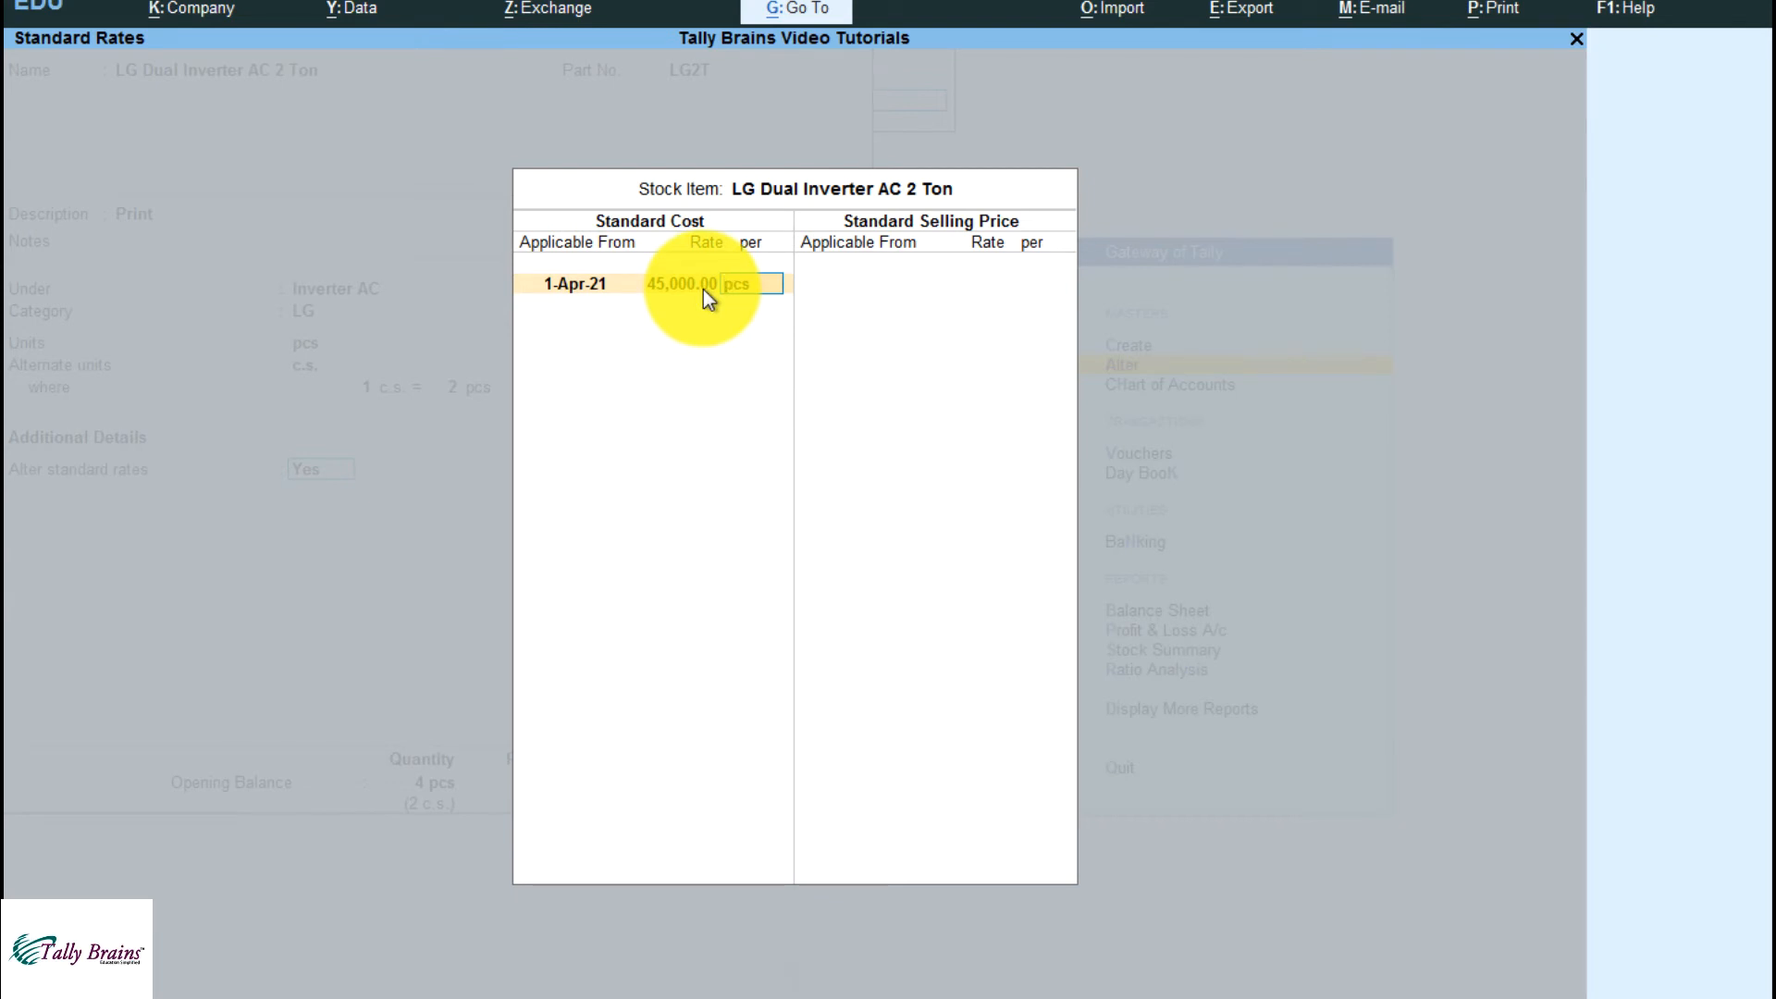
pyautogui.press('Return')
# Enter a standard selling price of 55,000 per pcs applicable from 1-Apr-21
pyautogui.press('Return')
pyautogui.write('1')
pyautogui.press('Return')
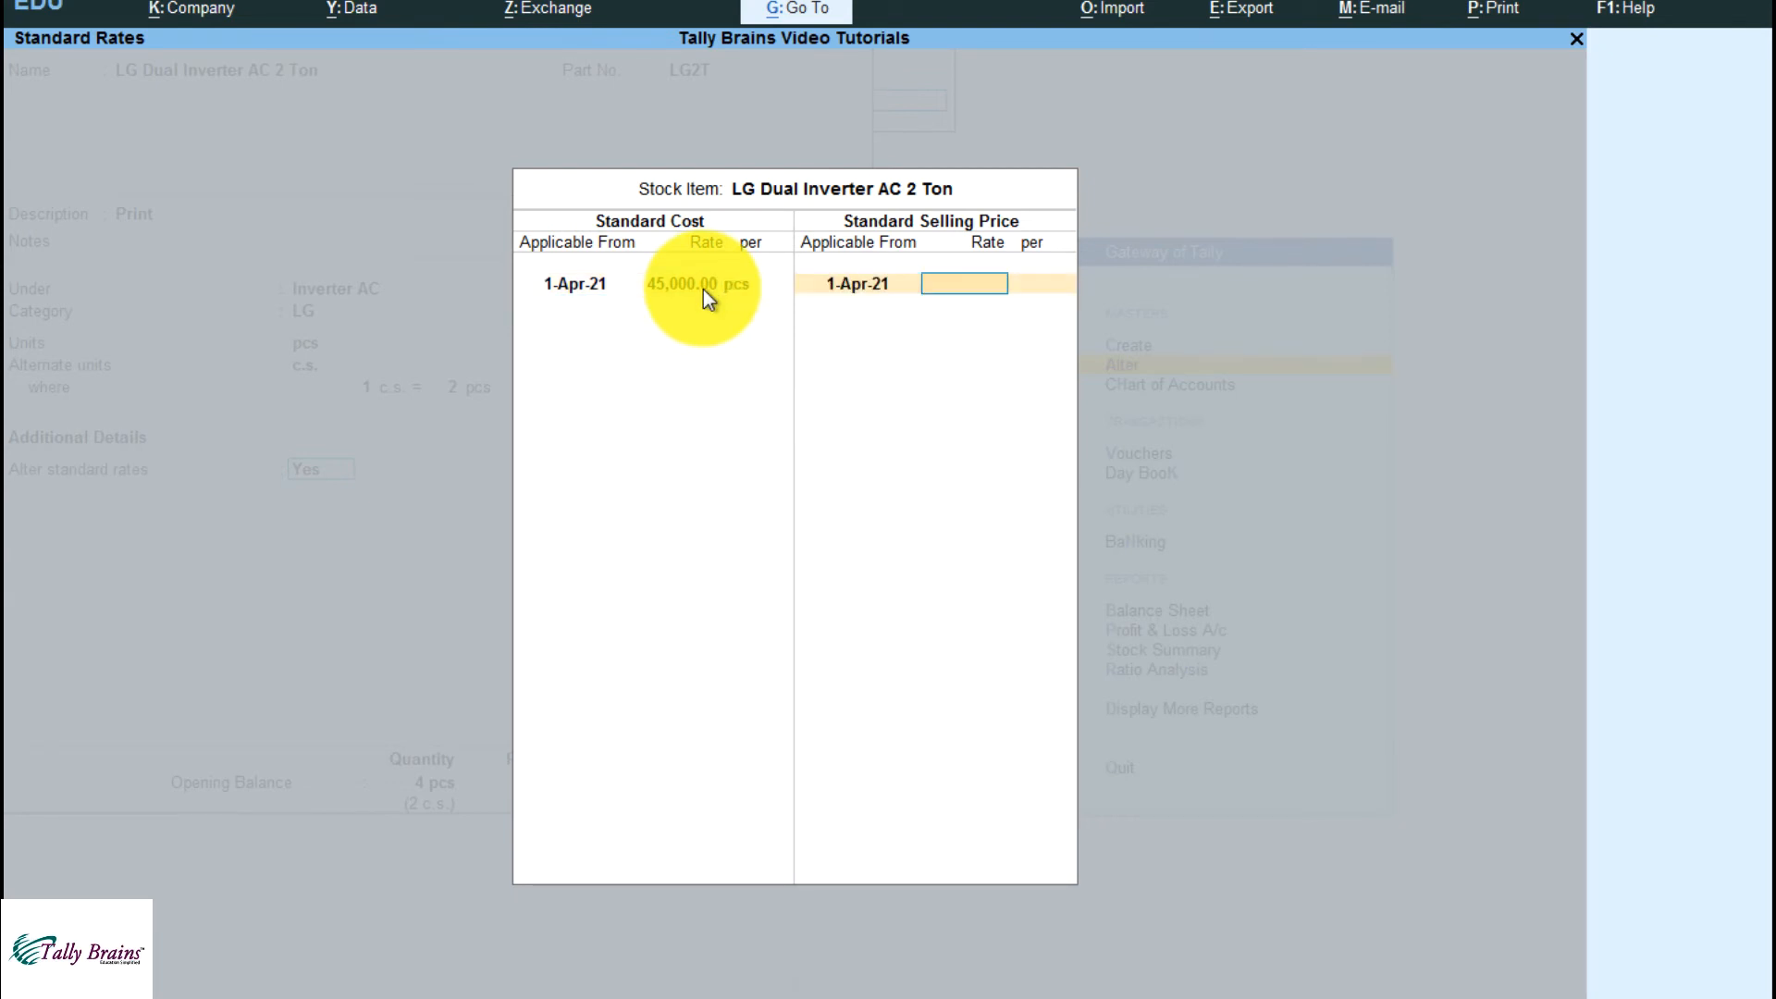
pyautogui.write('55000')
pyautogui.press('Return')
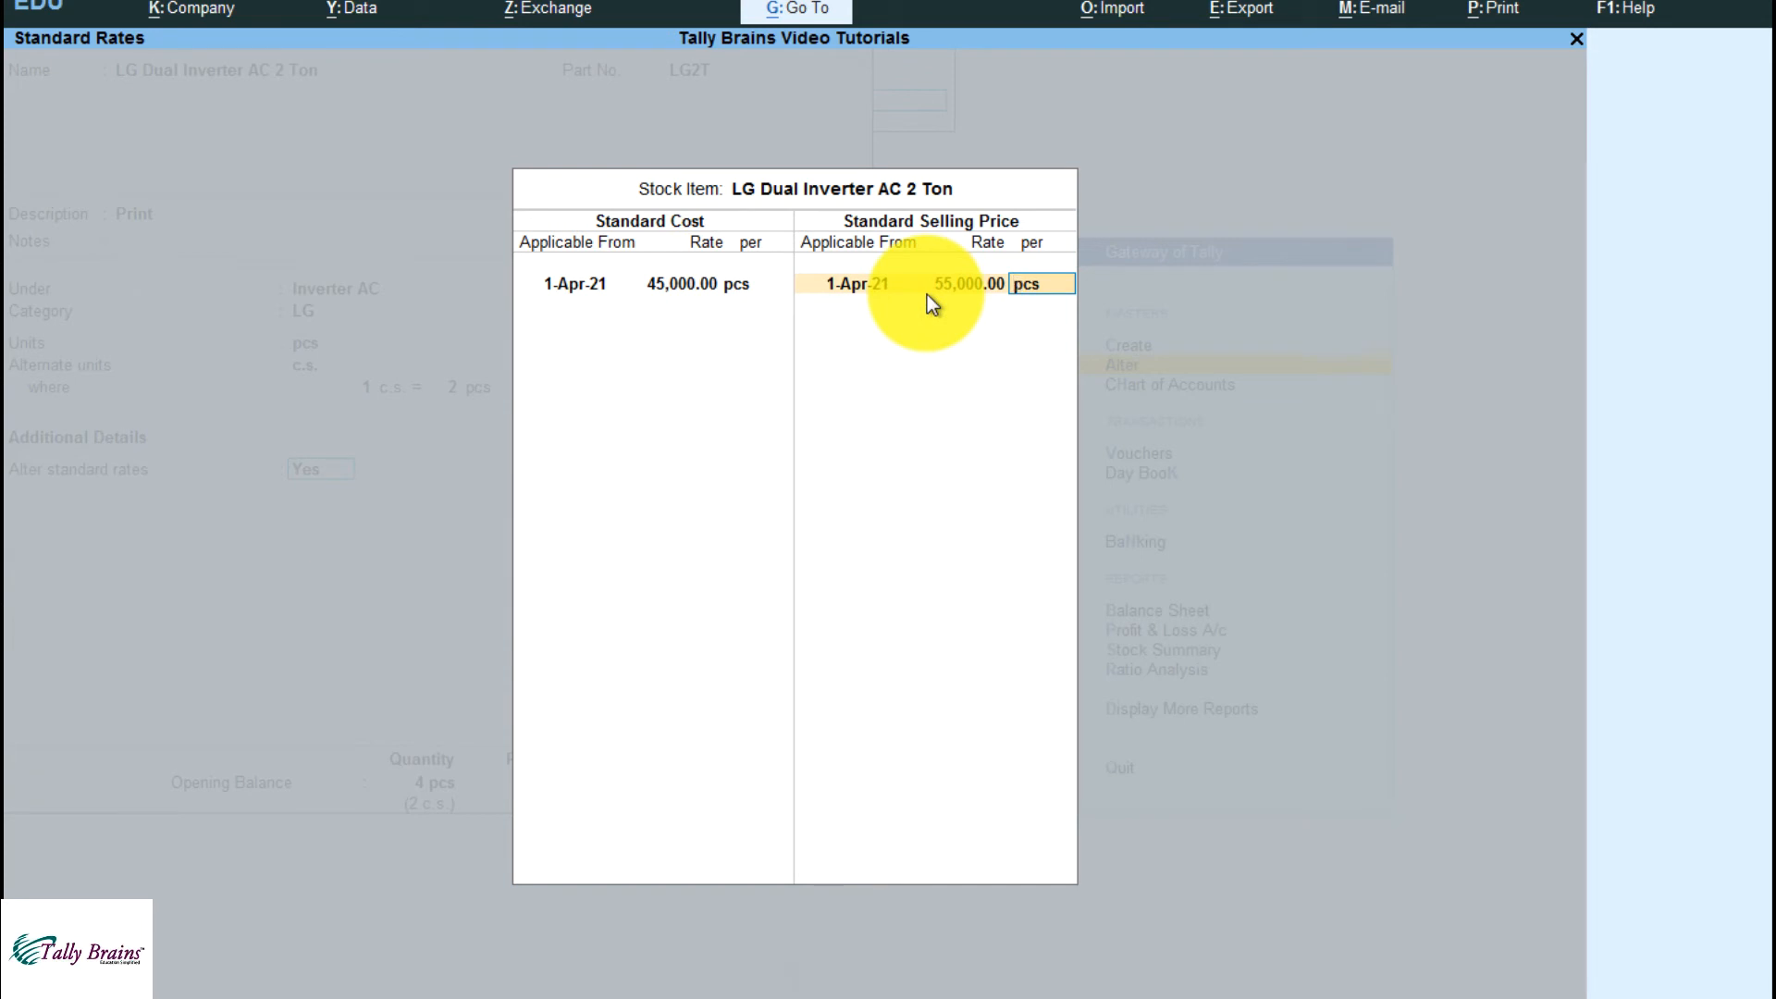
pyautogui.click(681, 285)
pyautogui.press('Return')
pyautogui.press('Return')
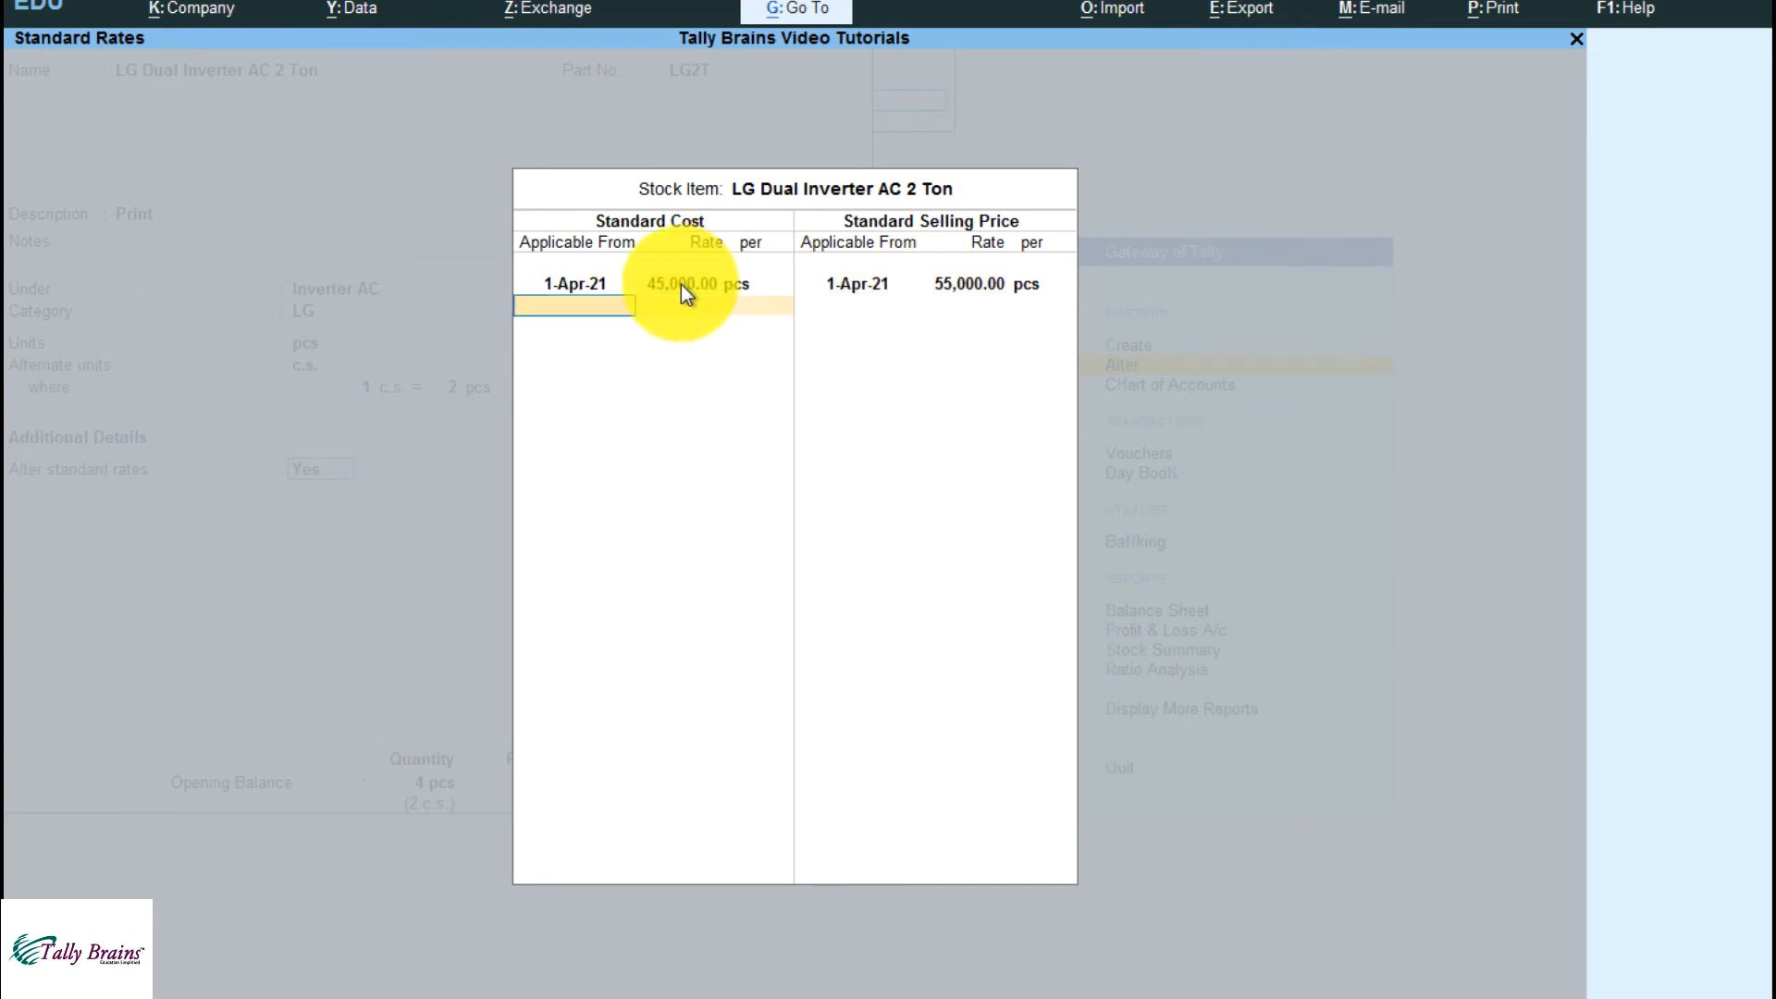
# Add a standard cost of 47,000 from 1-Oct-21 and a selling price of 60,000 from 1-Nov-21, both per pcs, and accept the rates
pyautogui.write('1-10')
pyautogui.press('Return')
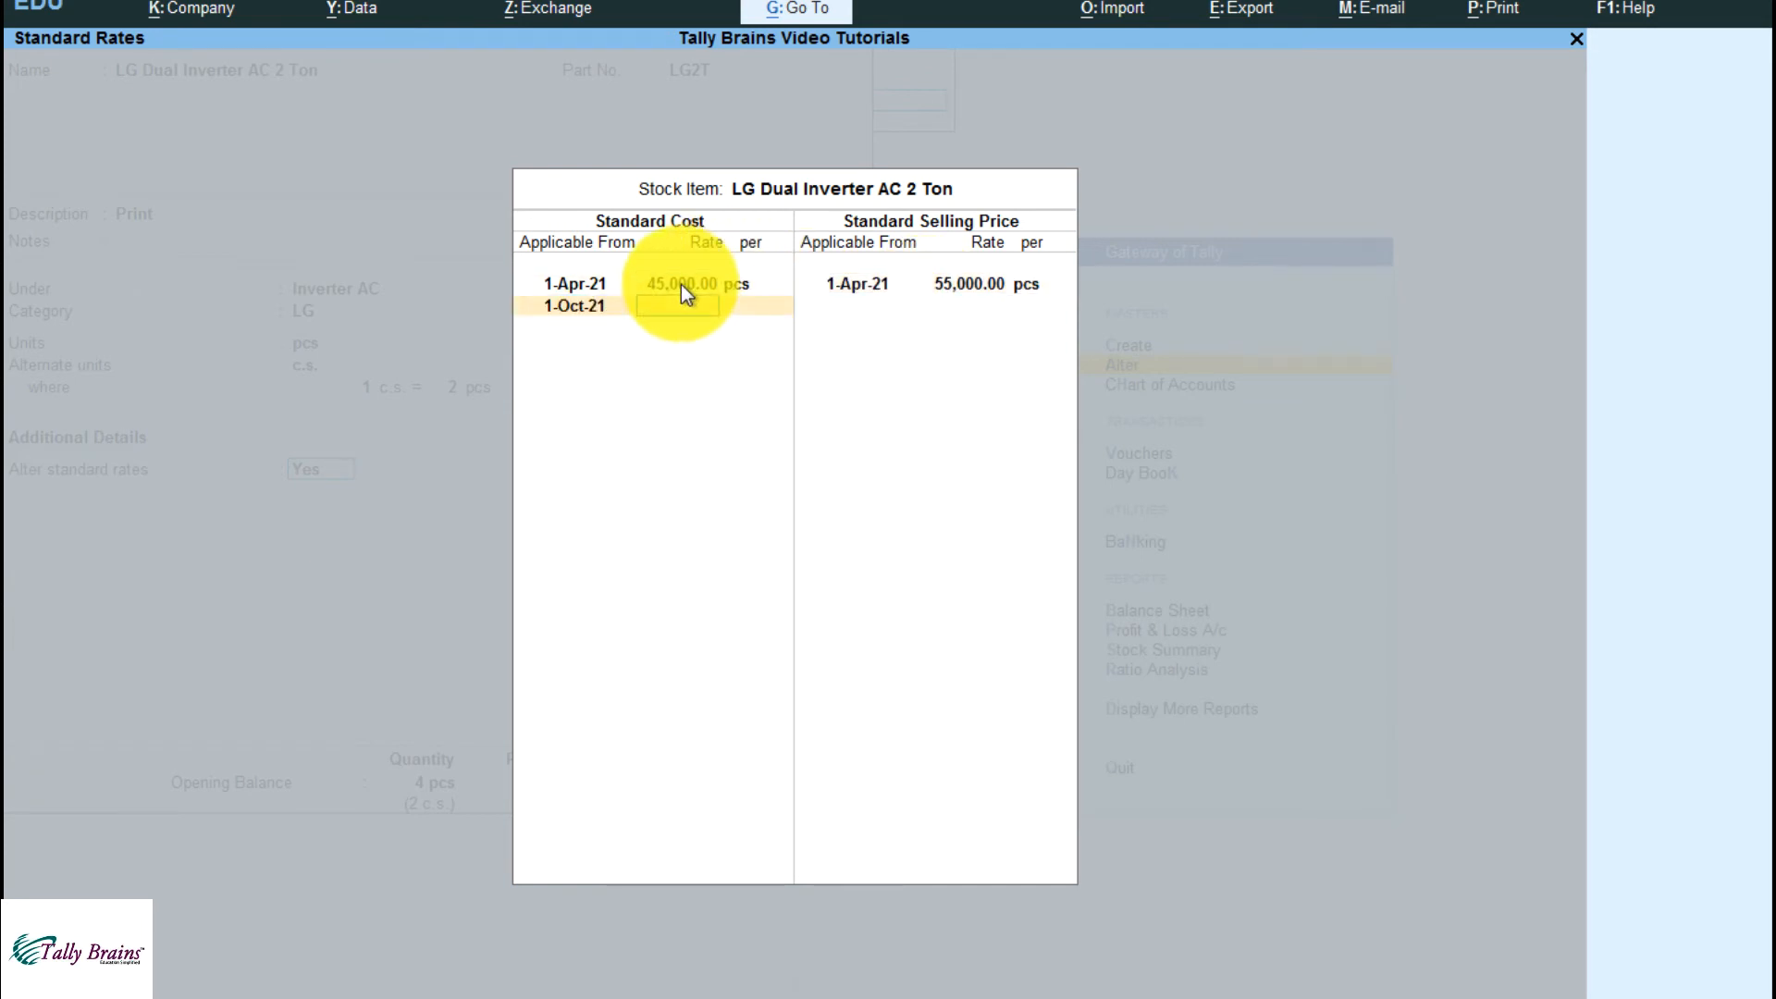
pyautogui.write('47,000')
pyautogui.press('Return')
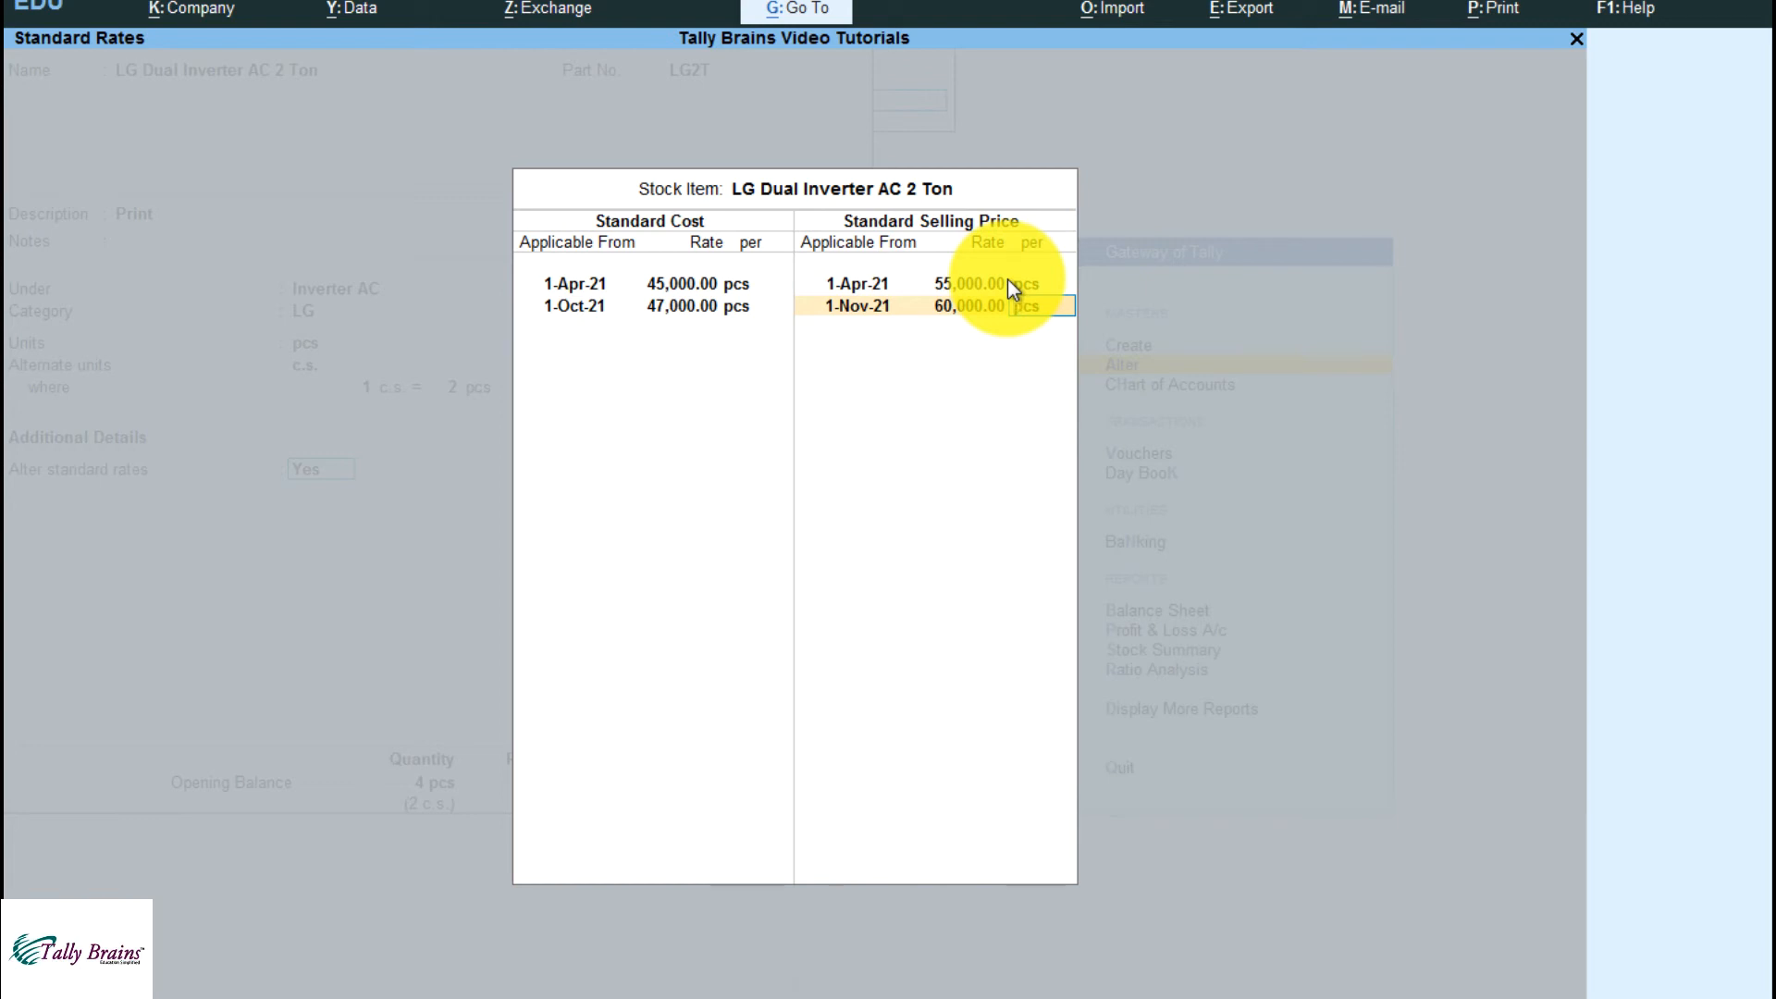
pyautogui.press('Return')
pyautogui.press('Return')
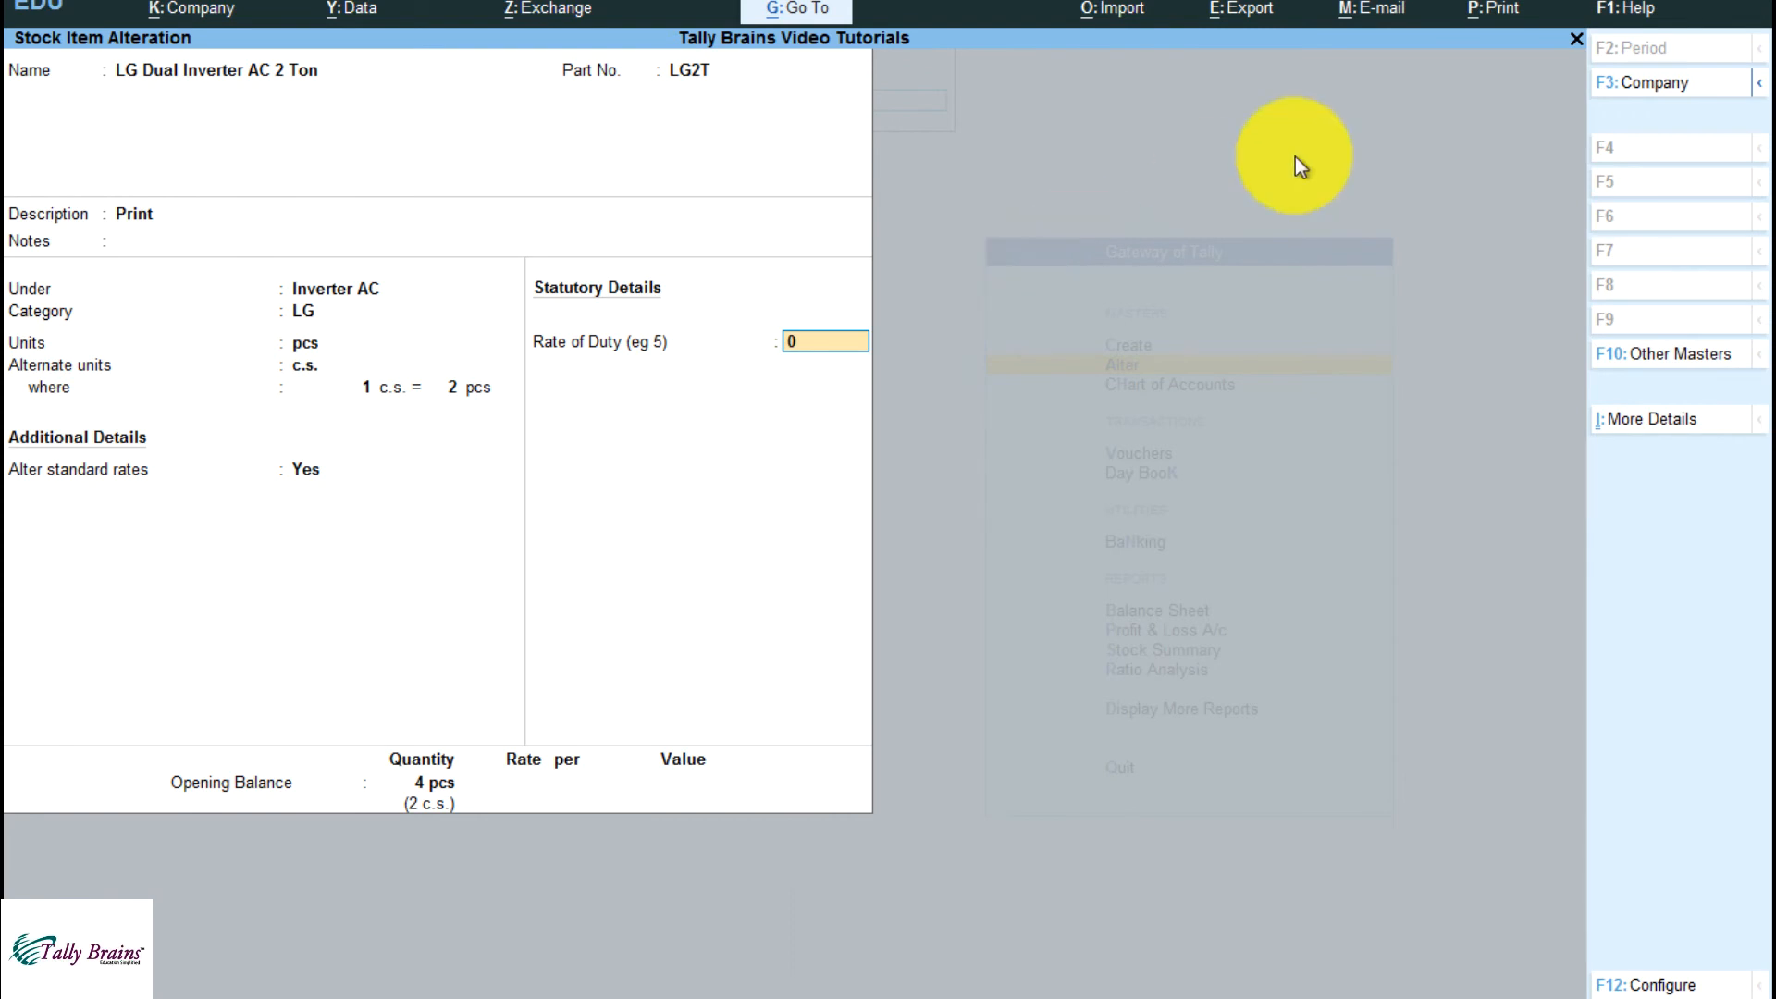
# Review the valuation method, stock item behaviour and opening balance options in the stock item configuration
pyautogui.click(1645, 985)
pyautogui.press('Down')
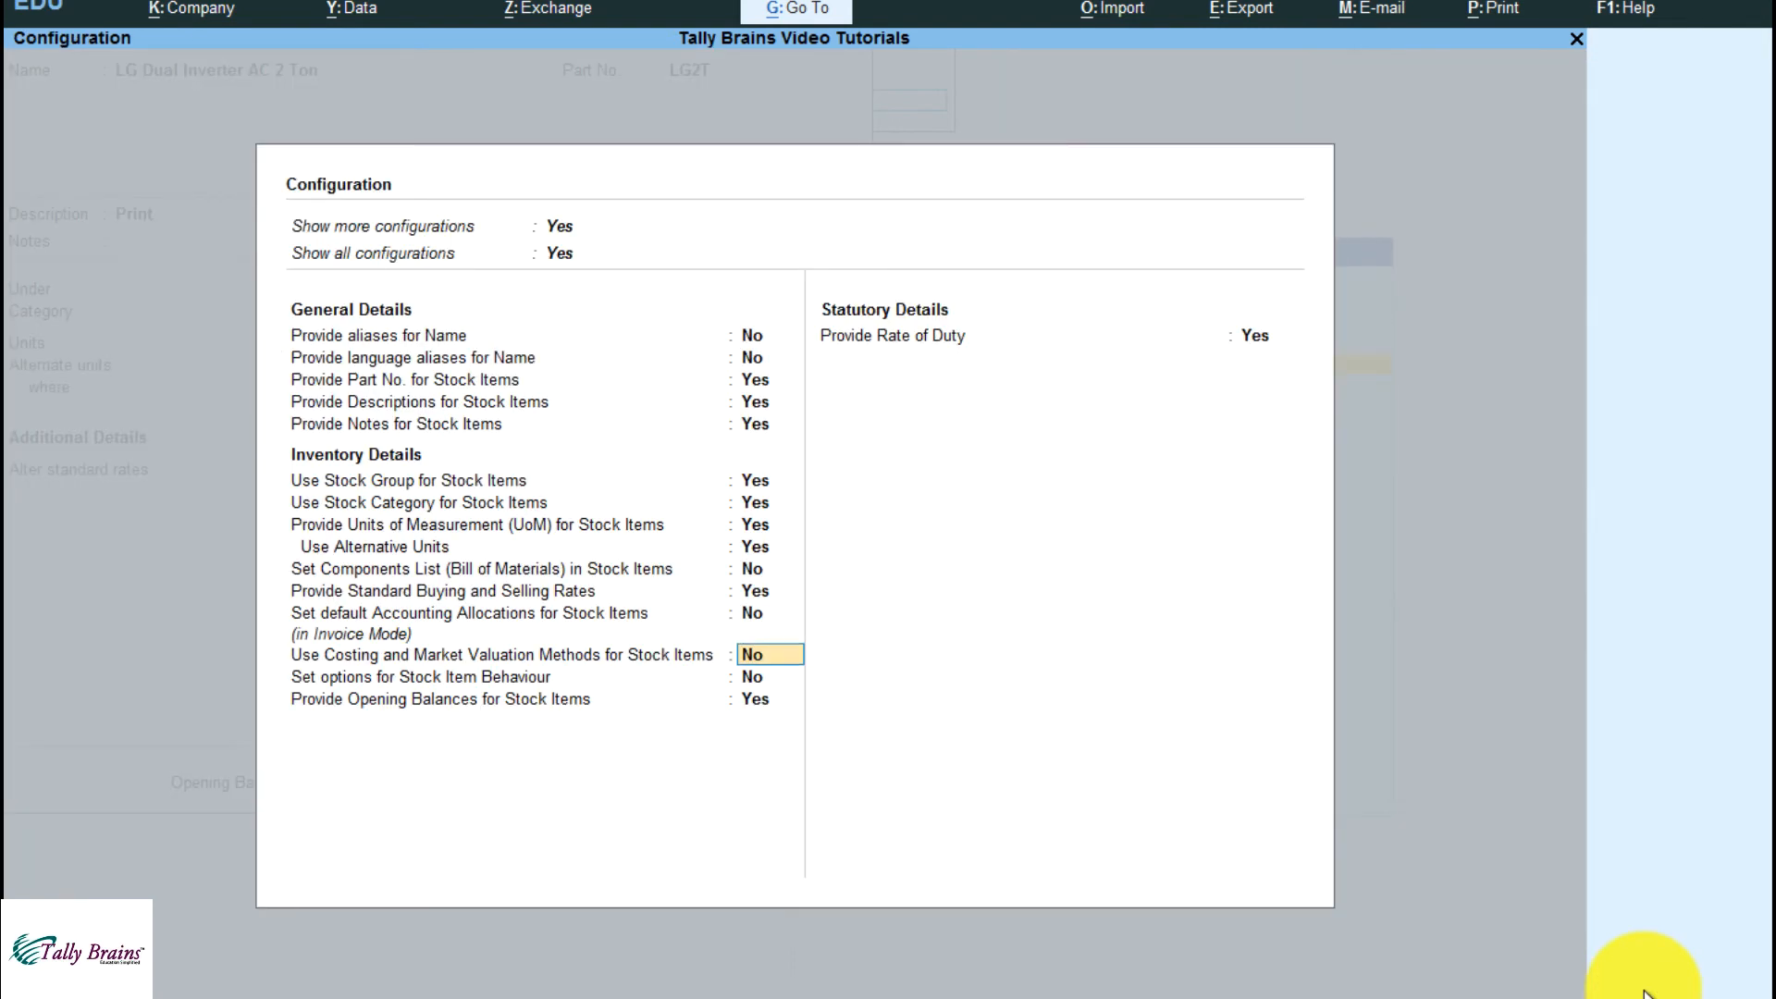
pyautogui.press('Down')
pyautogui.press('Up')
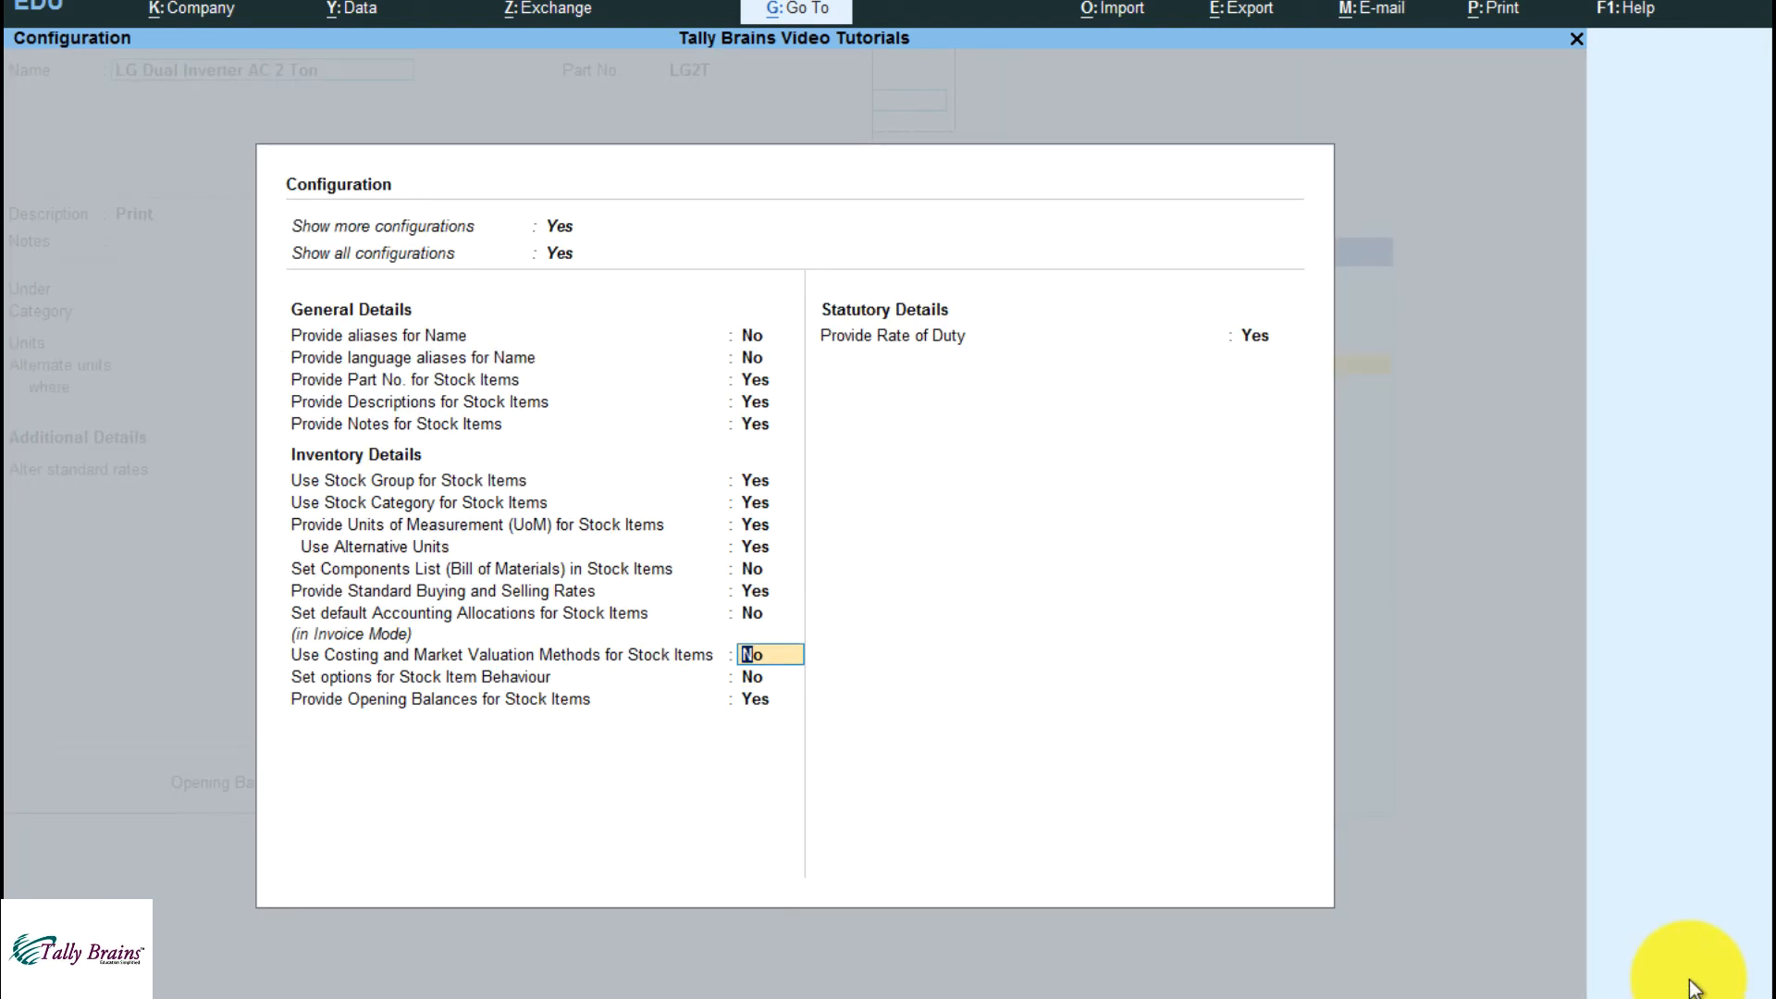
pyautogui.press('Down')
pyautogui.press('Down')
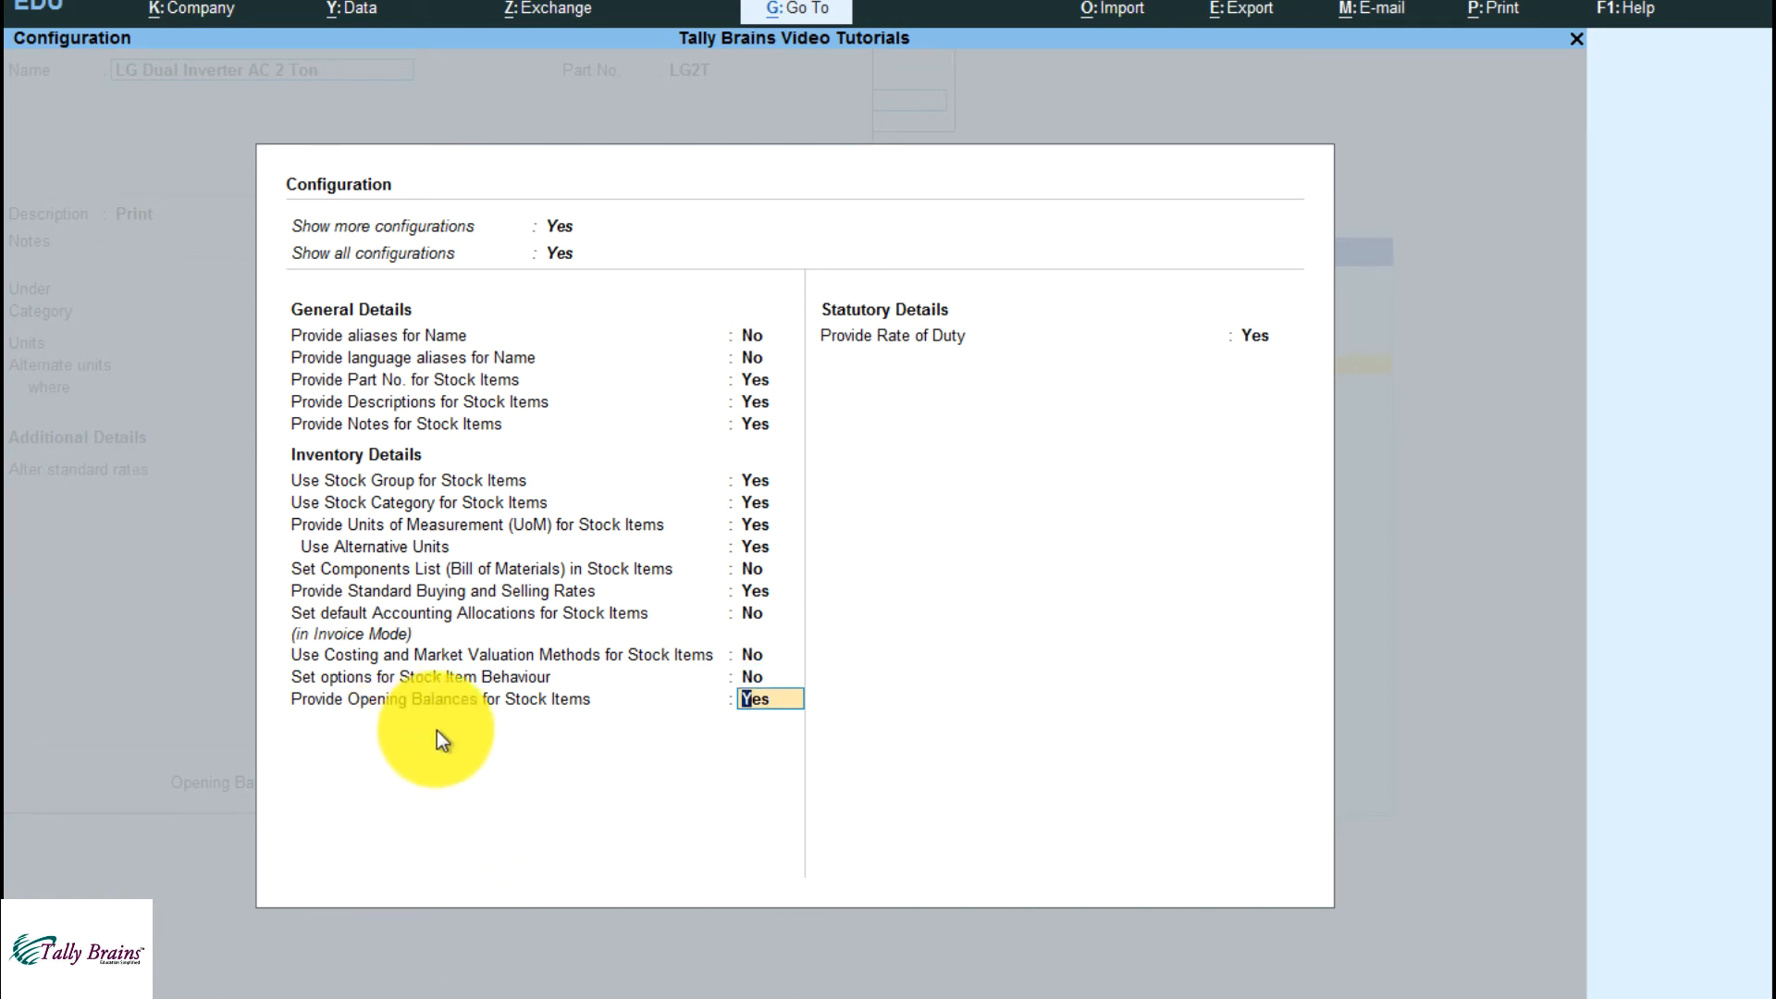
pyautogui.press('Return')
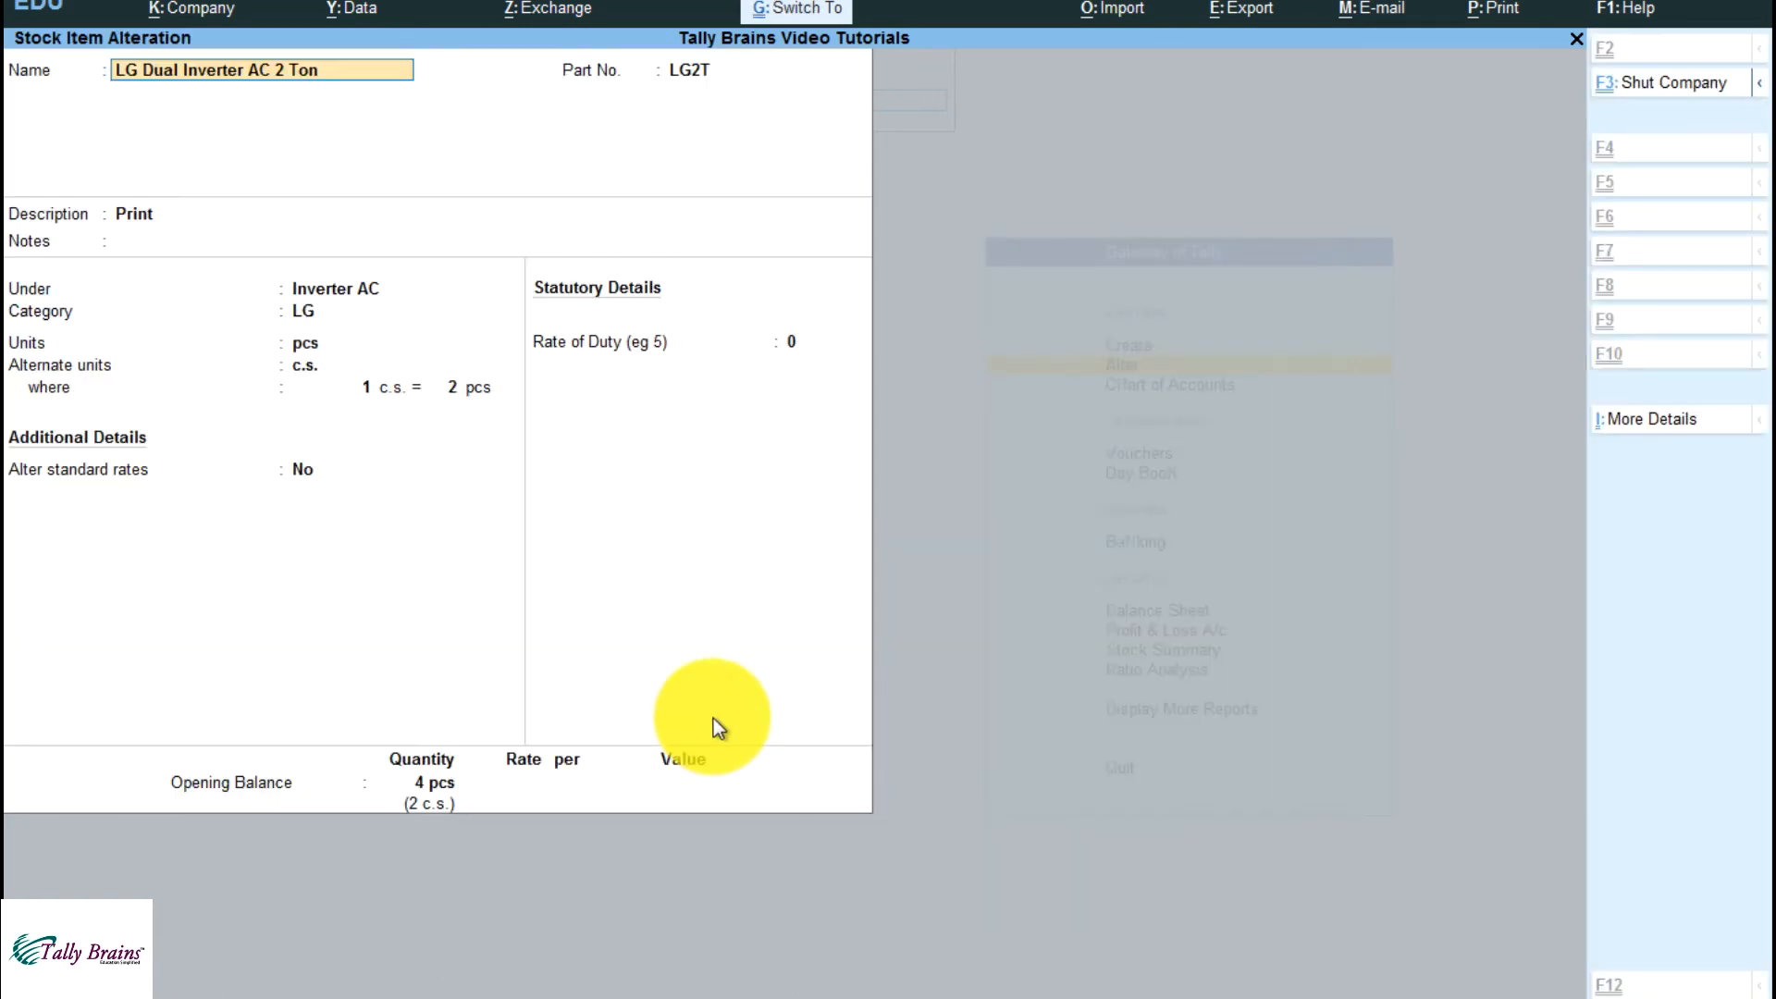
# Set Provide Rate of Duty to No in the configuration and reopen the LG2T stock item for alteration
pyautogui.click(1651, 983)
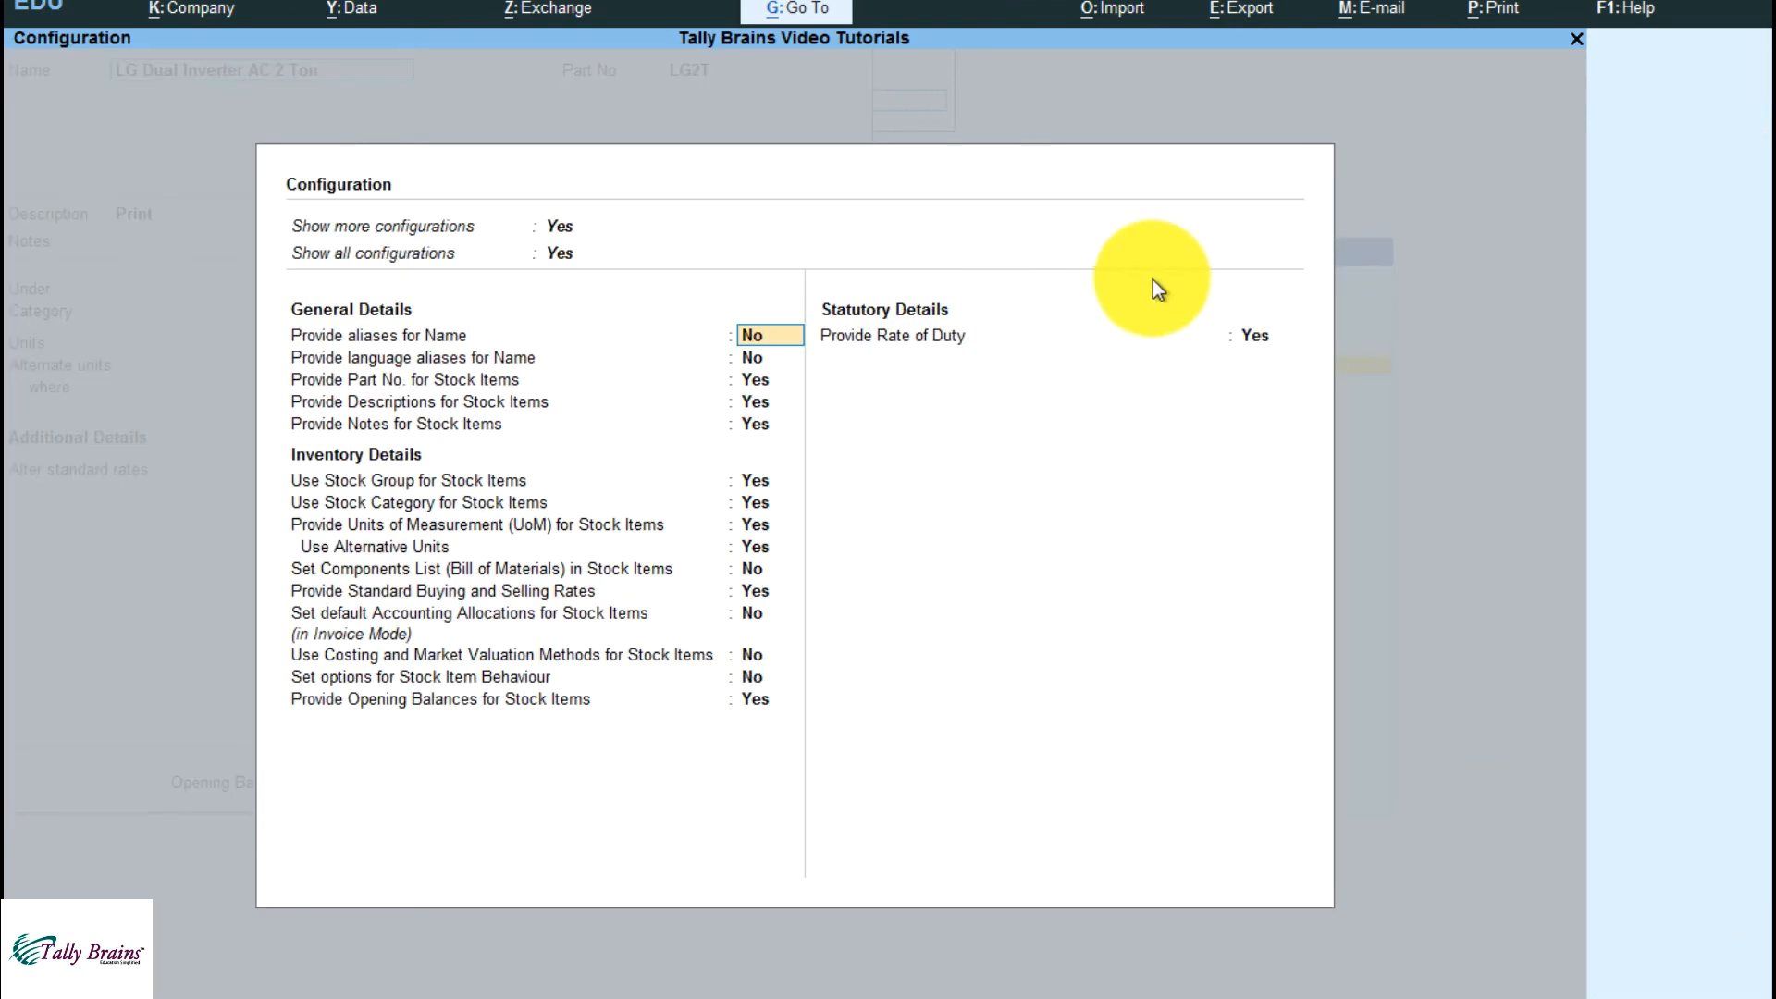
pyautogui.click(1259, 342)
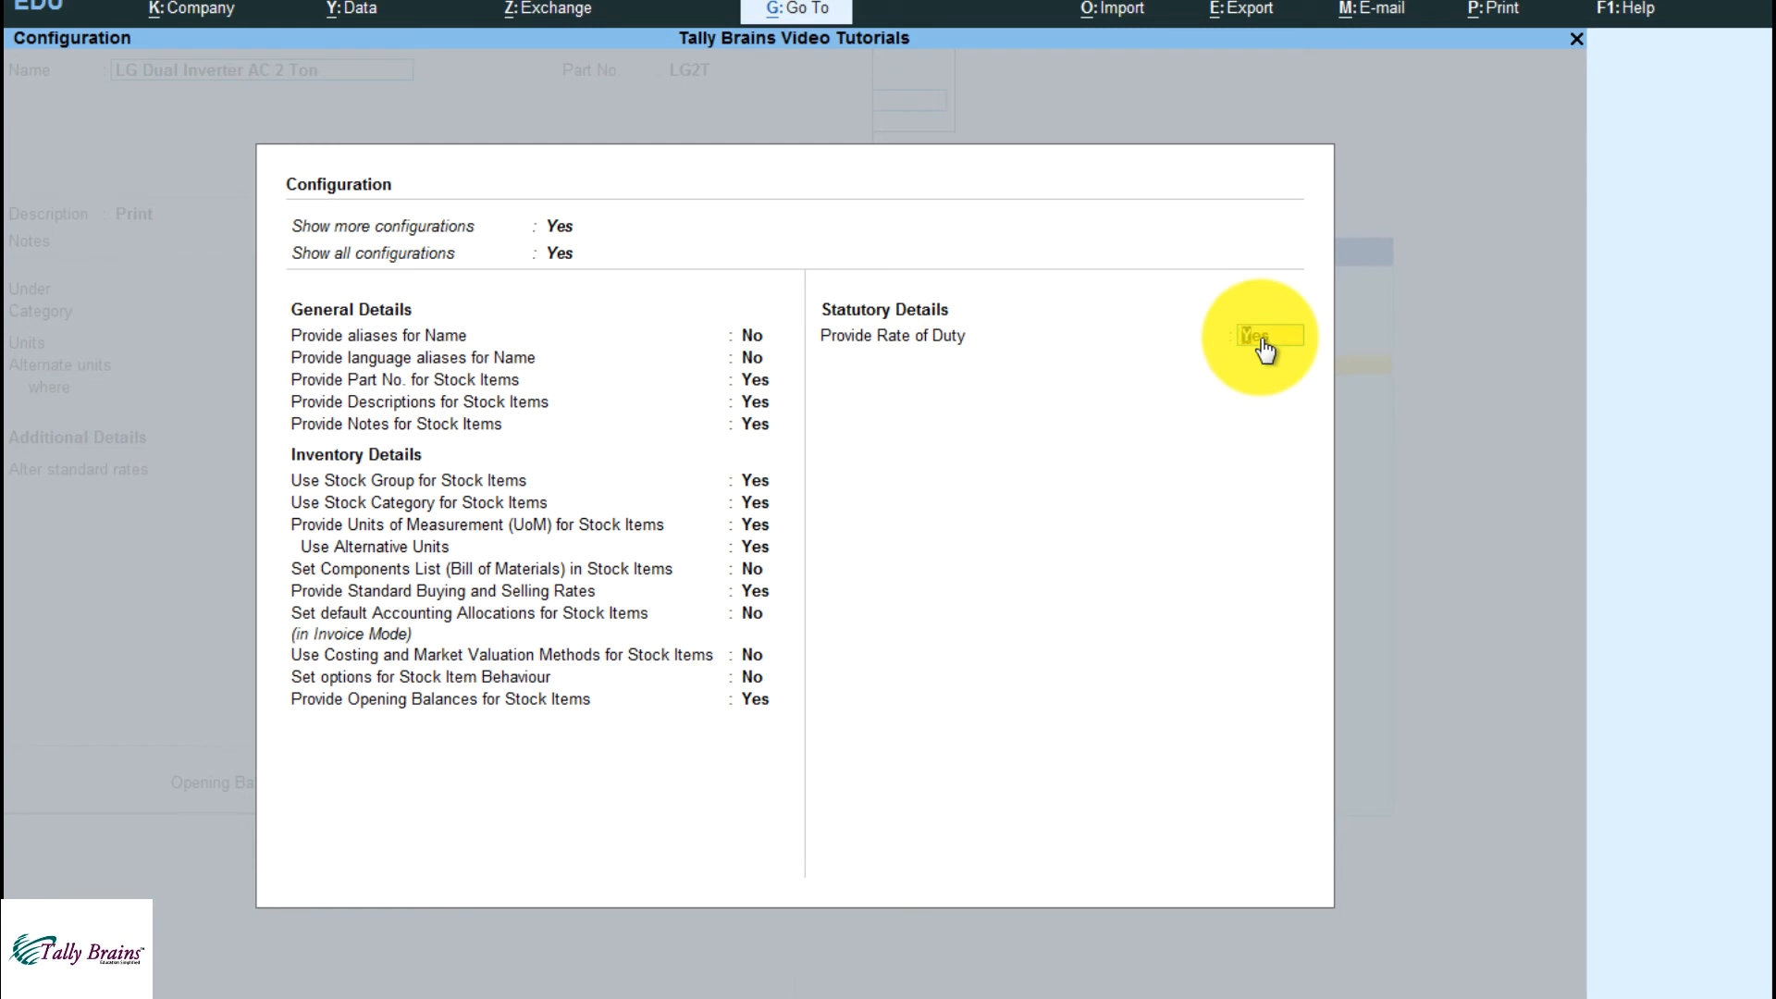
pyautogui.press('Return')
pyautogui.press('Escape')
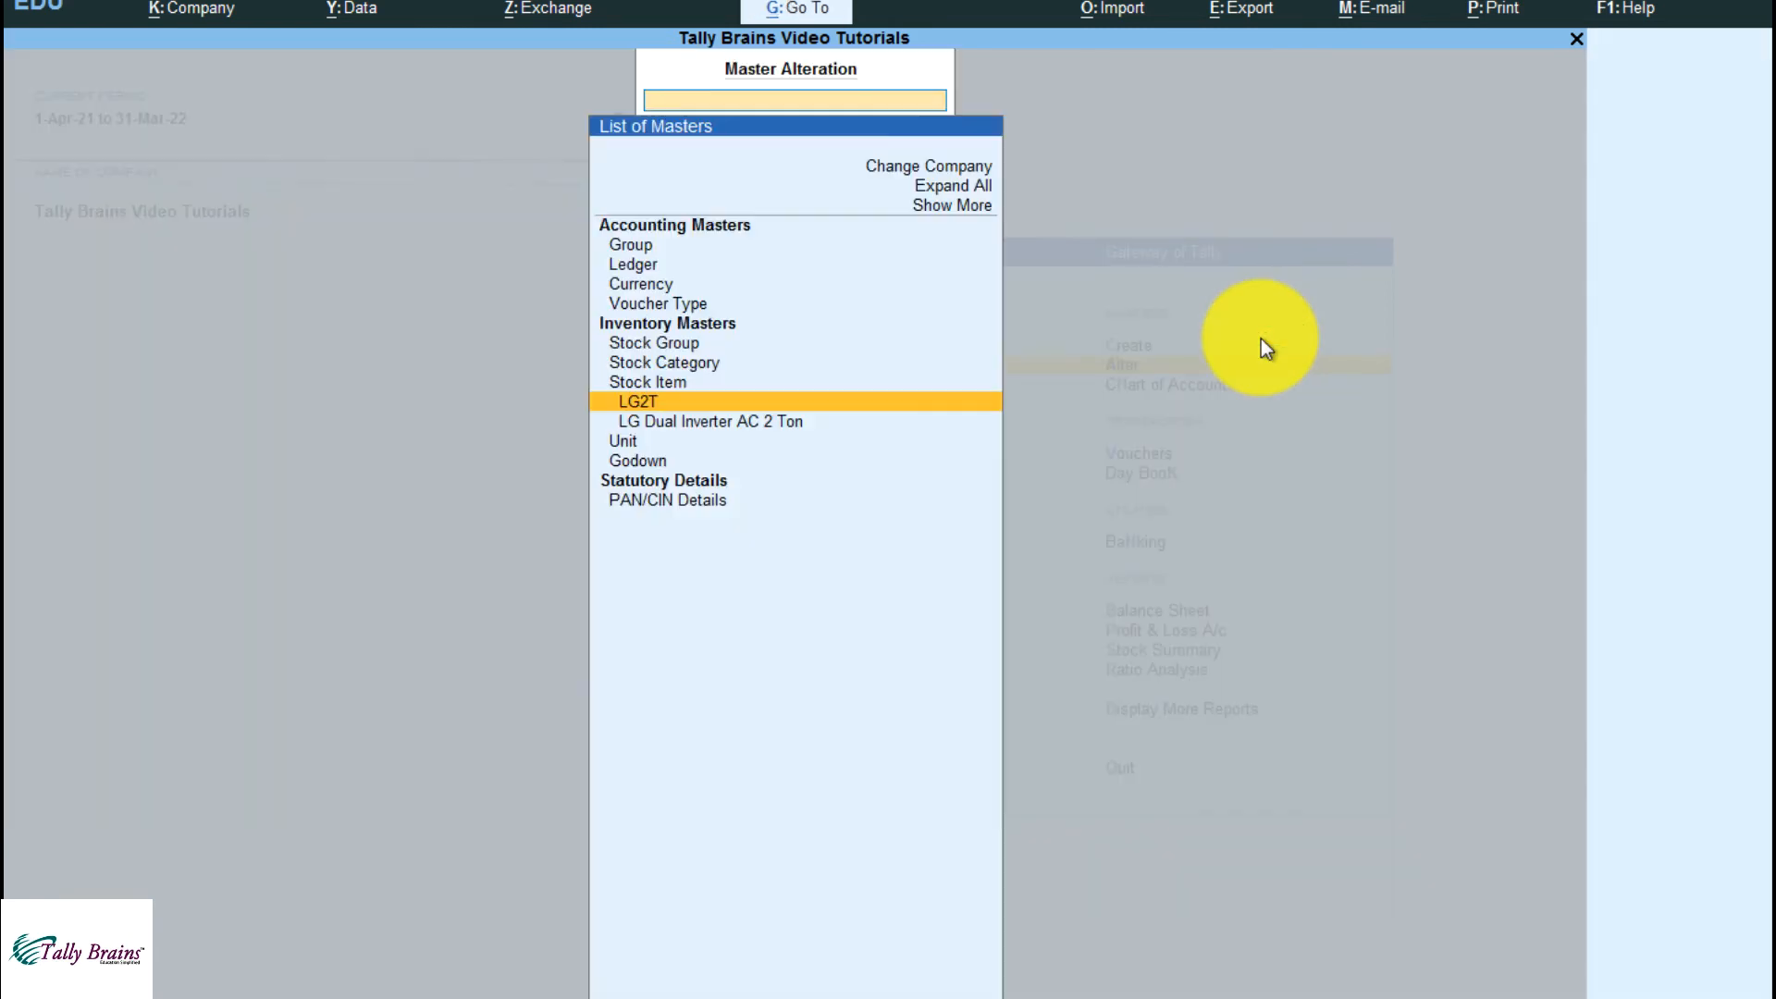
pyautogui.click(611, 399)
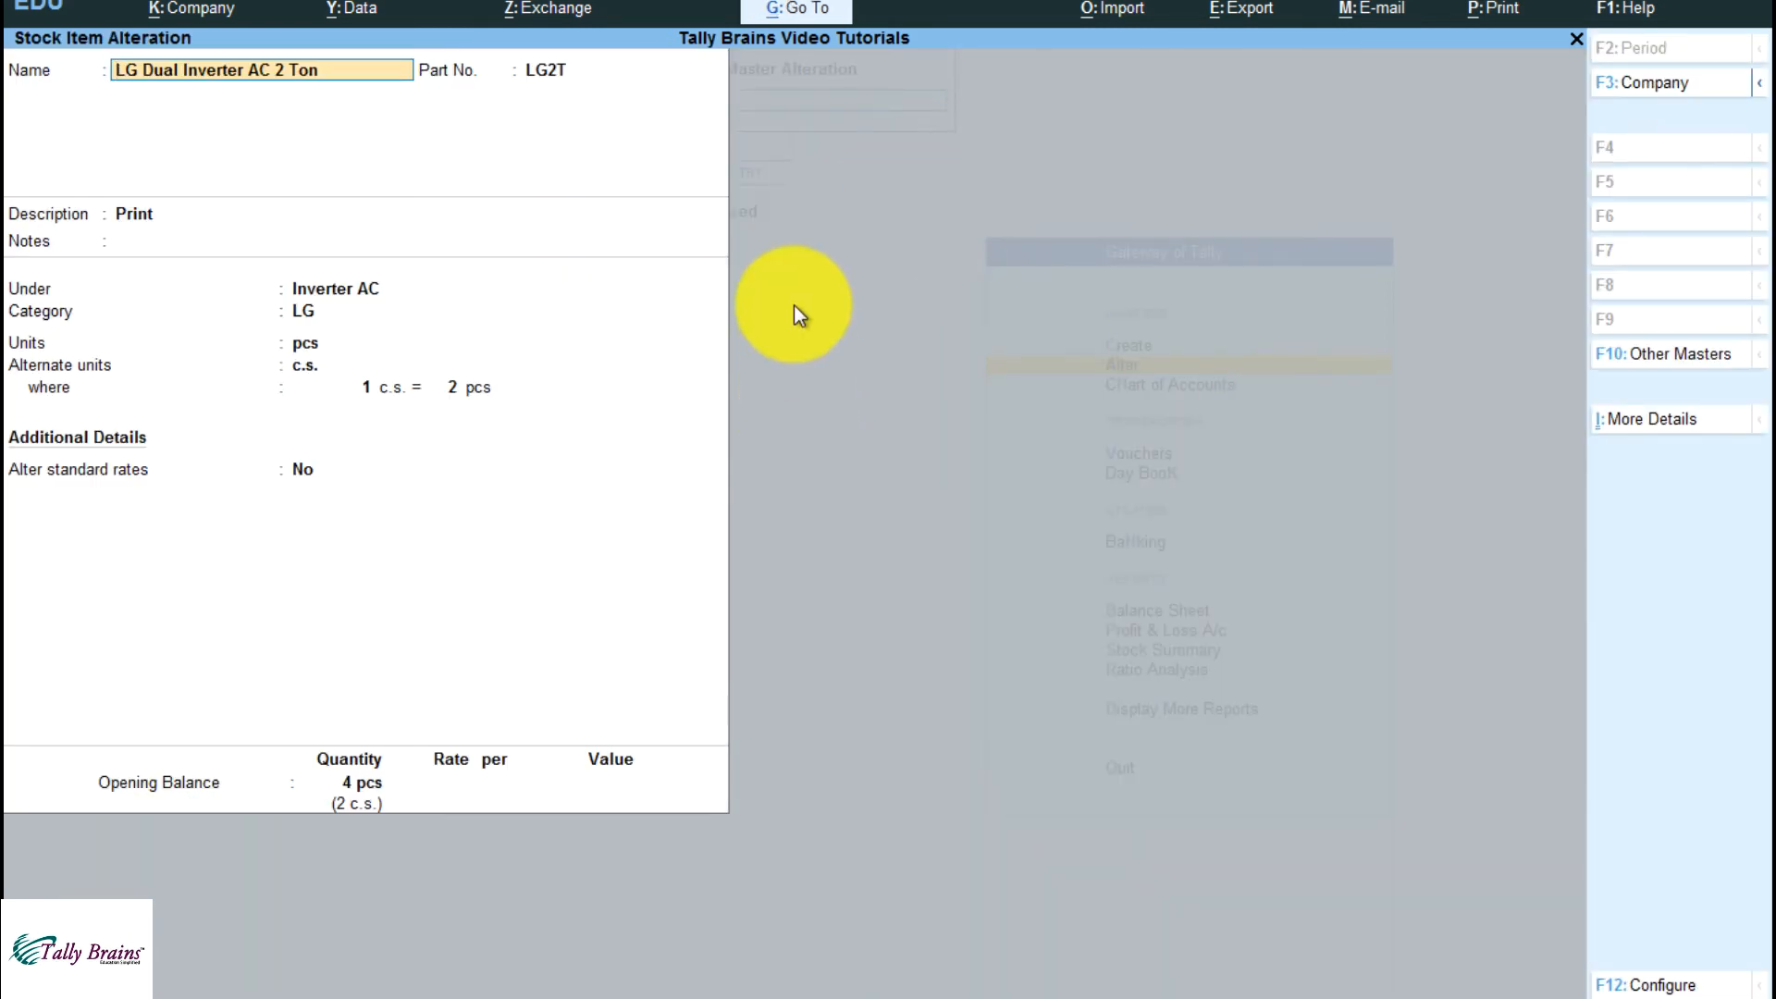
# Replace the opening balance quantity with 30 cs and proceed to the godown allocation
pyautogui.click(350, 796)
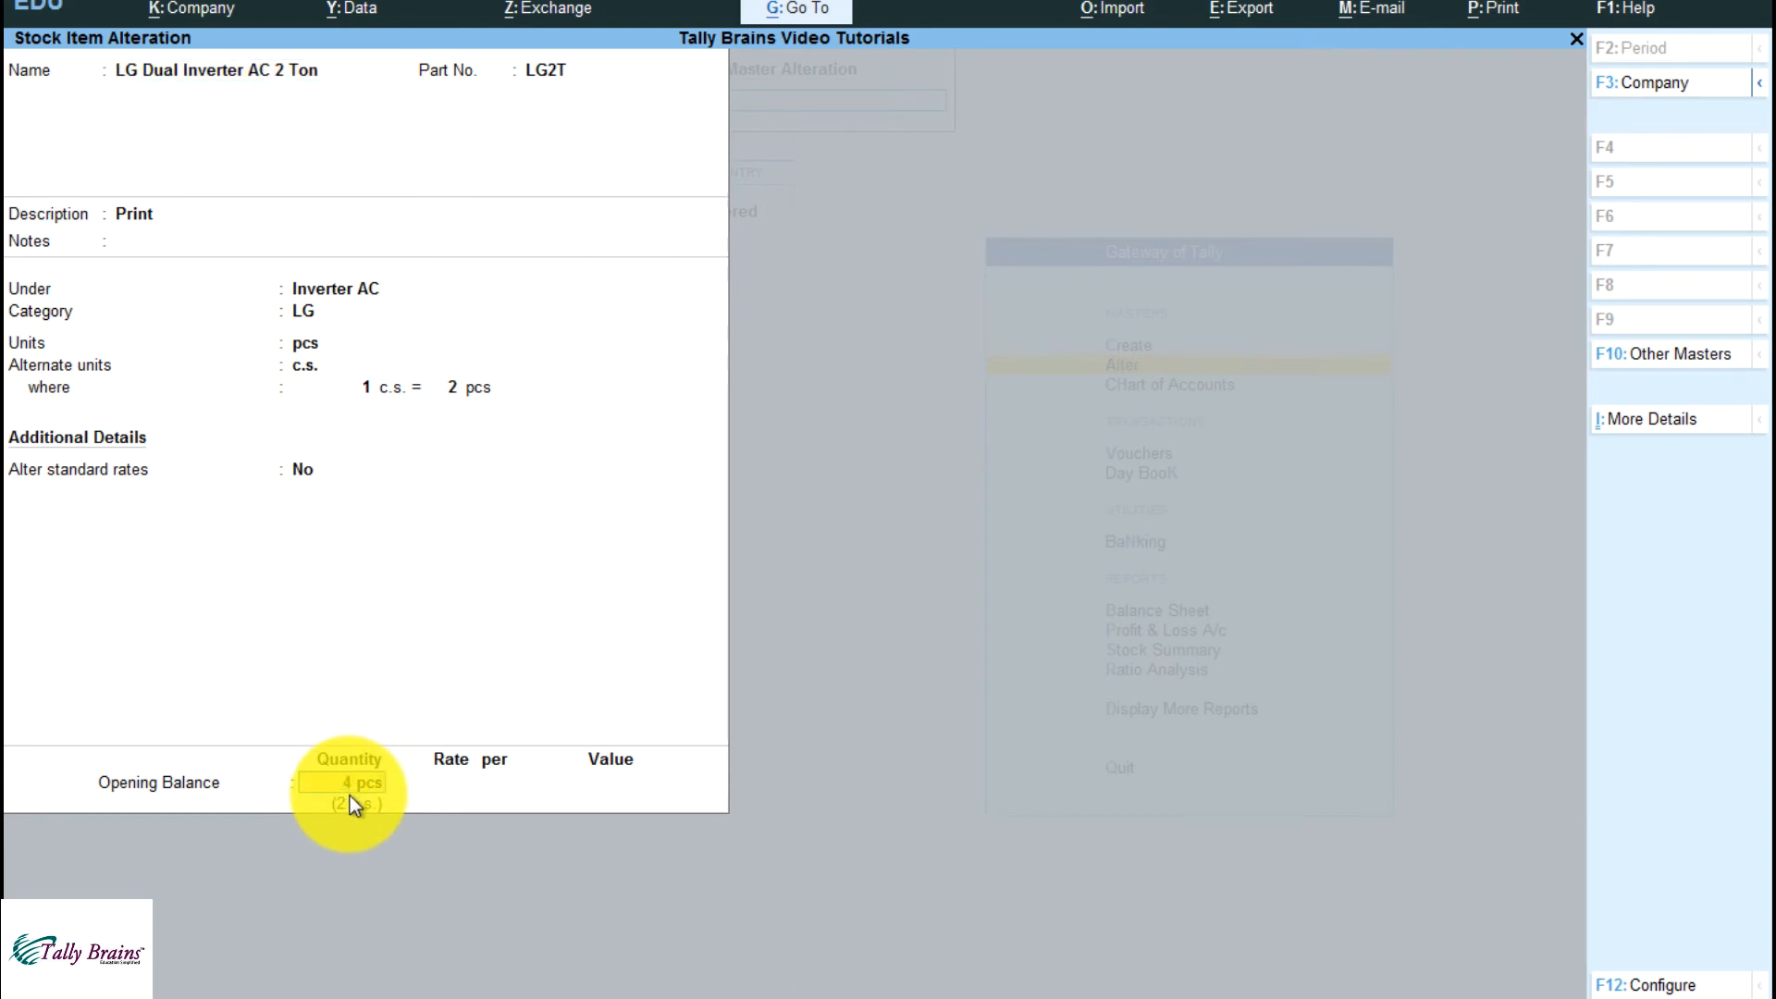
pyautogui.press('BackSpace')
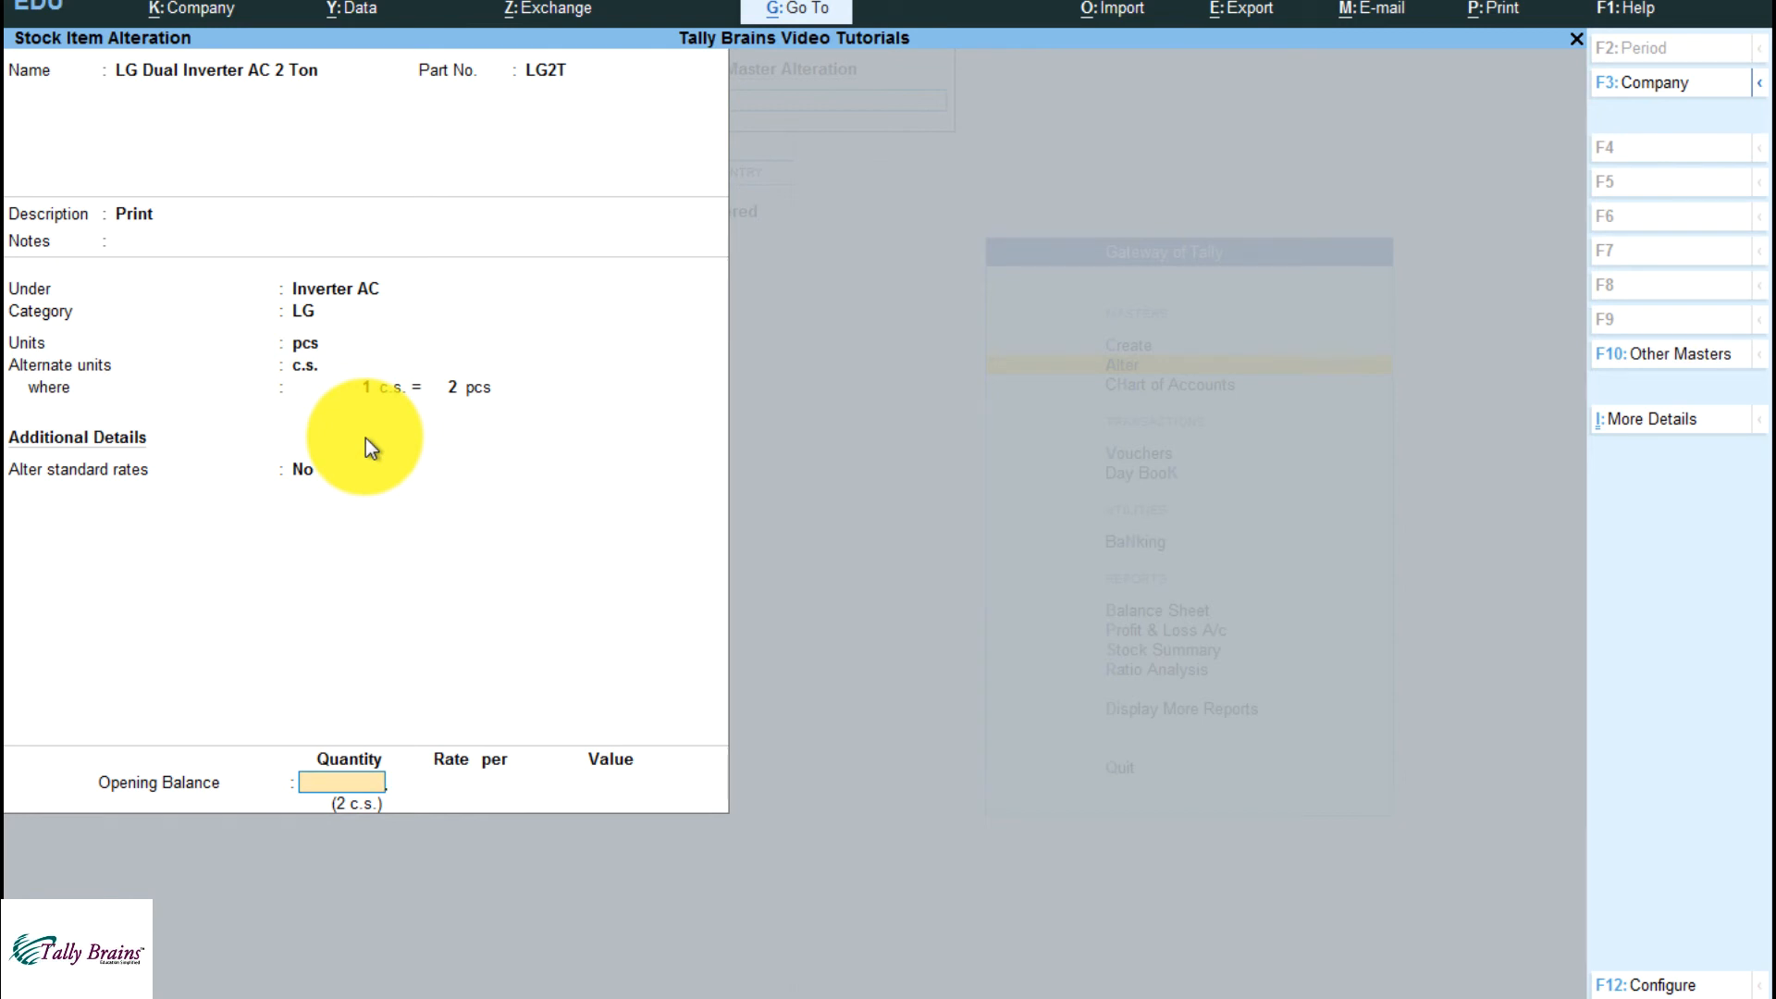
pyautogui.write('30cs')
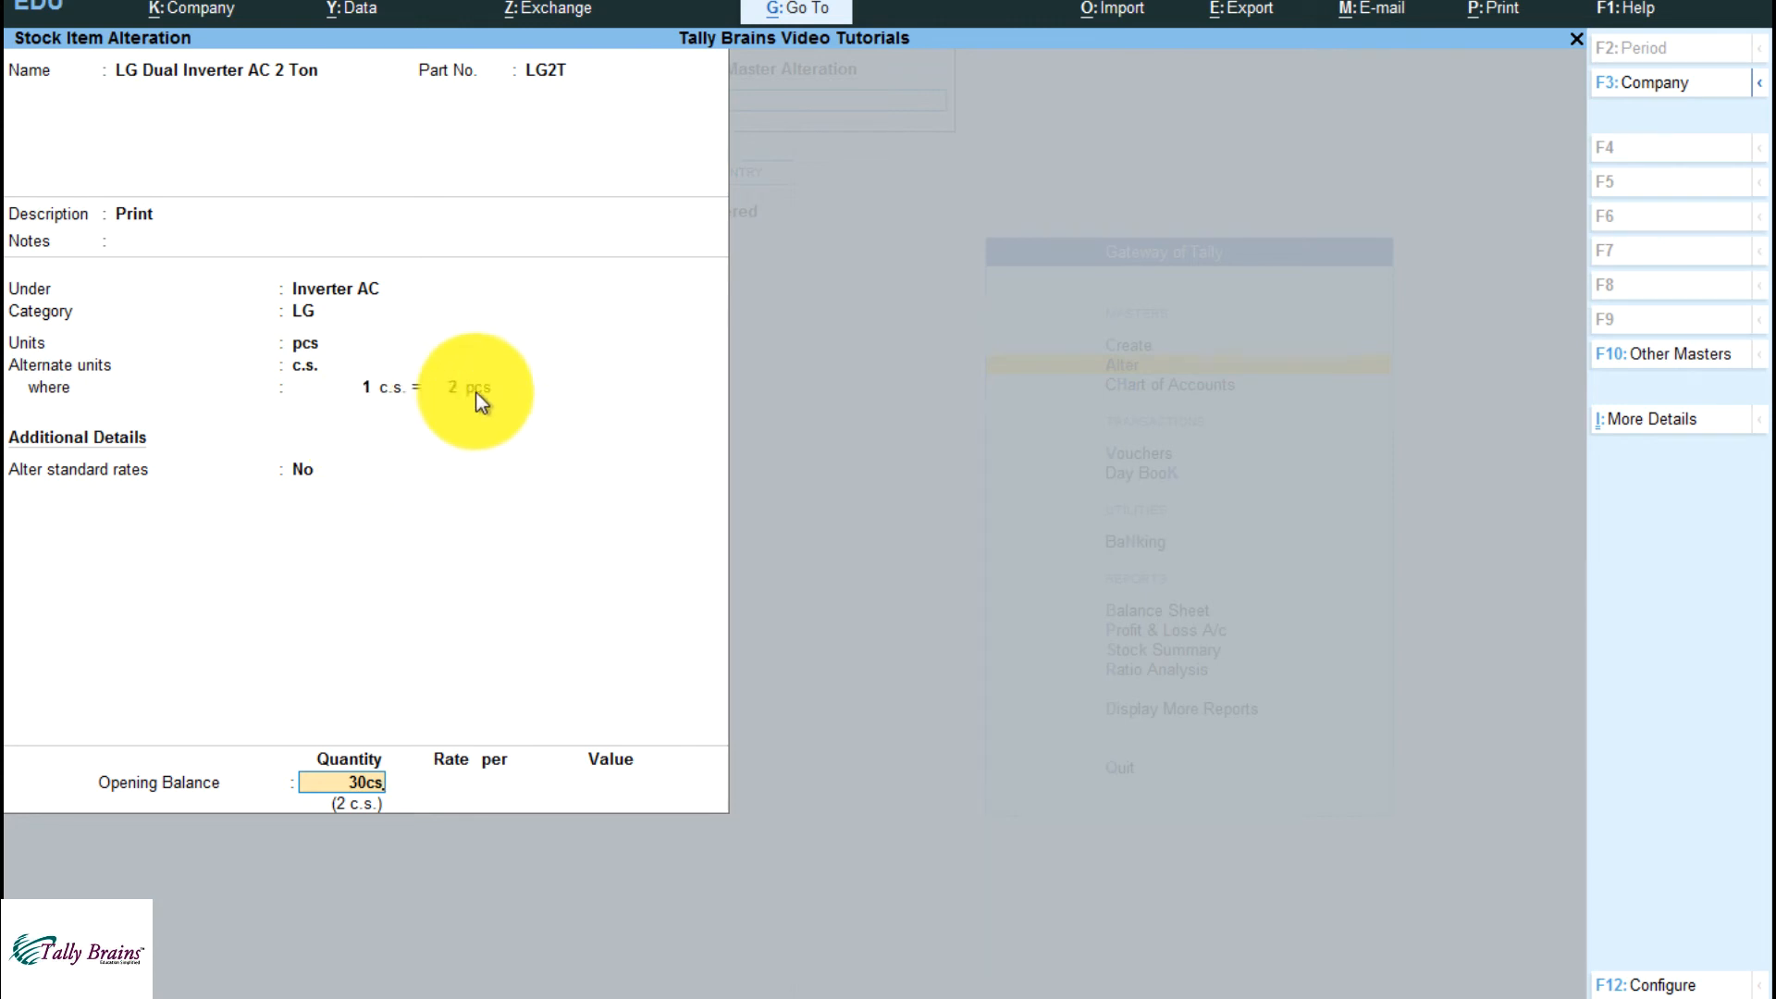
pyautogui.press('Return')
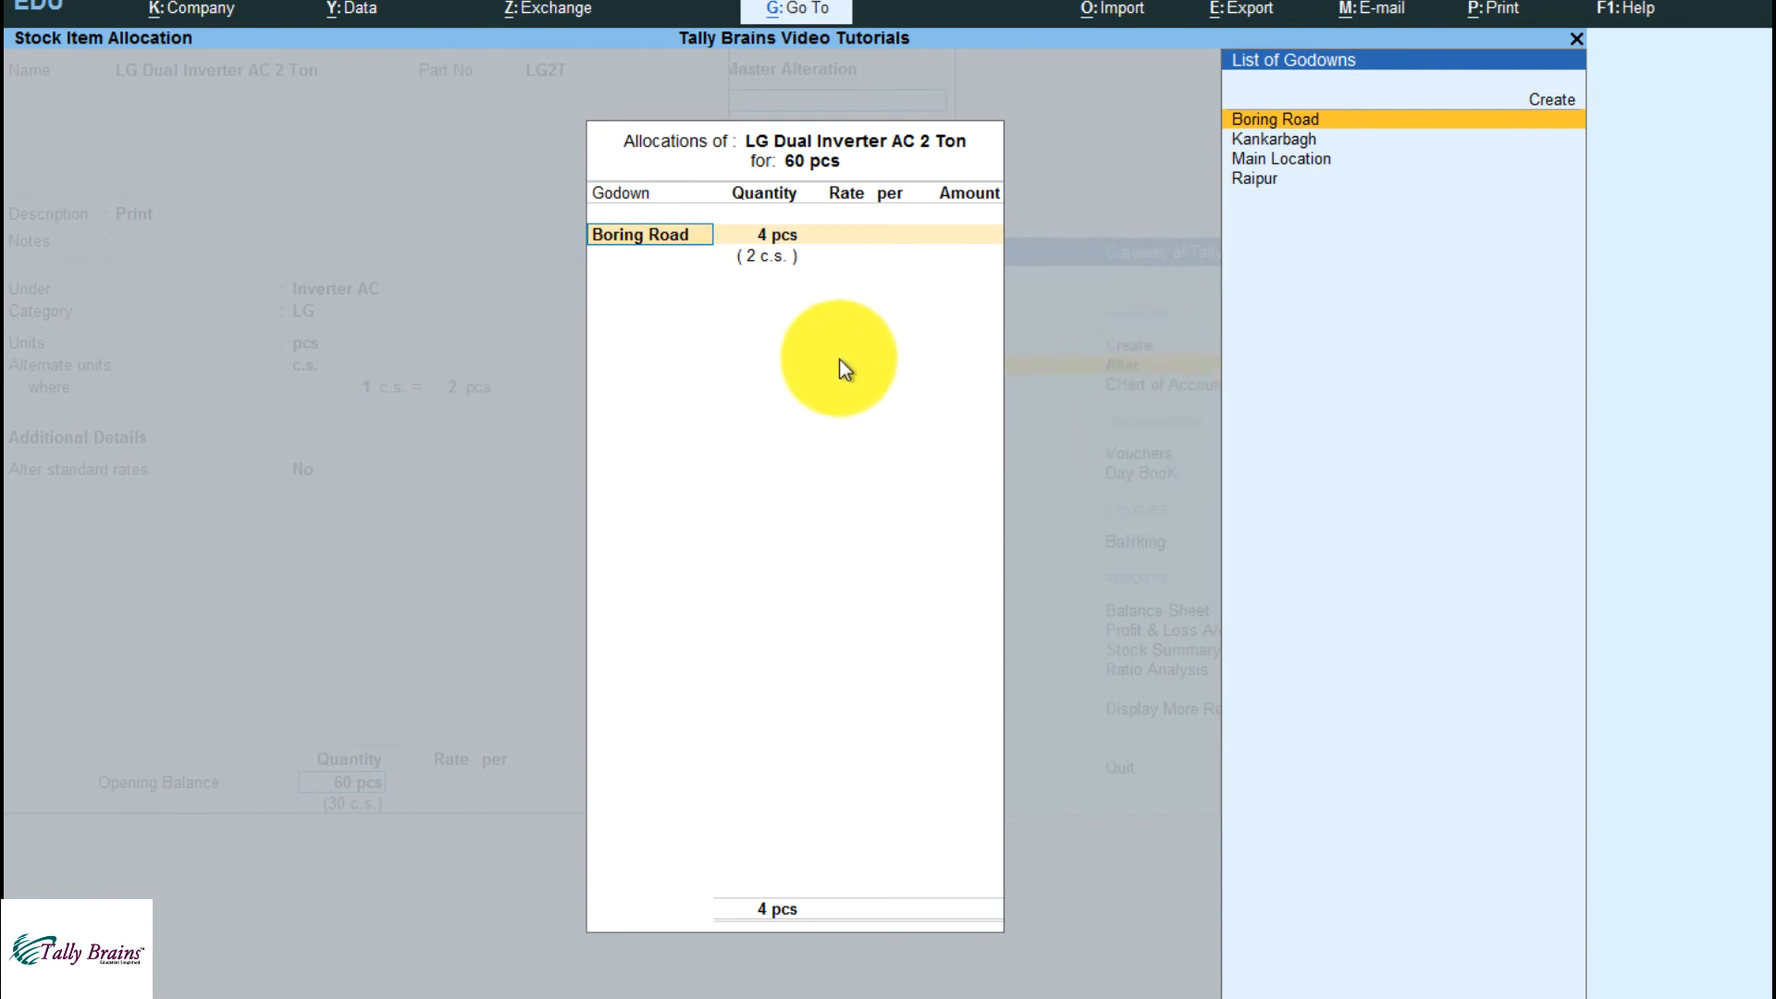
pyautogui.press('Escape')
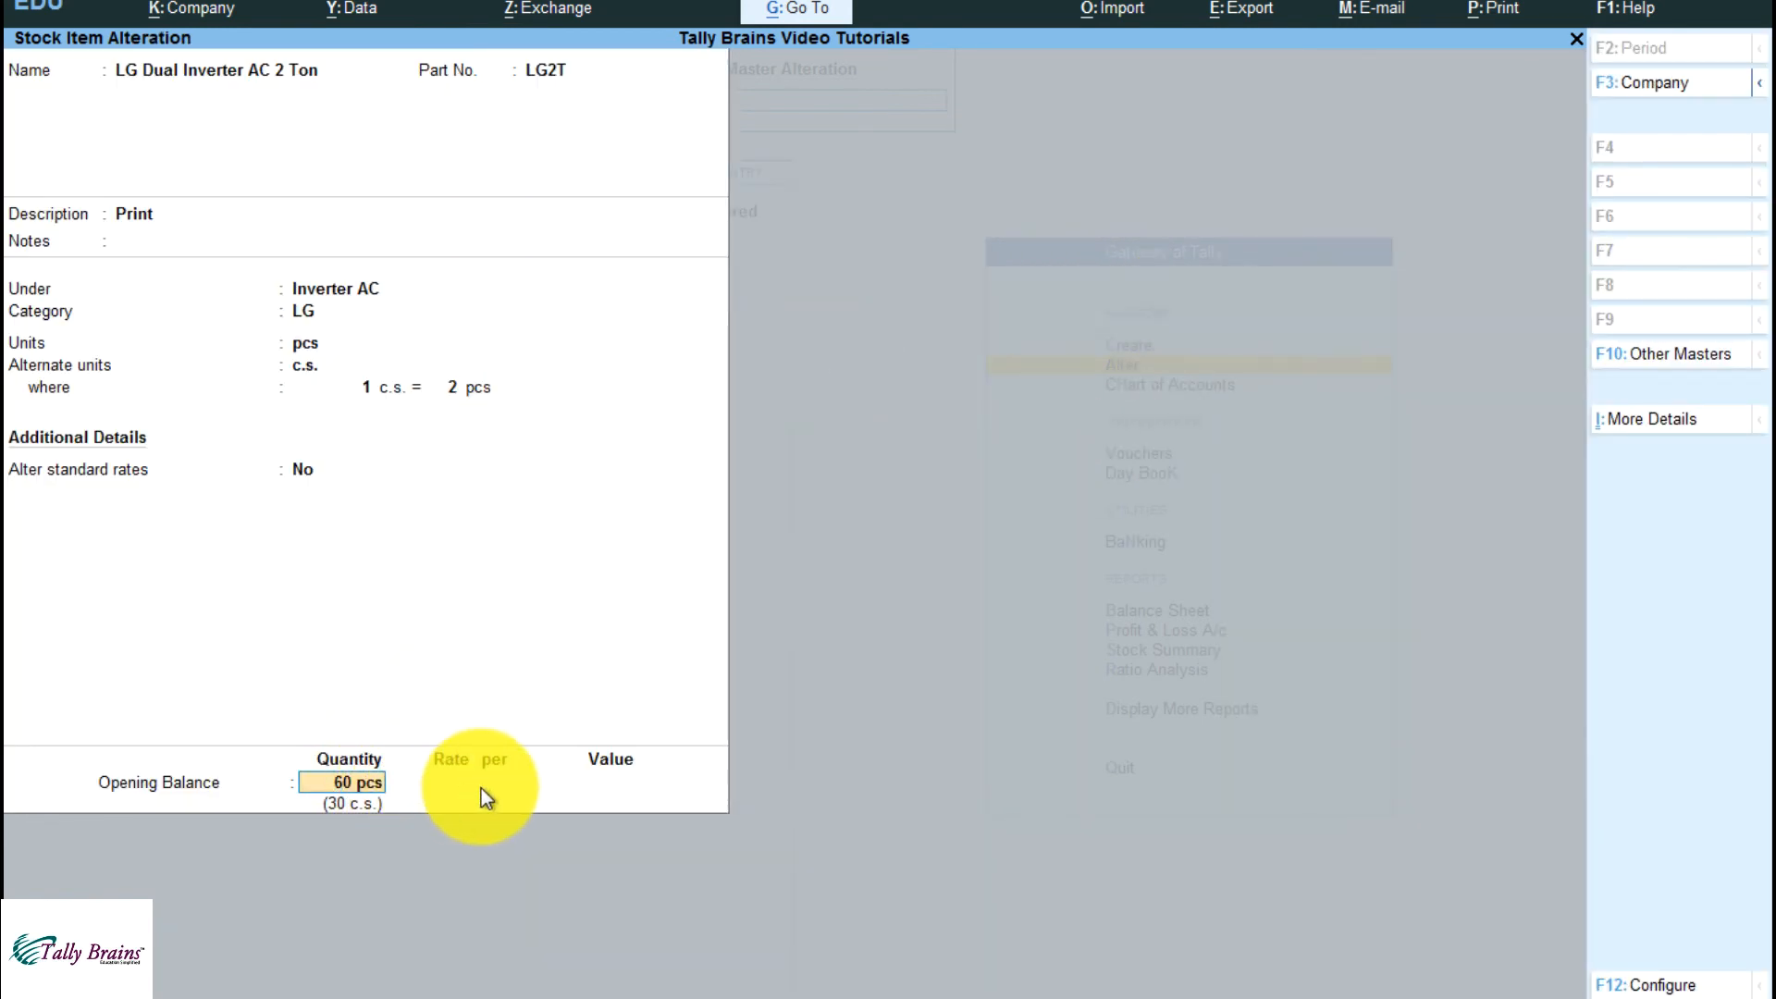
pyautogui.press('Return')
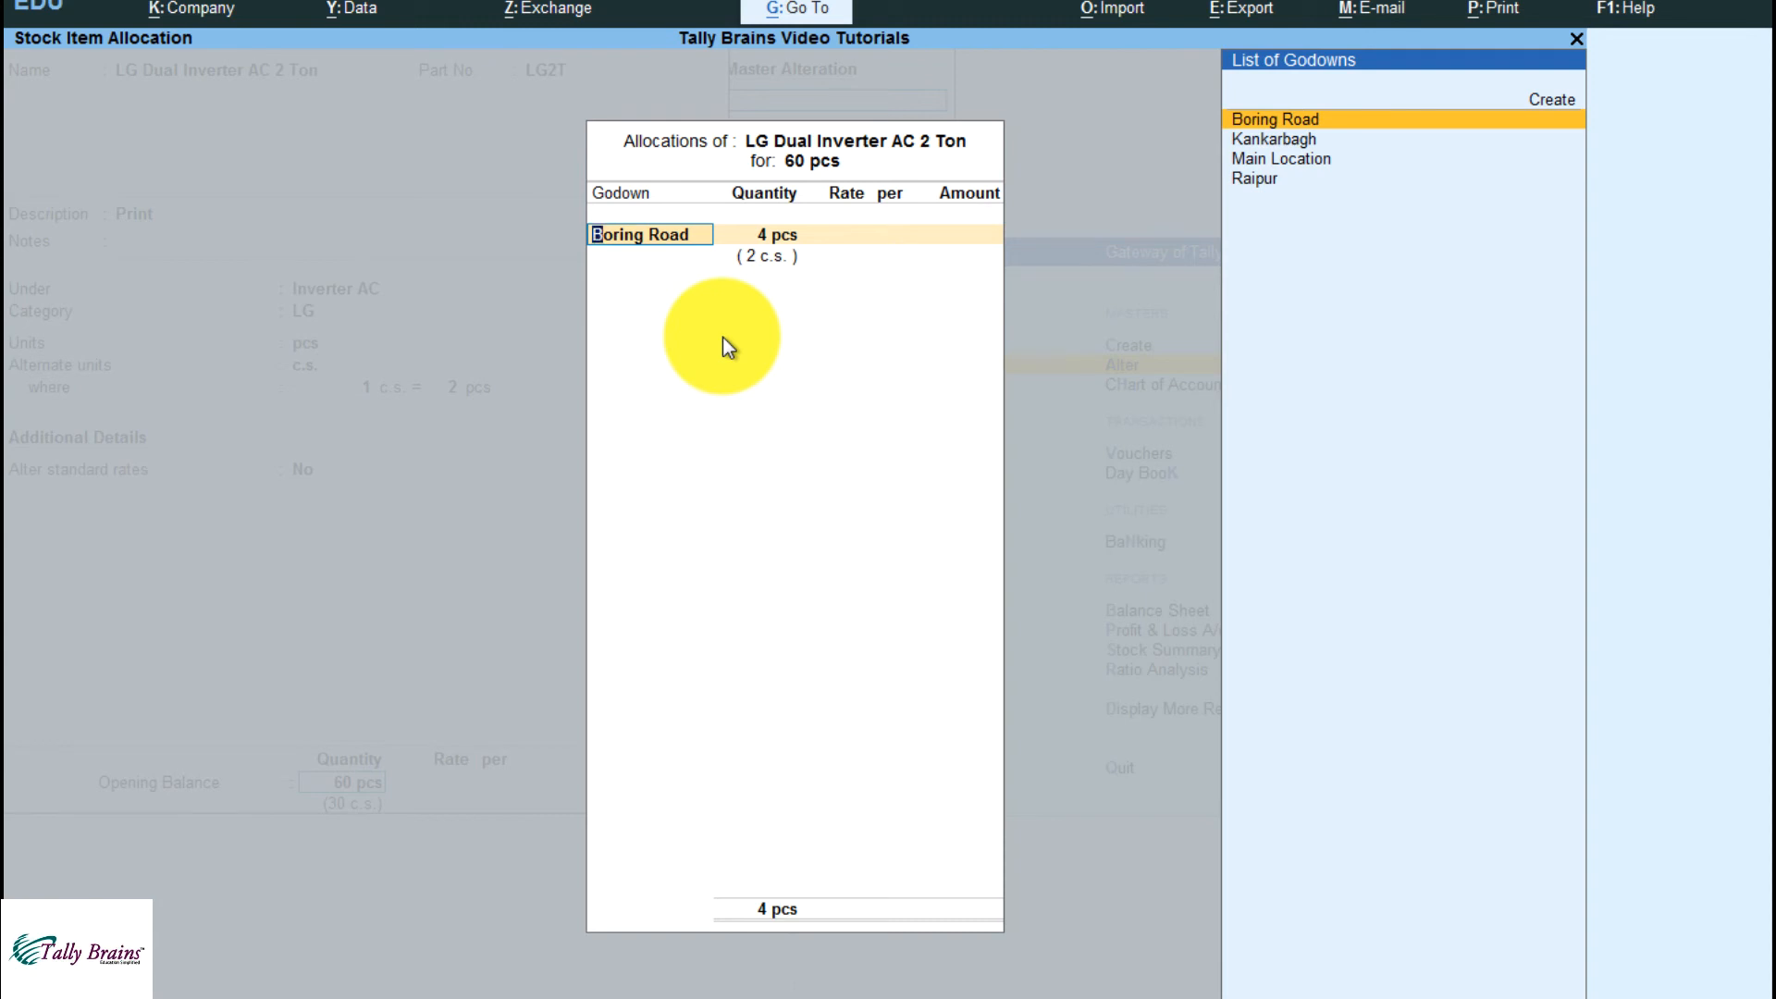
# Allocate 4 pcs to the Boring Road godown at a rate of 45,000 per pcs
pyautogui.press('Return')
pyautogui.press('Return')
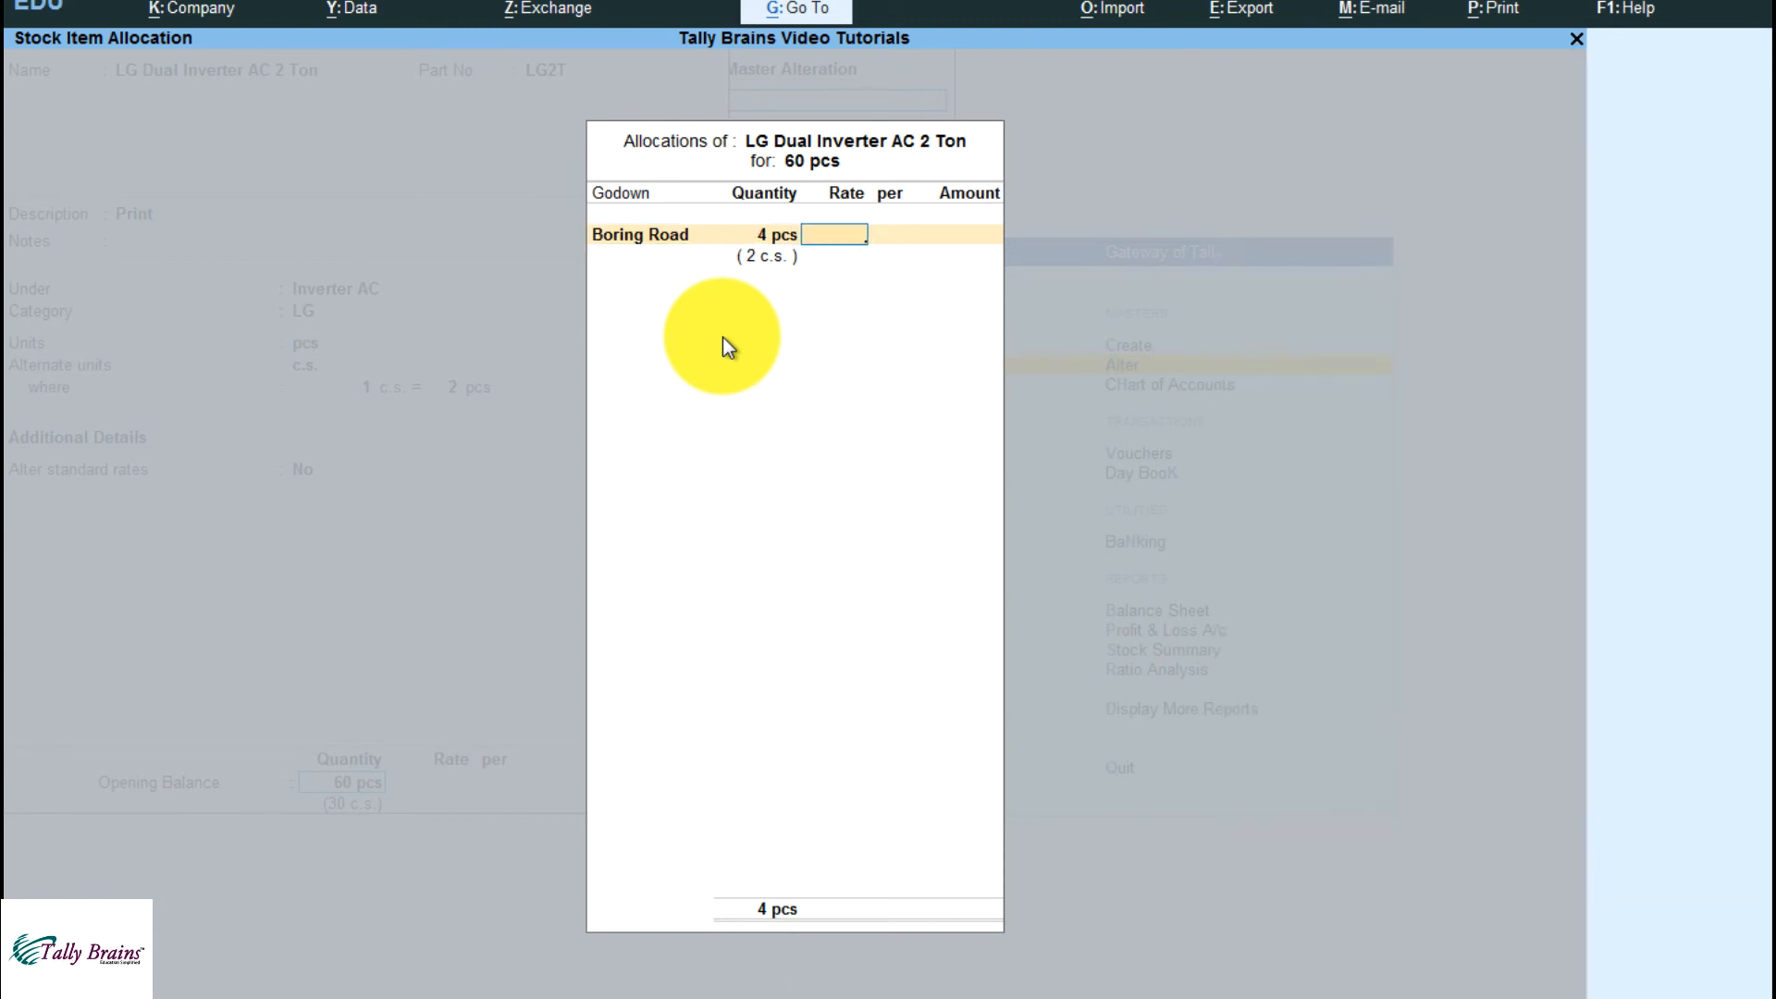
pyautogui.write('45000')
pyautogui.press('Return')
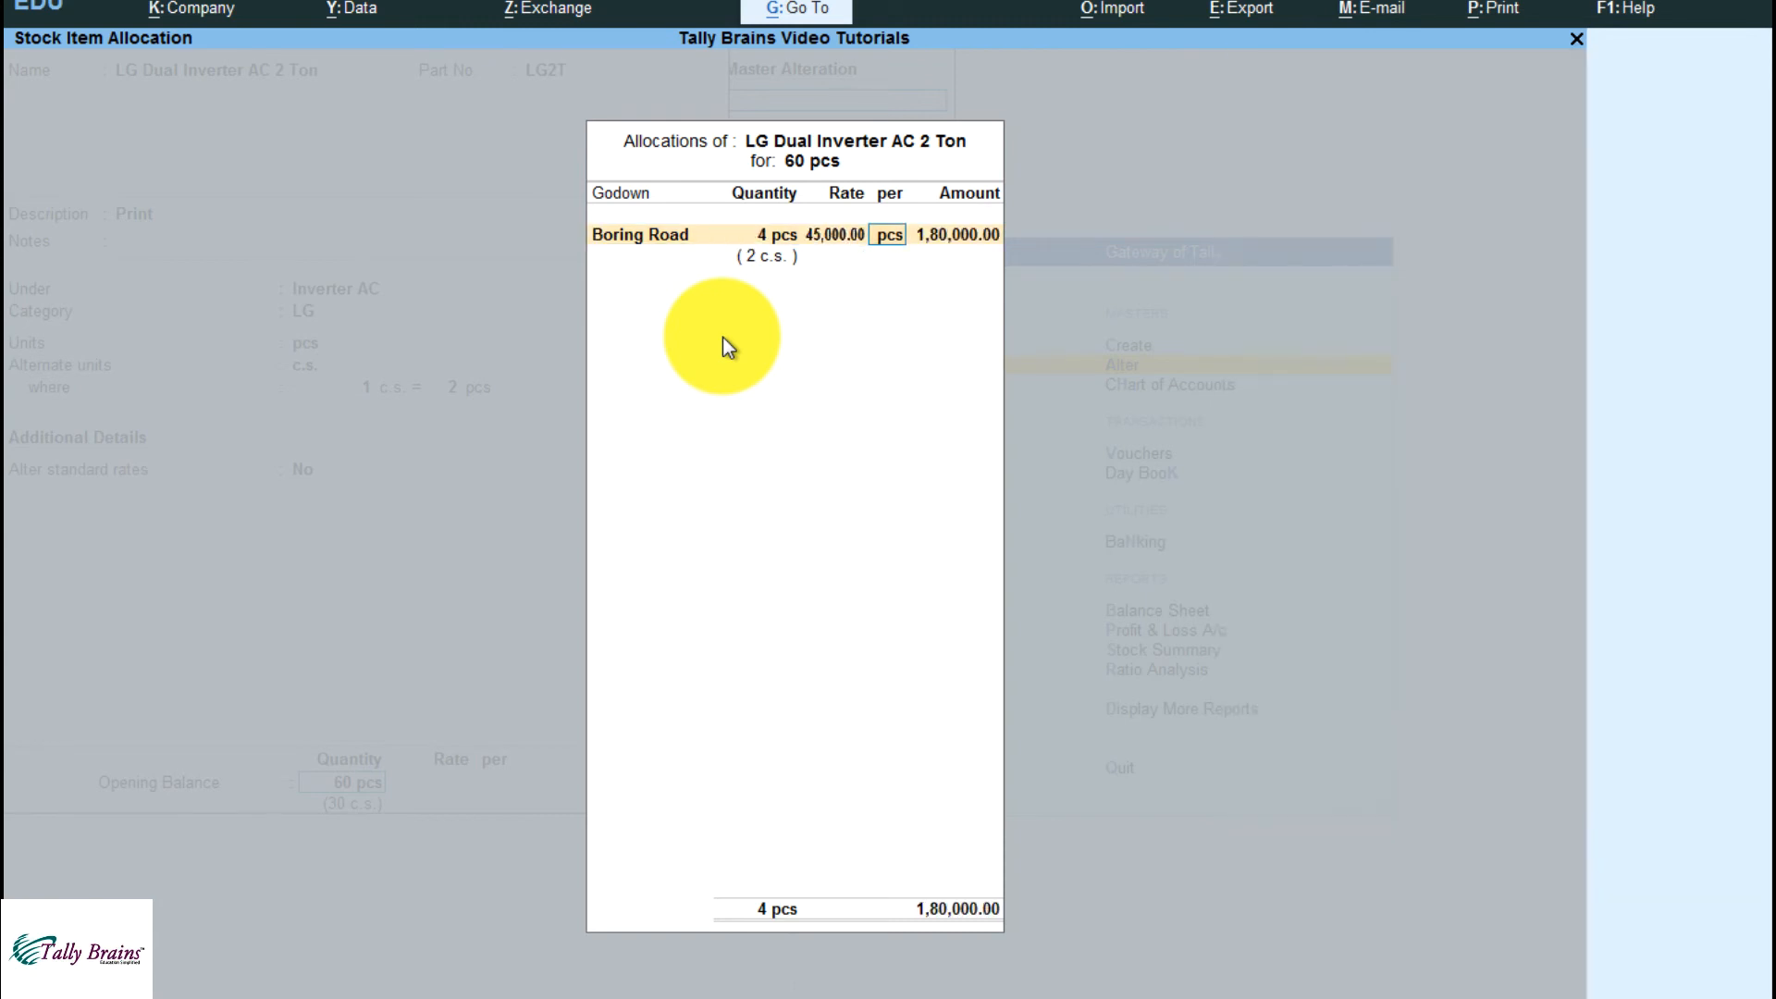
# Allocate 20 pcs to the Kankarbagh godown at a rate of 87,000 per c.s
pyautogui.press('Return')
pyautogui.press('Return')
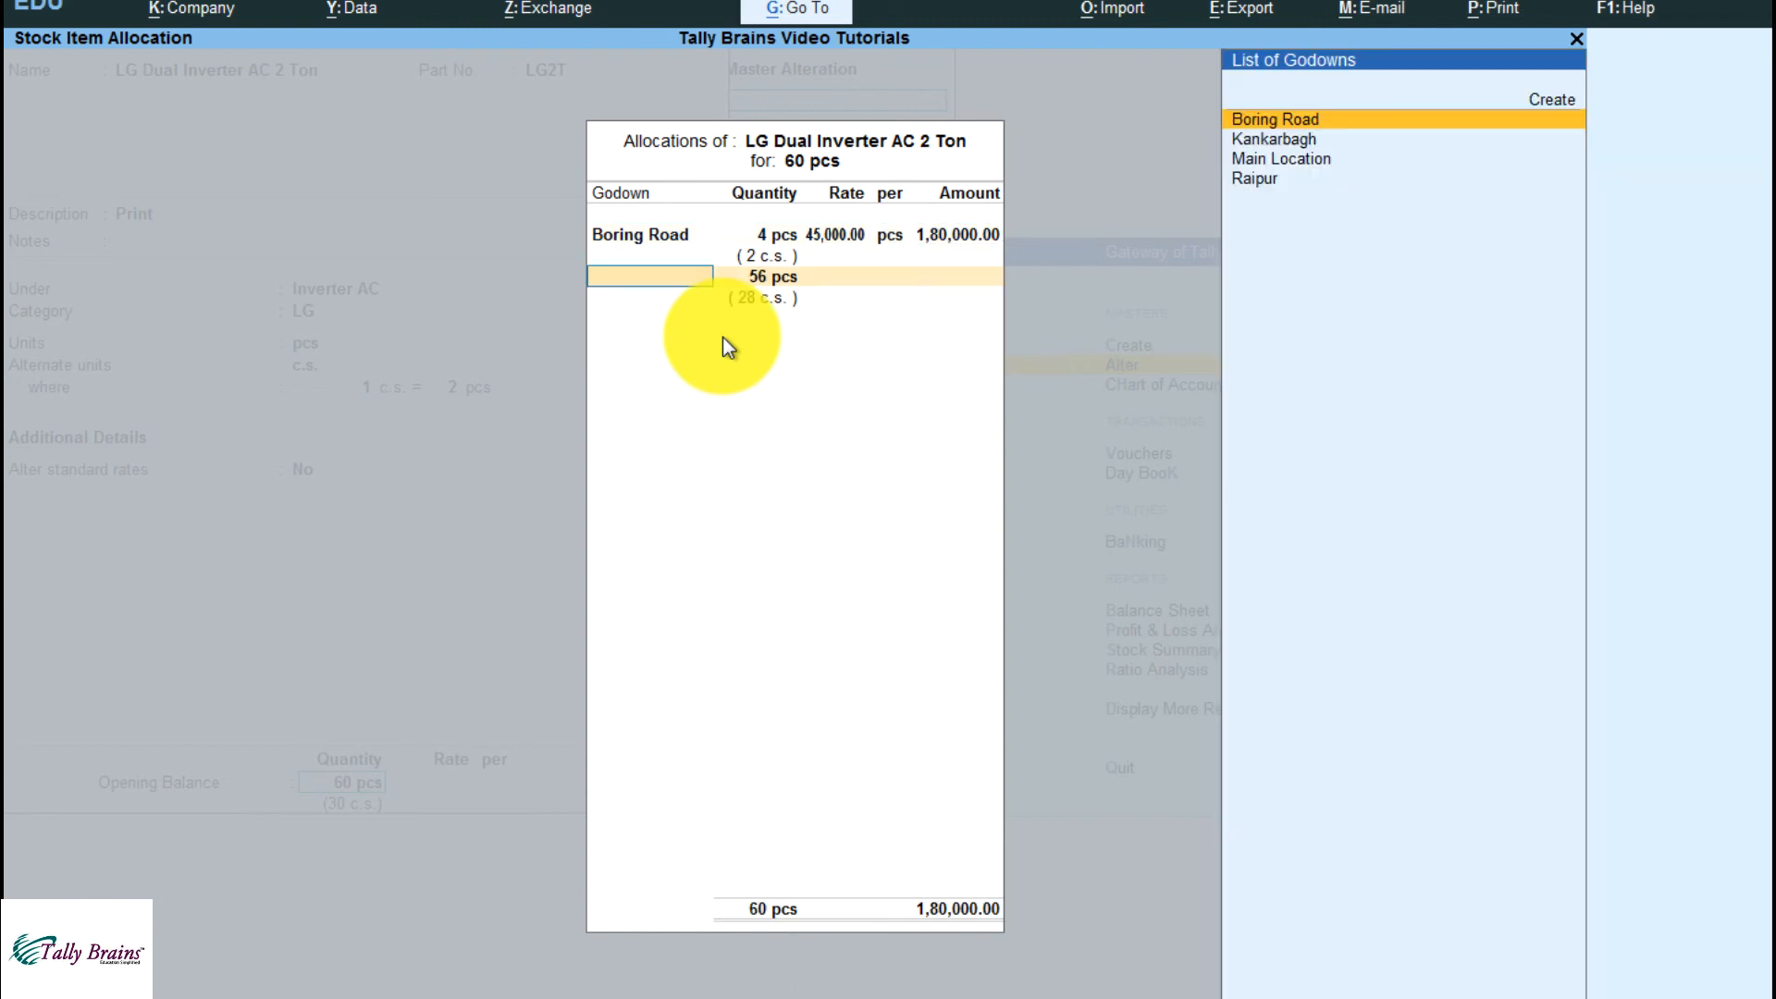
pyautogui.press('Down')
pyautogui.press('Return')
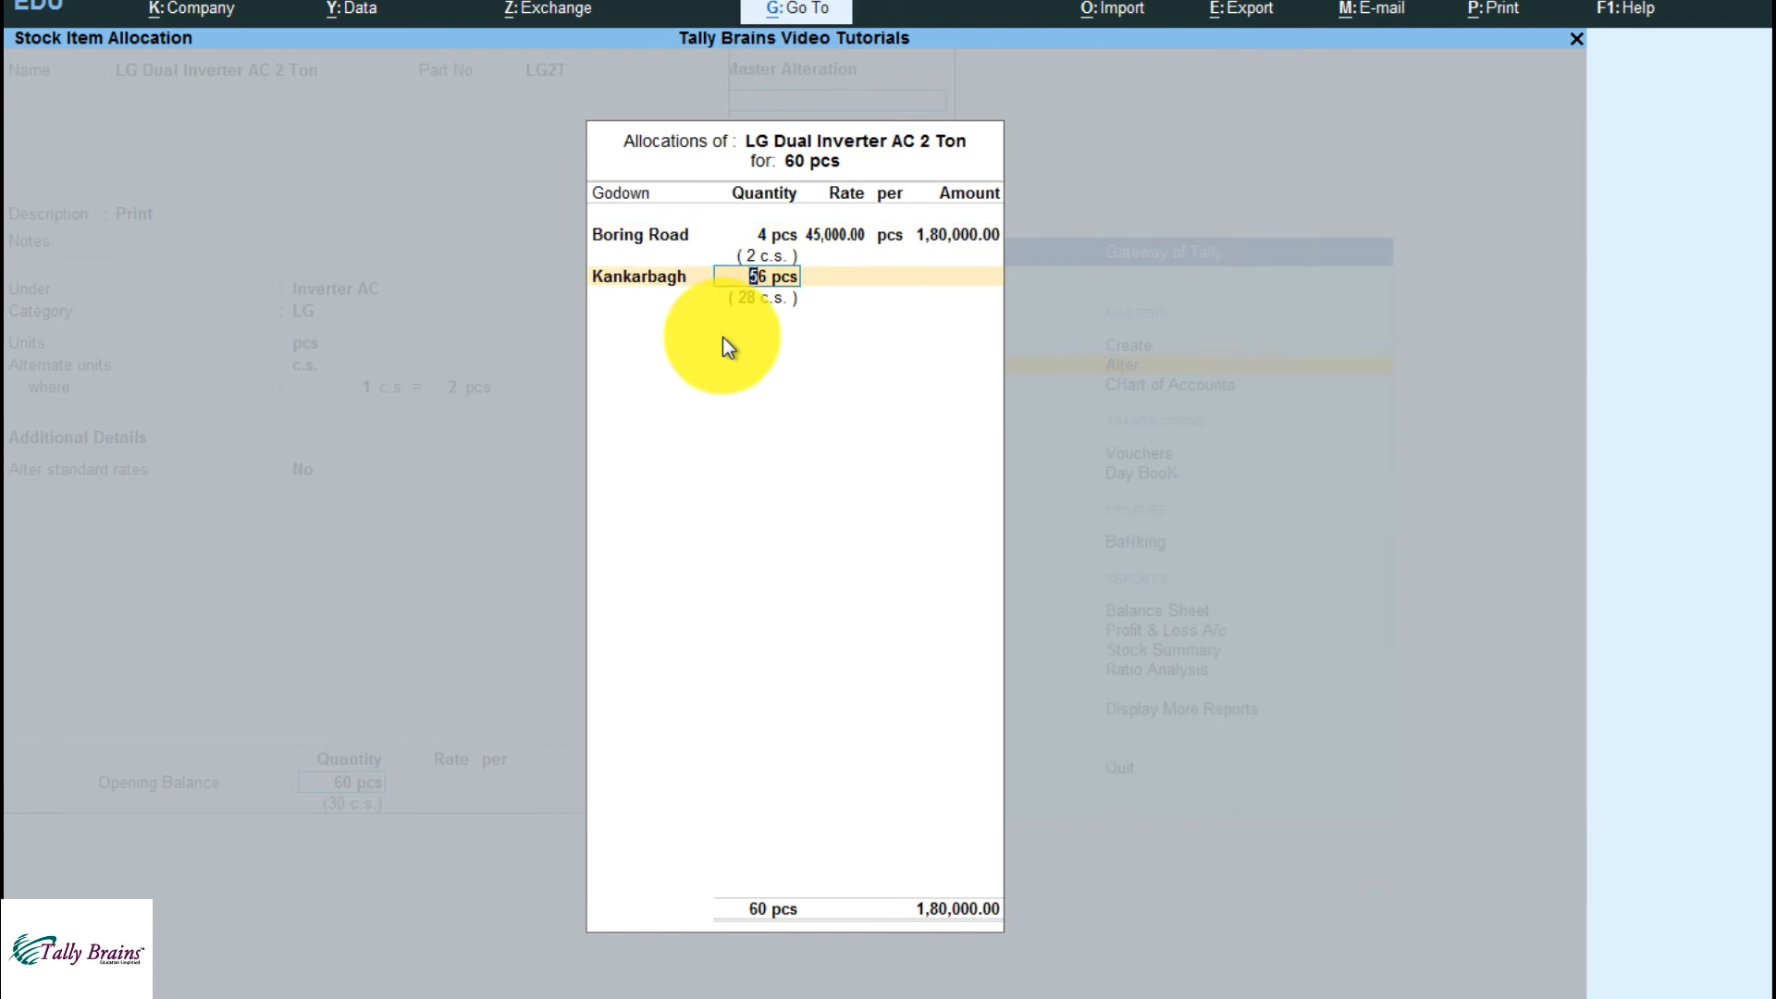
pyautogui.write('20')
pyautogui.press('Return')
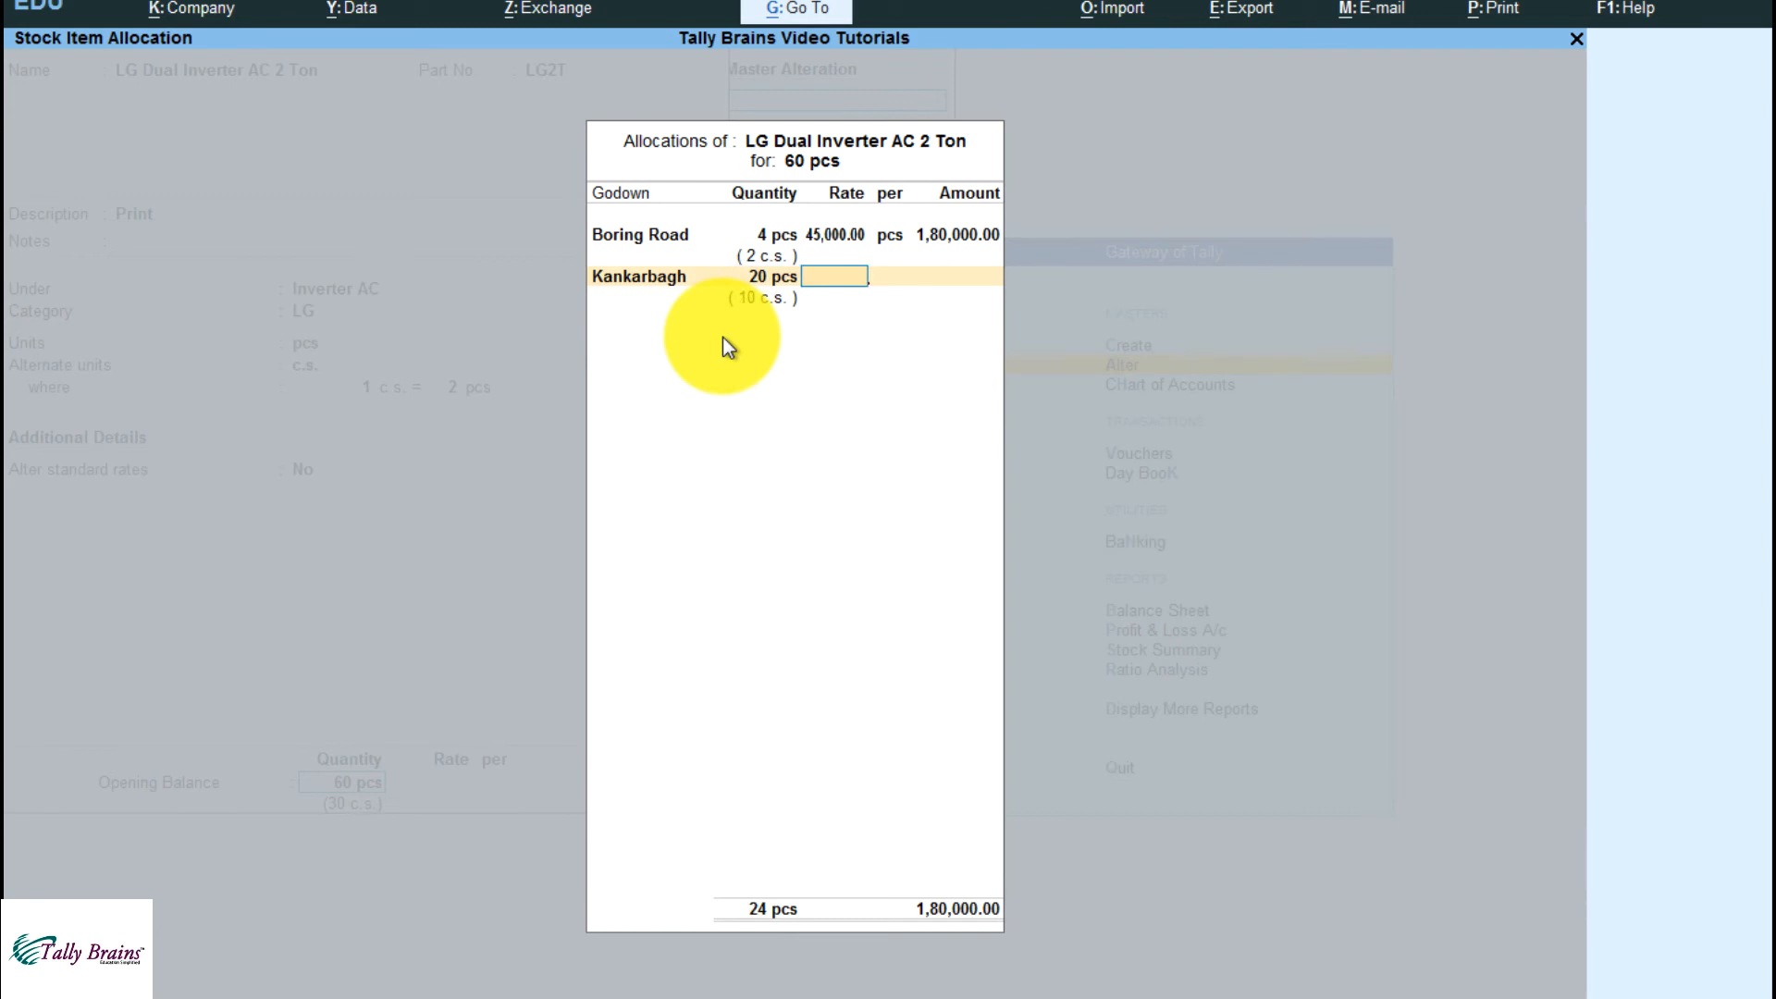
pyautogui.write('87000')
pyautogui.press('Return')
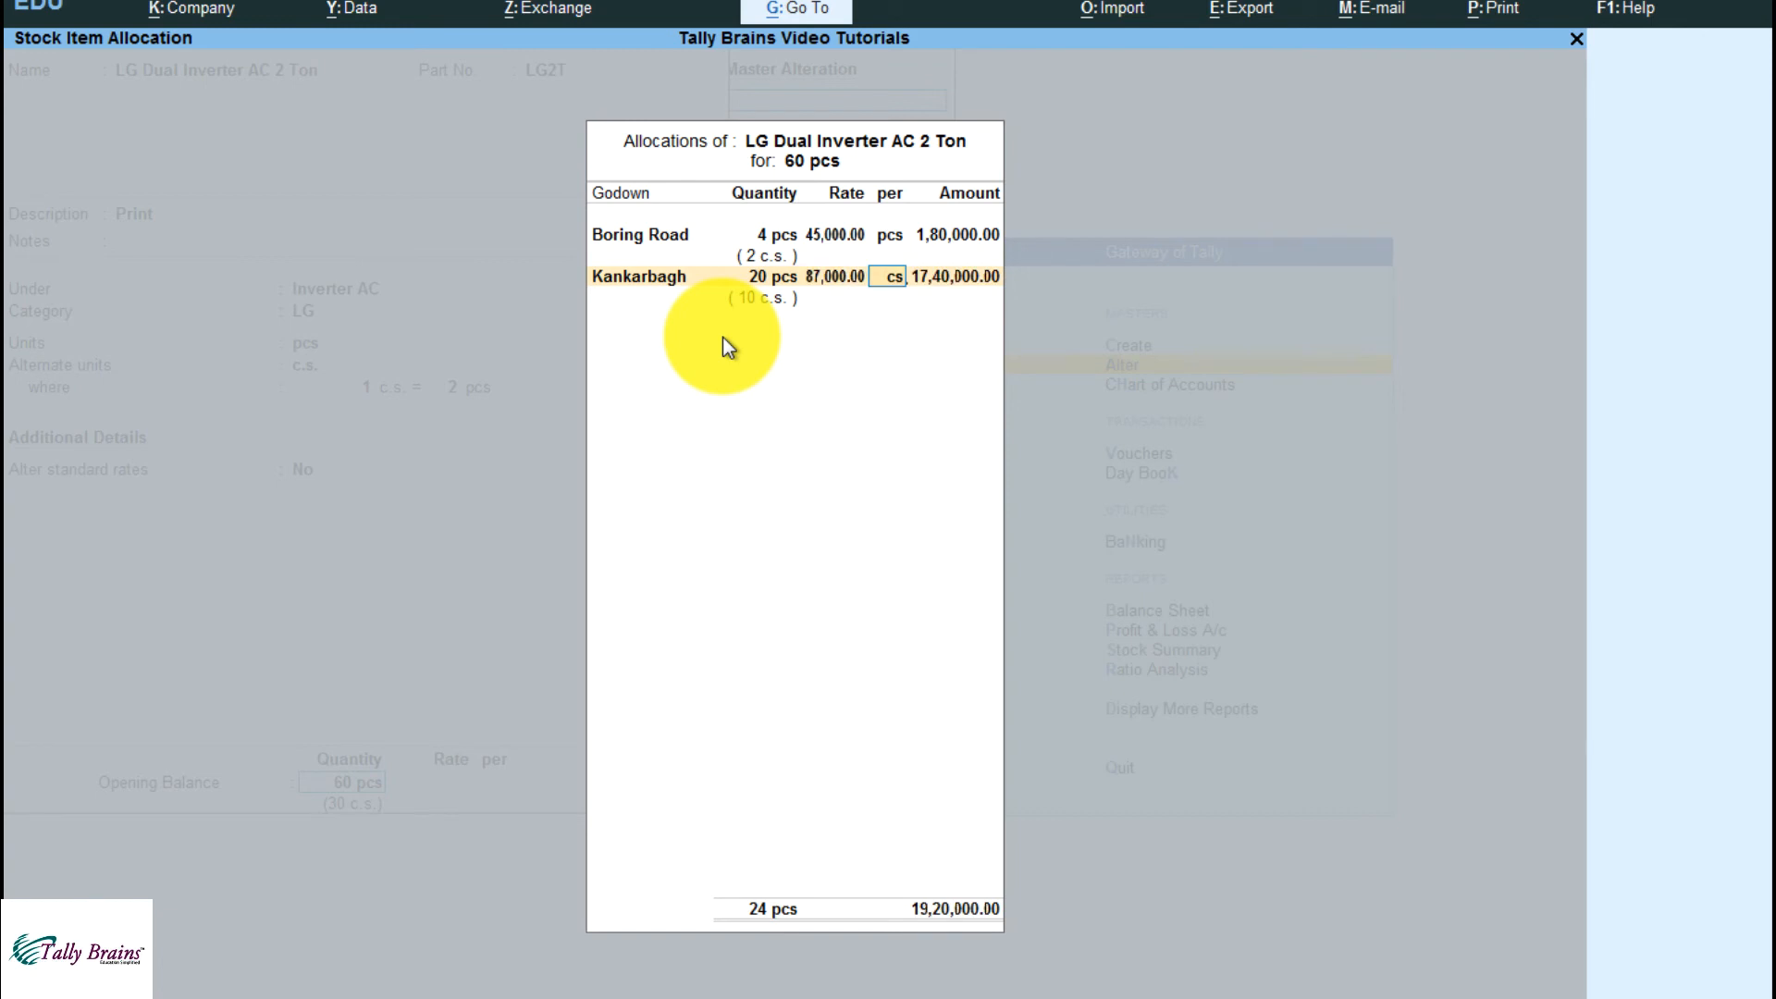
pyautogui.write('cs')
pyautogui.press('Return')
# Allocate the remaining 36 pcs to the Raipur godown at 90,000 per c.s. and save the stock item
pyautogui.press('Return')
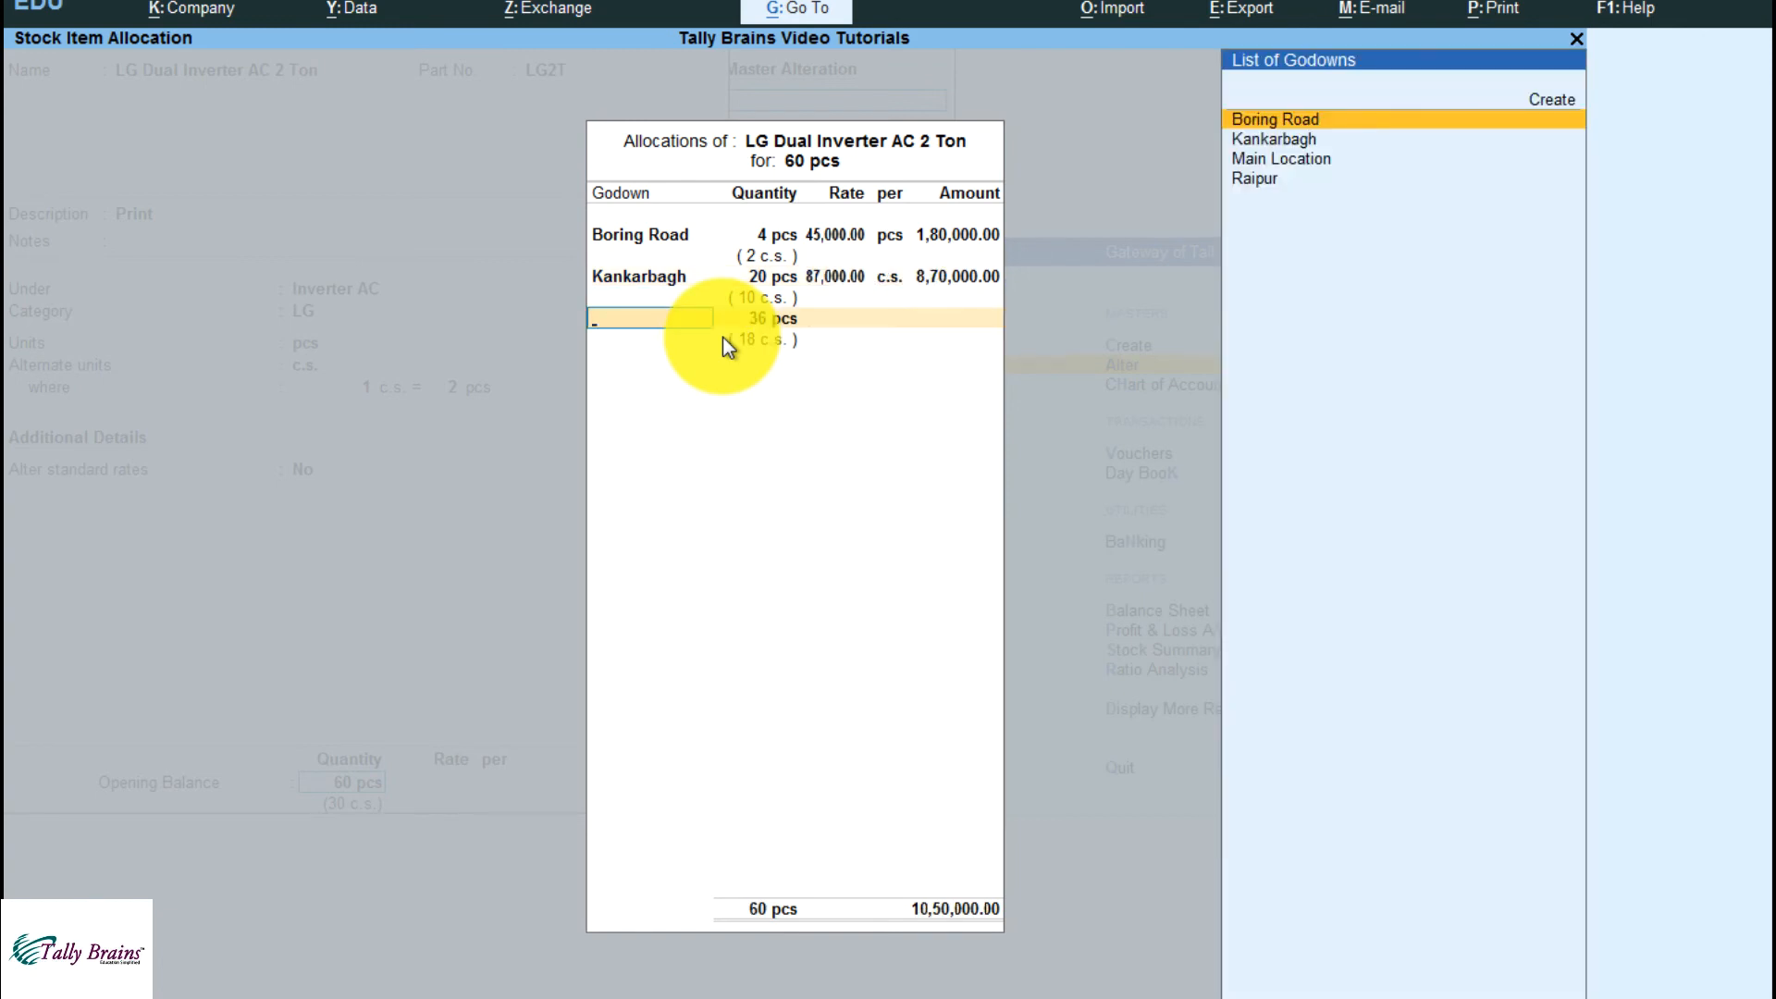
pyautogui.press('Down')
pyautogui.press('Down')
pyautogui.press('Down')
pyautogui.press('Return')
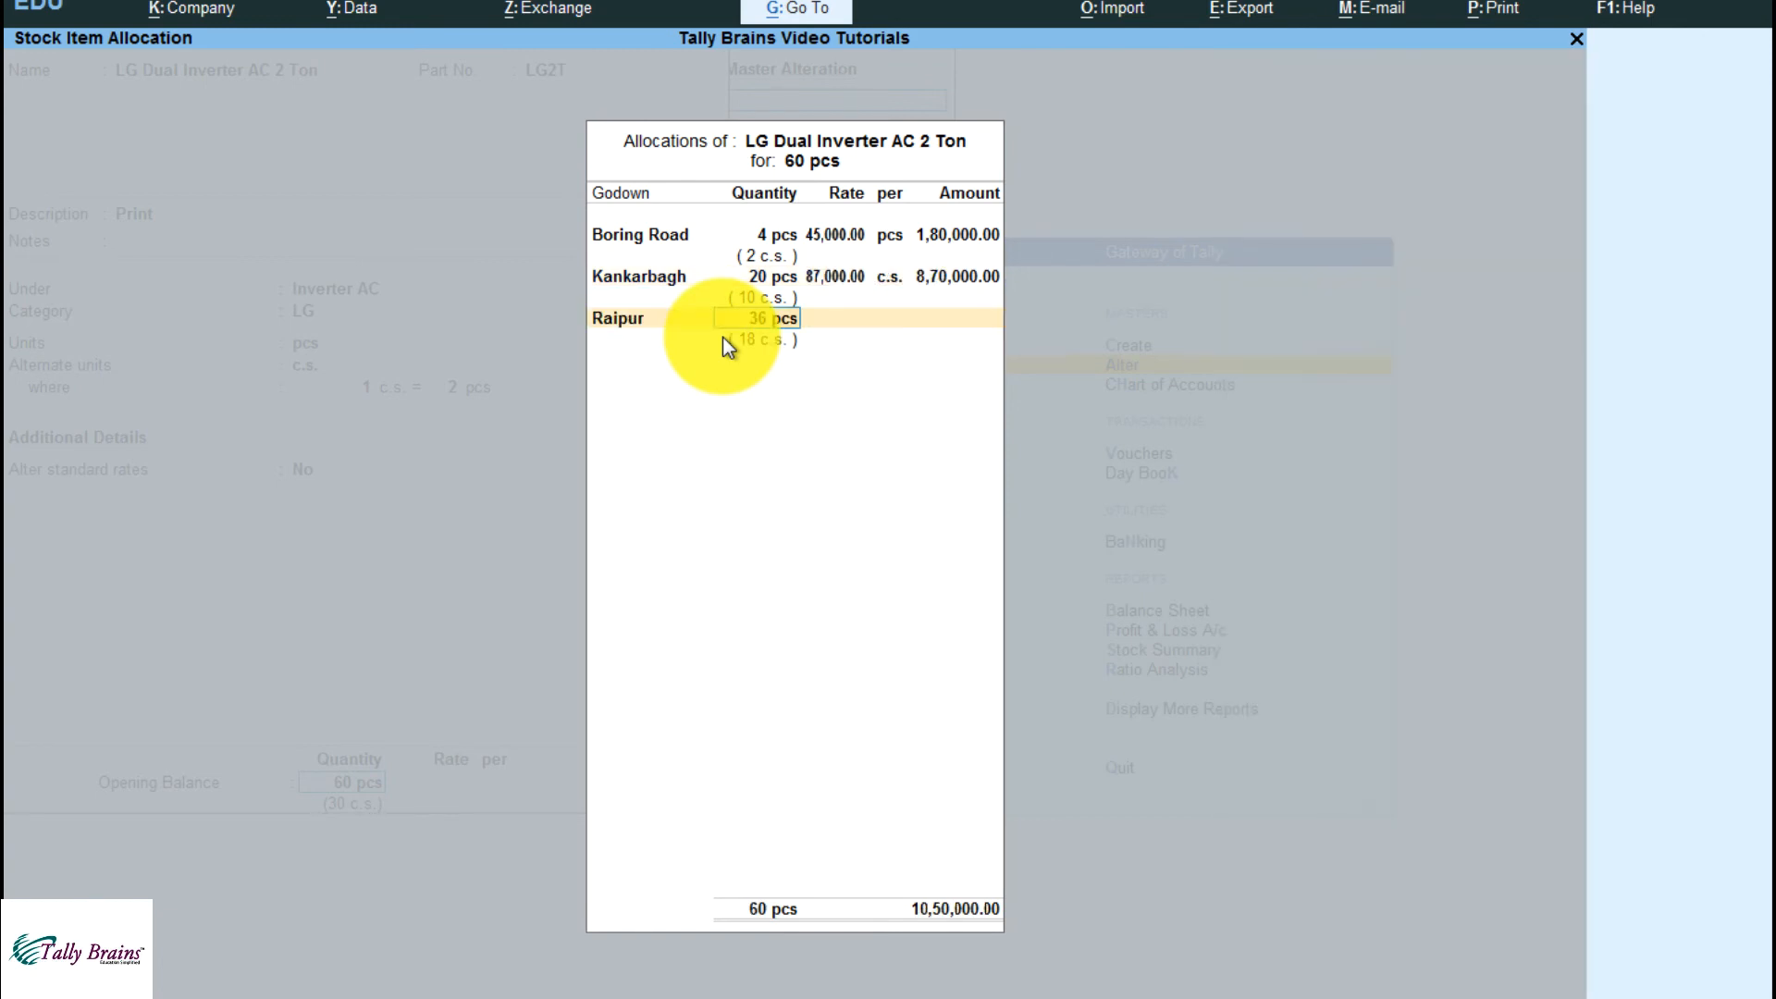
pyautogui.press('Return')
pyautogui.write('90000')
pyautogui.press('Return')
pyautogui.write('cs')
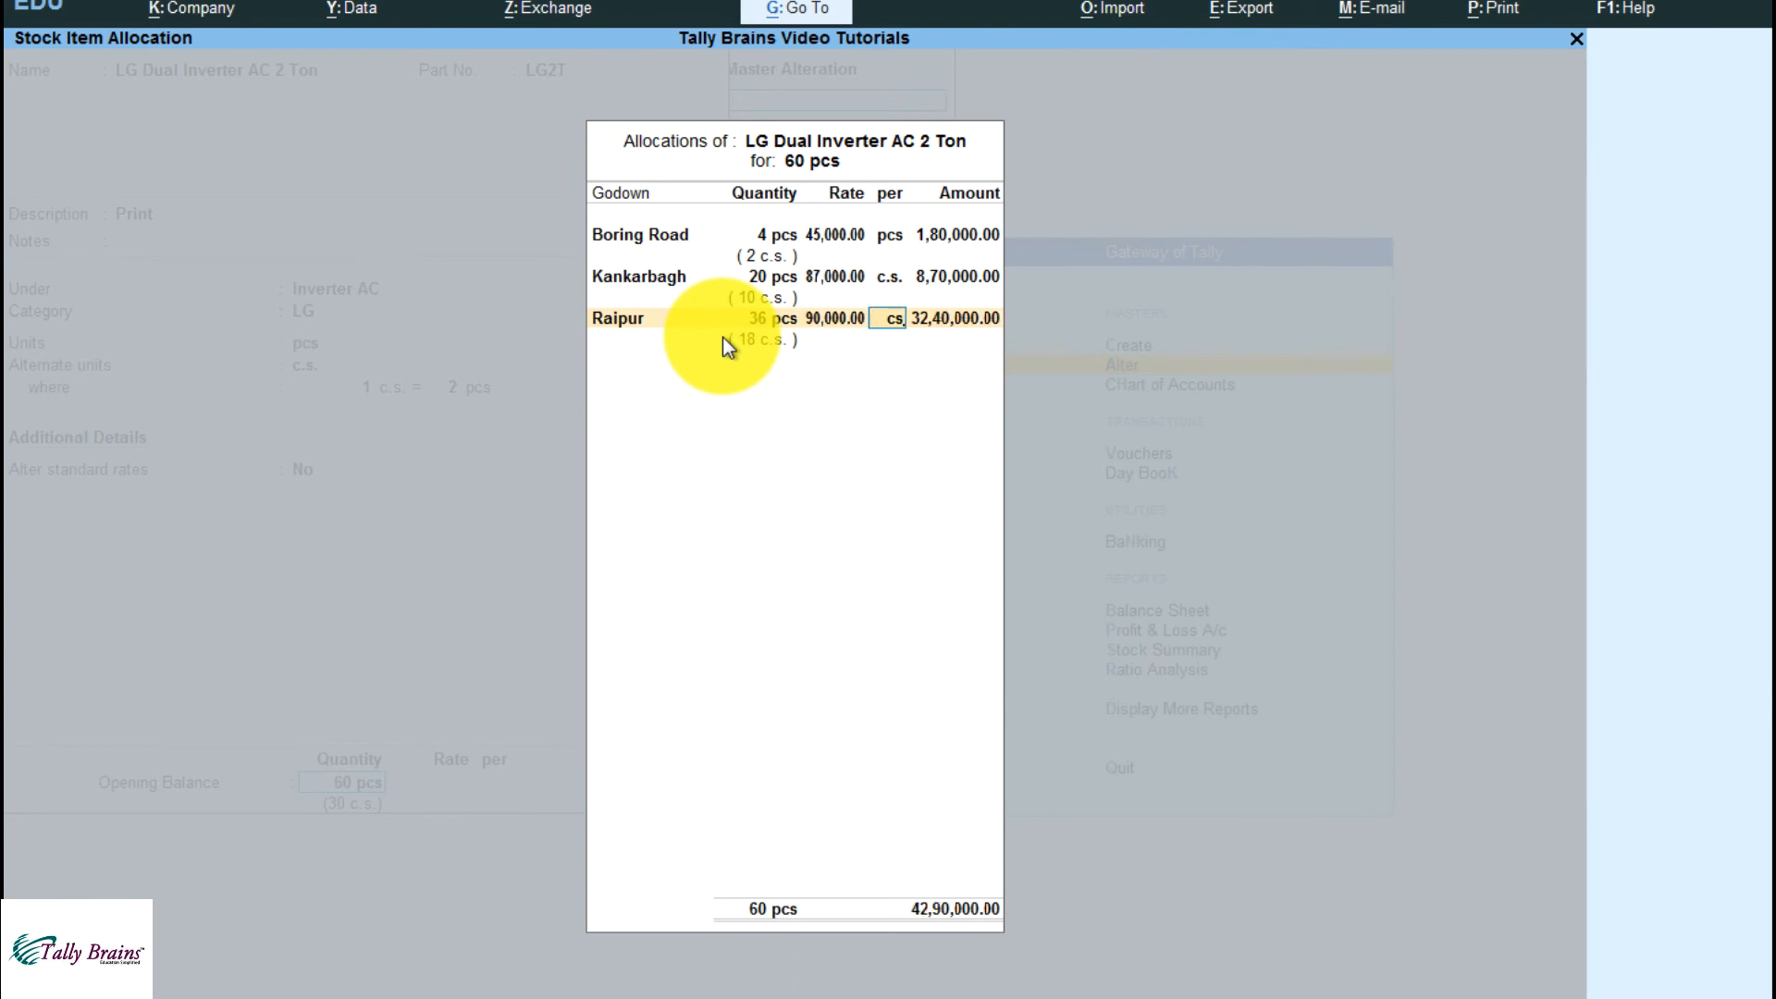
pyautogui.press('Return')
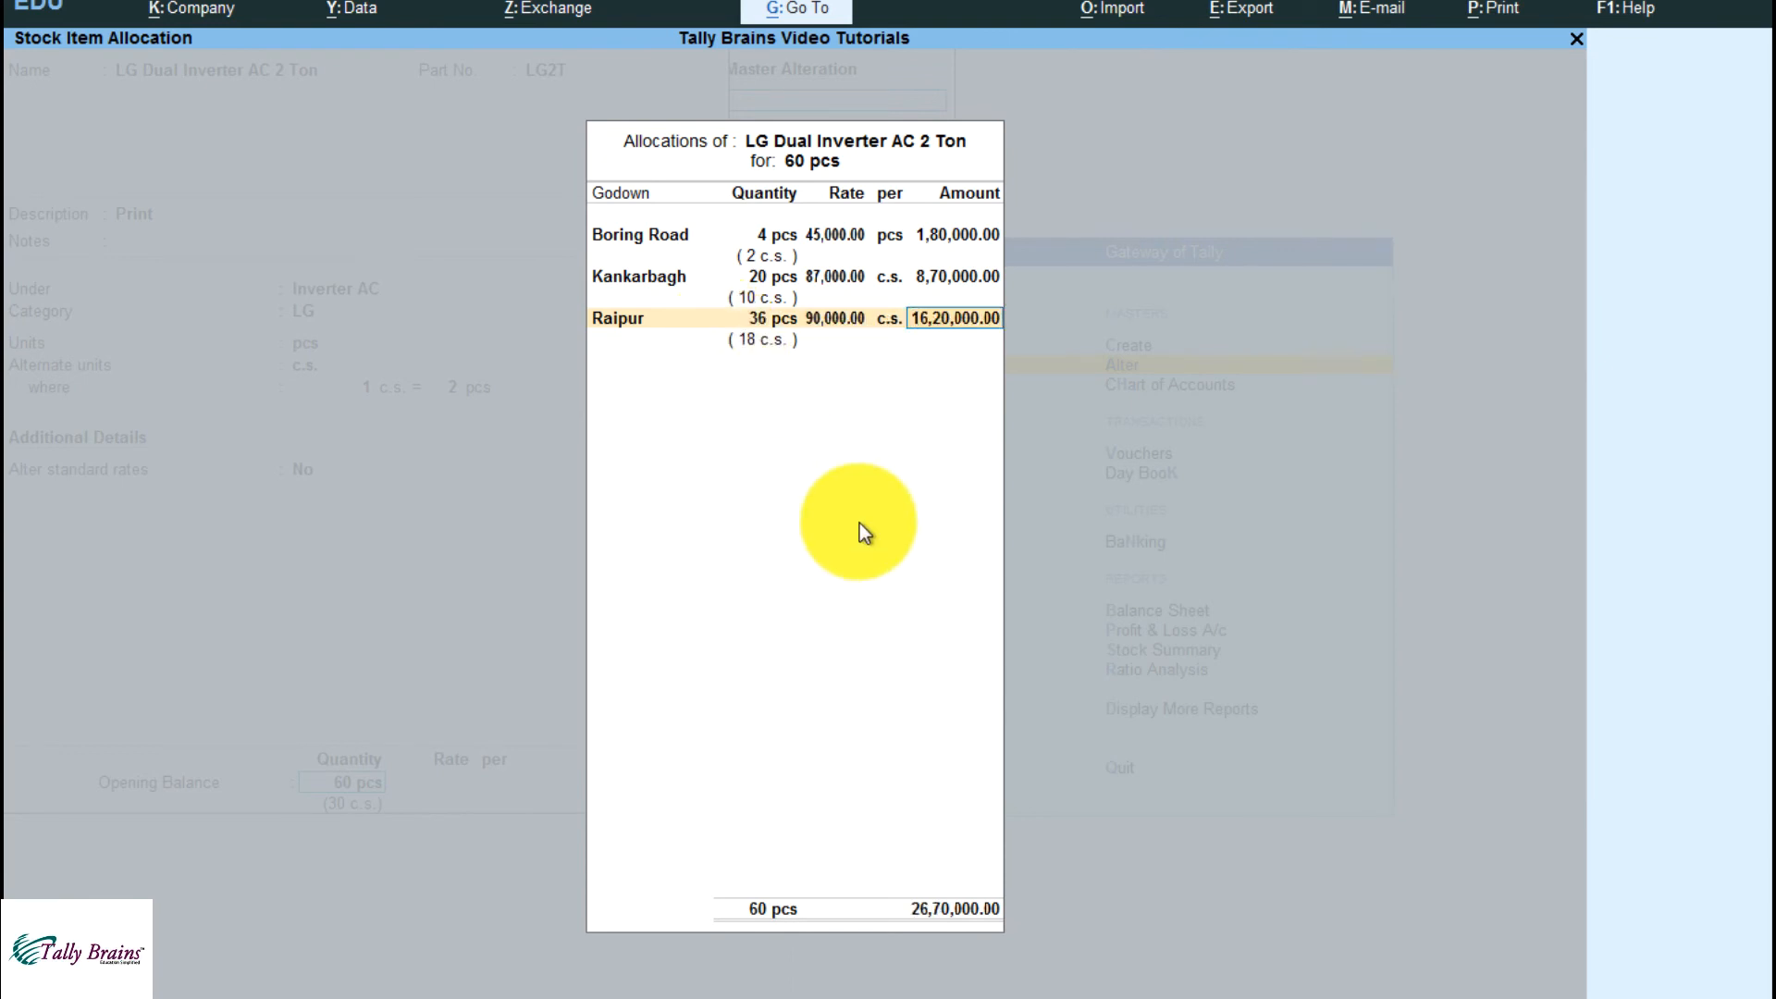
pyautogui.press('Return')
pyautogui.press('Return')
pyautogui.press('Return')
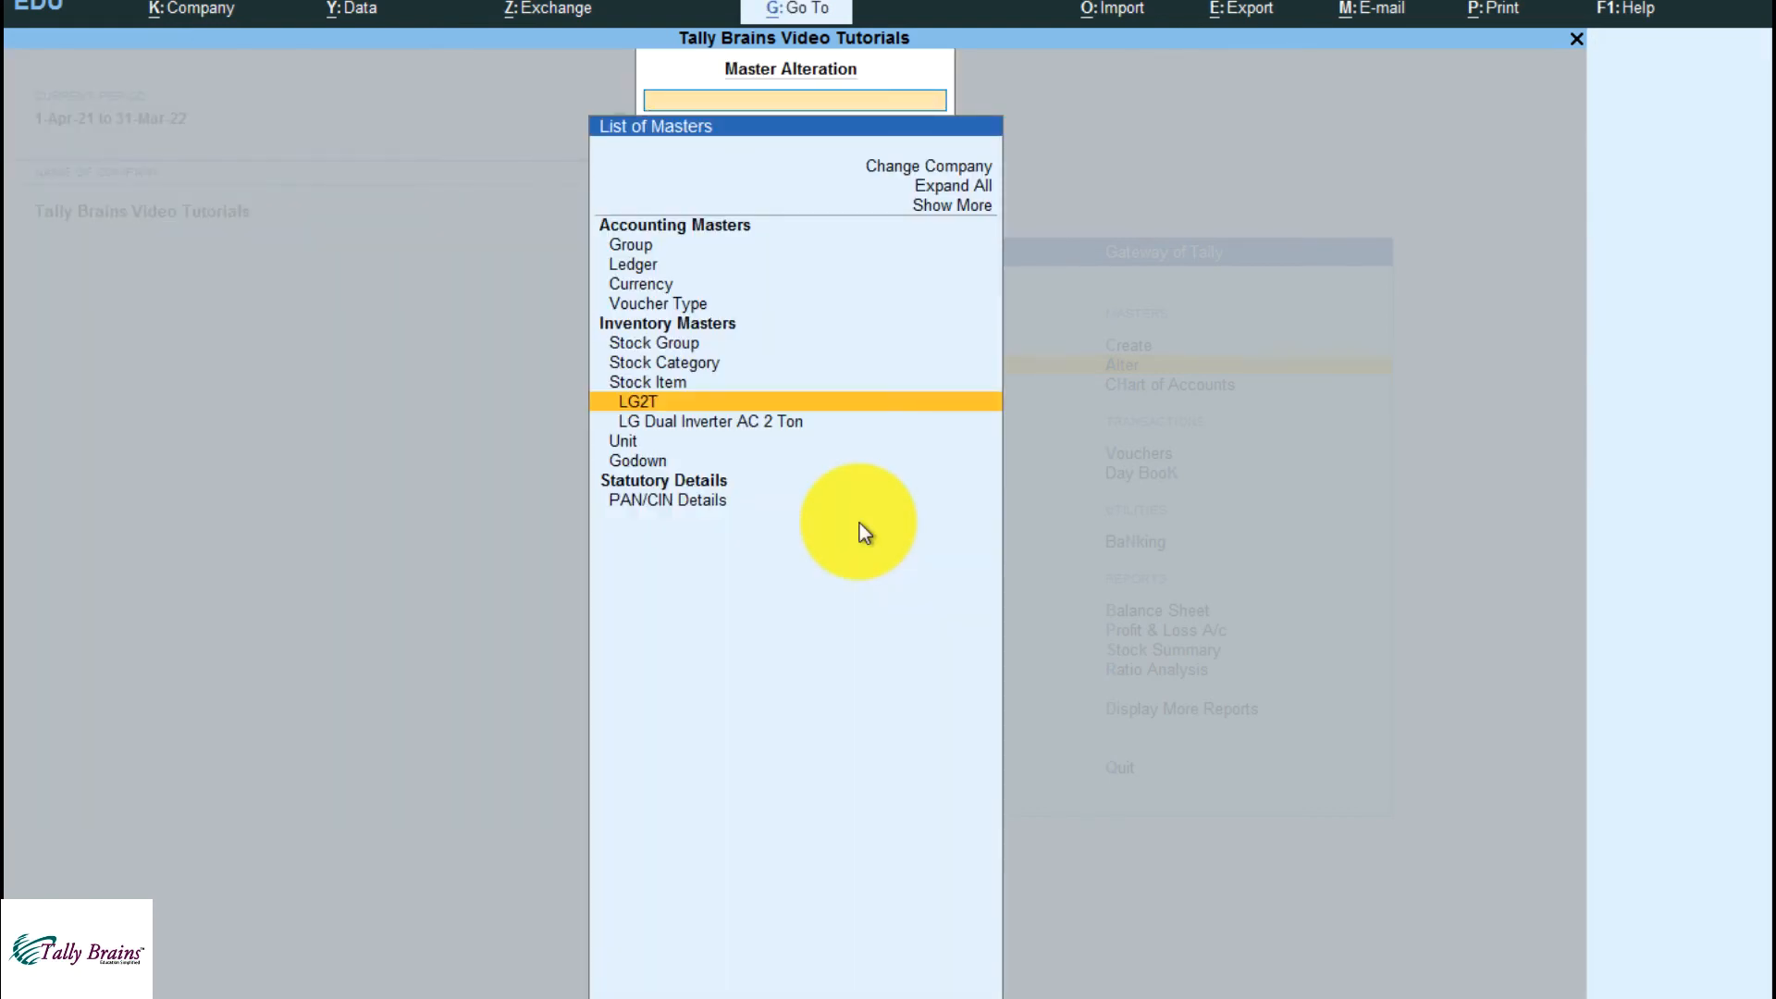
# Leave master alteration and start creating a new stock item
pyautogui.press('Escape')
pyautogui.press('Up')
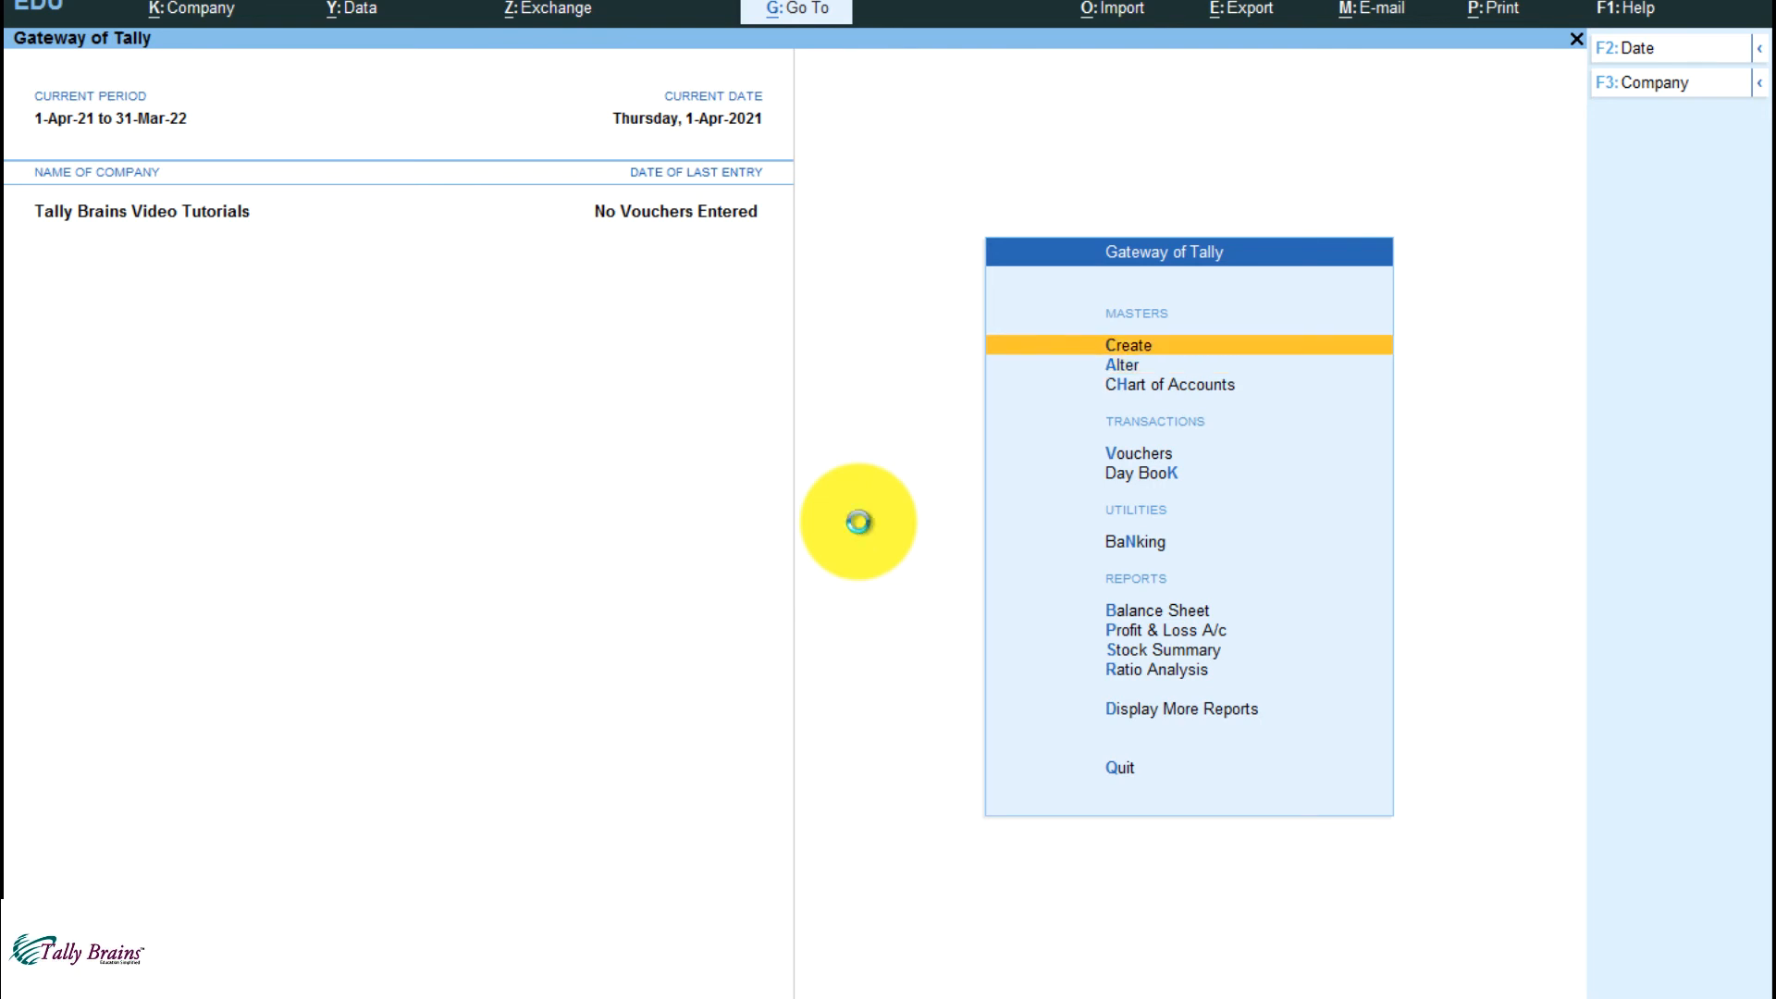
pyautogui.press('Return')
pyautogui.press('Down')
pyautogui.press('Down')
pyautogui.press('Down')
pyautogui.press('Down')
pyautogui.press('Down')
pyautogui.press('Down')
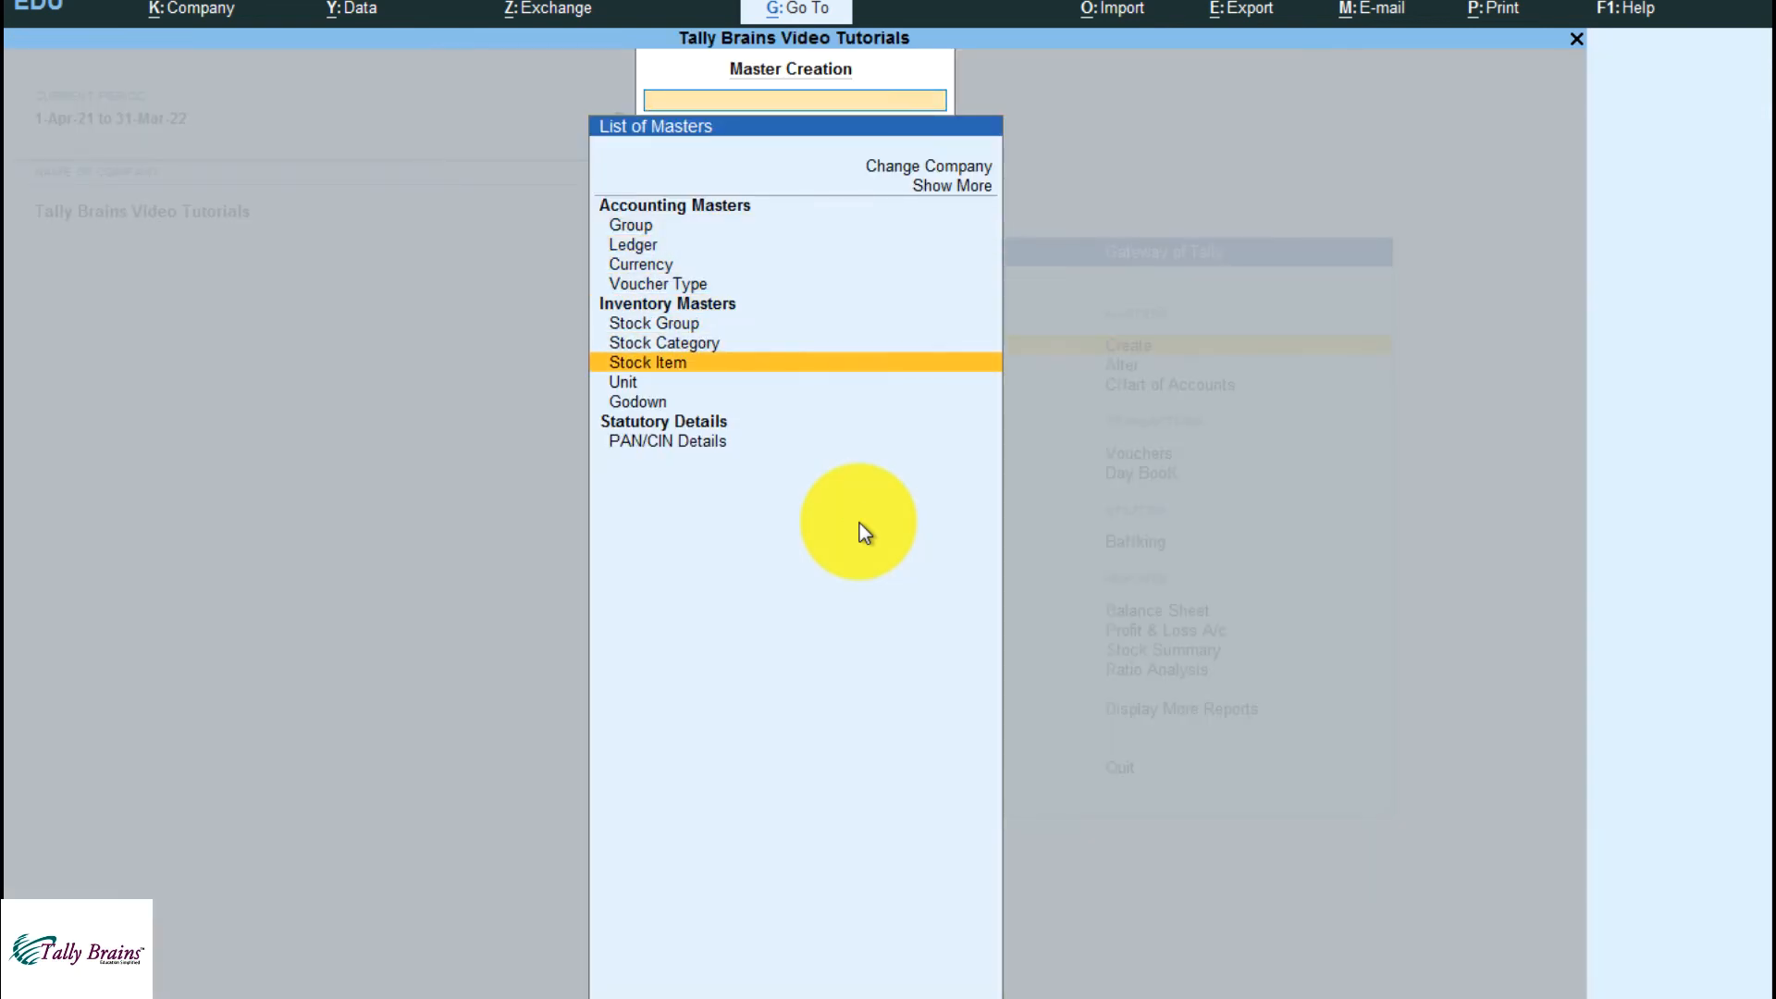
pyautogui.press('Return')
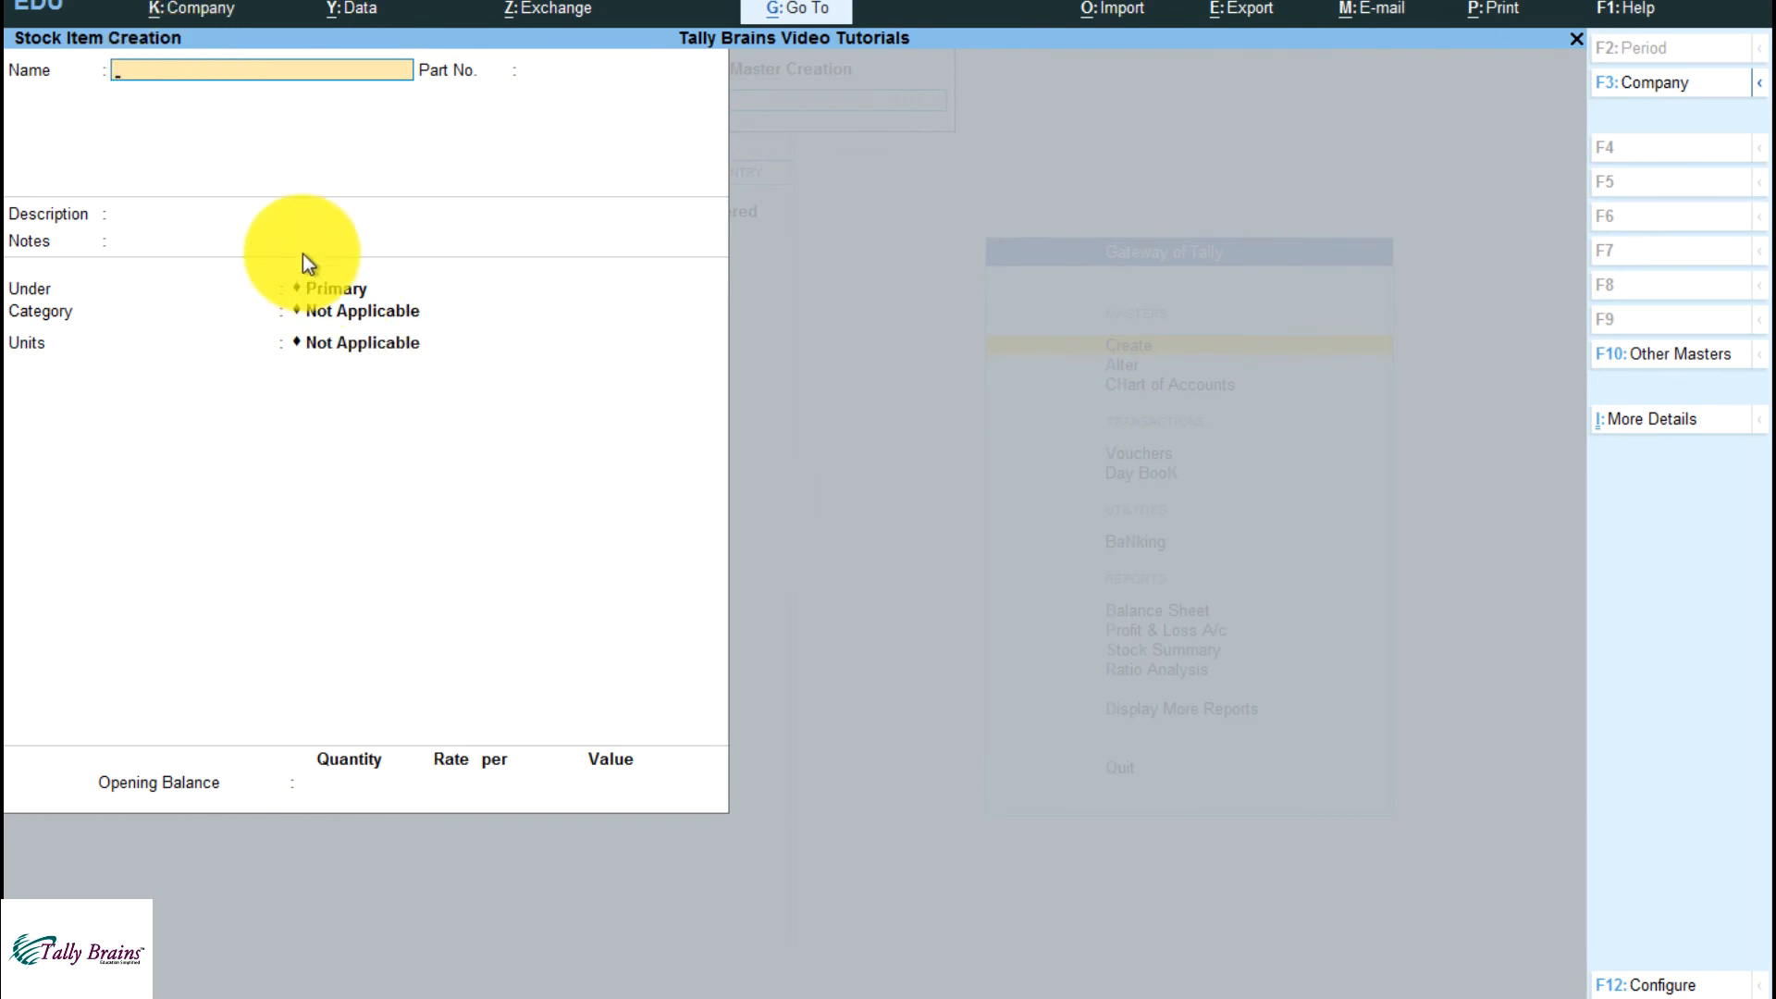
# Name the stock item Parachute 100ml Oil, leave the part number and notes blank, and enter the description "Coconut oil"
pyautogui.write('Parachute 100ml Oil')
pyautogui.press('Return')
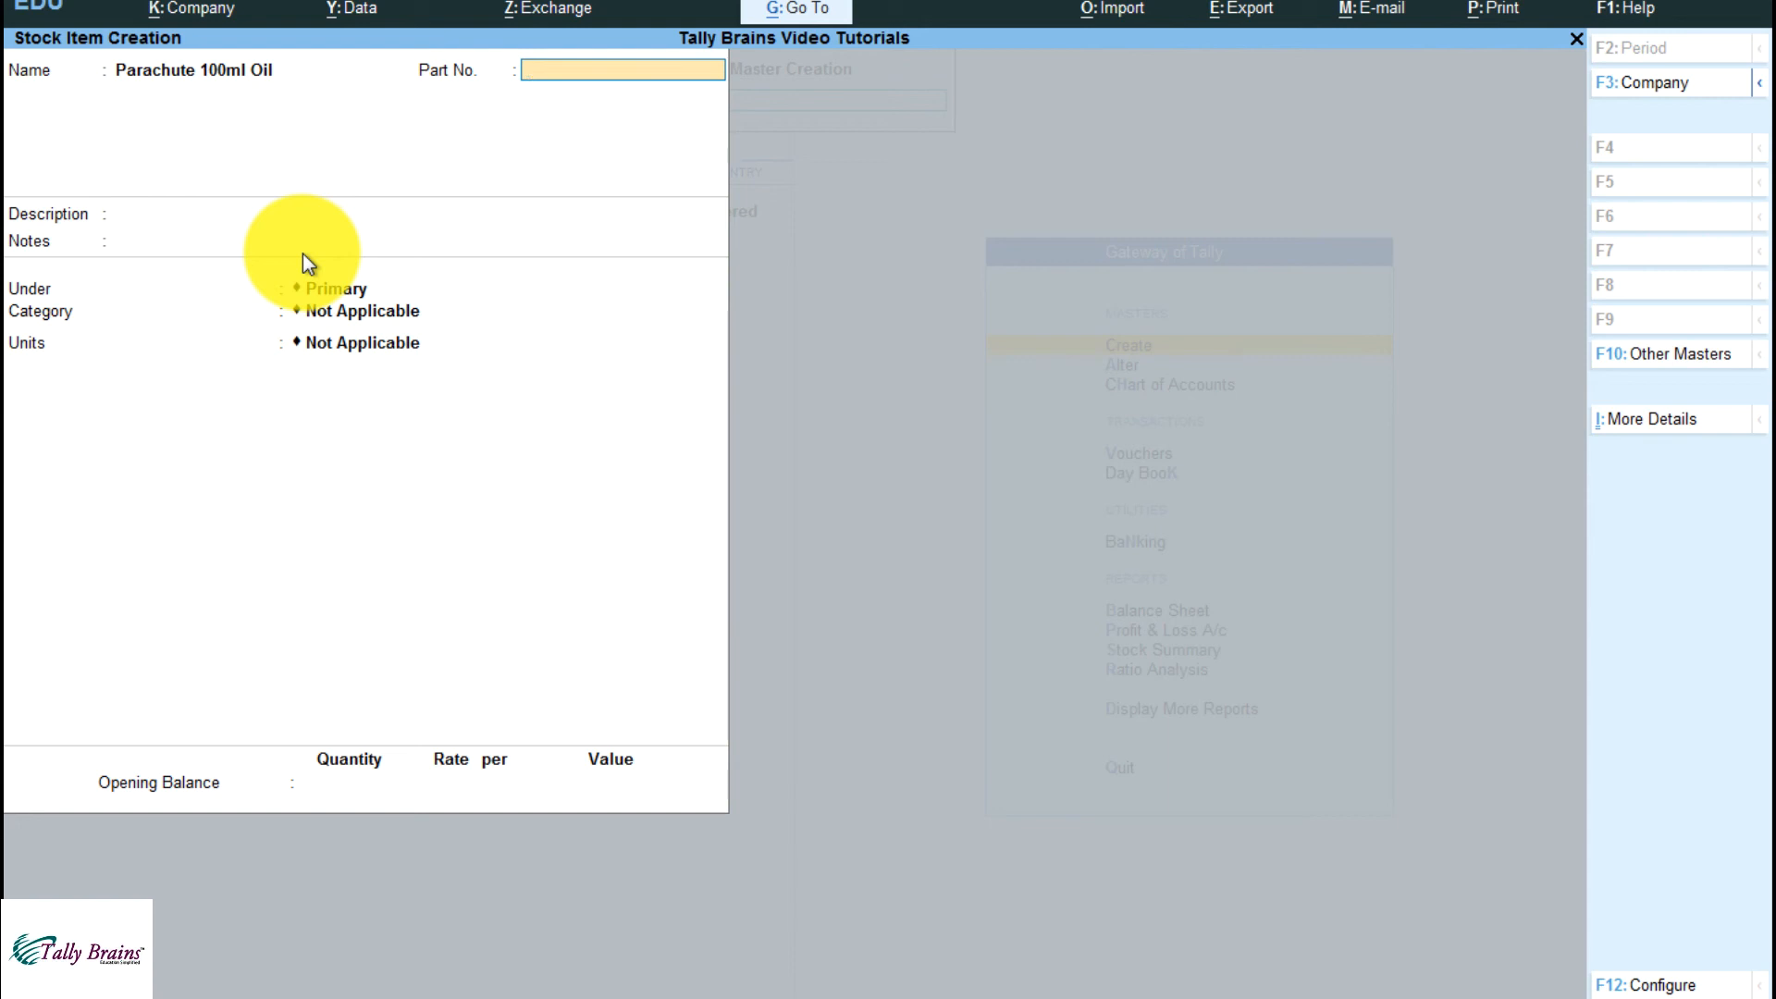
pyautogui.press('Return')
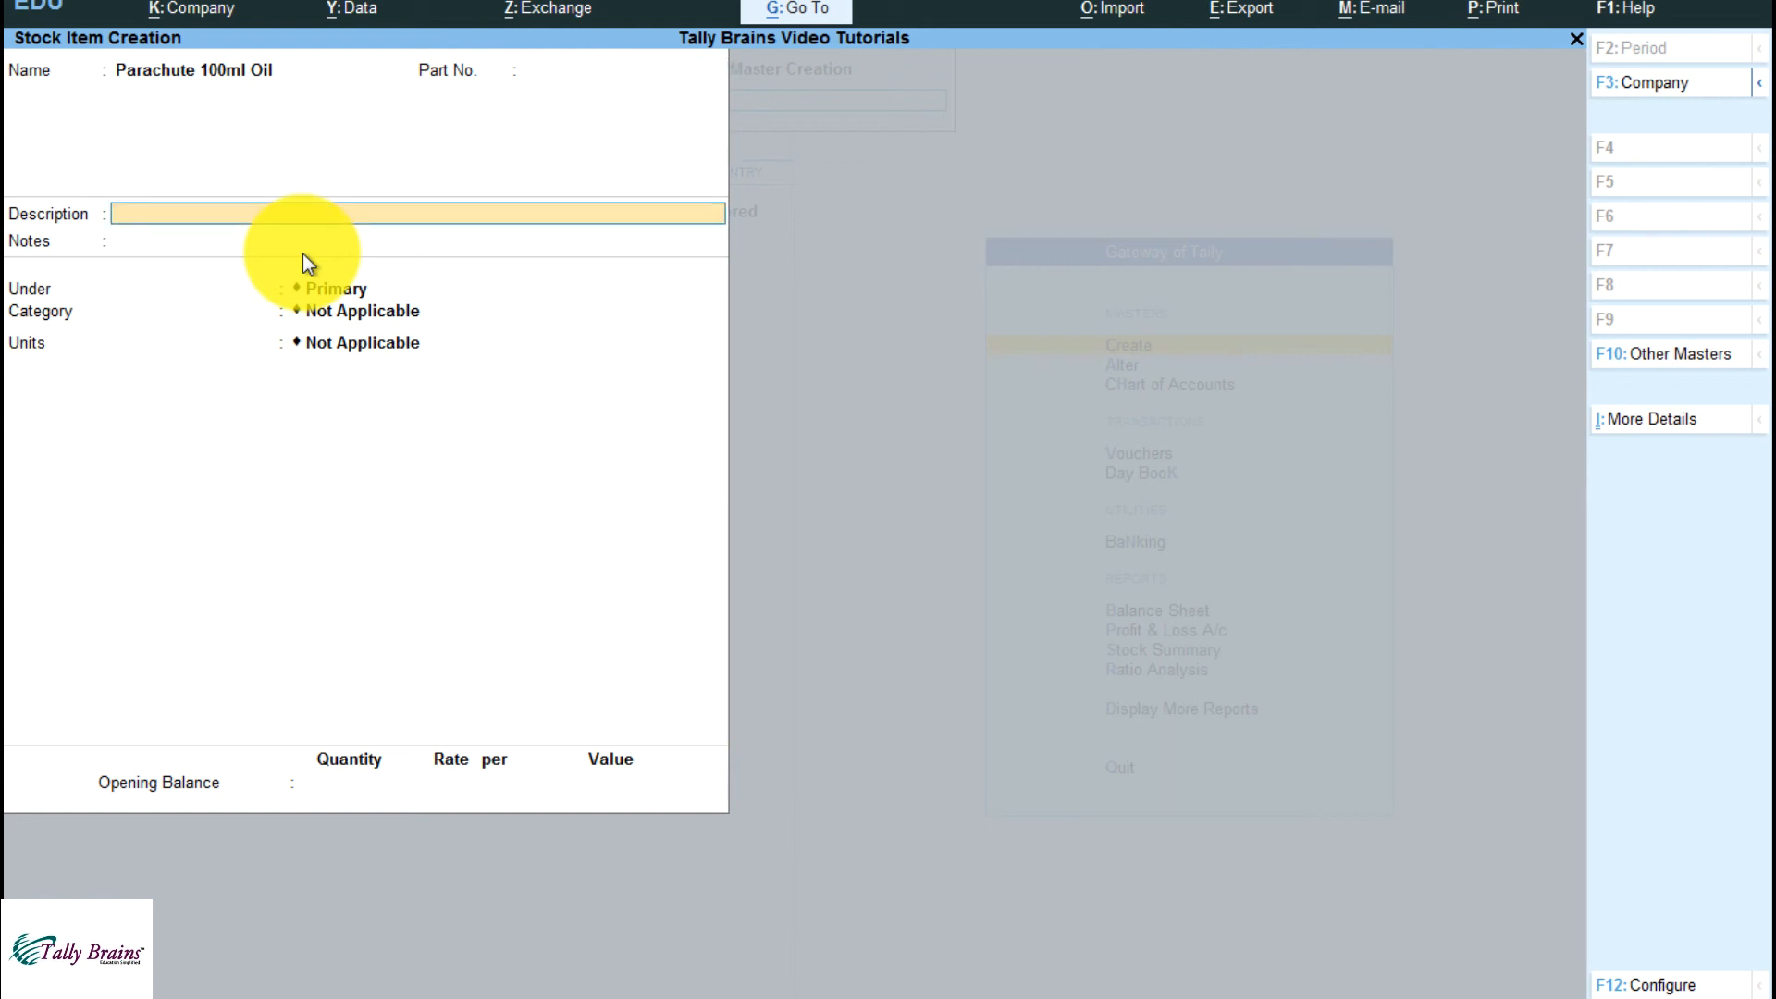
pyautogui.write('Coconut oil')
pyautogui.press('Return')
# Create a stock group named Coconut Oil under Primary, without adding item quantities, and place the item under it
pyautogui.press('Return')
pyautogui.press('Up')
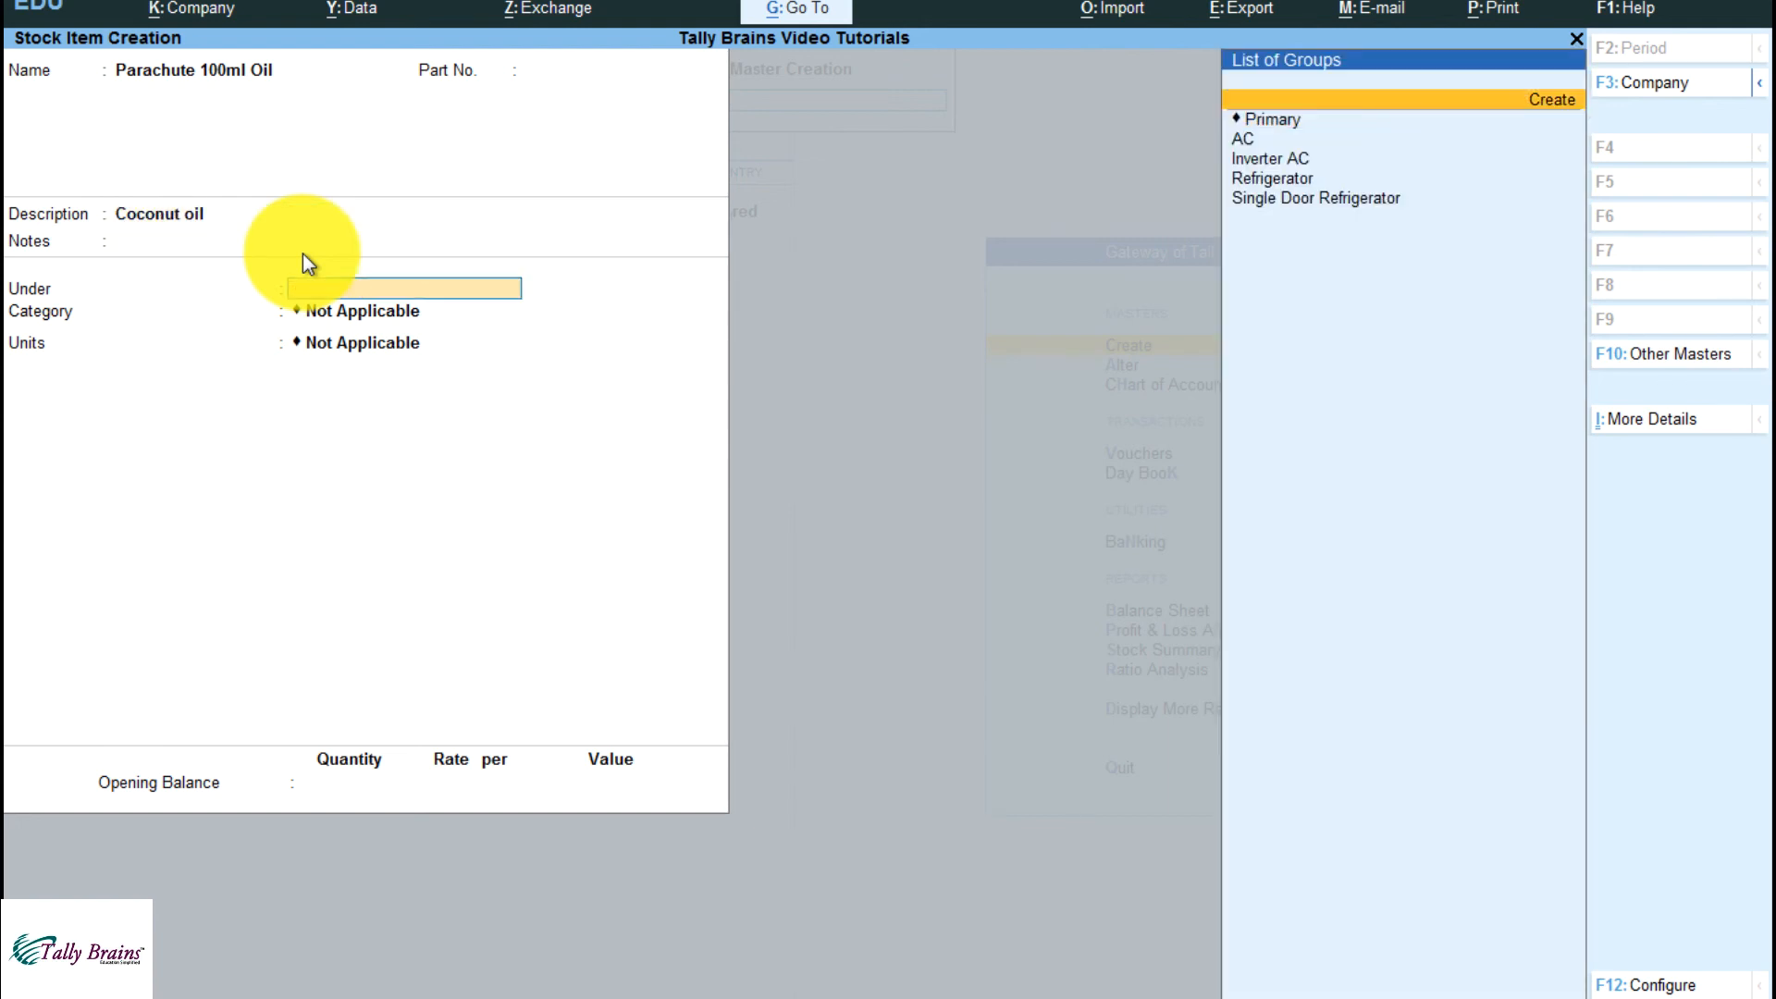
pyautogui.press('Return')
pyautogui.write('Coco')
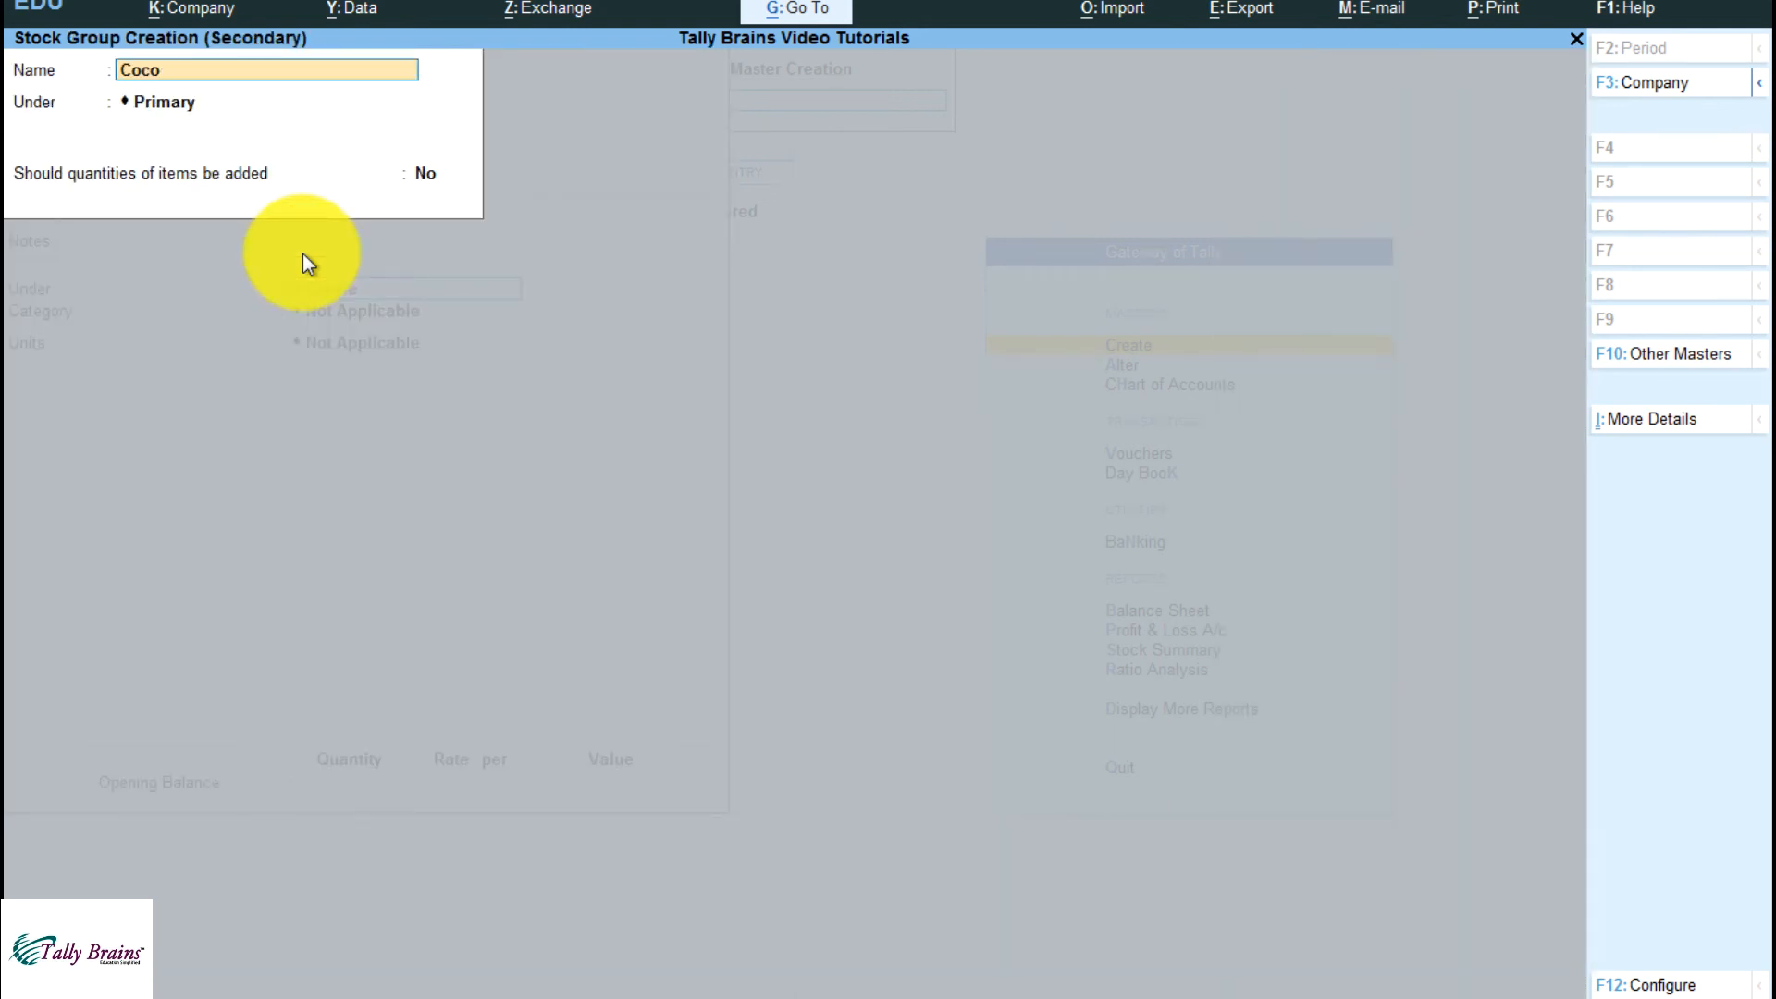
pyautogui.write('nut oil')
pyautogui.press('Return')
pyautogui.press('Return')
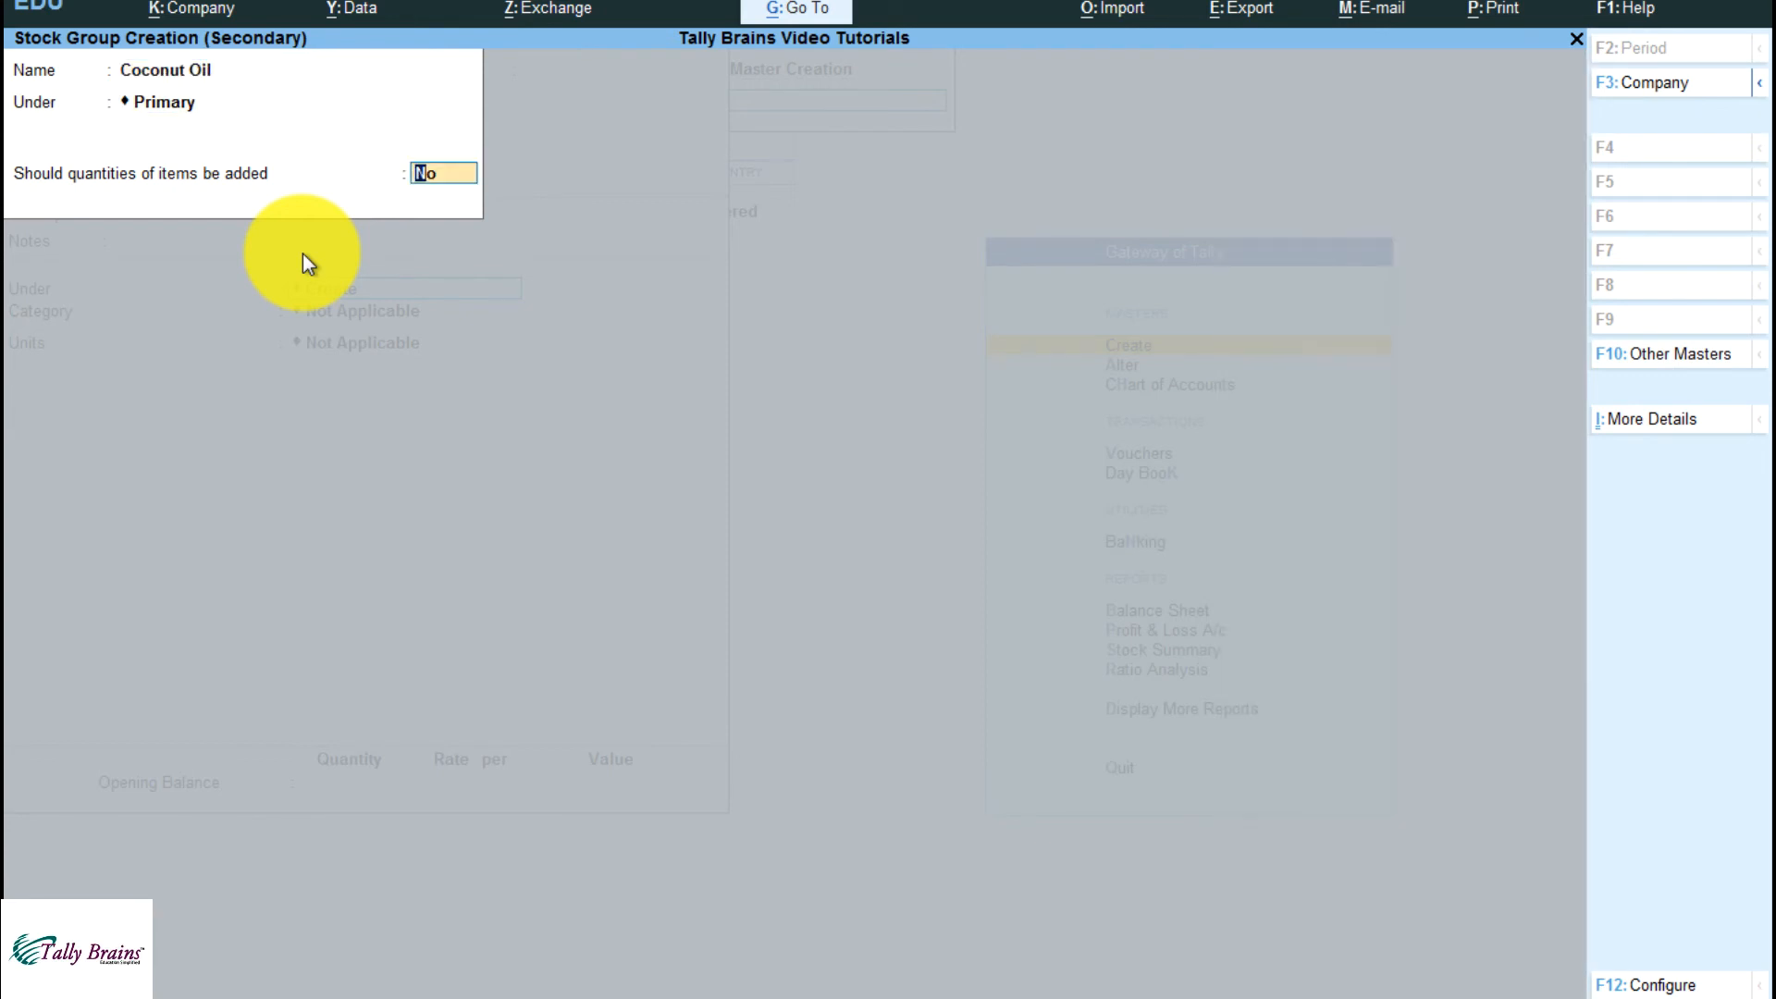
pyautogui.press('Return')
pyautogui.press('Return')
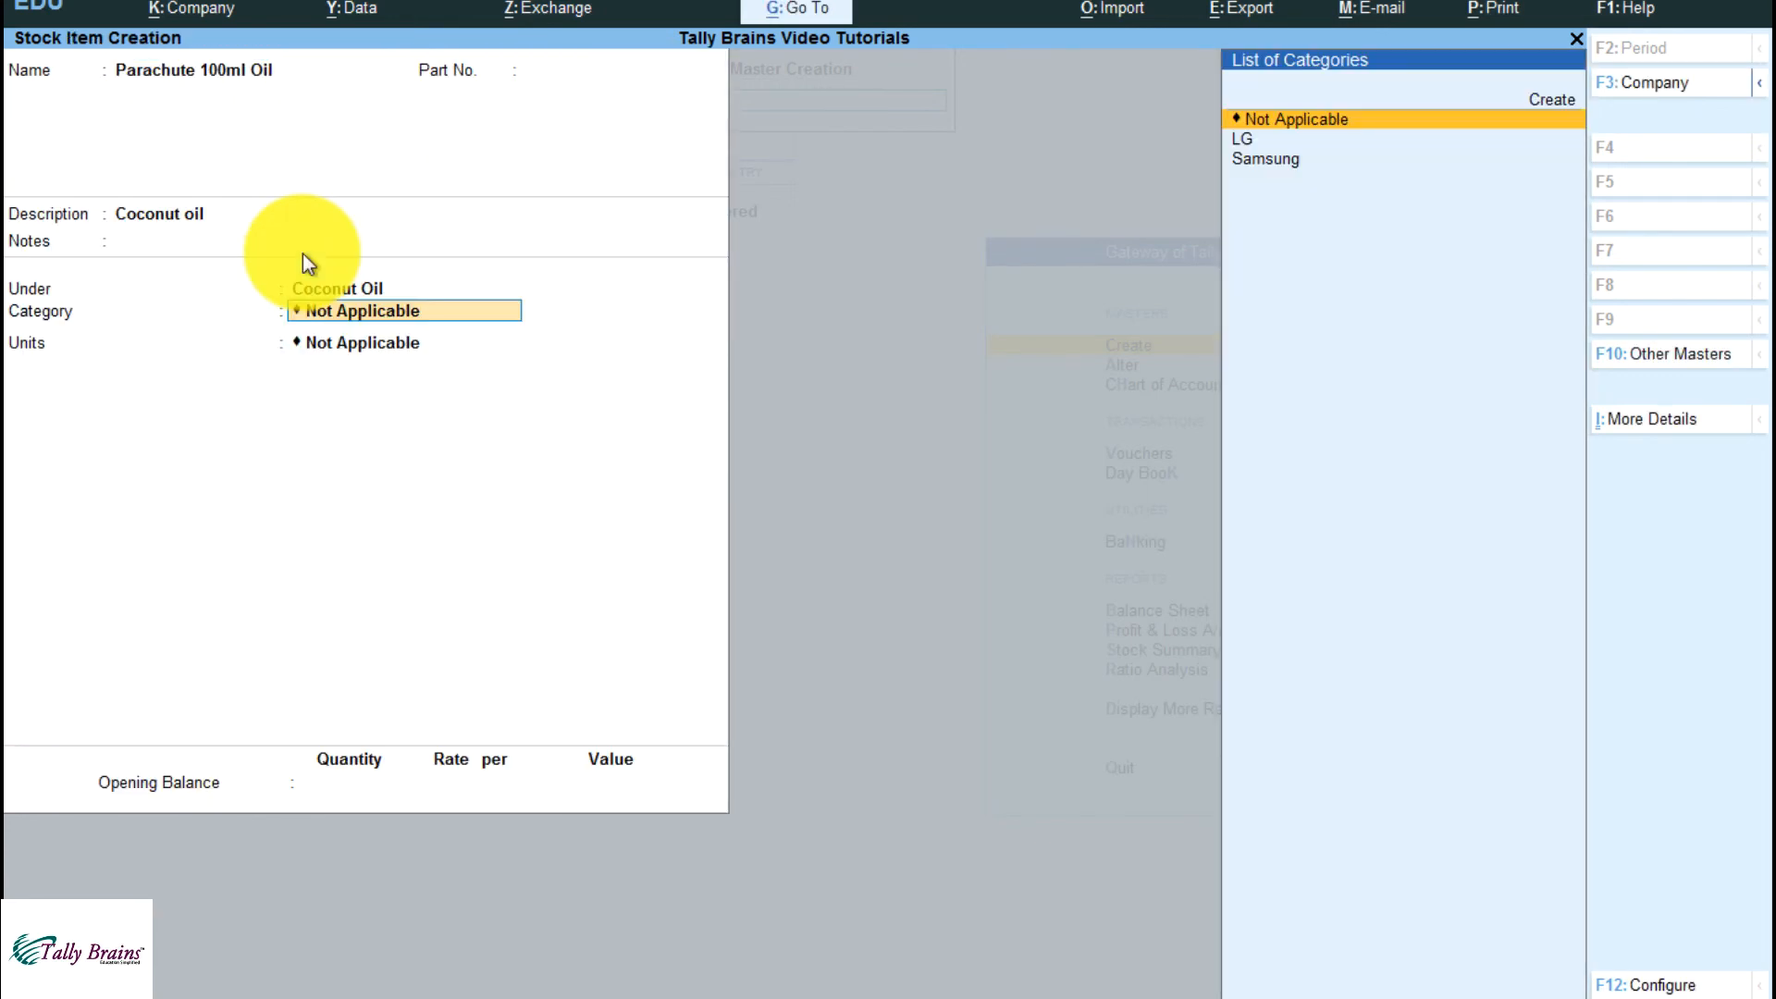
# Keep the category Not Applicable and create a simple unit with symbol box and 0 decimal places as the item's unit
pyautogui.press('Return')
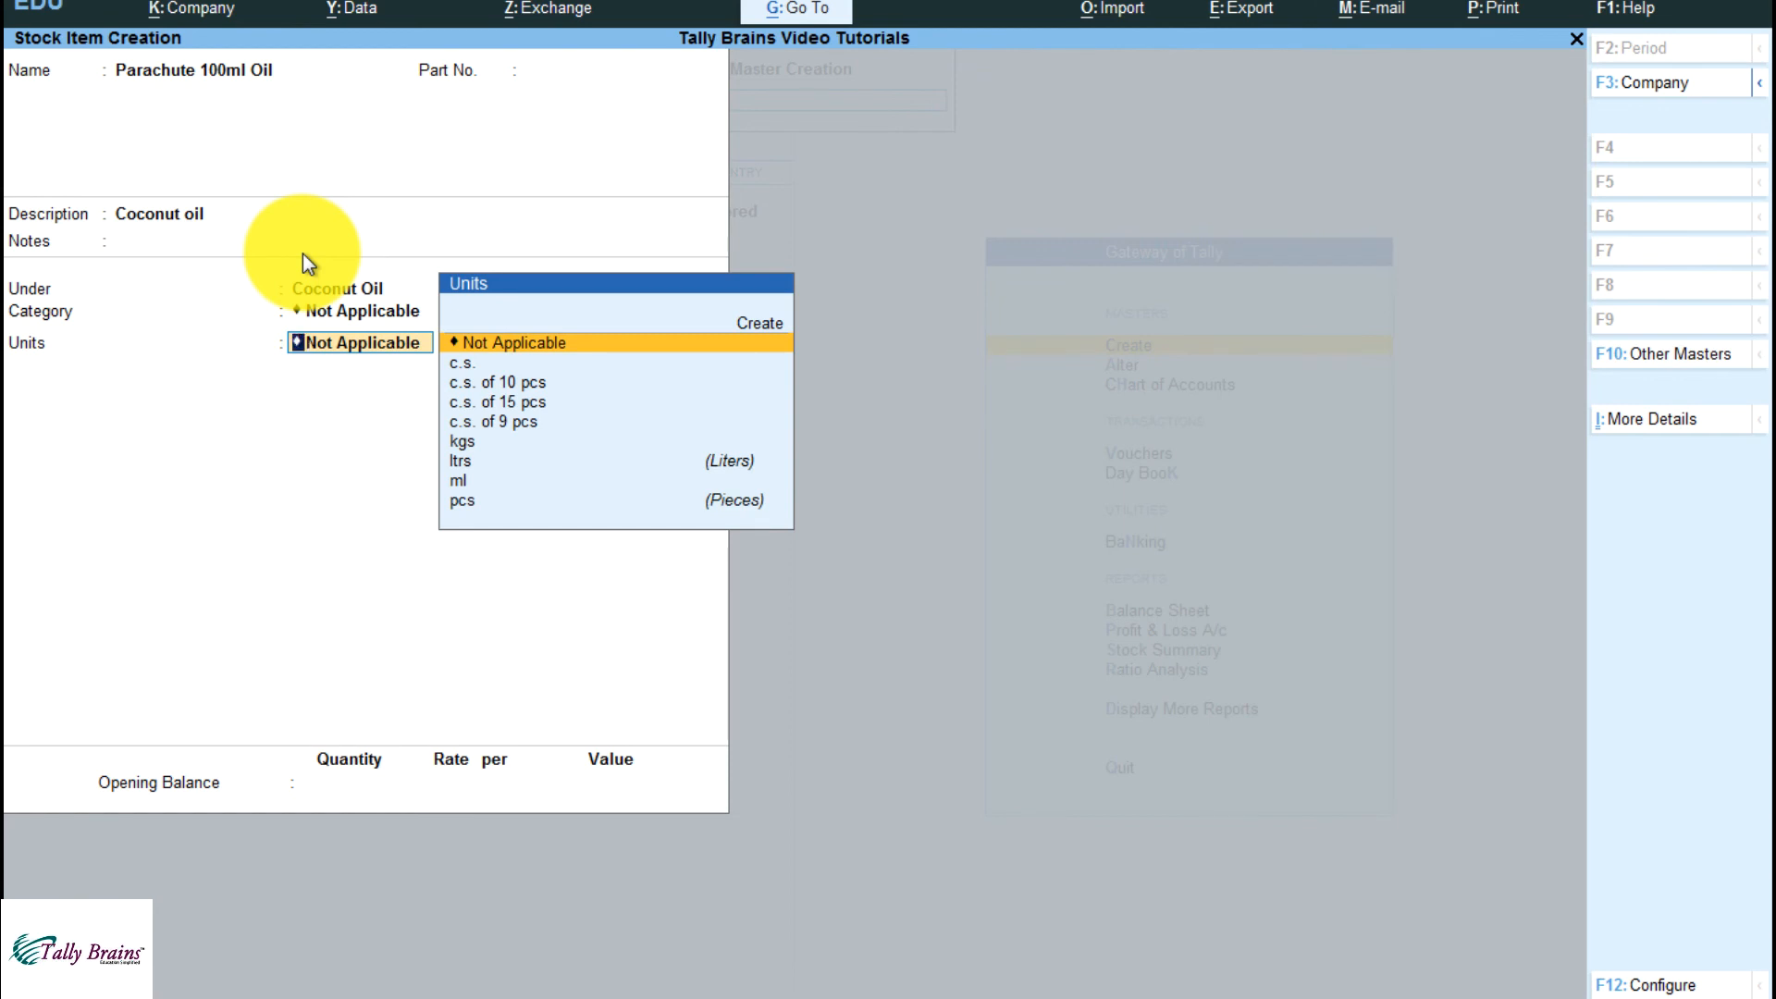
pyautogui.press('Down')
pyautogui.press('Down')
pyautogui.press('Down')
pyautogui.press('Down')
pyautogui.press('Down')
pyautogui.press('Down')
pyautogui.press('Down')
pyautogui.press('Down')
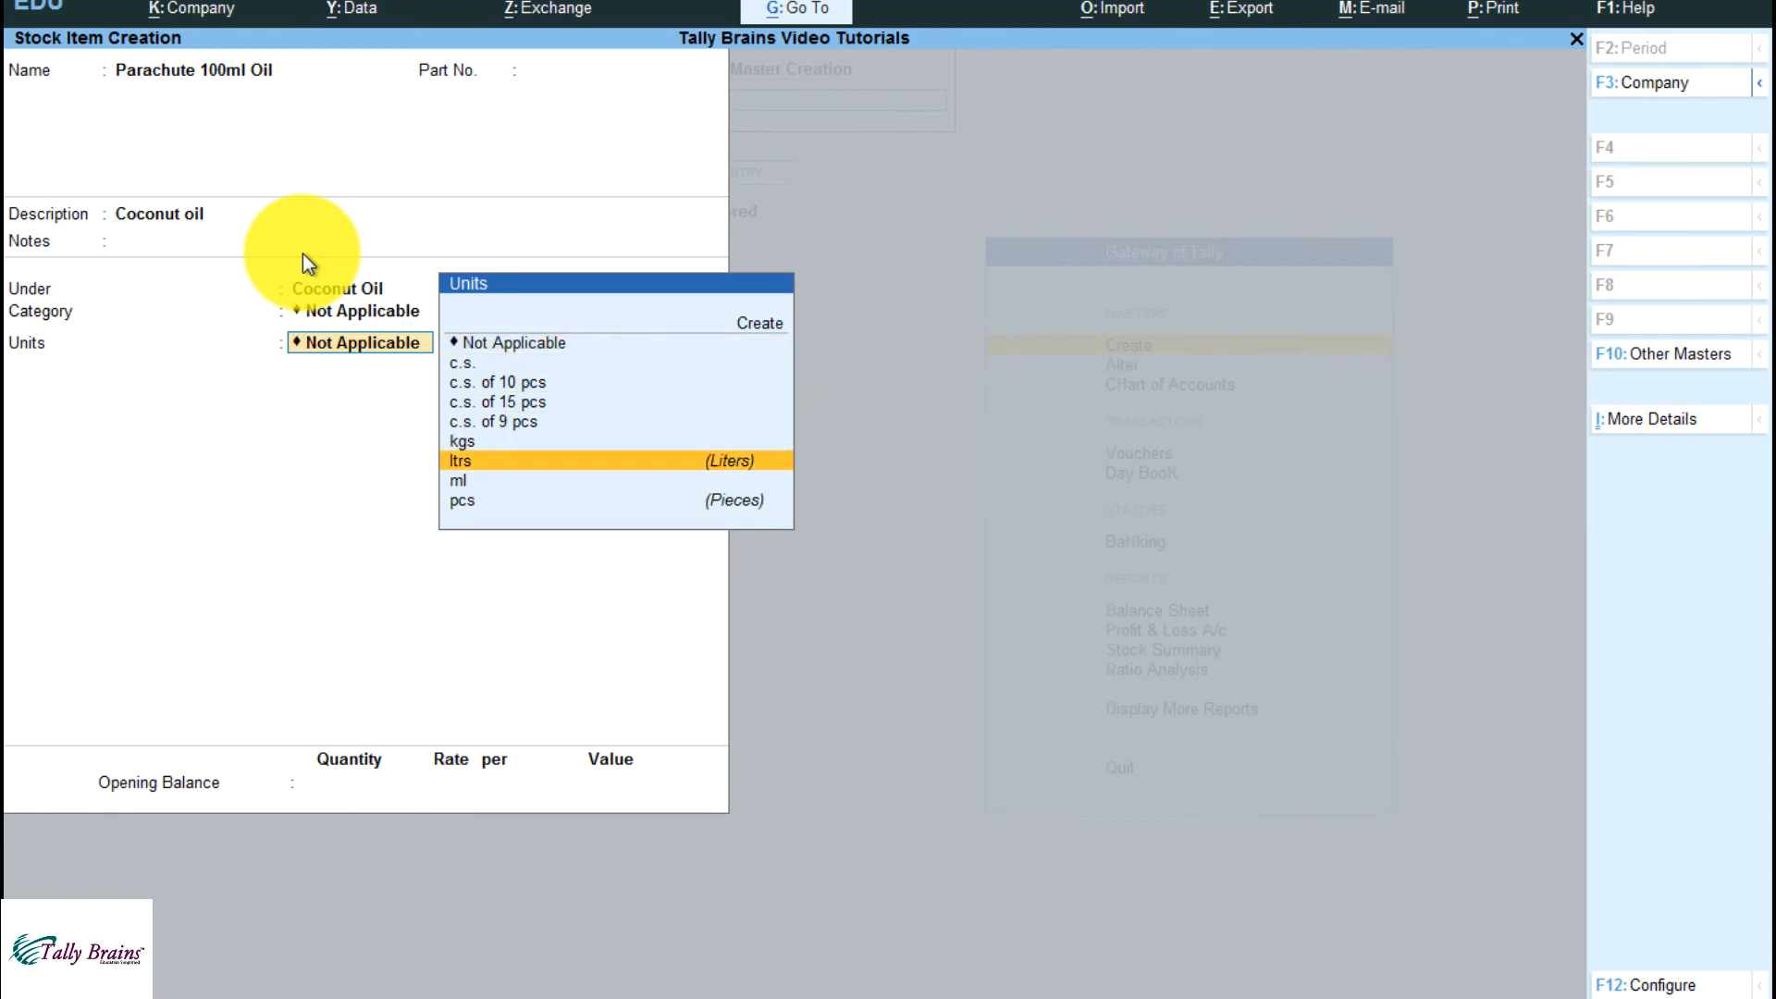
pyautogui.press('Up')
pyautogui.press('Up')
pyautogui.press('Up')
pyautogui.press('Up')
pyautogui.press('Up')
pyautogui.press('Up')
pyautogui.press('Up')
pyautogui.press('Up')
pyautogui.press('Up')
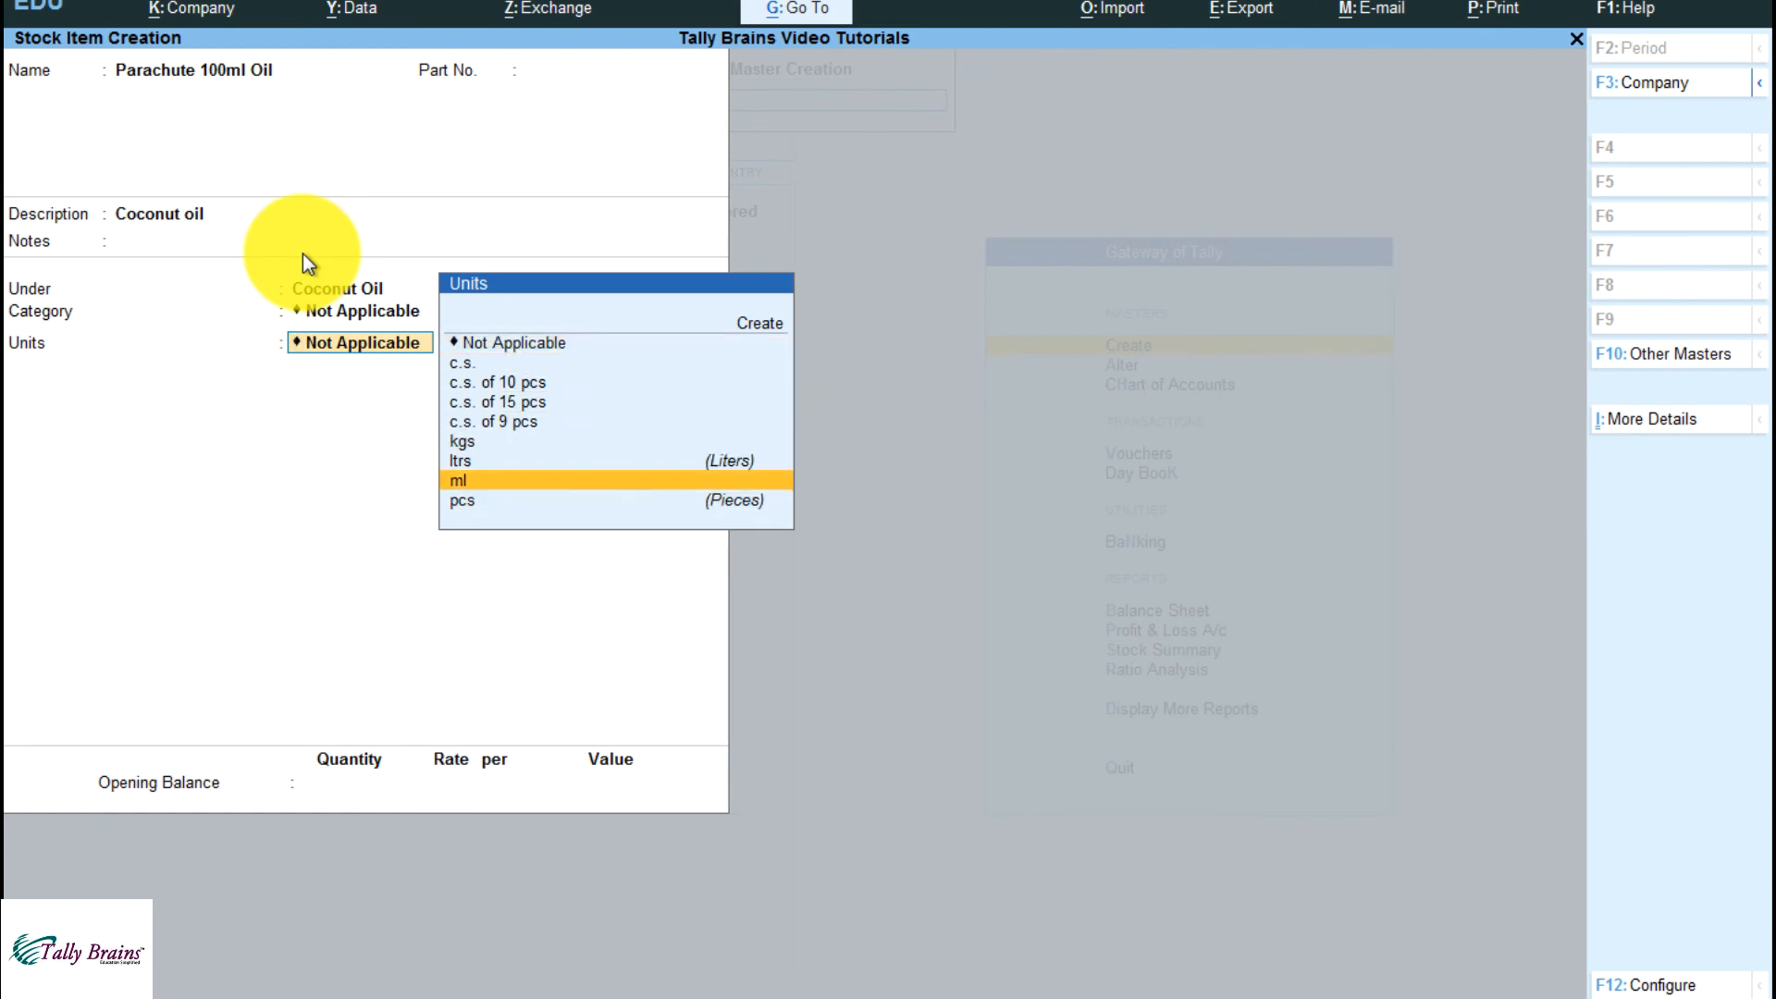
pyautogui.press('Return')
pyautogui.write('box')
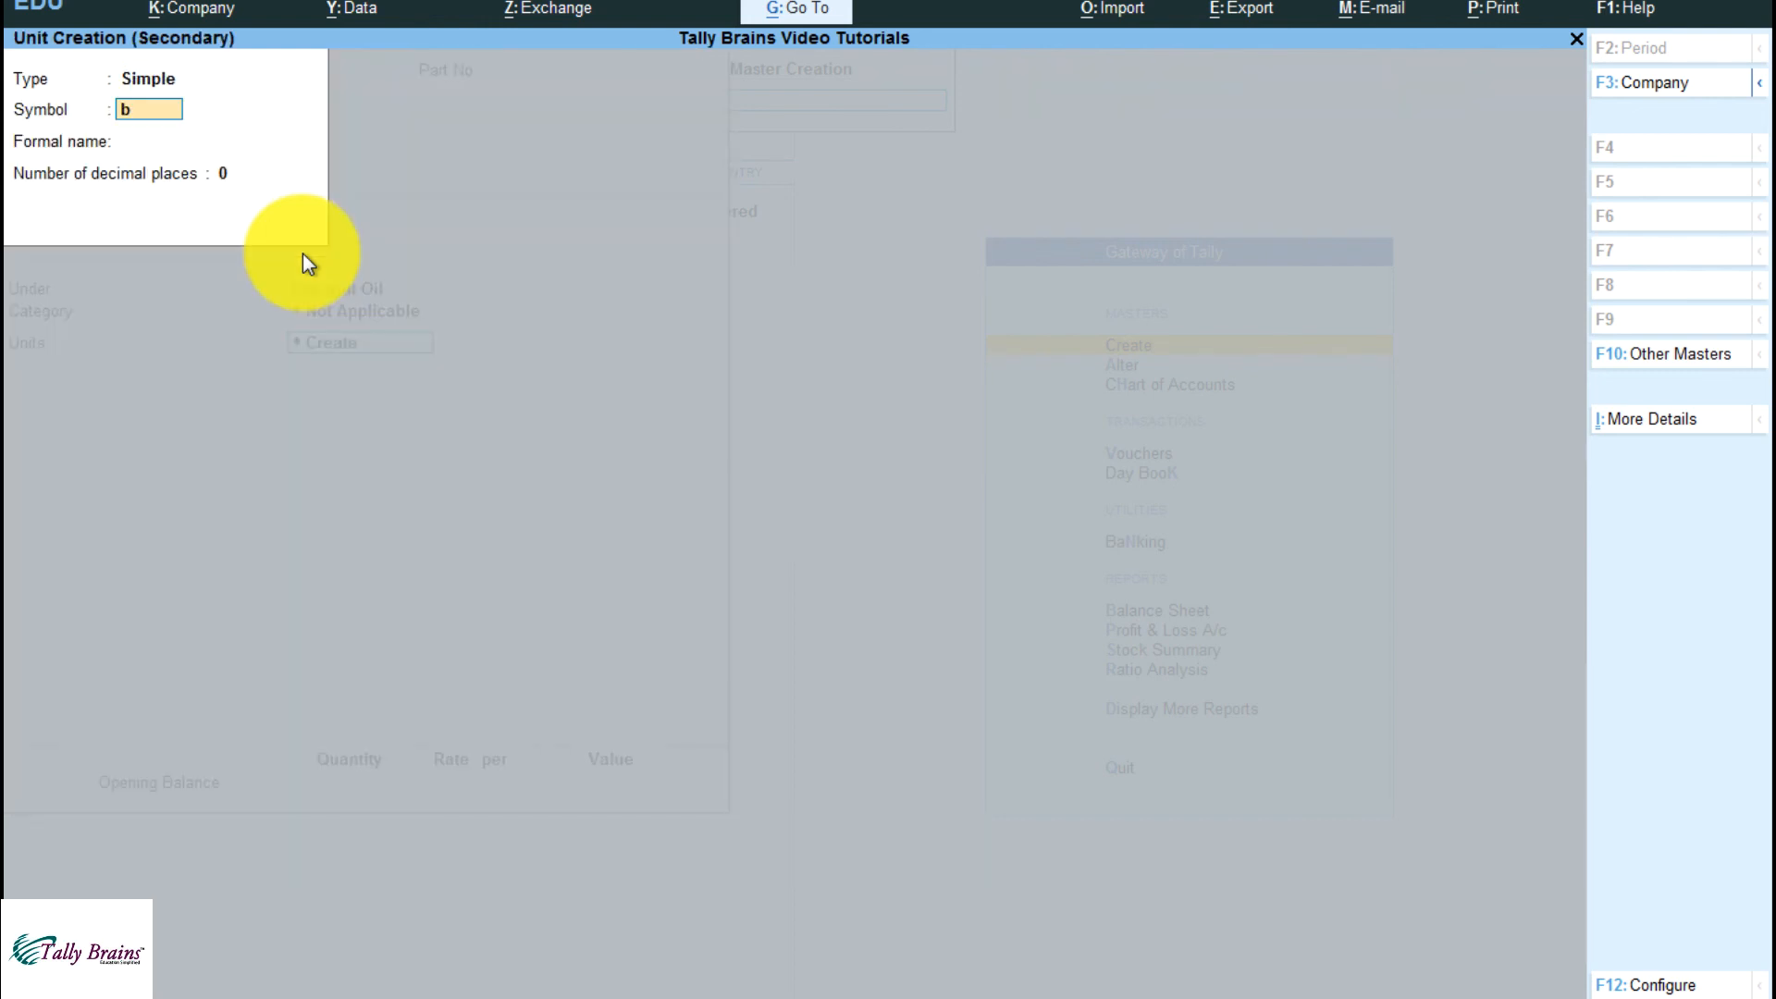
pyautogui.press('Return')
pyautogui.press('Return')
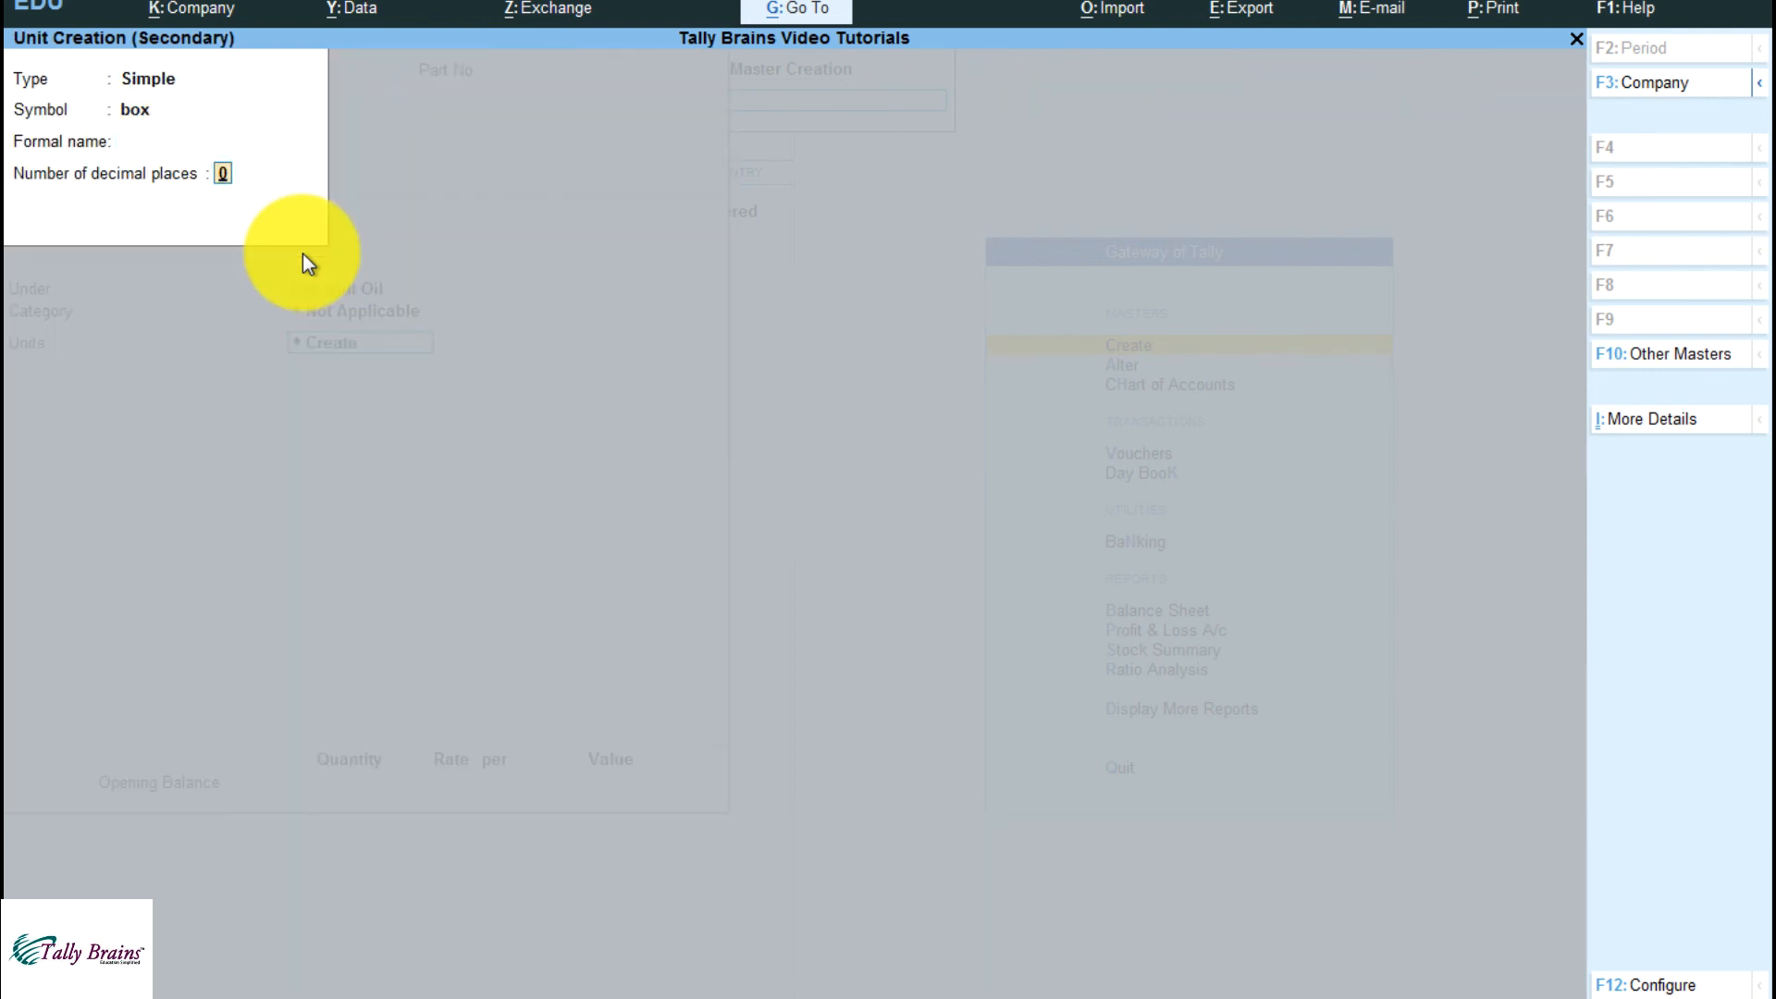
pyautogui.press('BackSpace')
pyautogui.press('Return')
pyautogui.press('Return')
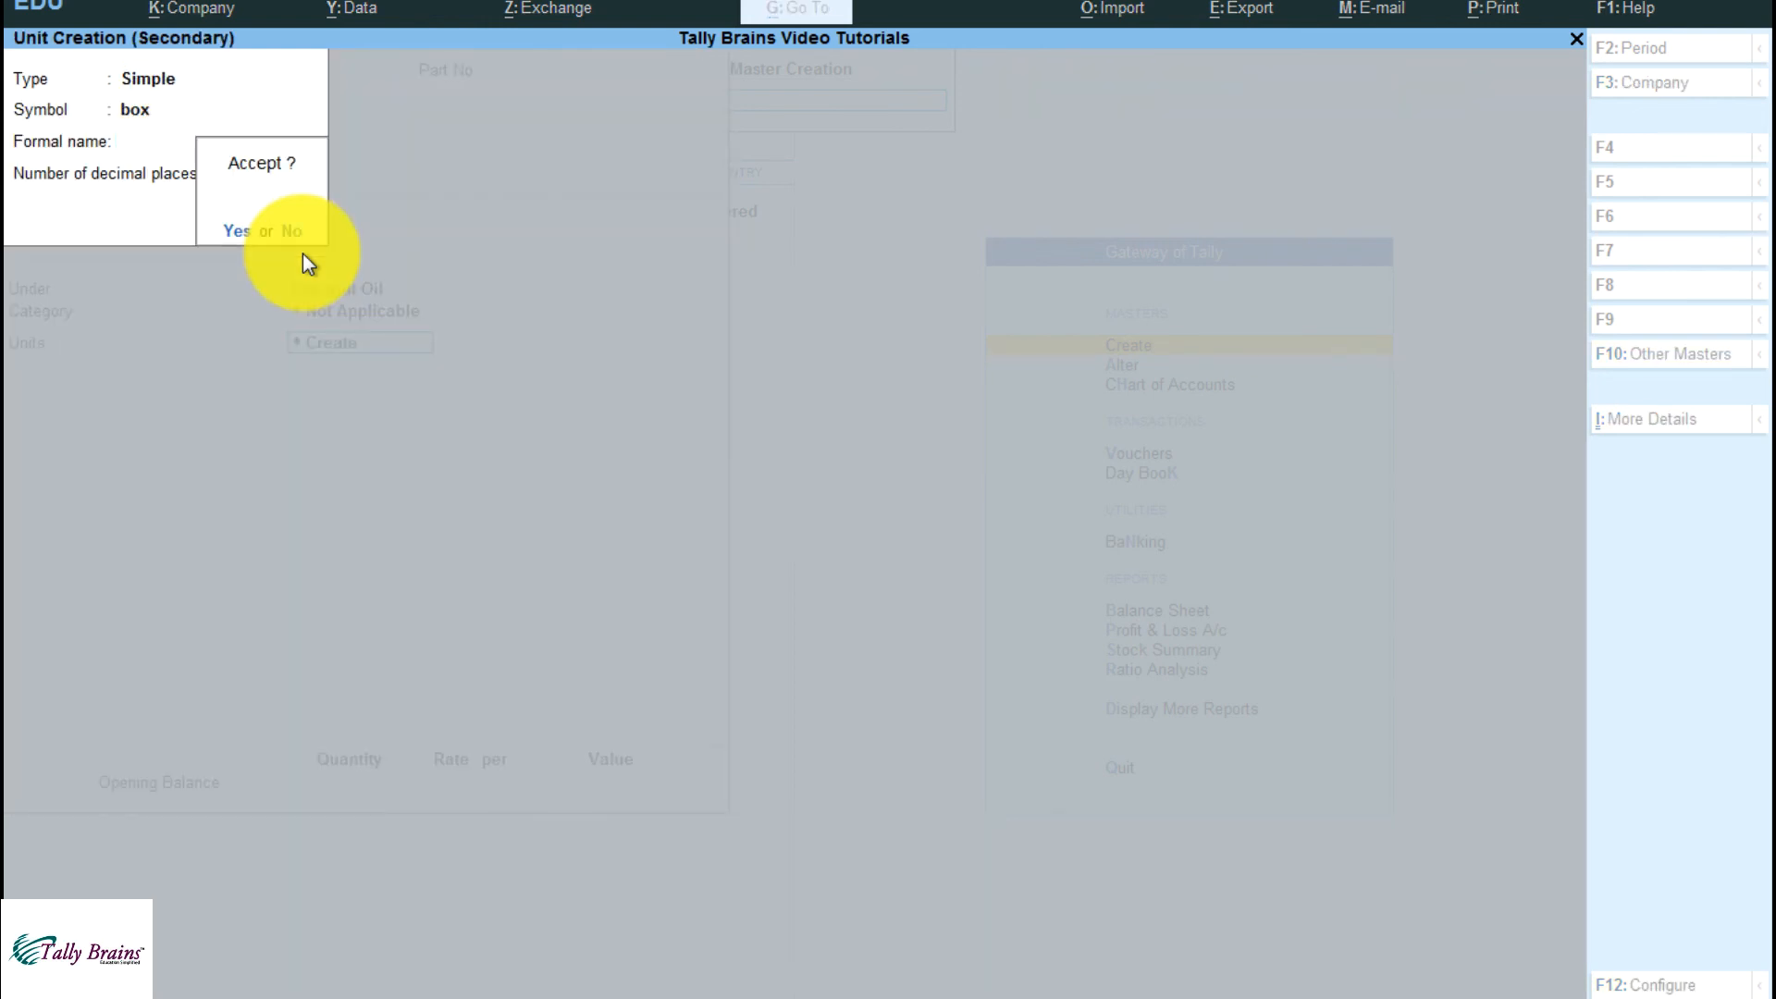
pyautogui.press('Return')
# Set the alternate unit to ltrs with the conversion 1 ltrs = 10 box
pyautogui.press('Down')
pyautogui.press('Down')
pyautogui.press('Down')
pyautogui.press('Down')
pyautogui.press('Down')
pyautogui.press('Down')
pyautogui.press('Down')
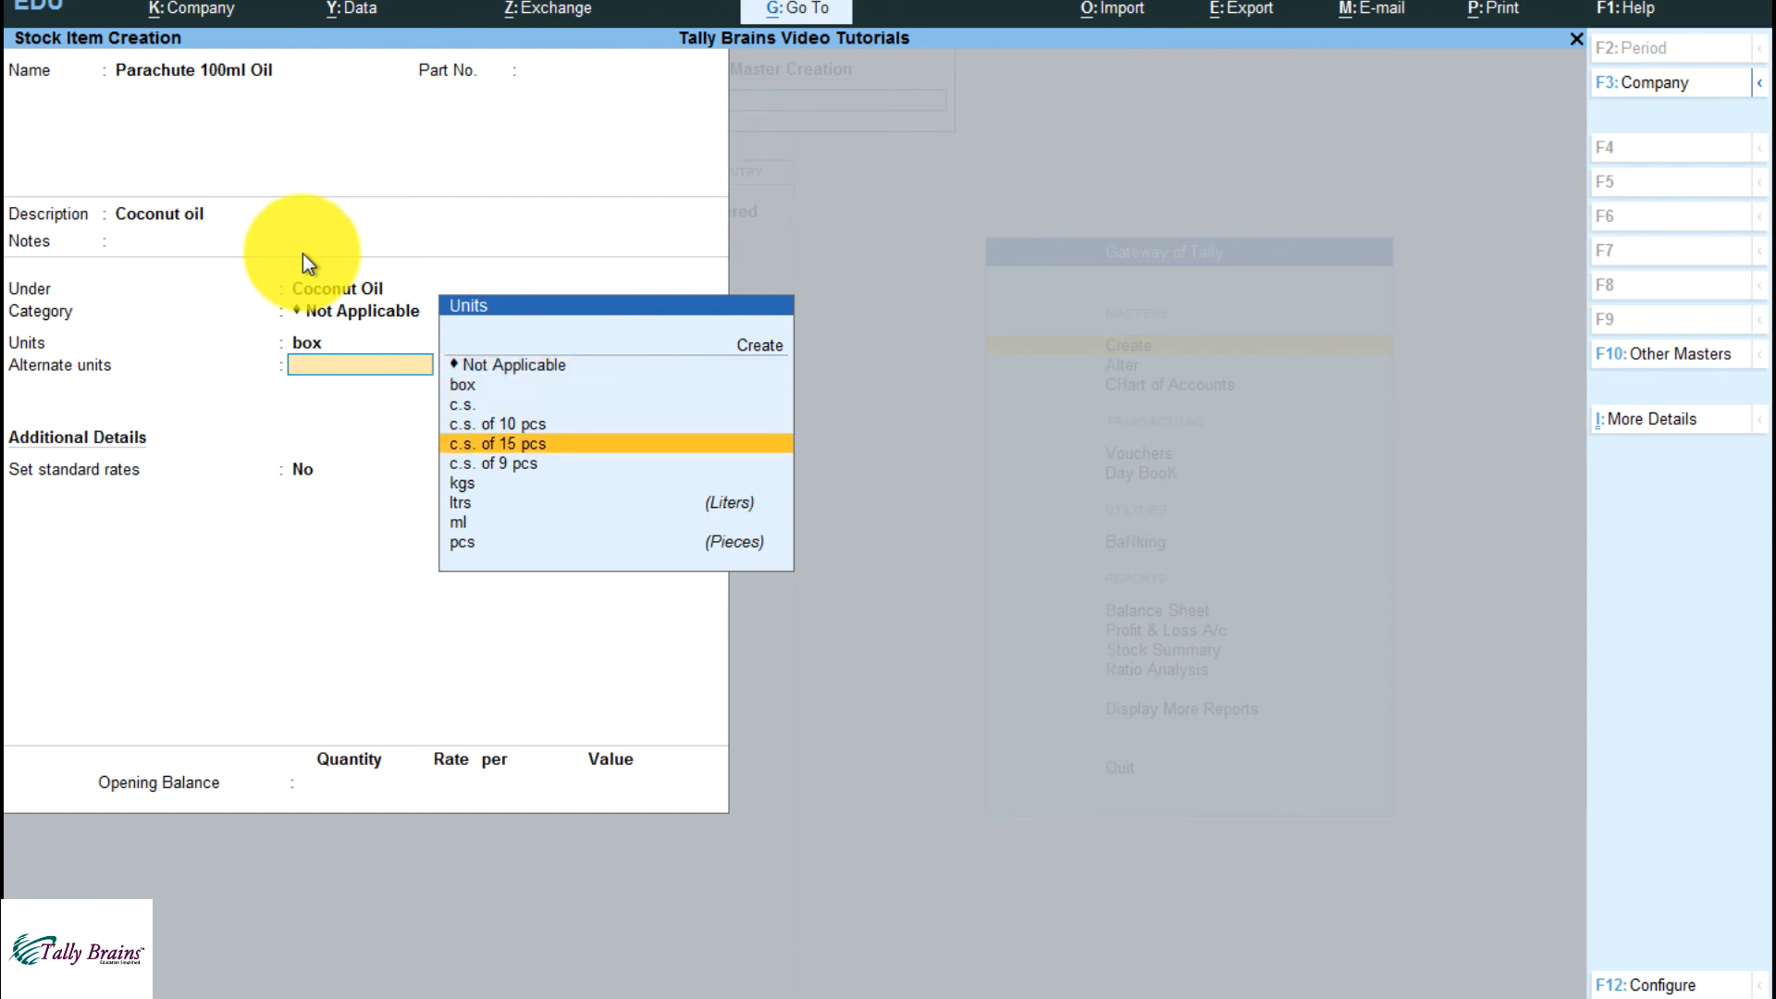
pyautogui.press('Return')
pyautogui.write('1')
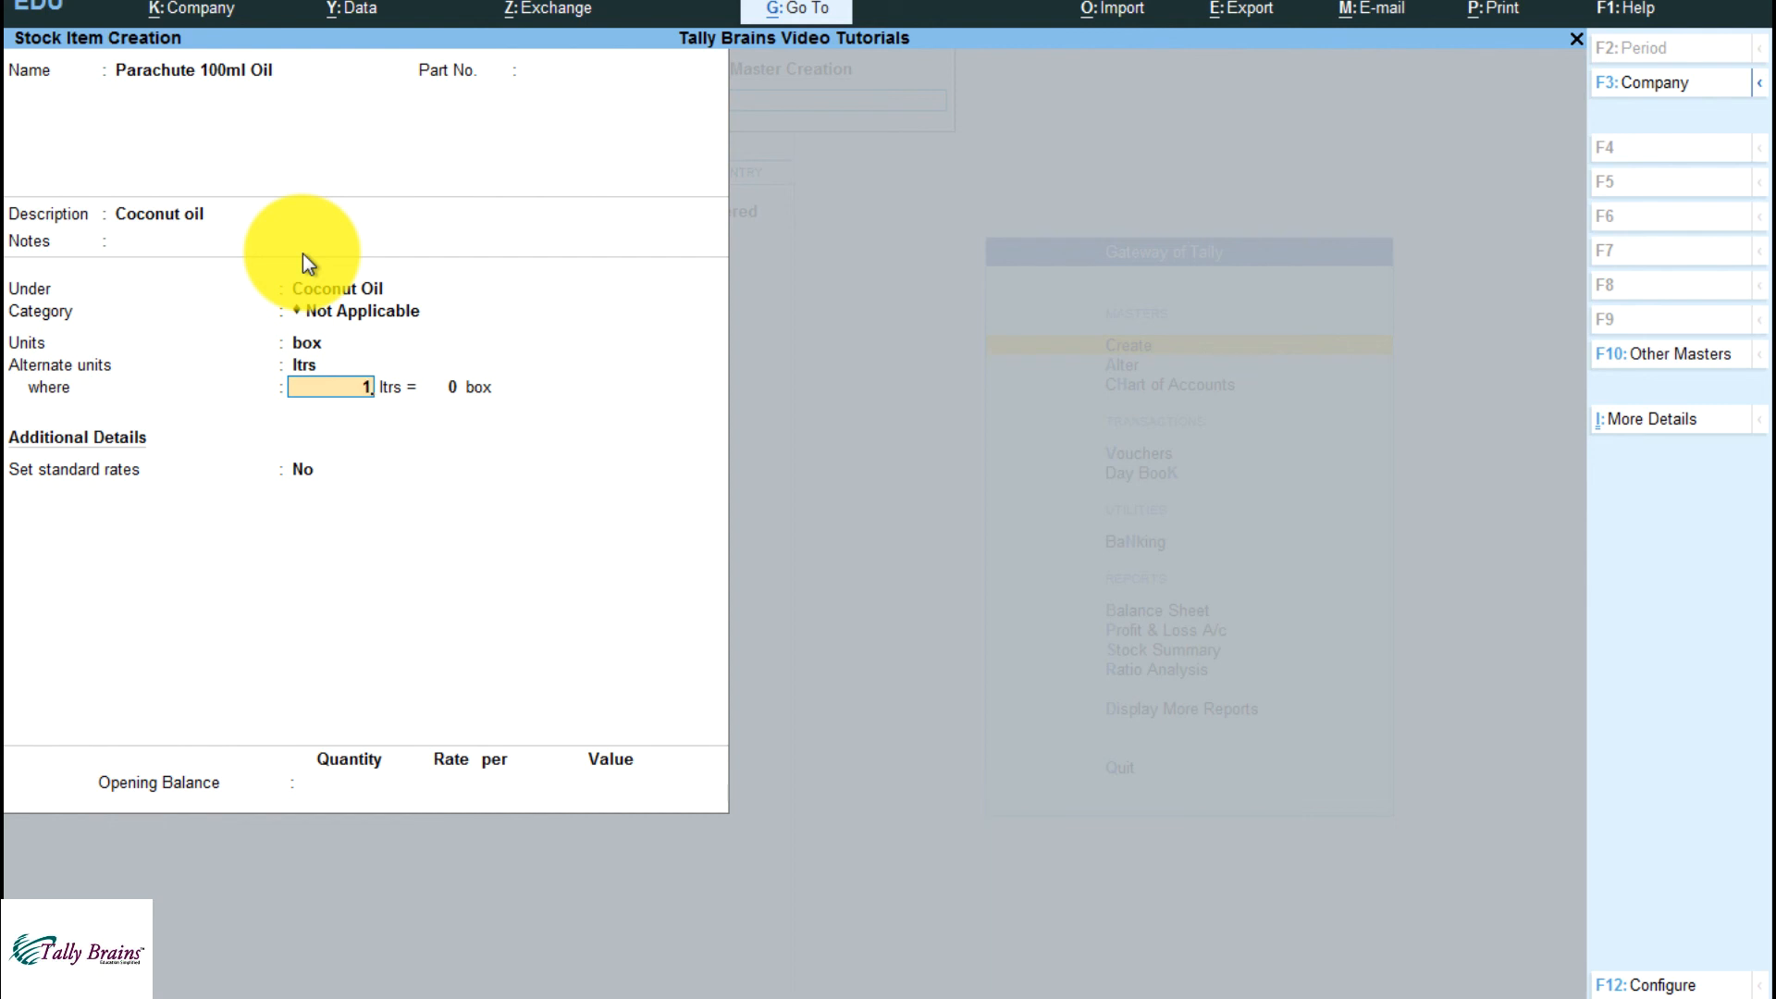
pyautogui.press('Return')
pyautogui.write('10')
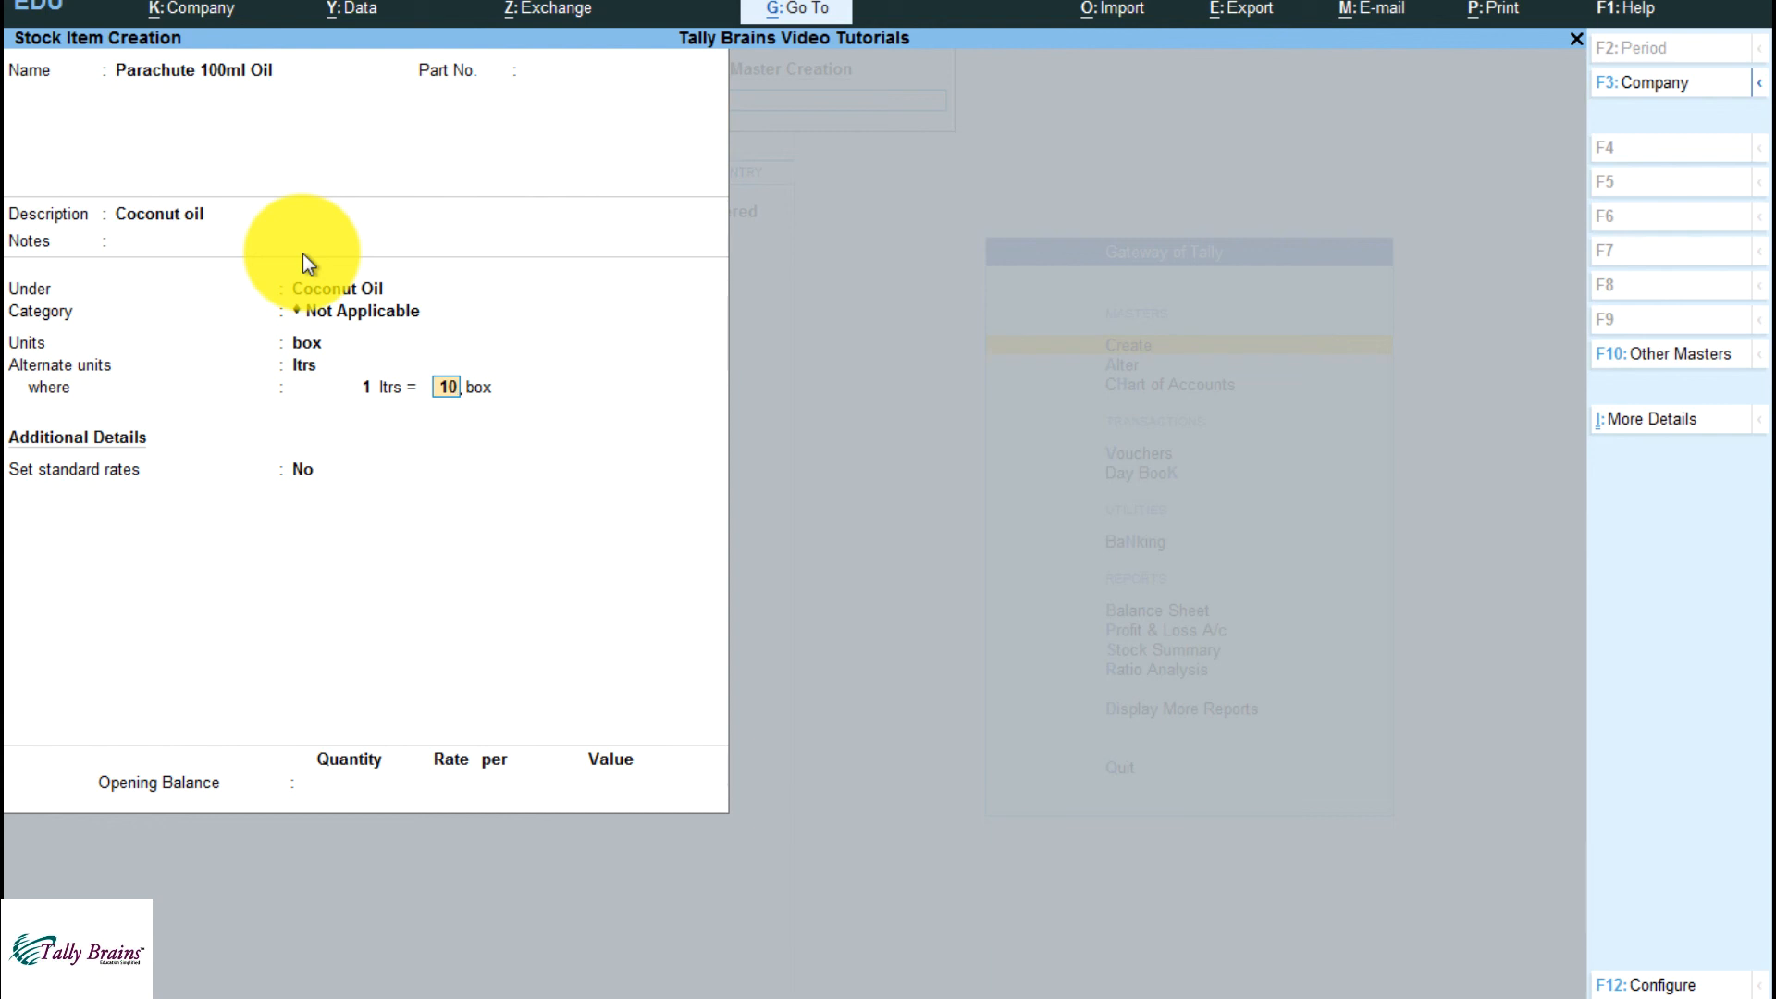
pyautogui.press('Return')
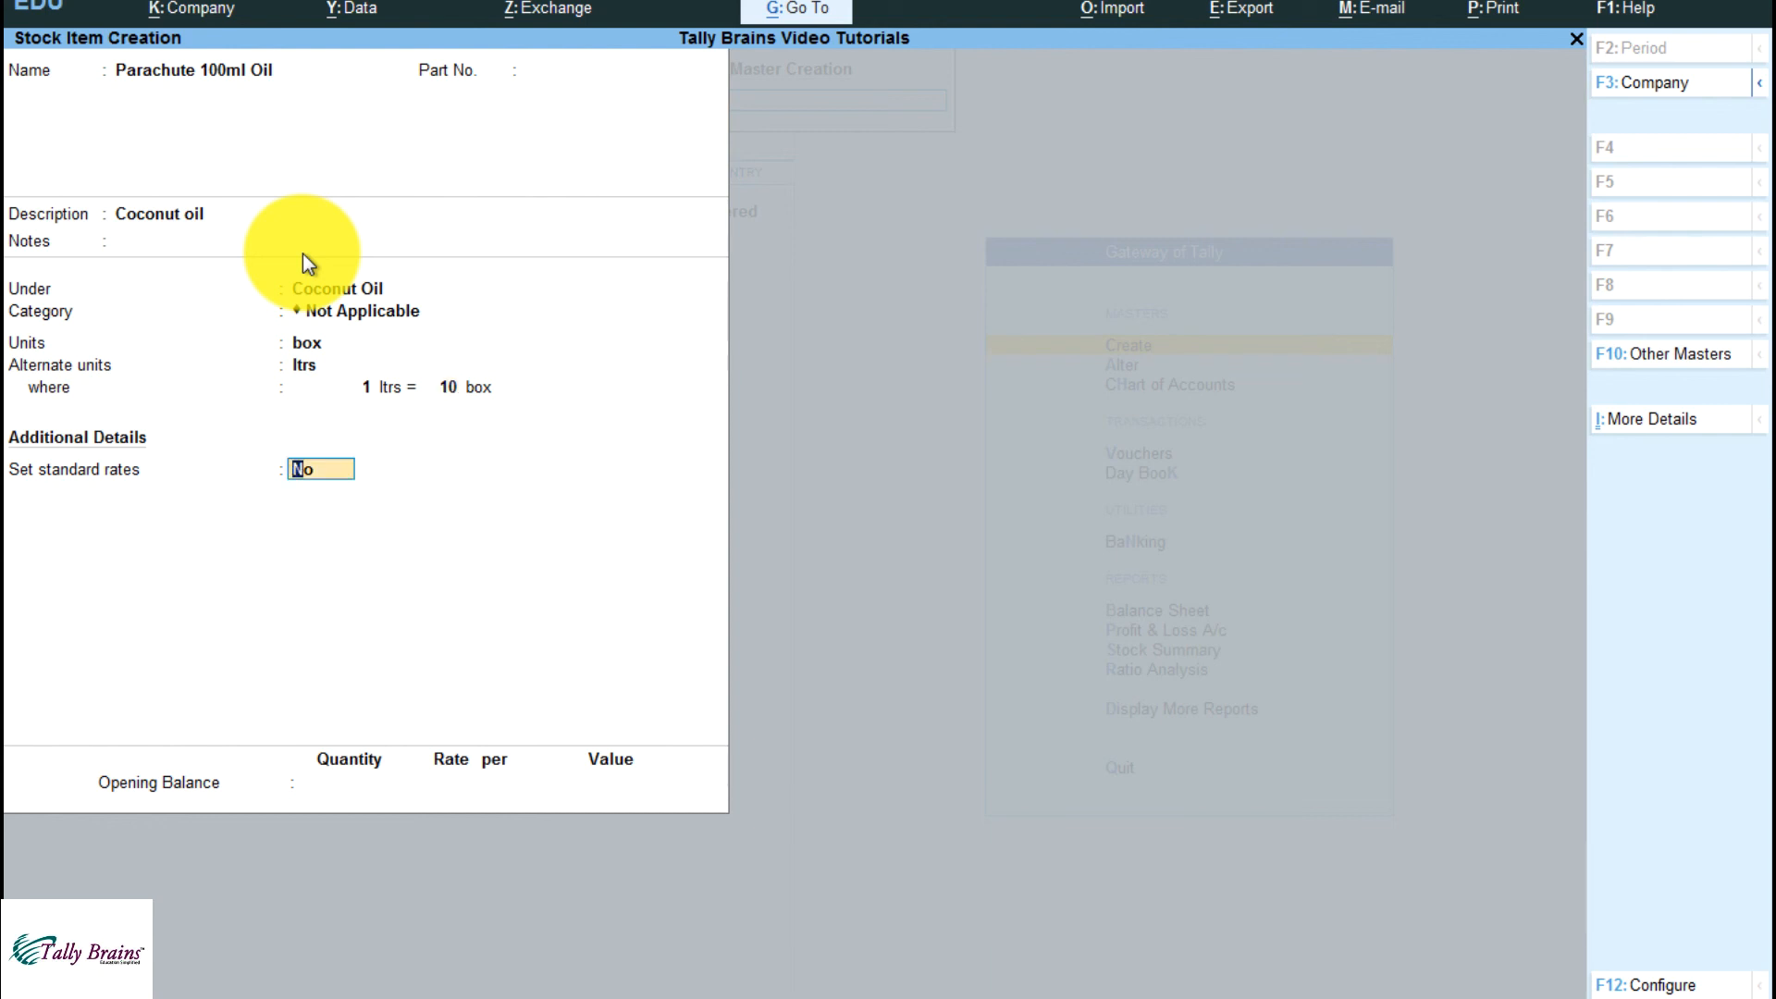
# Enable standard rates for the item and set the standard cost to 90 per box from 1-Apr-21
pyautogui.write('y')
pyautogui.press('Return')
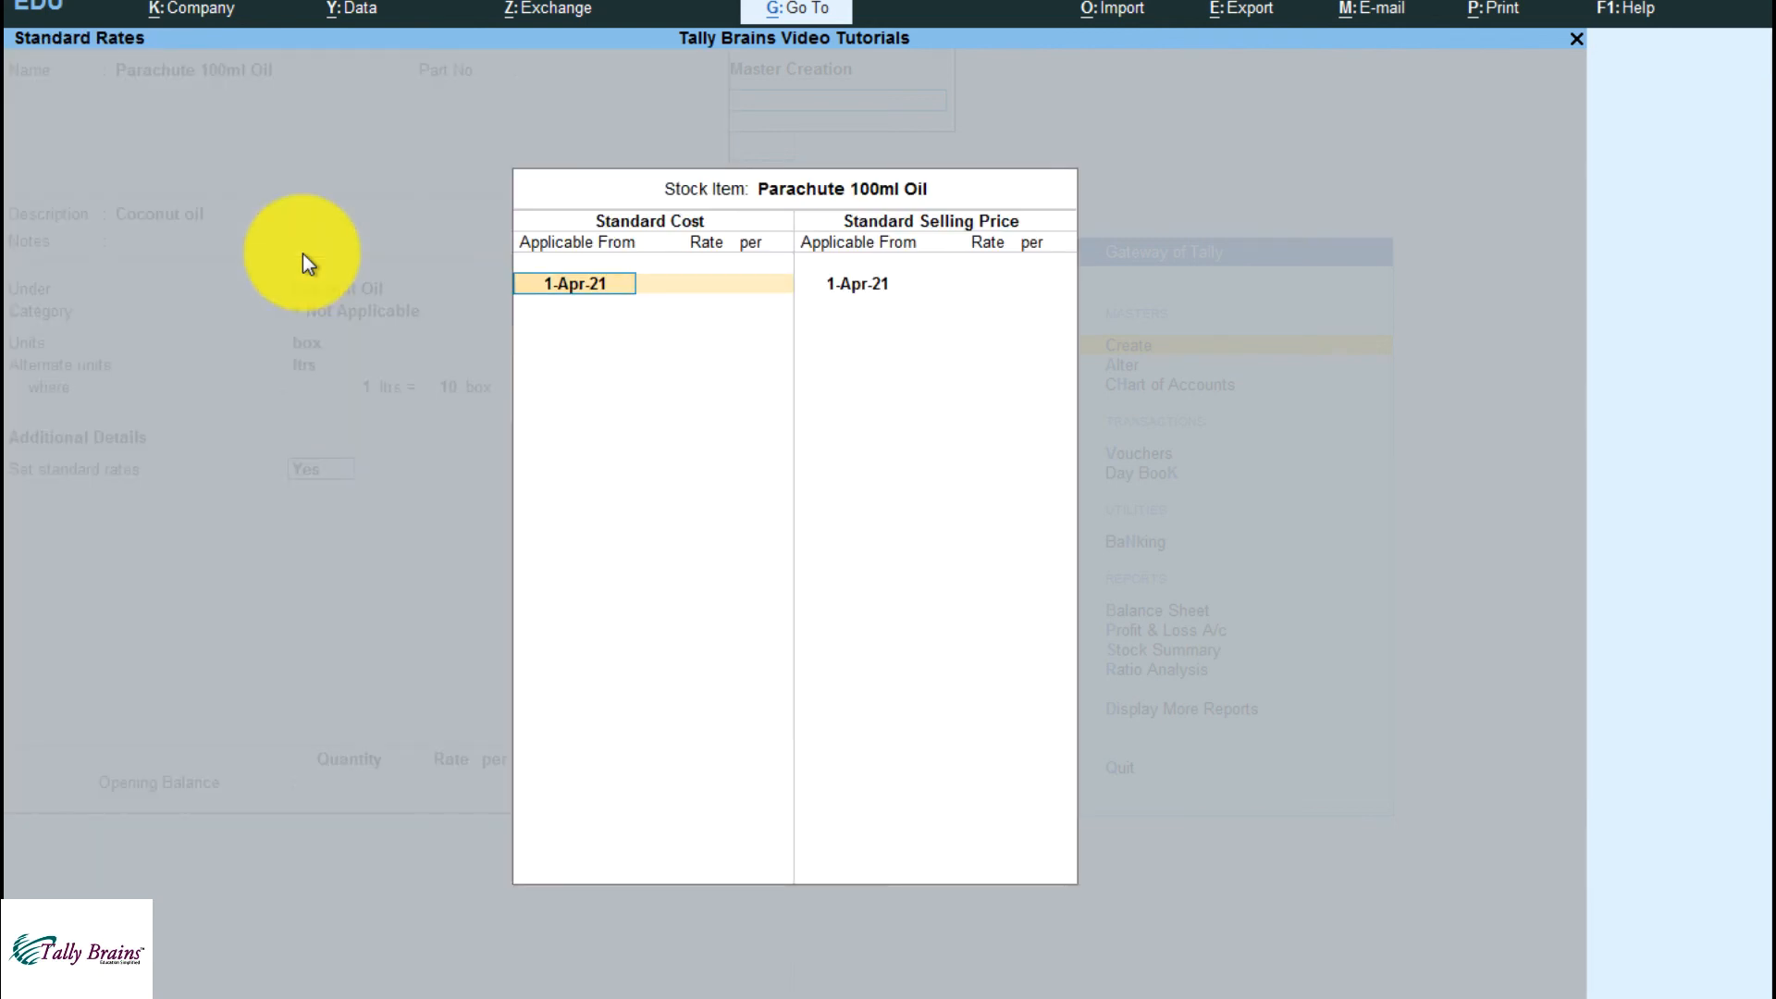
pyautogui.press('Return')
pyautogui.write('90')
pyautogui.press('Return')
pyautogui.press('Return')
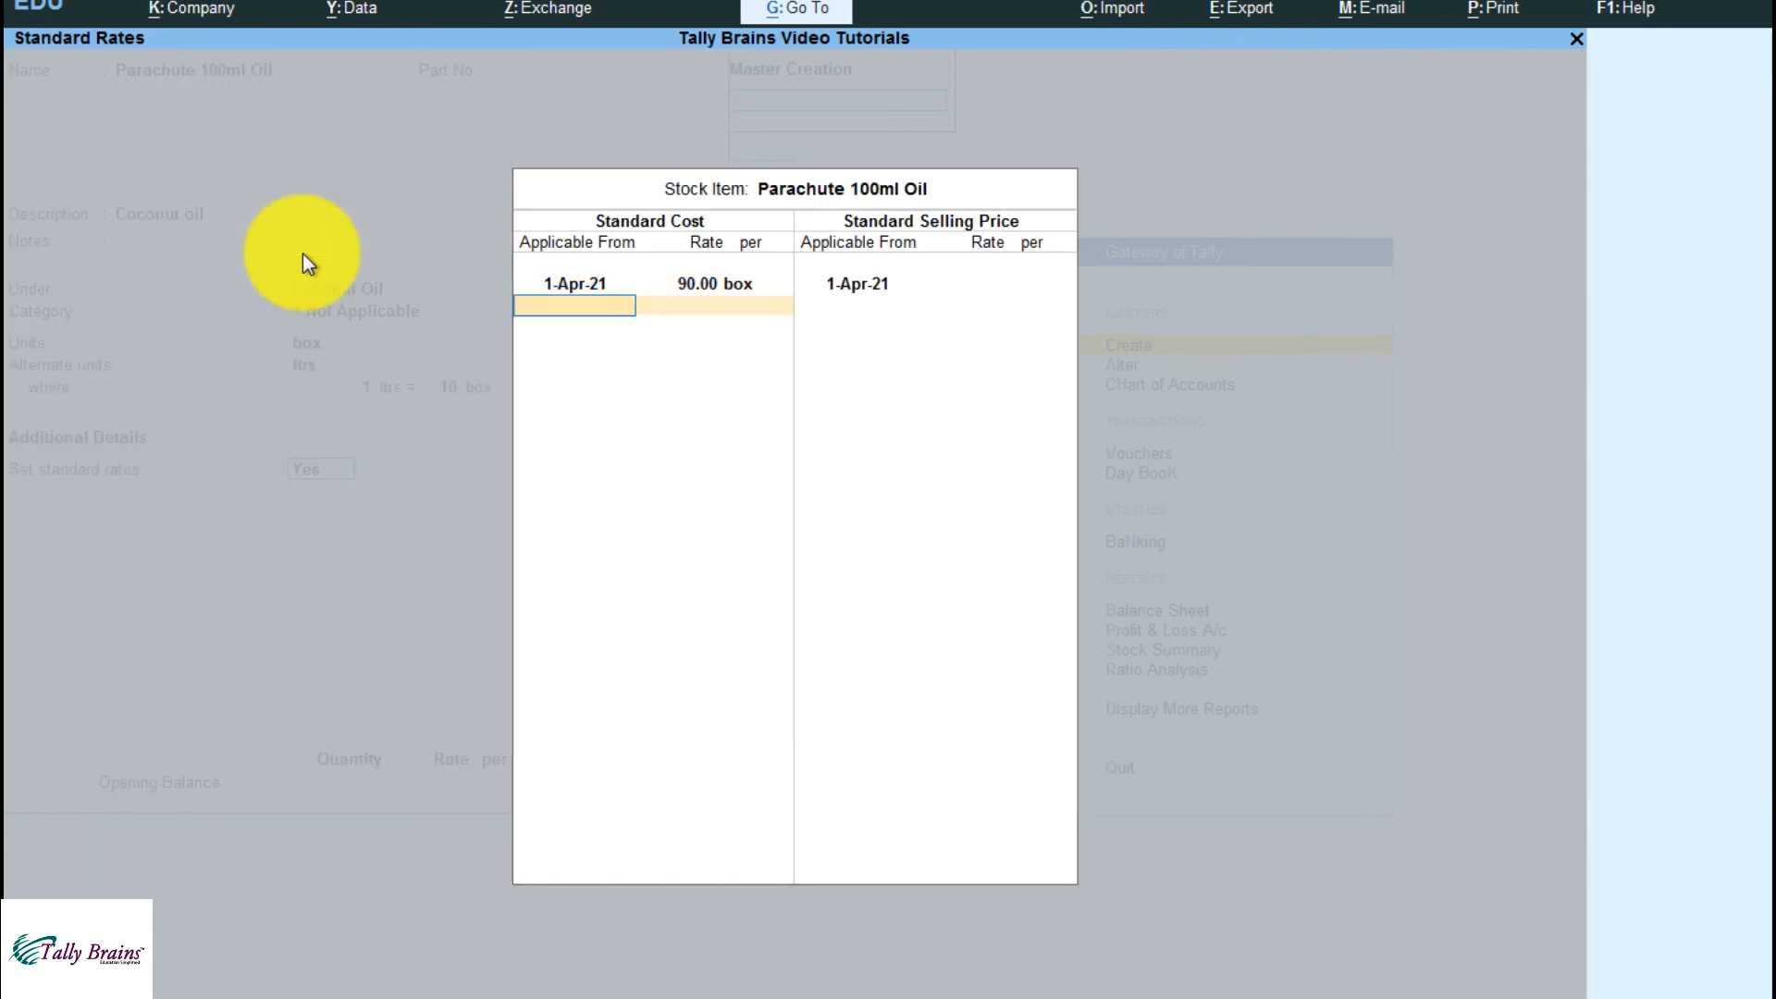
pyautogui.press('Return')
# Set the standard selling price to 110 per box from 1-Apr-21 and finish the standard rates
pyautogui.press('Return')
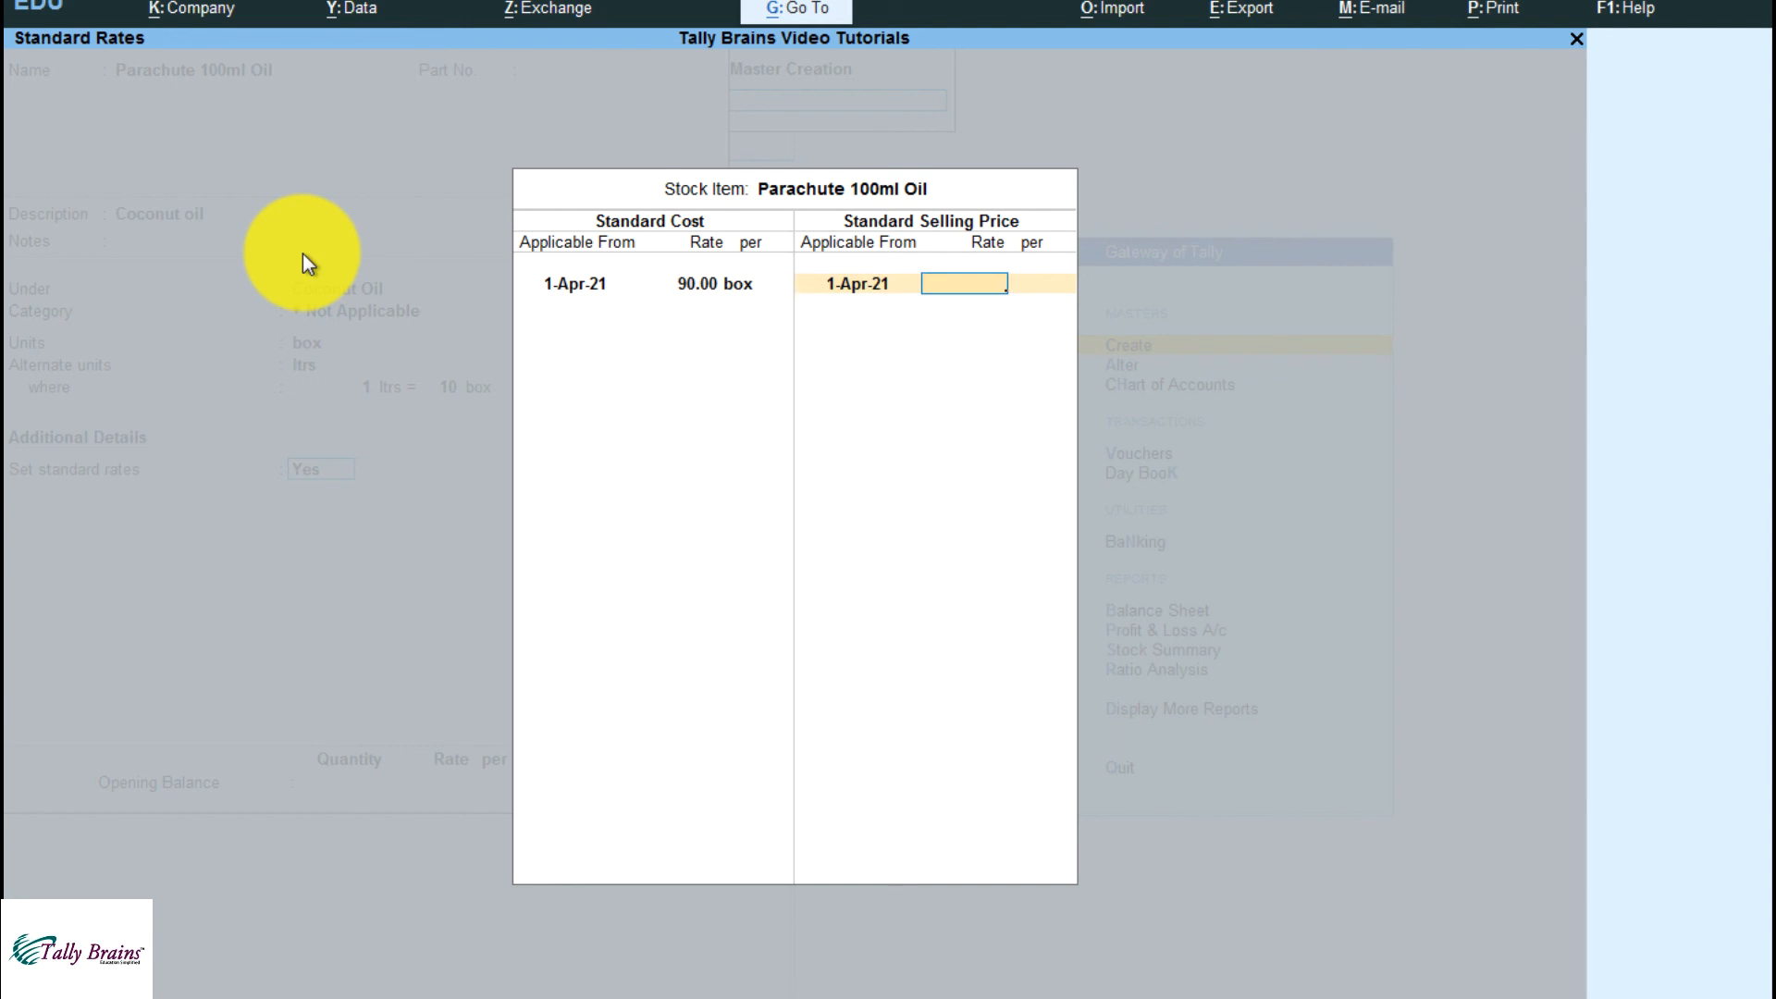
pyautogui.write('110')
pyautogui.press('Return')
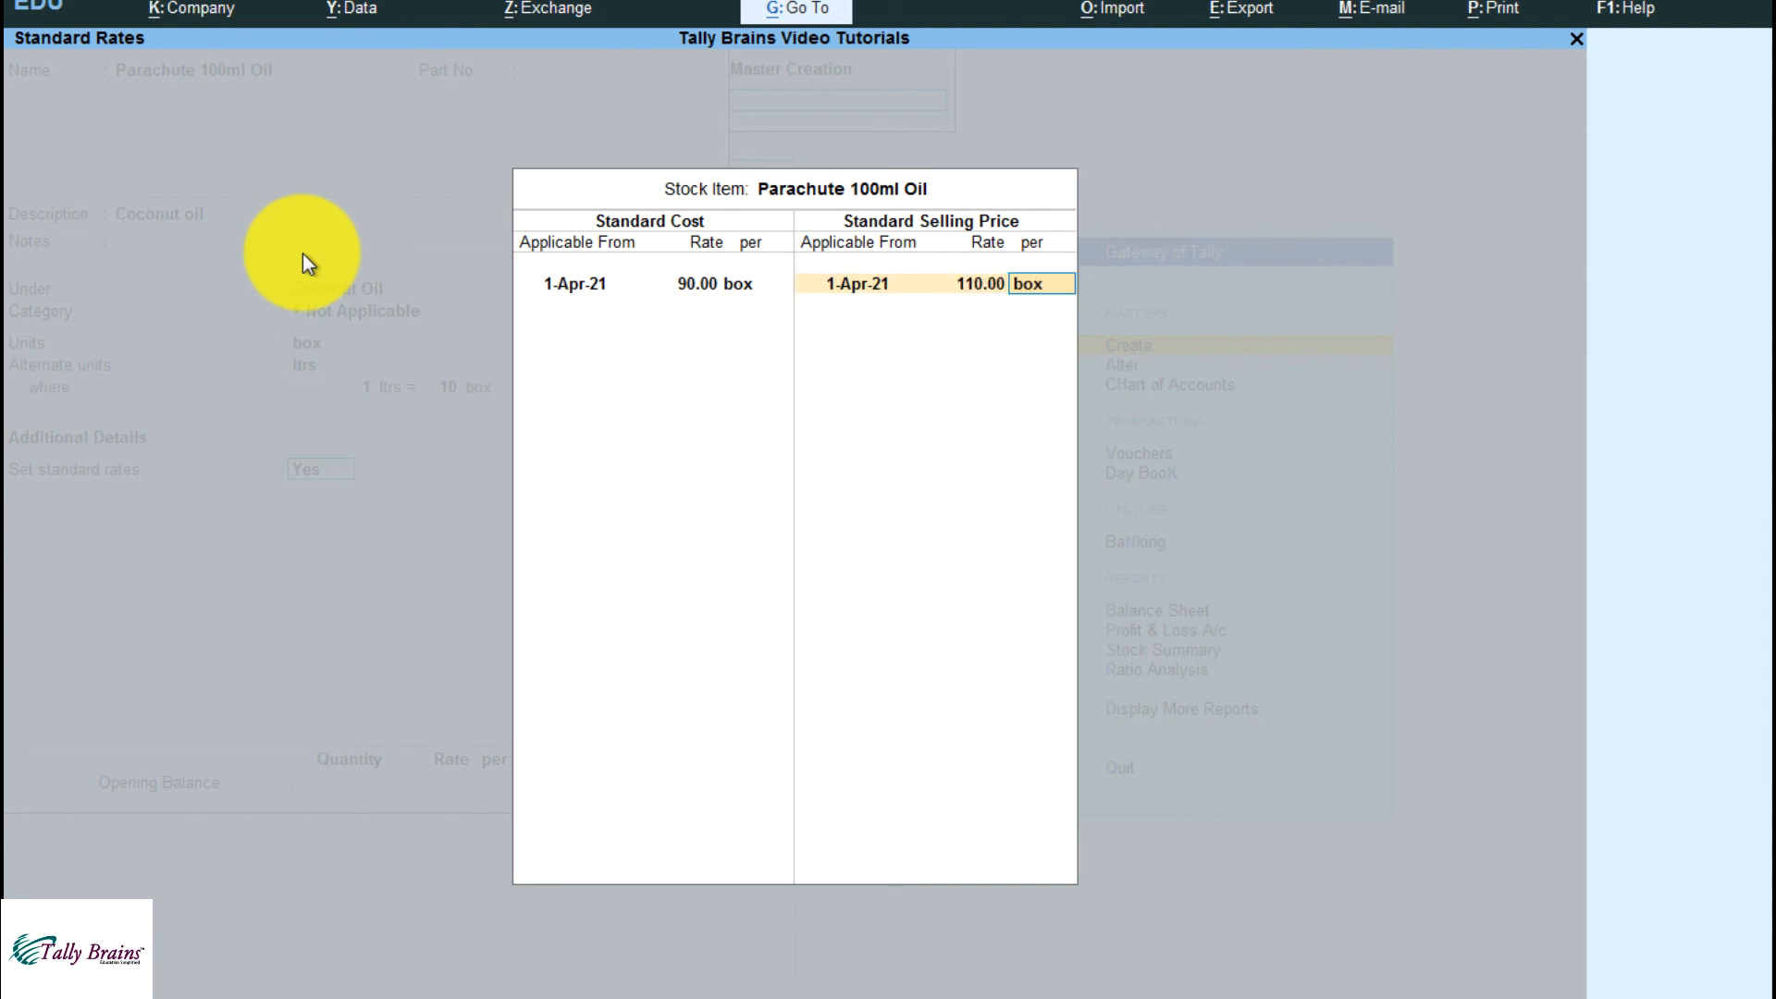
pyautogui.press('Return')
pyautogui.press('Return')
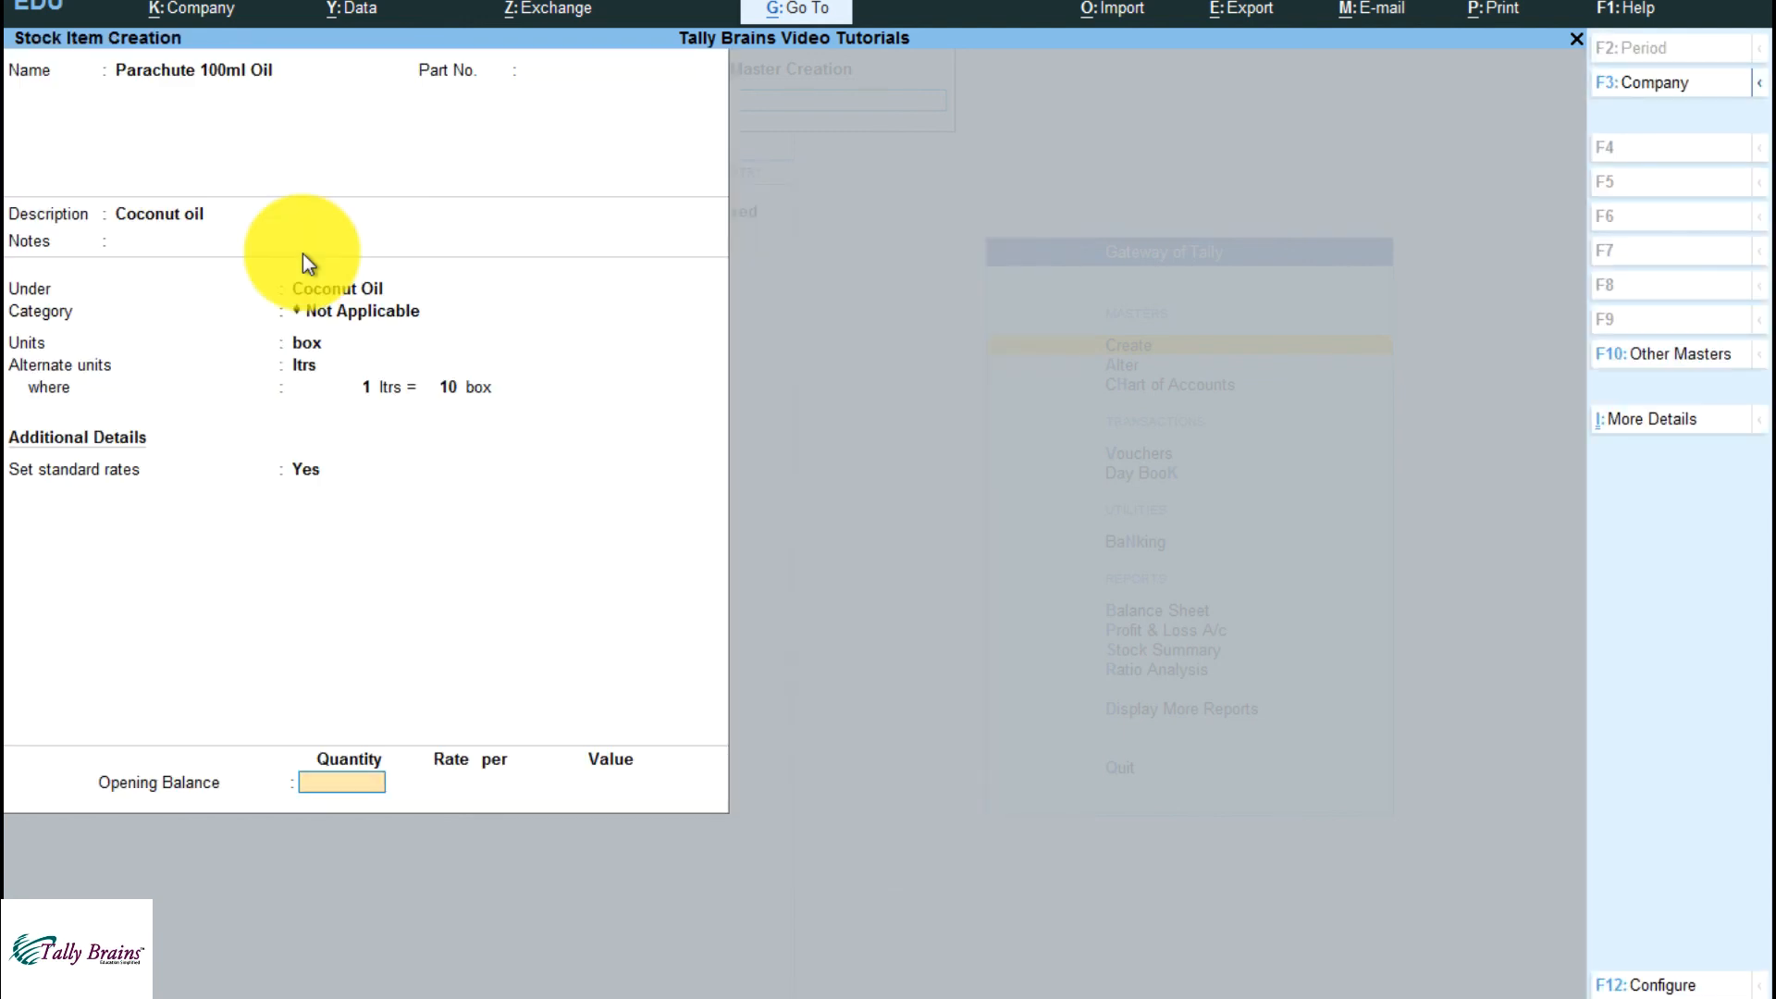
# Enter an opening balance of 9,000 box and allocate 1,000 box to the Boring Road godown at 90 per box
pyautogui.write('9000')
pyautogui.press('Return')
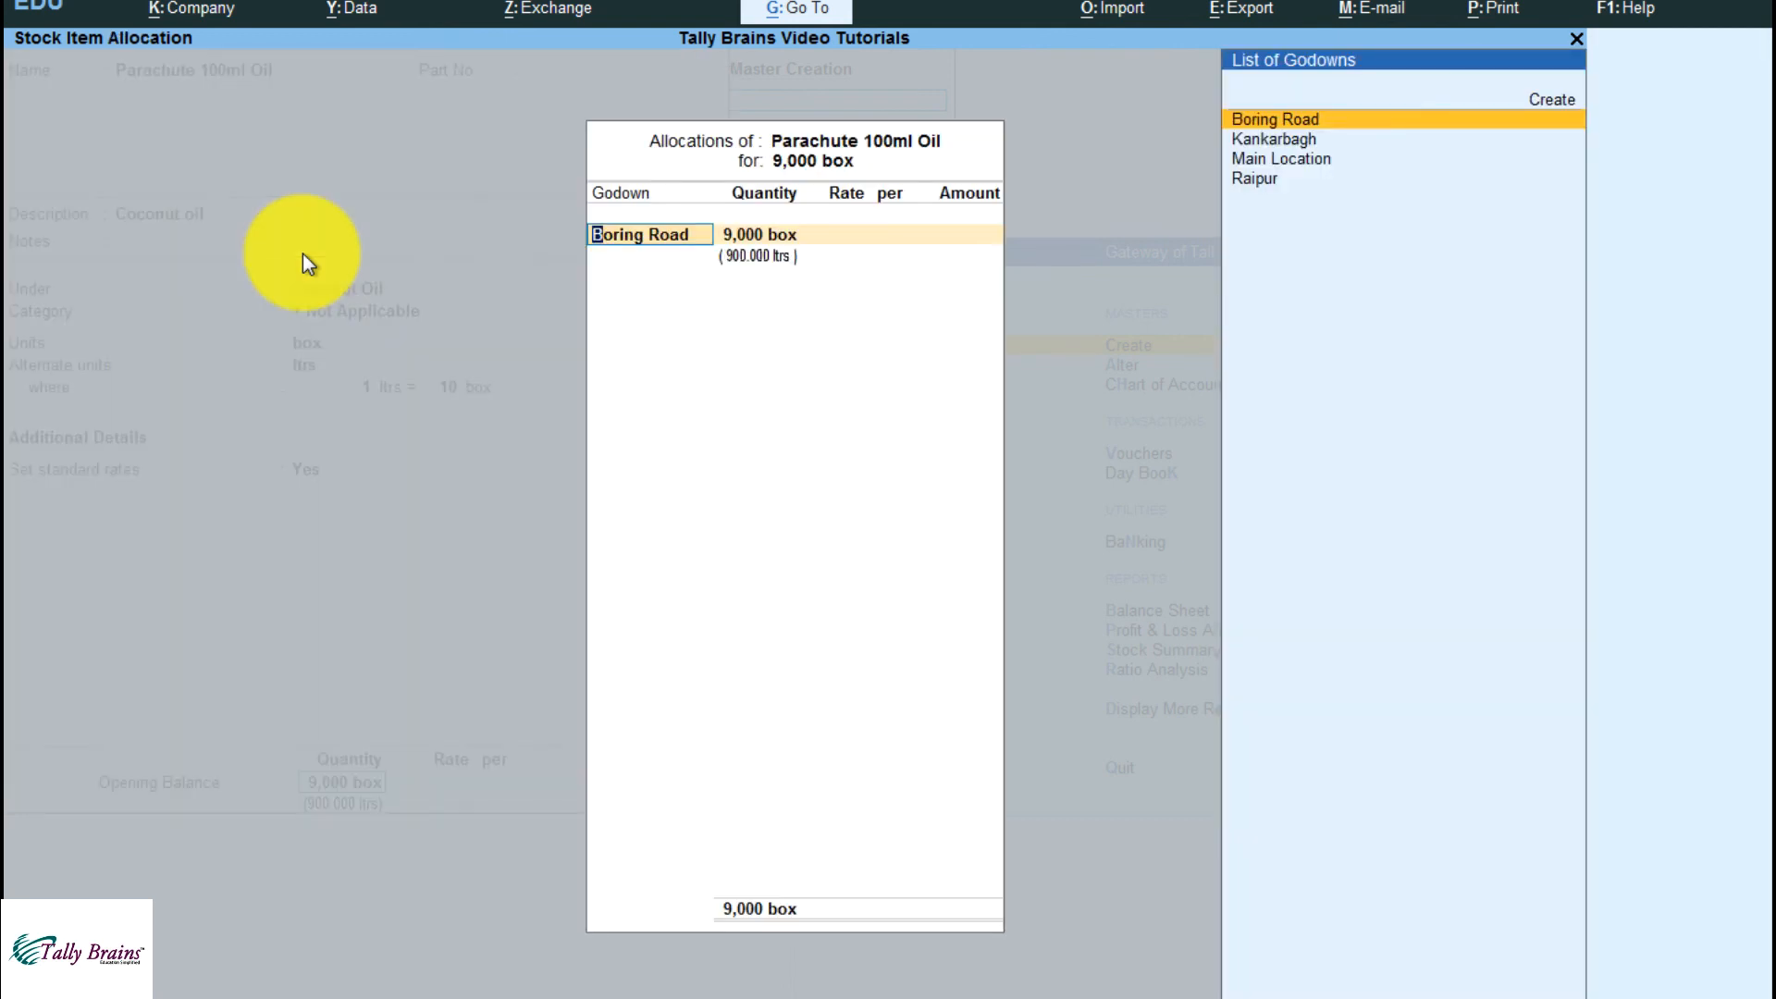
pyautogui.press('Return')
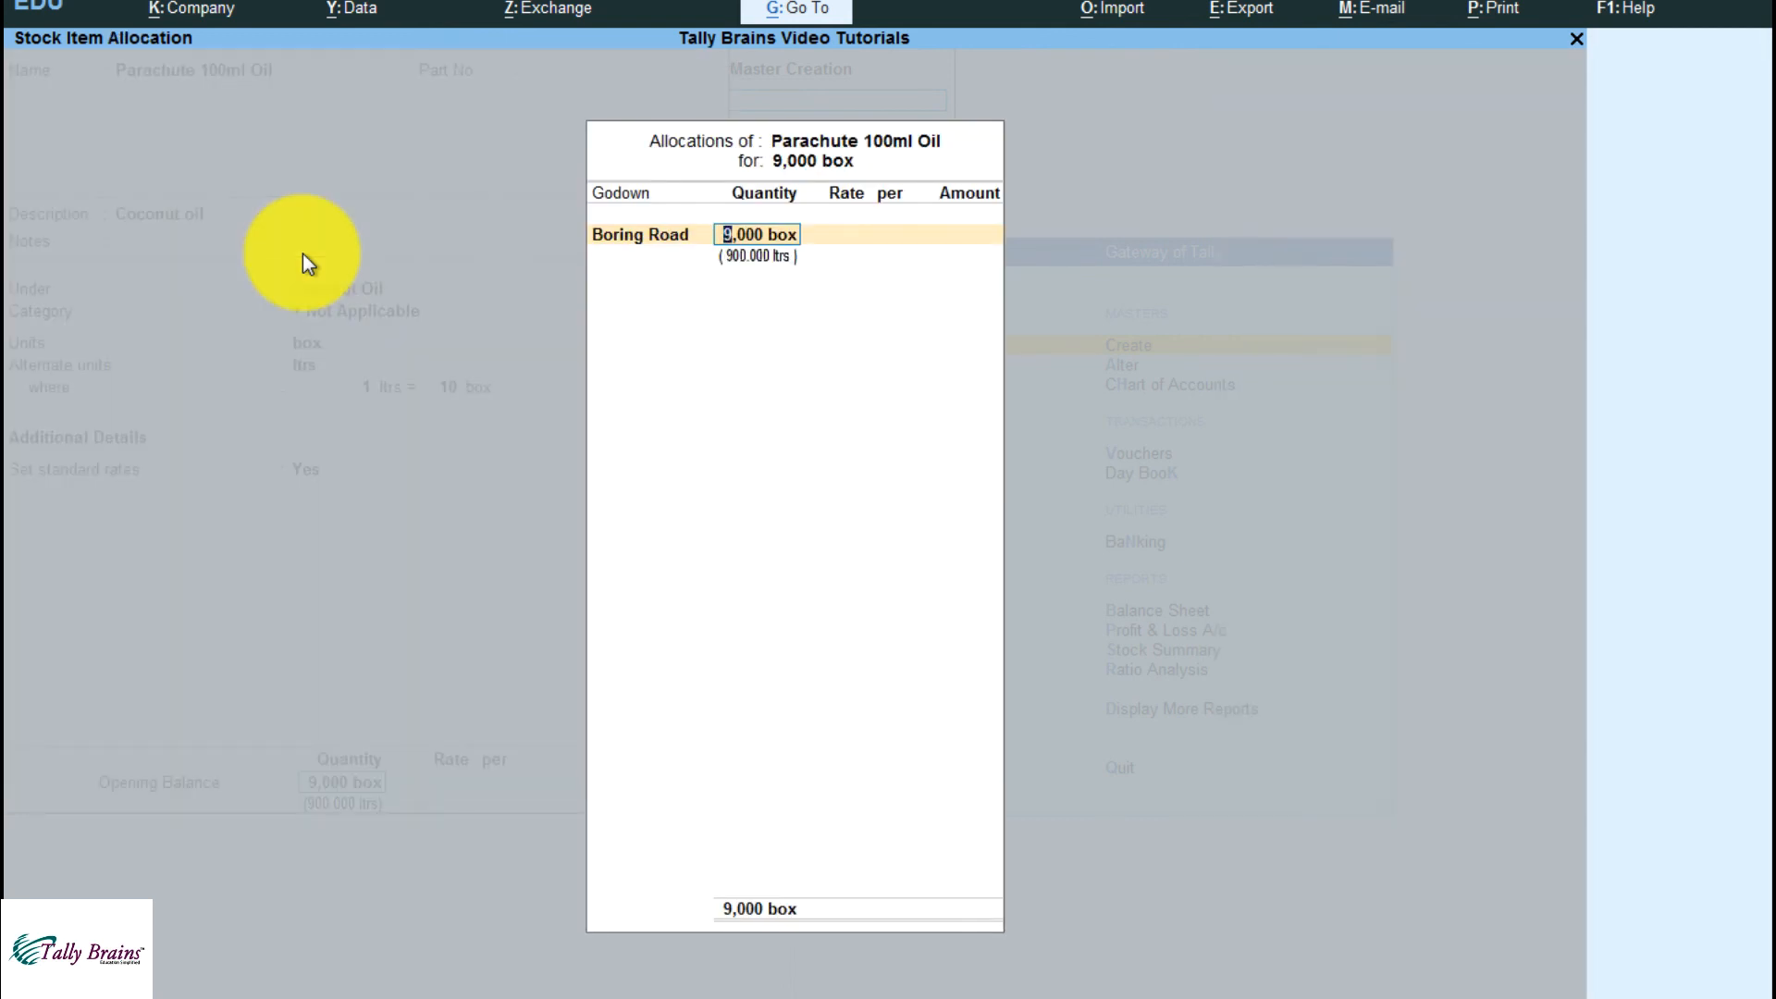
pyautogui.write('1,000 box')
pyautogui.press('Return')
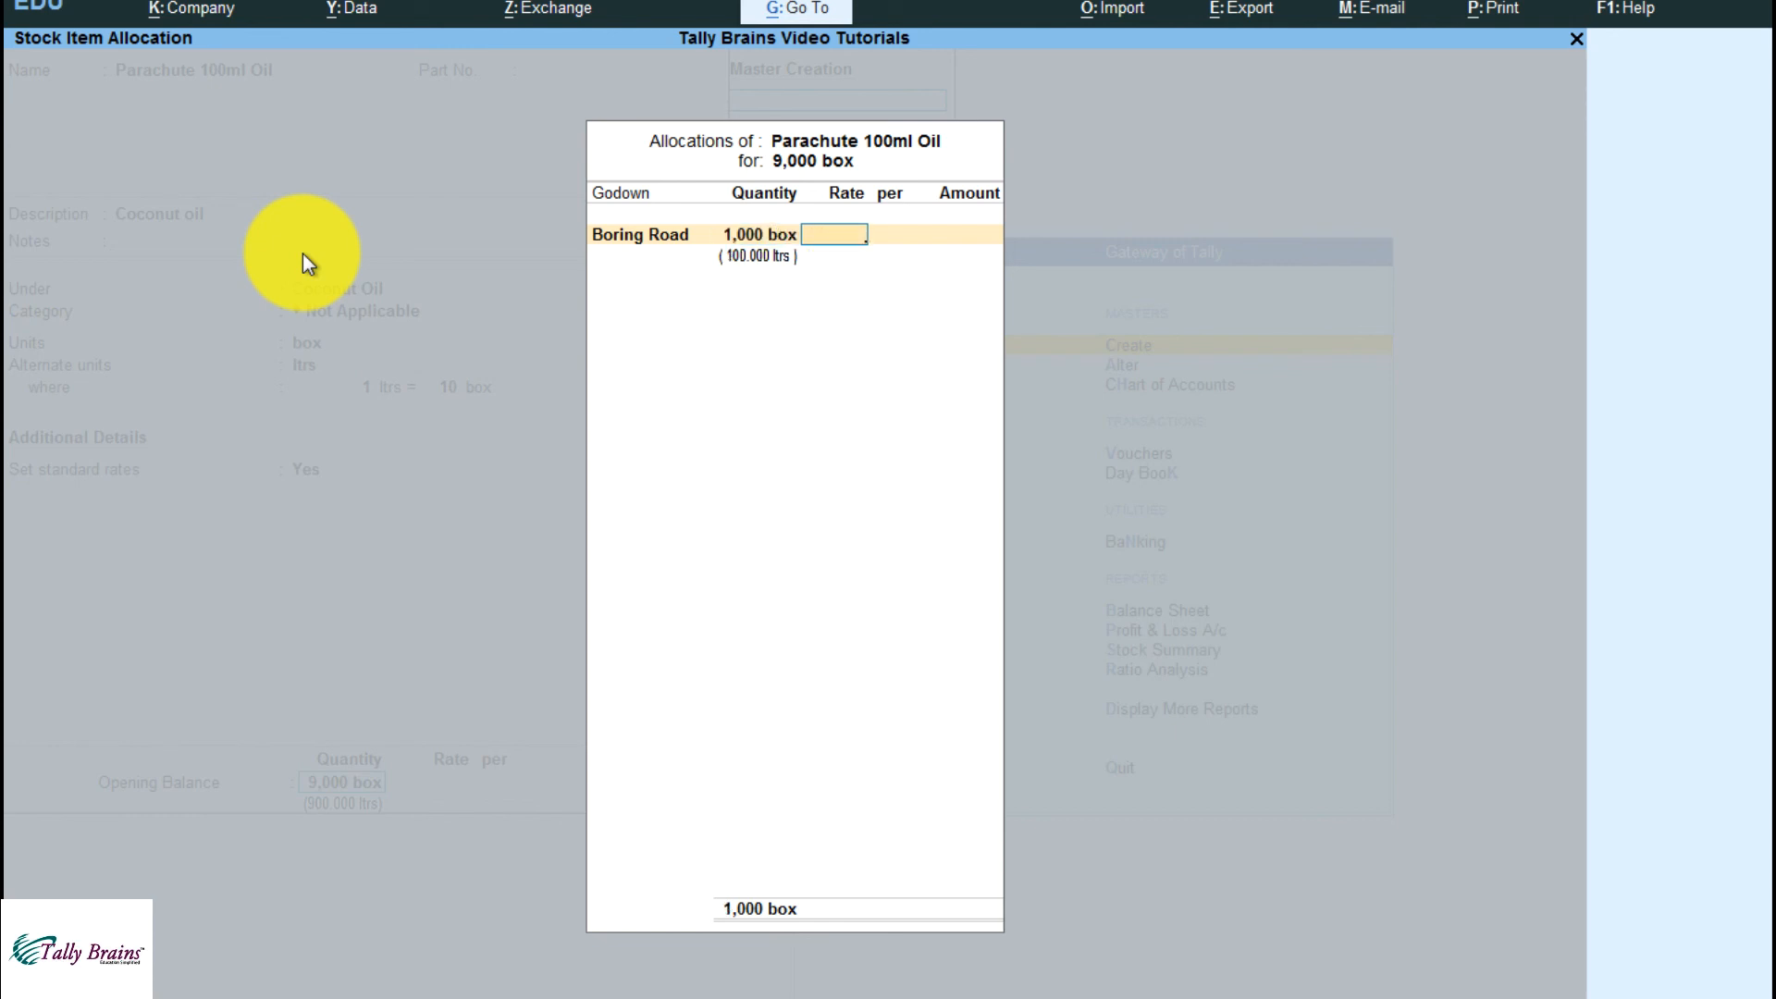
pyautogui.write('90')
pyautogui.press('Return')
# Allocate the remaining 8,000 box to the Raipur godown at a rate of 800 per ltrs
pyautogui.press('Return')
pyautogui.press('Return')
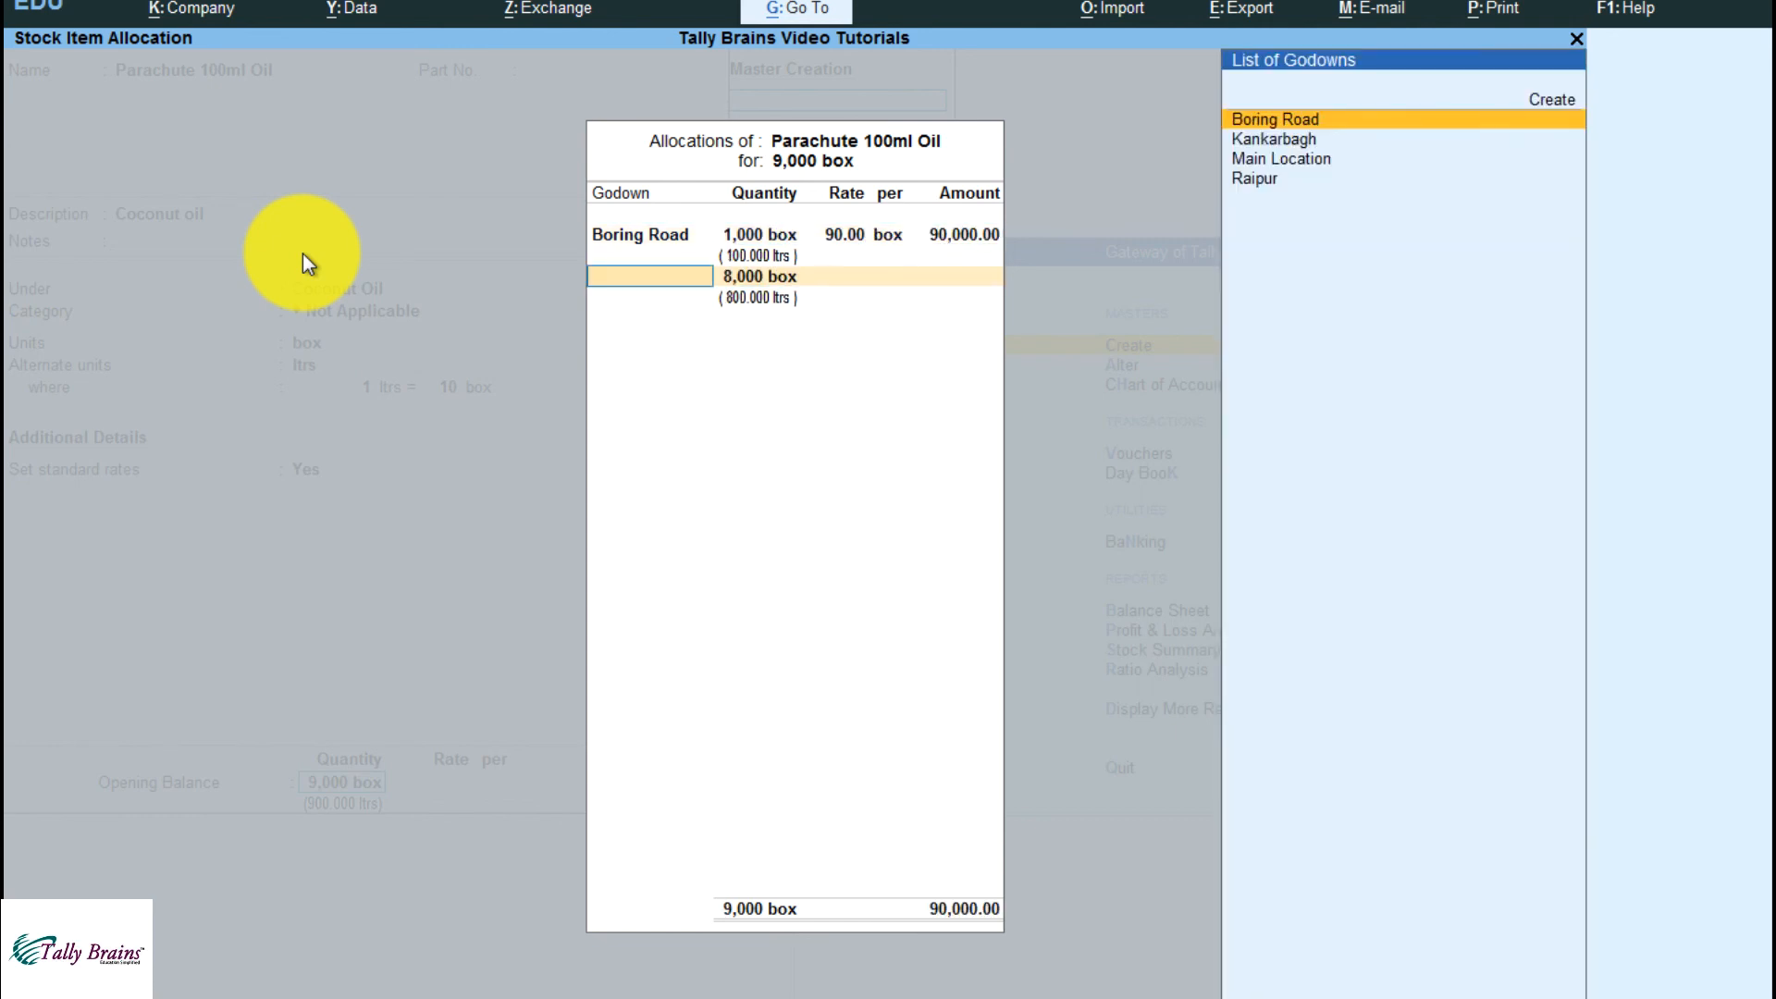
pyautogui.press('Down')
pyautogui.press('Down')
pyautogui.press('Down')
pyautogui.press('Return')
pyautogui.press('Return')
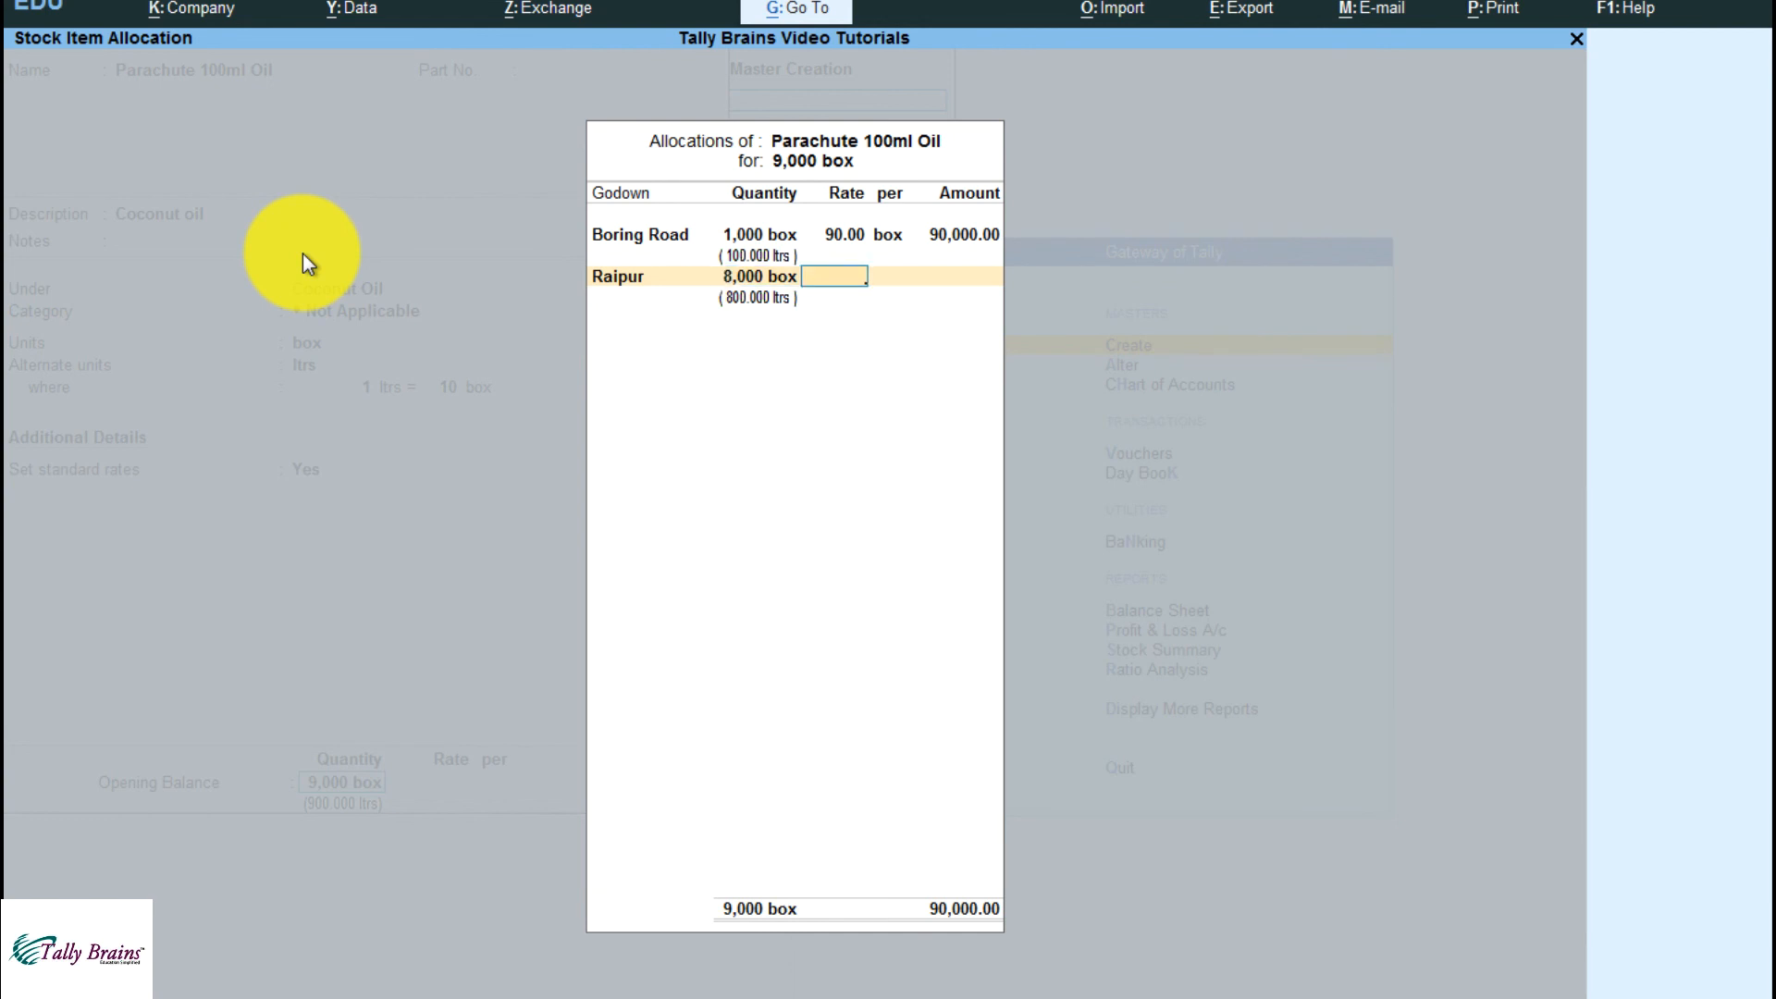
pyautogui.write('800')
pyautogui.press('Return')
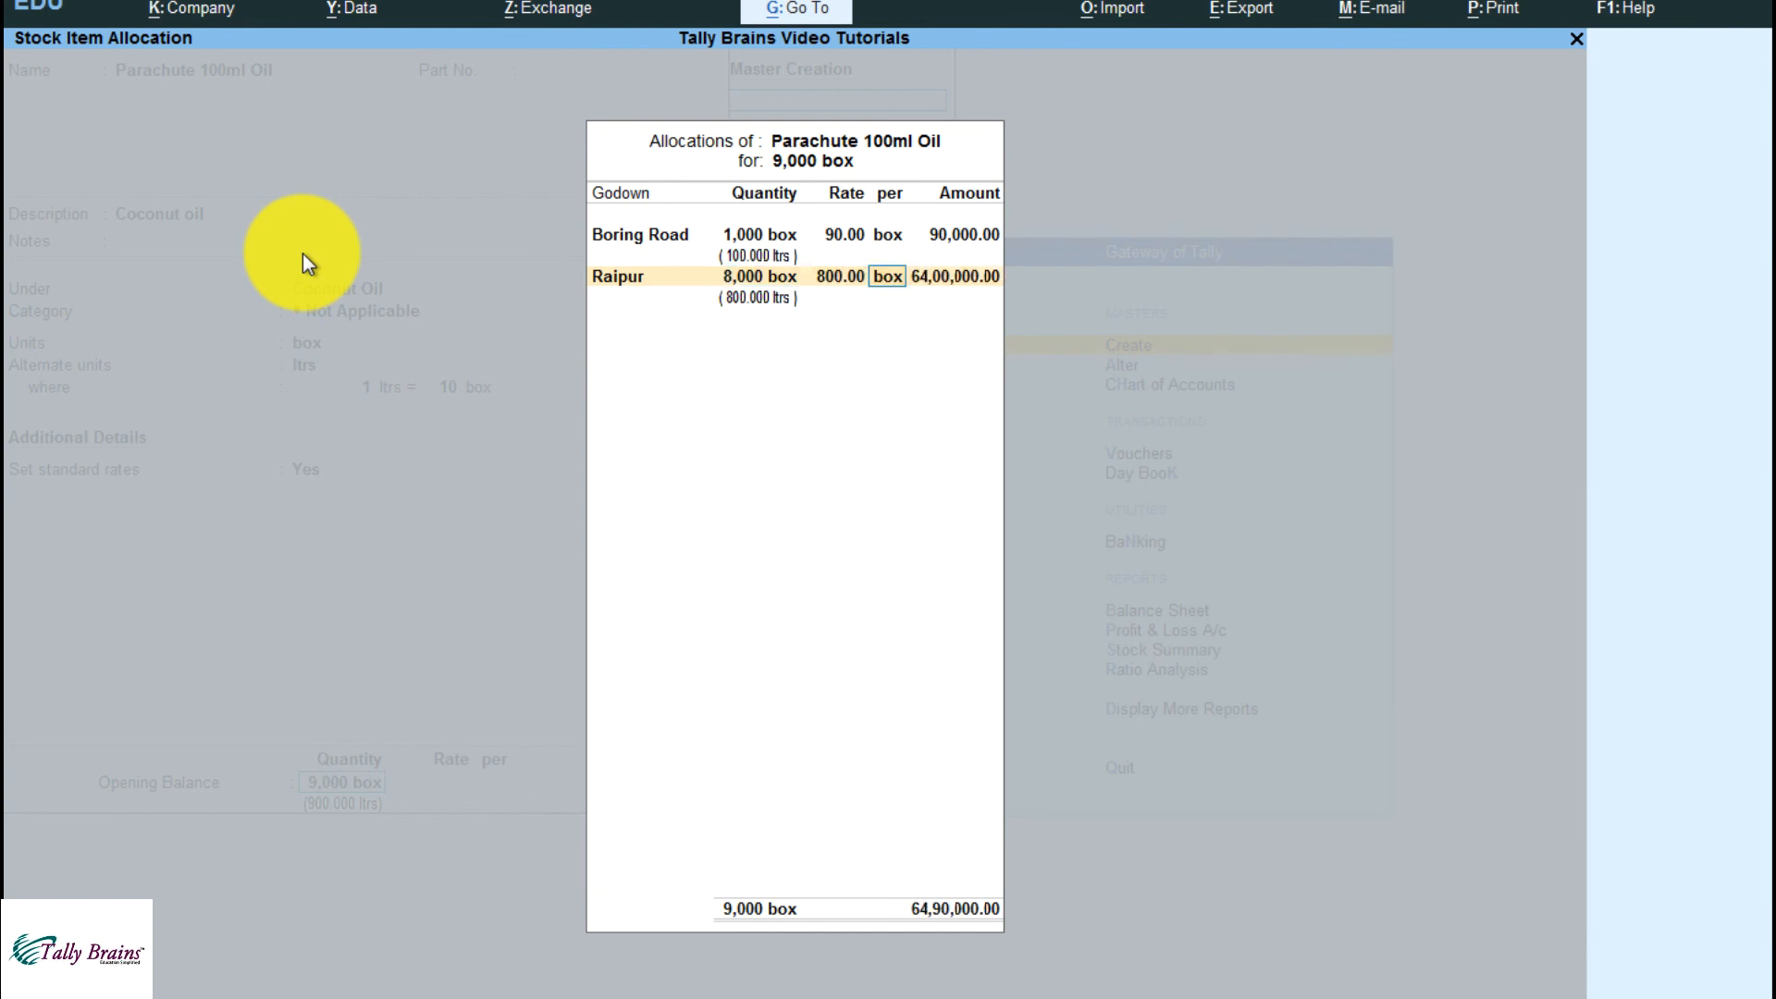
pyautogui.write('ltrs')
pyautogui.press('Return')
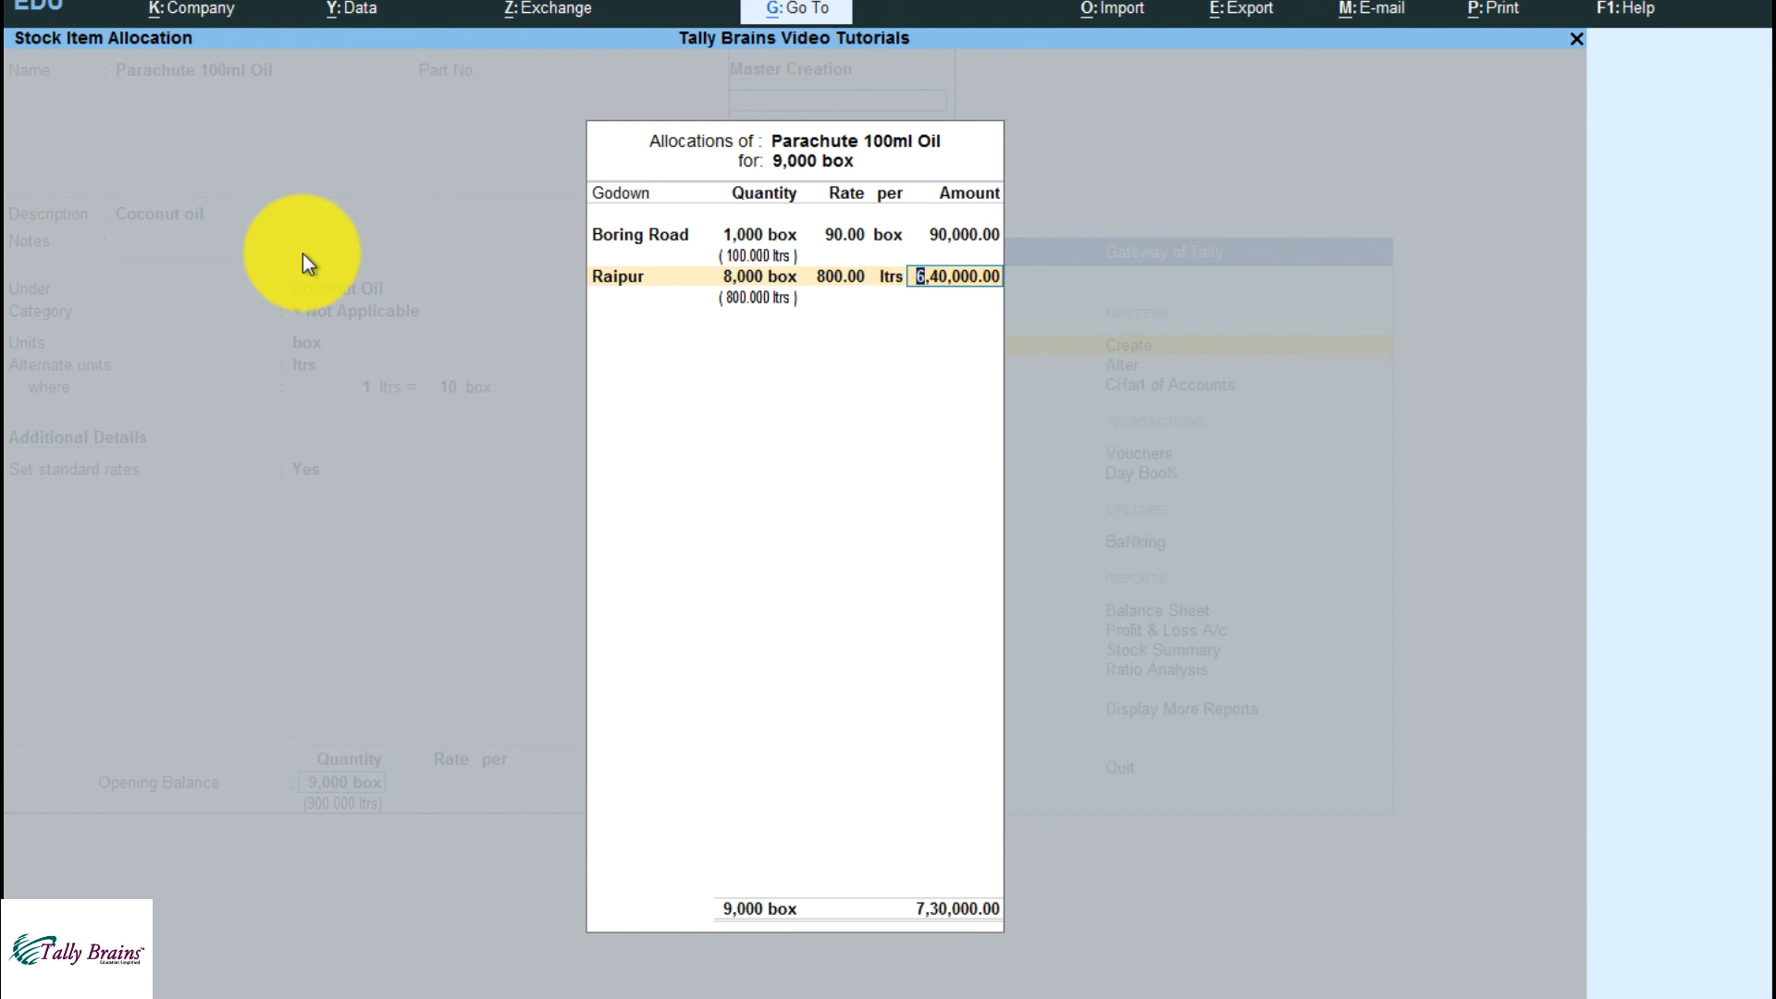
# Close the godown allocations and set the item's alternate units to Not Applicable
pyautogui.press('BackSpace')
pyautogui.press('Escape')
pyautogui.press('Up')
pyautogui.press('Up')
pyautogui.press('Up')
pyautogui.press('Up')
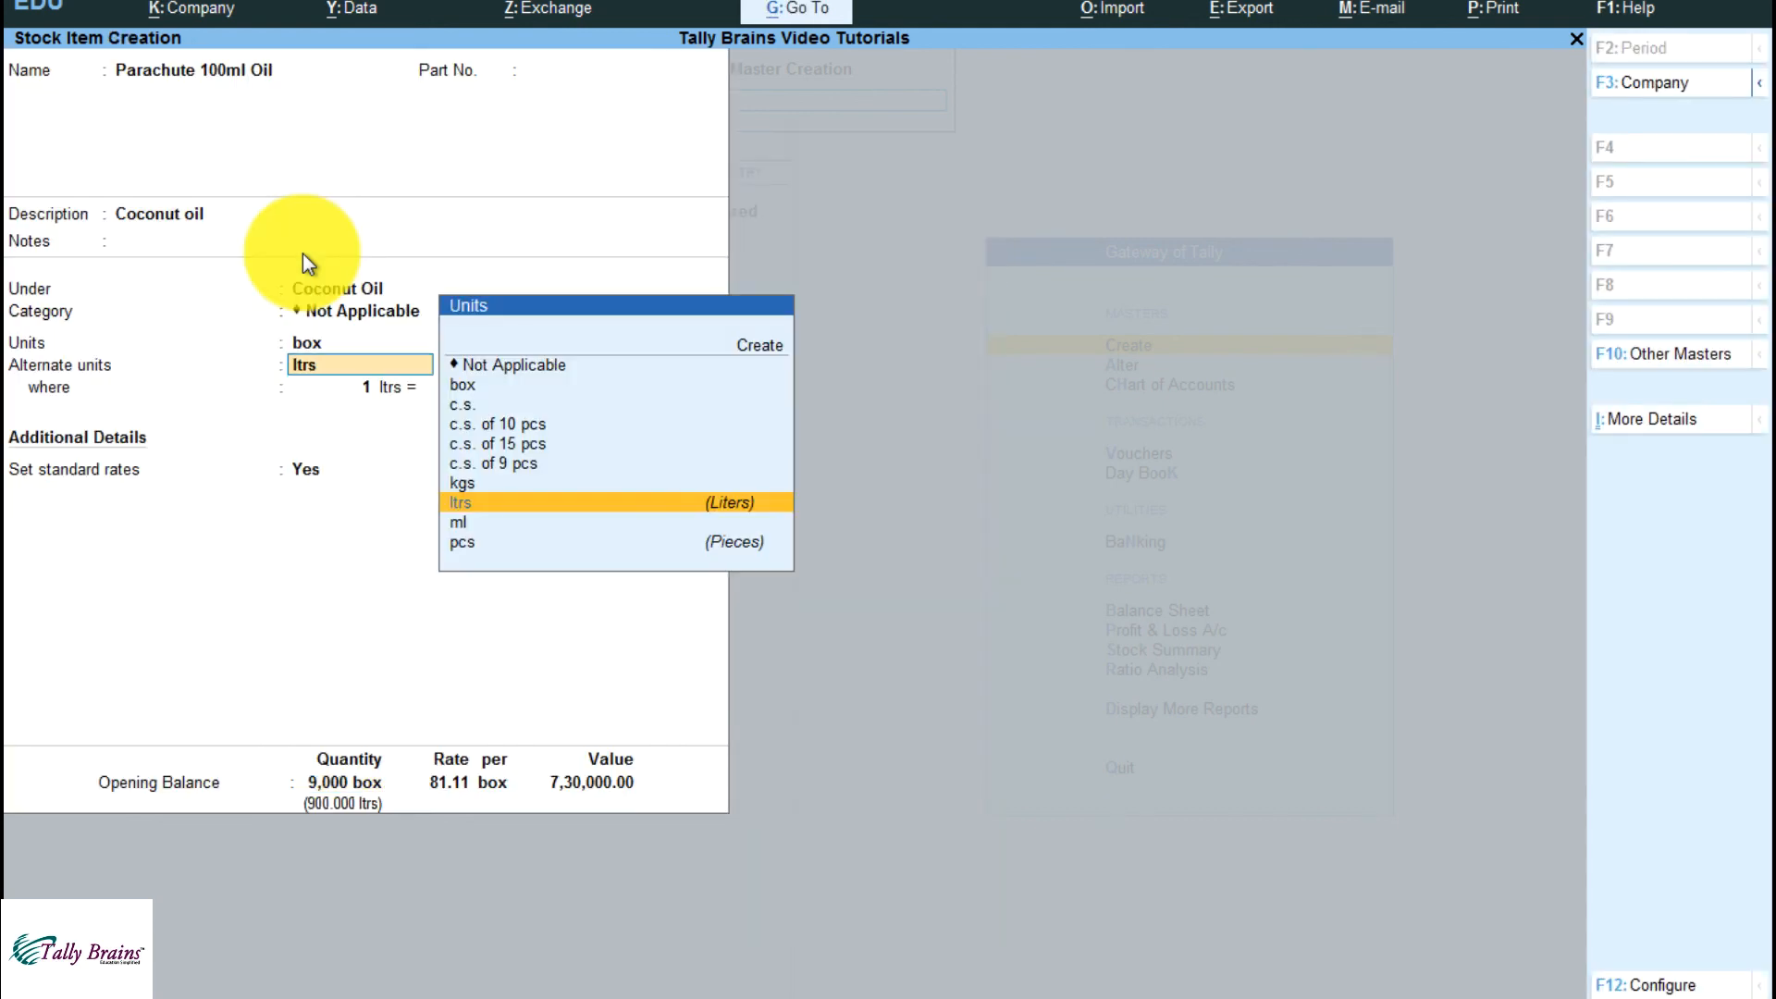
pyautogui.press('Up')
pyautogui.press('Up')
pyautogui.press('Up')
pyautogui.press('Up')
pyautogui.press('Up')
pyautogui.press('Up')
pyautogui.press('Return')
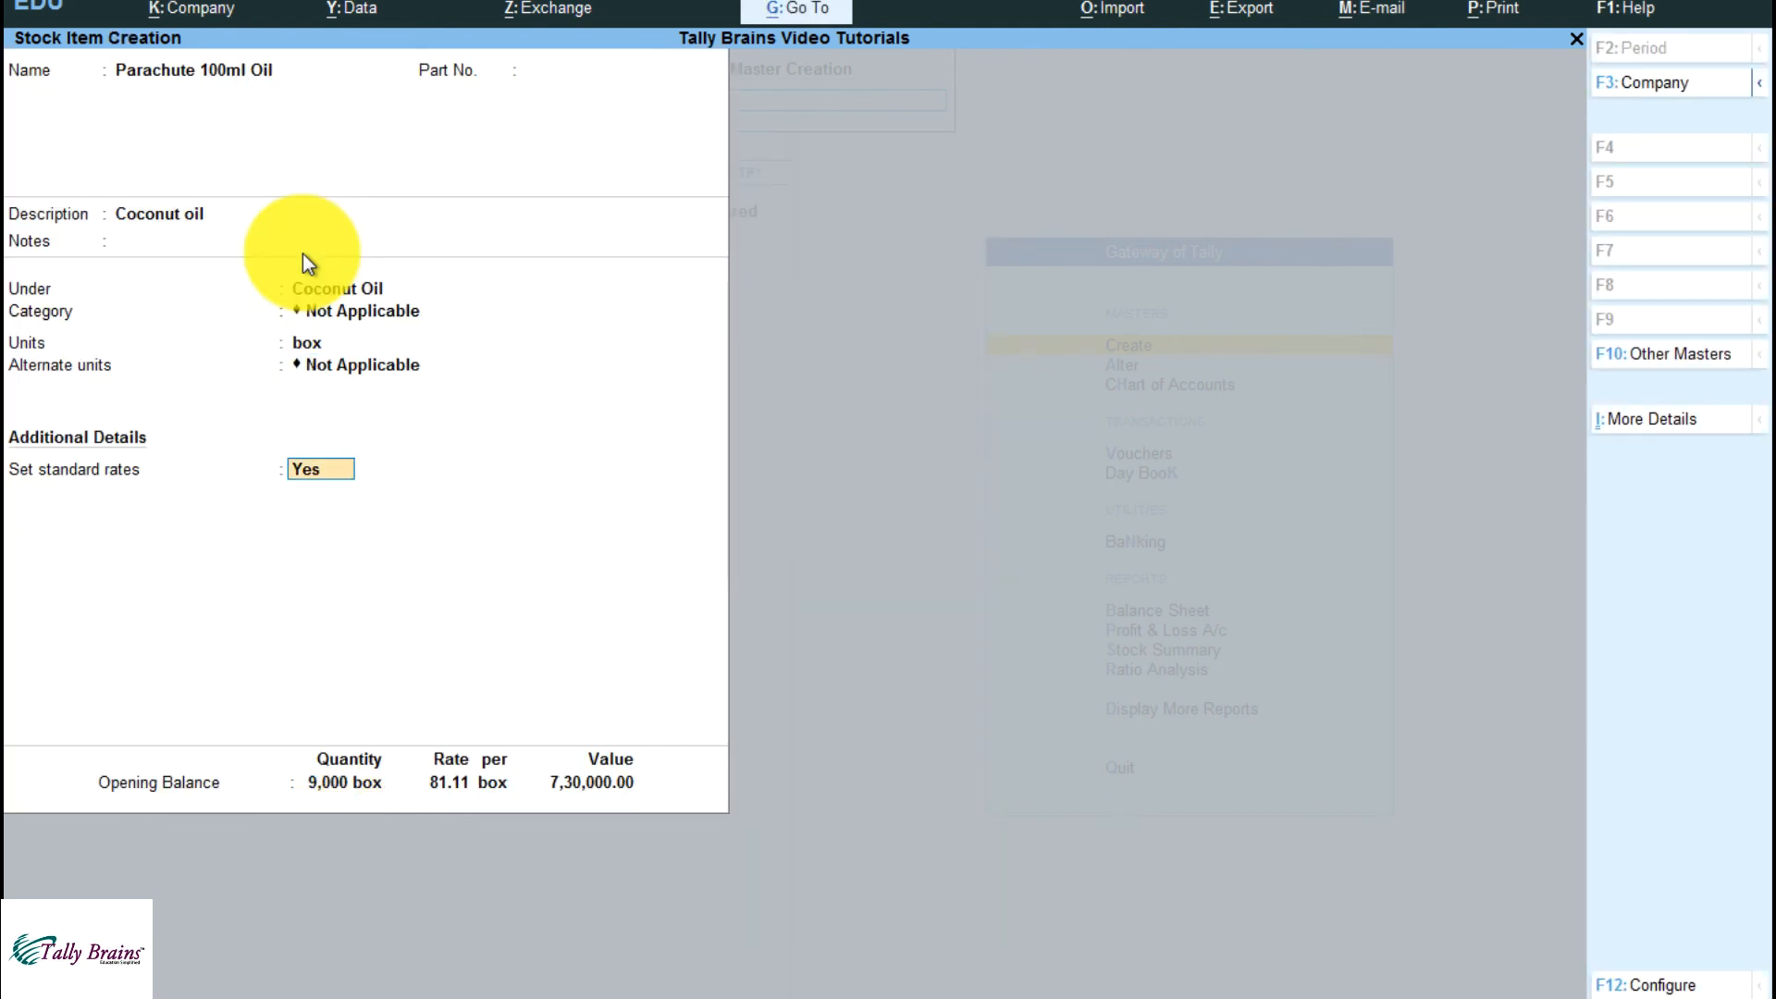
# Review the item's standard cost and selling price per box and accept them without changes
pyautogui.press('Return')
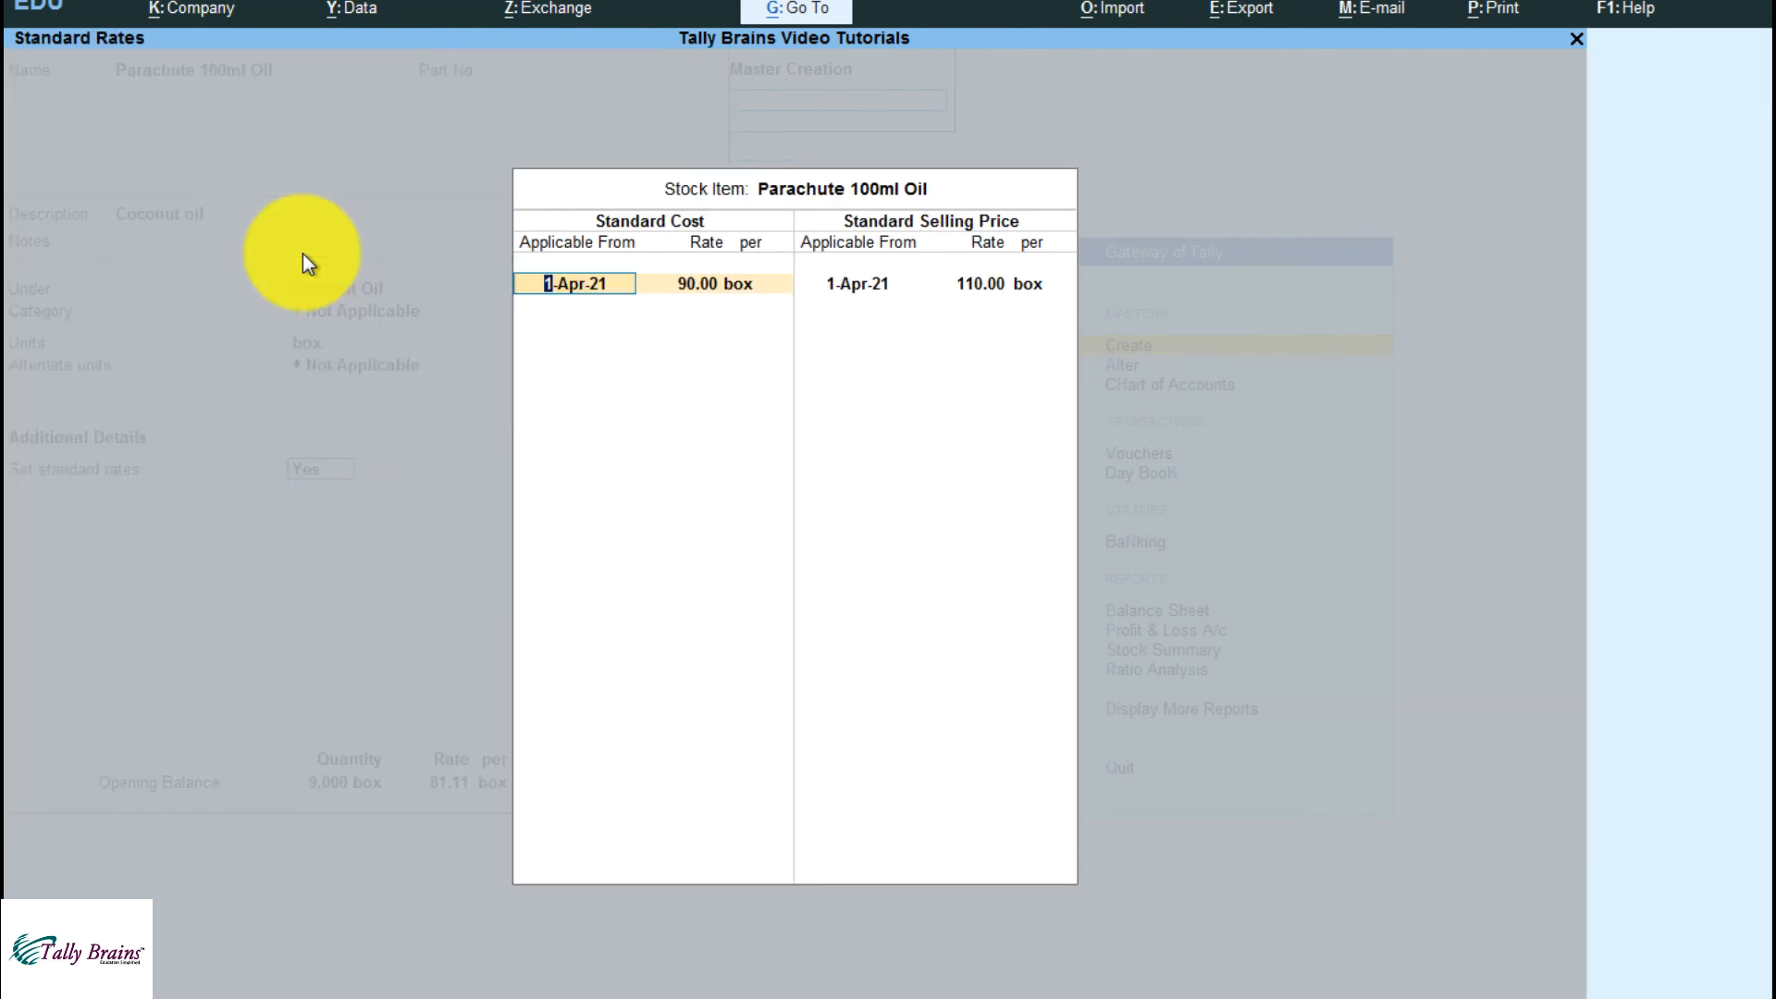
pyautogui.press('Return')
pyautogui.press('Return')
pyautogui.press('Return')
pyautogui.press('Return')
pyautogui.press('Return')
pyautogui.press('Return')
pyautogui.press('Return')
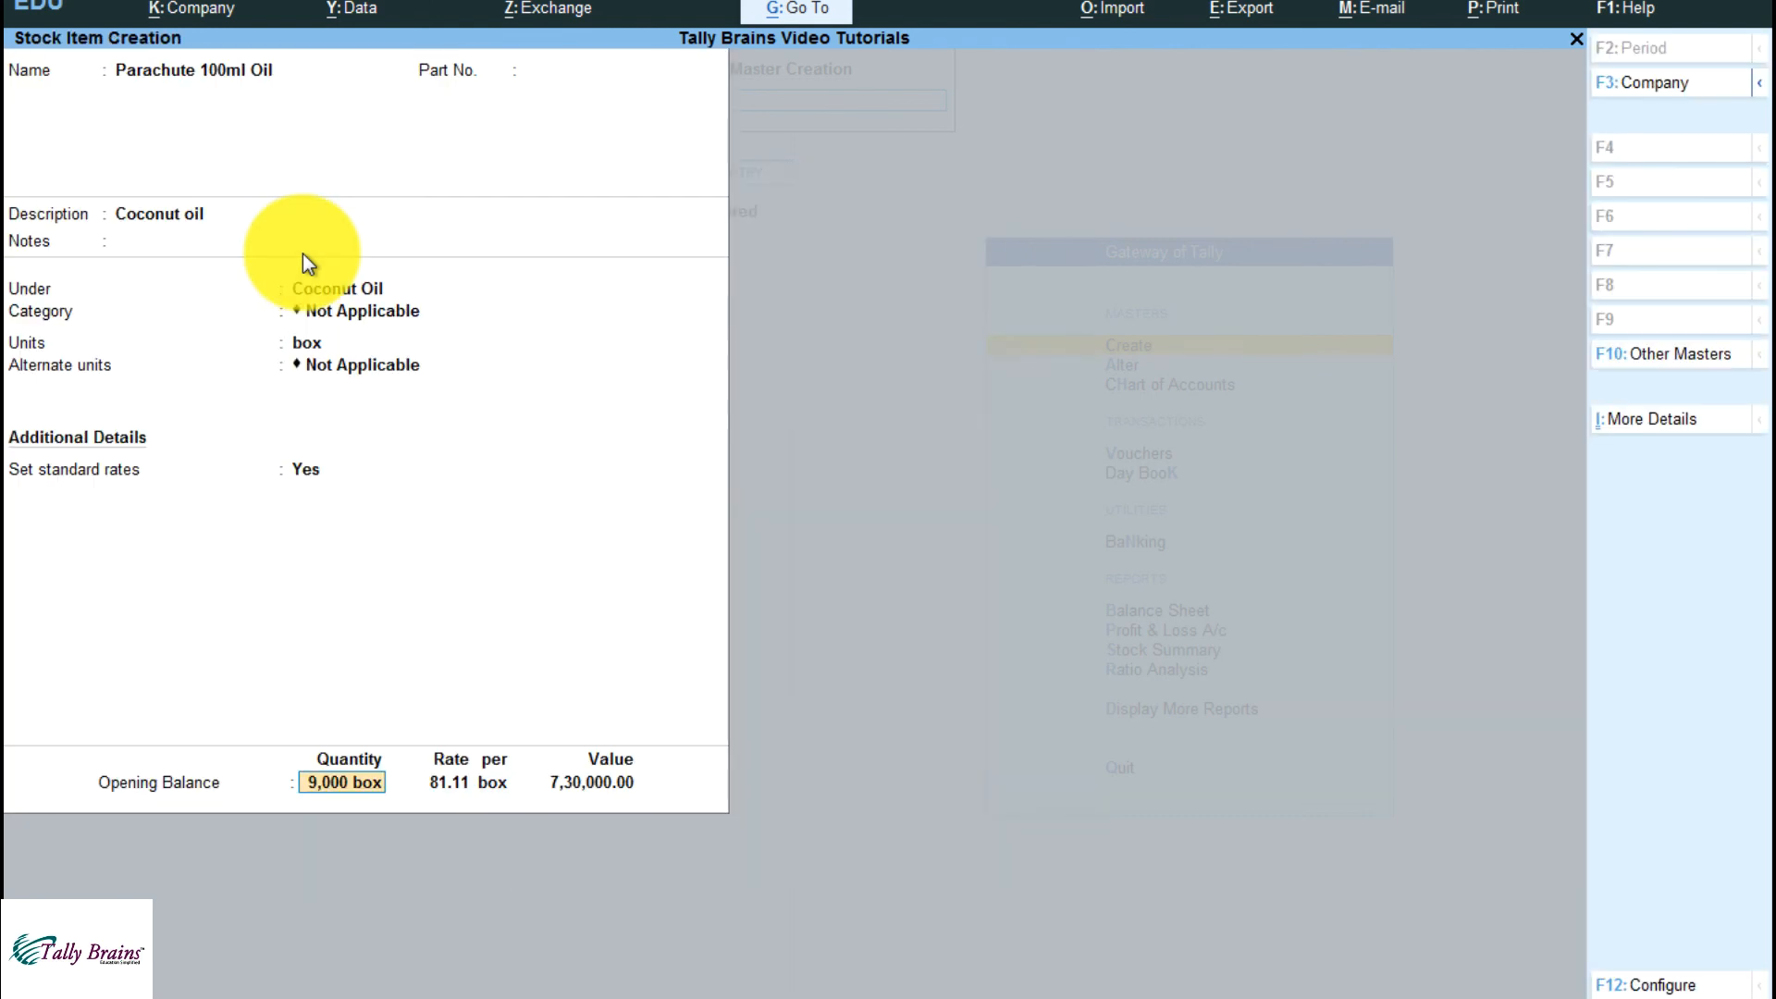
# Reopen the opening balance's godown allocations and check the Boring Road and Raipur quantities, rates, units and amounts
pyautogui.press('Return')
pyautogui.press('Return')
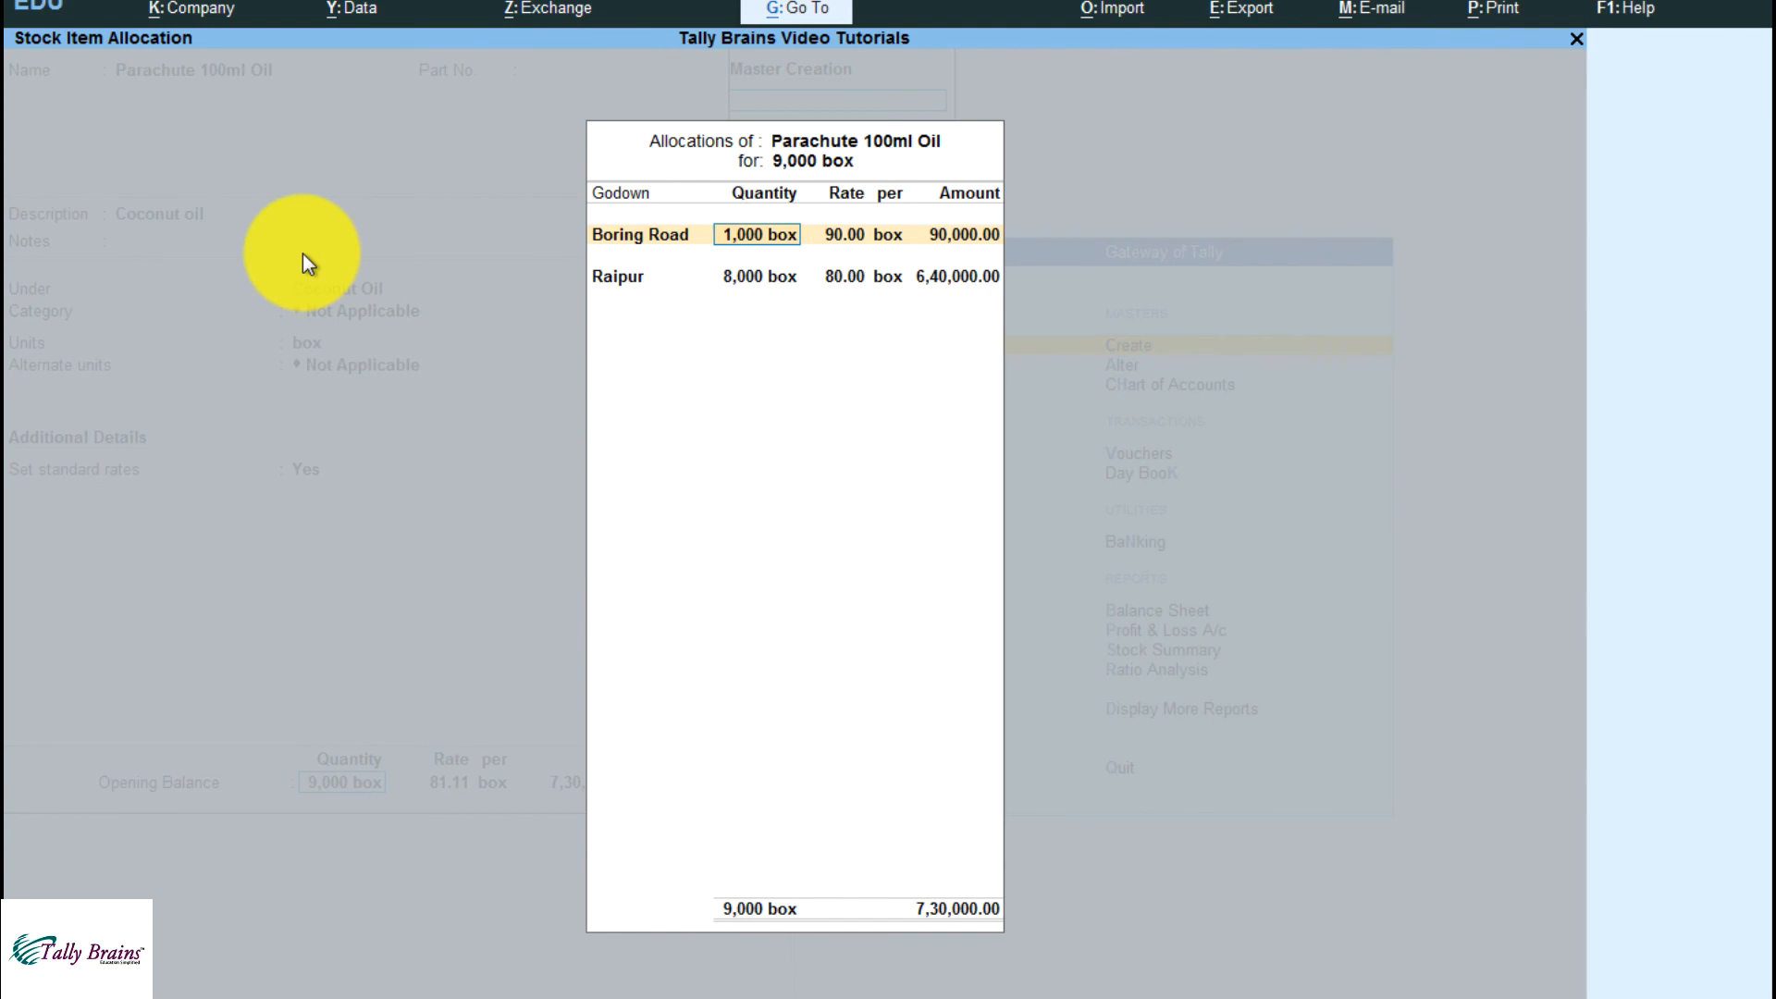
pyautogui.press('Return')
pyautogui.press('Return')
pyautogui.press('Return')
pyautogui.press('Return')
pyautogui.press('Return')
pyautogui.press('Return')
pyautogui.press('Return')
pyautogui.press('Return')
pyautogui.press('Return')
pyautogui.press('Return')
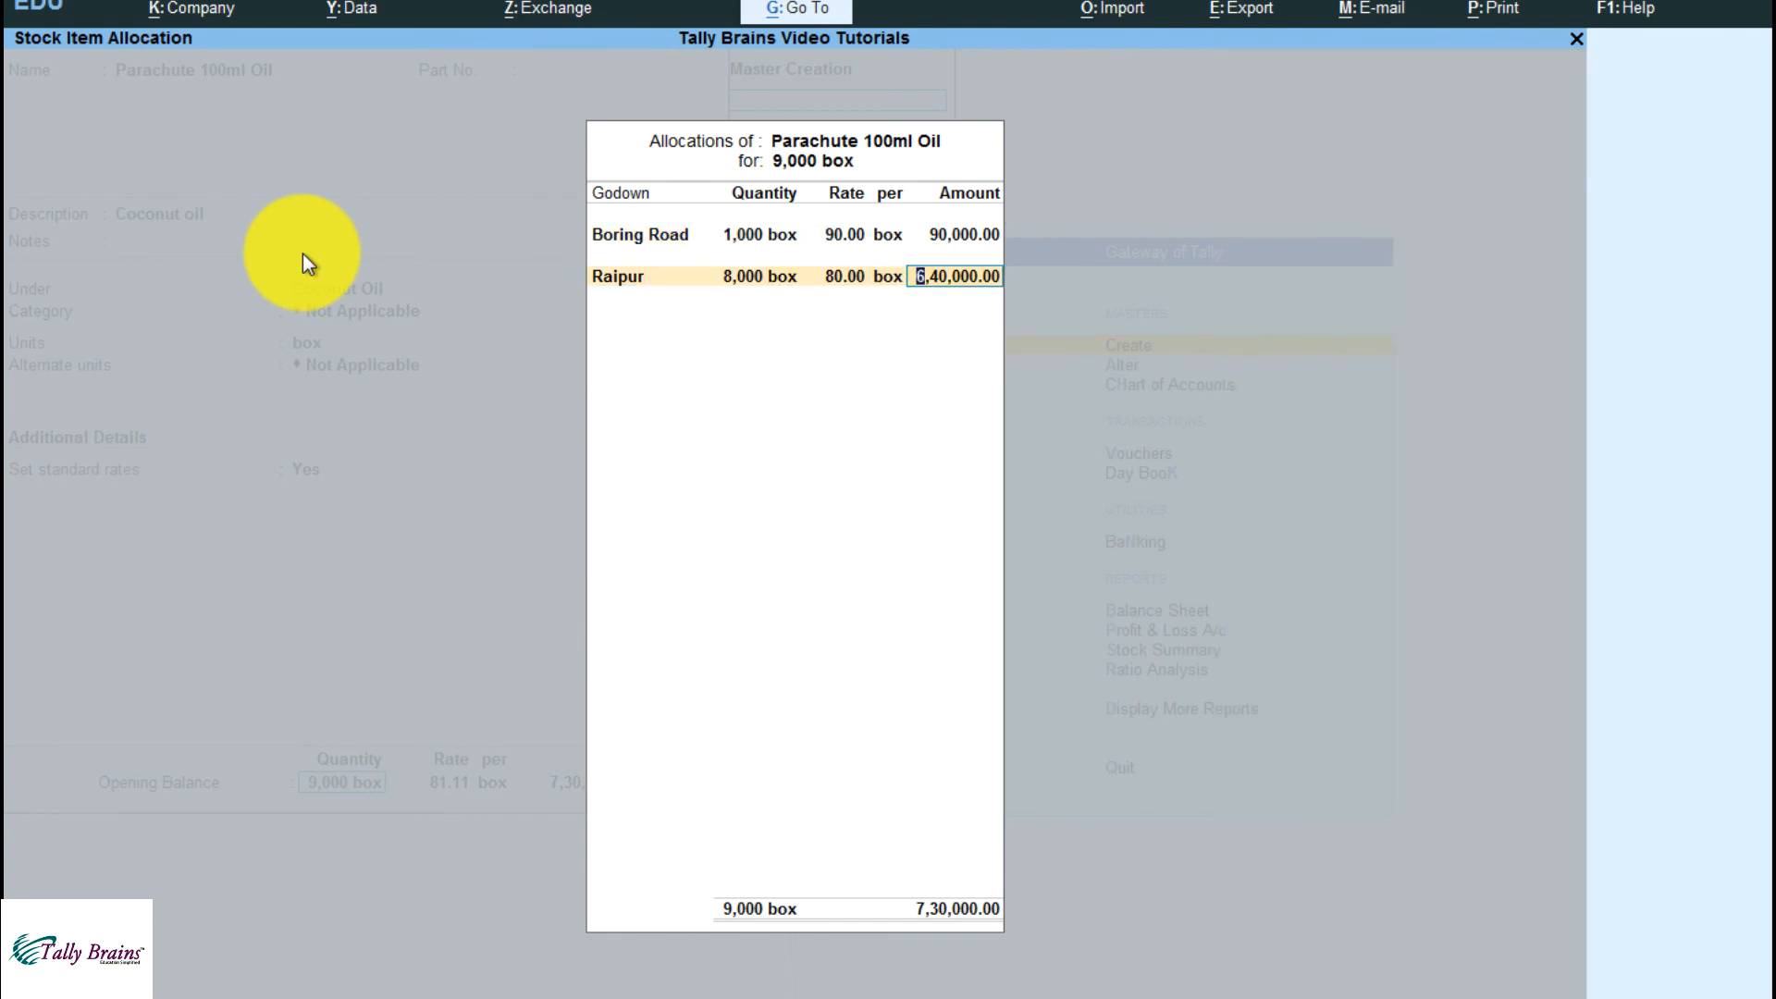